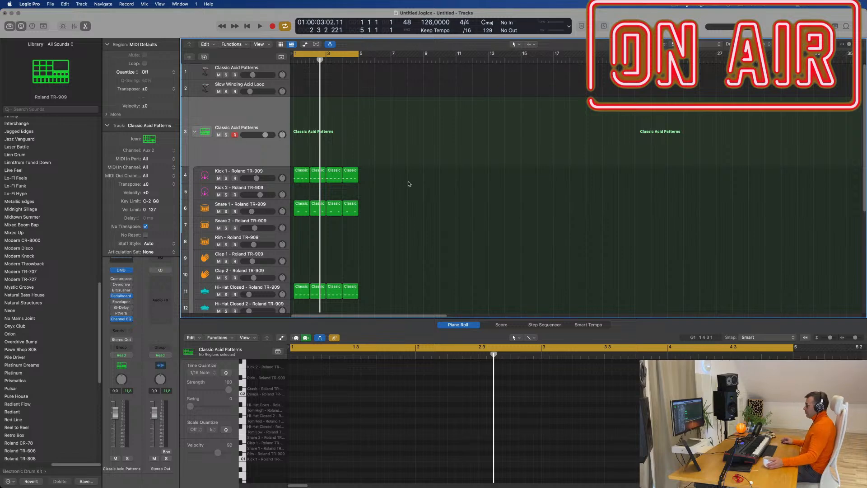
- Enlarge the first Classic Acid Patterns track and record a held note on it over the looping drums
key(space)
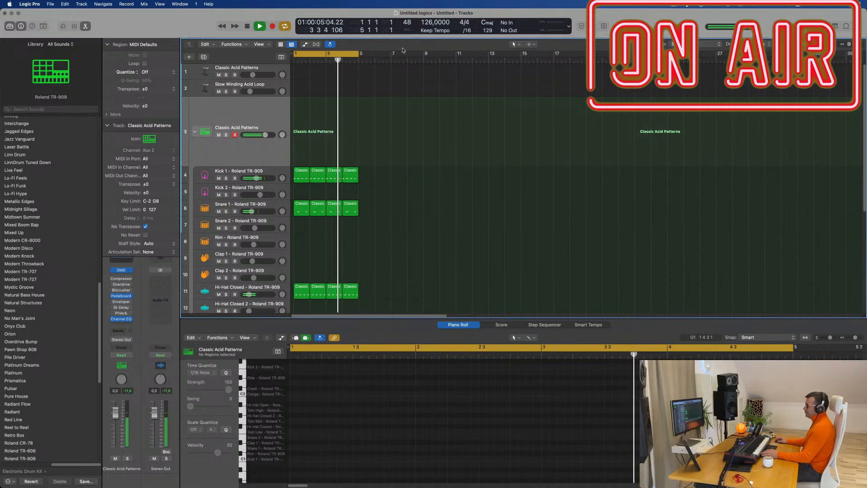
click(269, 71)
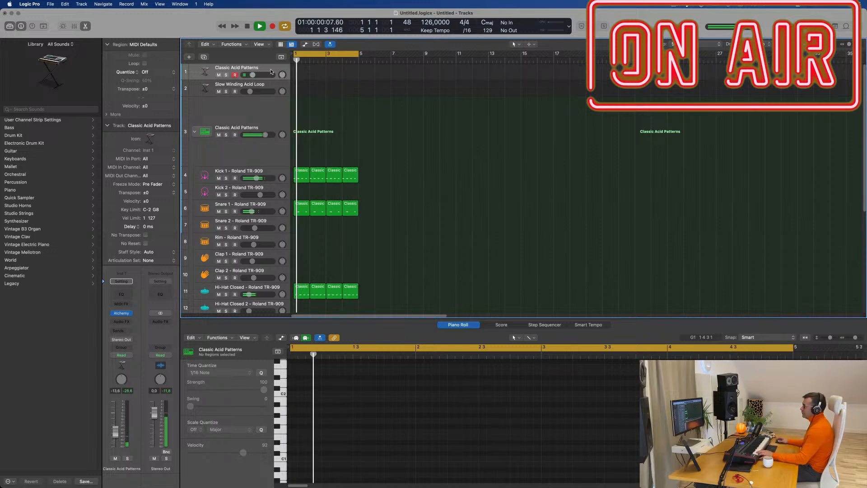
drag(277, 80, 269, 101)
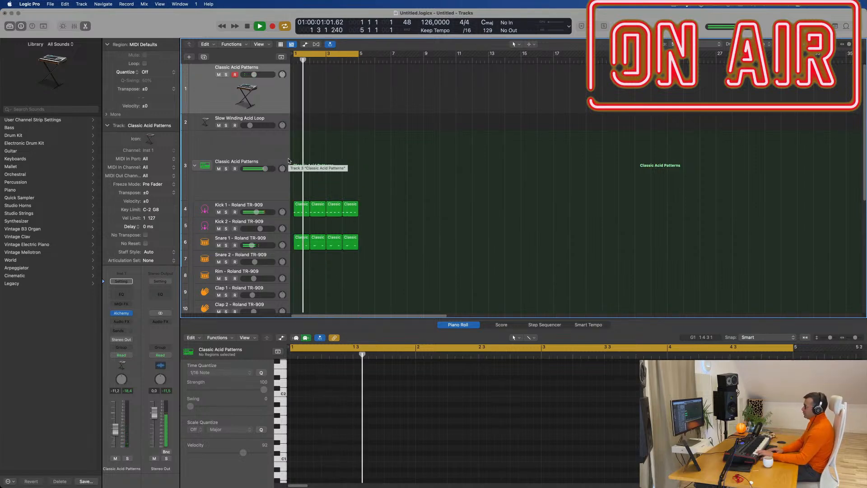
key(r)
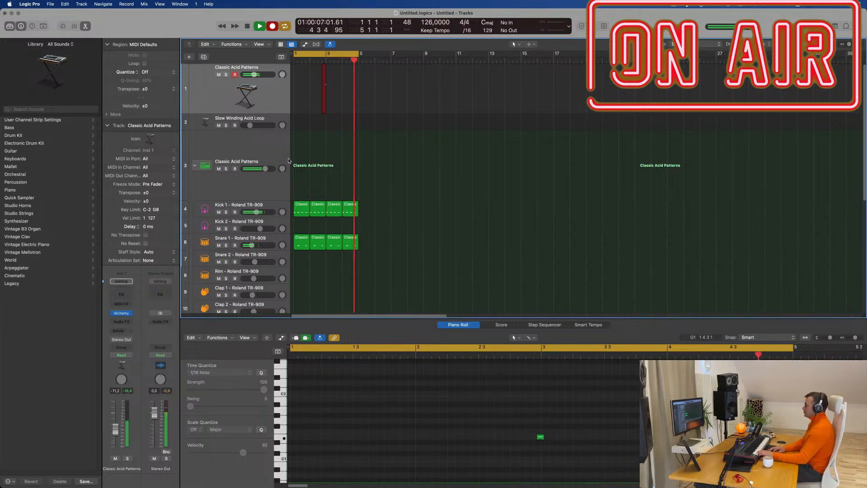
key(space)
- Cut the empty part before bar 3 off the recorded region and copy the remaining region to fill bars 1 to 5
click(581, 373)
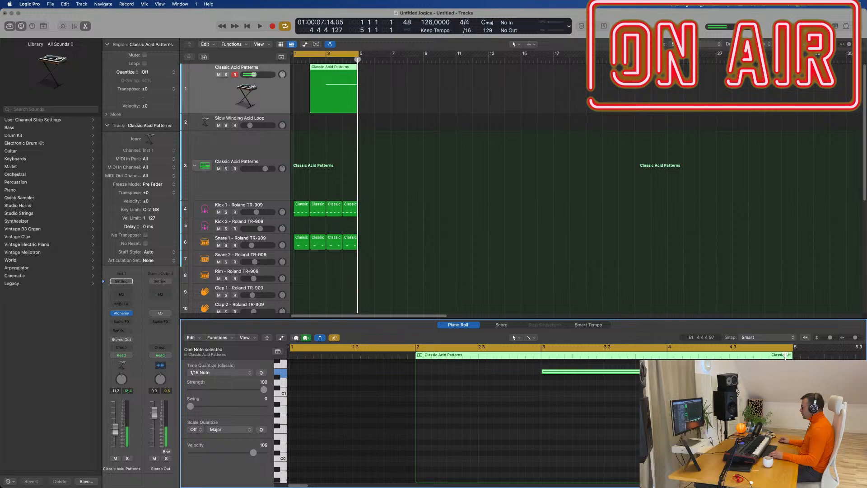
click(324, 77)
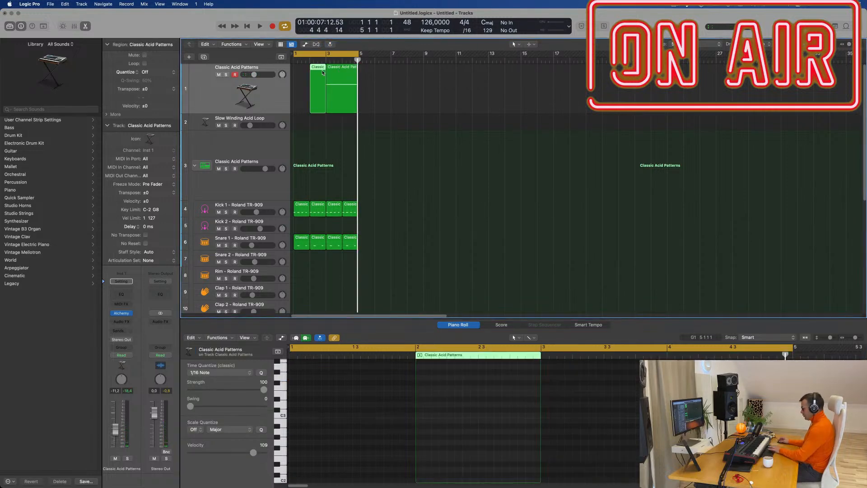
key(Delete)
mouse_move(336, 68)
mouse_down()
mouse_move(303, 71)
mouse_move(346, 70)
mouse_up()
- Play the loop from the start and lower the first Classic Acid Patterns track's volume to about -12.8 dB
key(space)
key(super+a)
key(space)
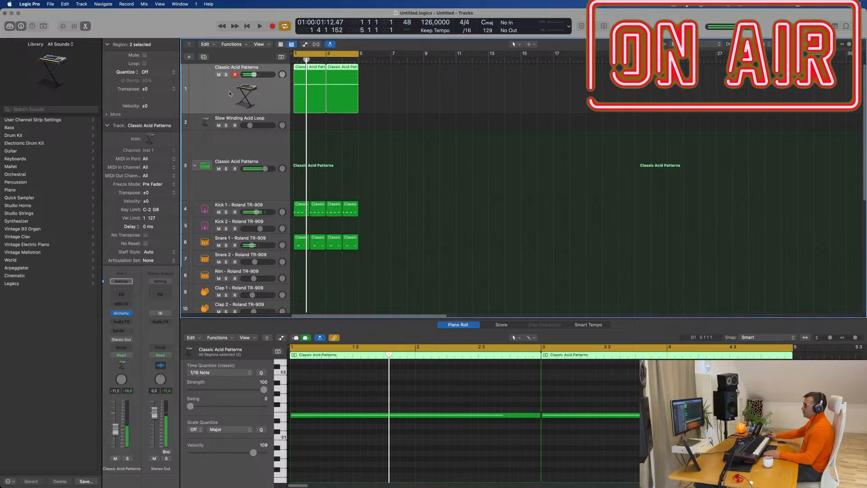
key(space)
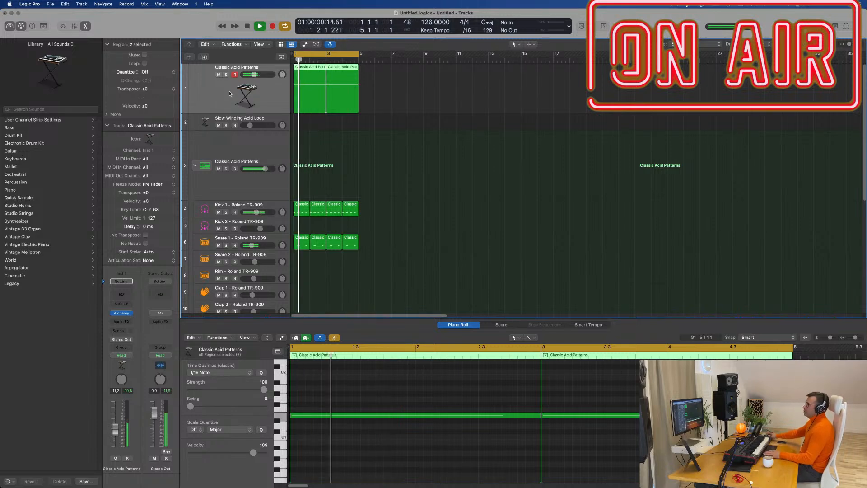
key(Return)
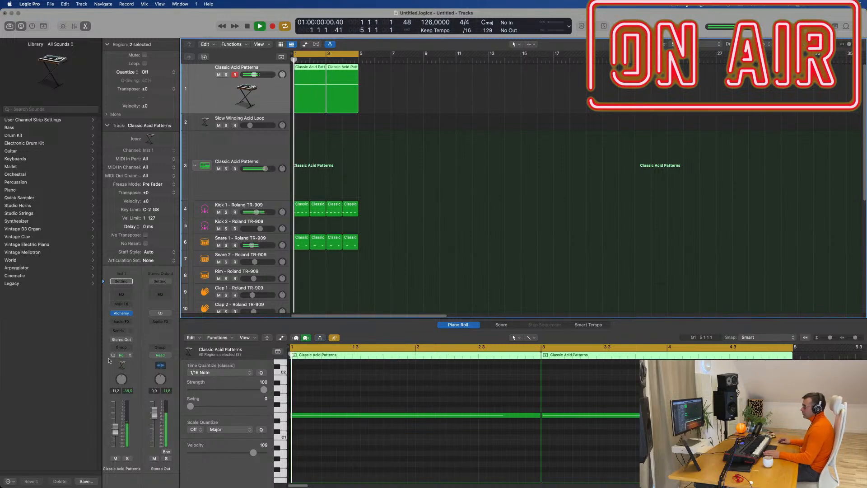
click(239, 242)
drag(115, 433, 115, 435)
key(Return)
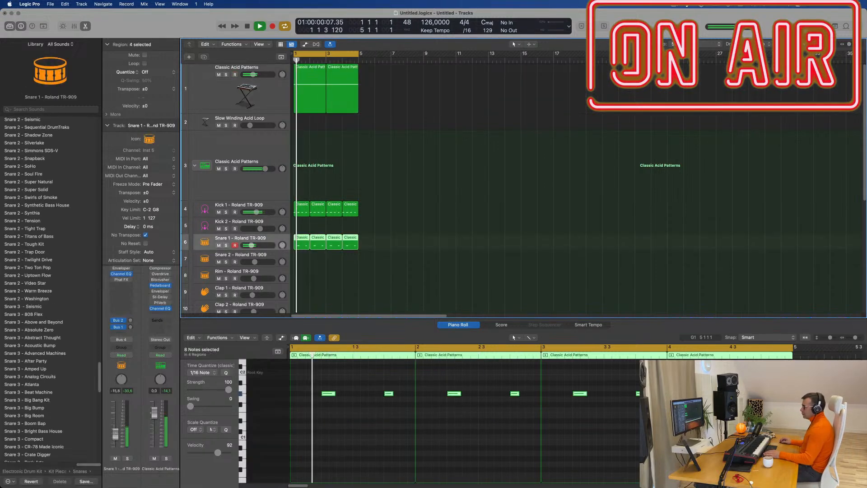
click(277, 97)
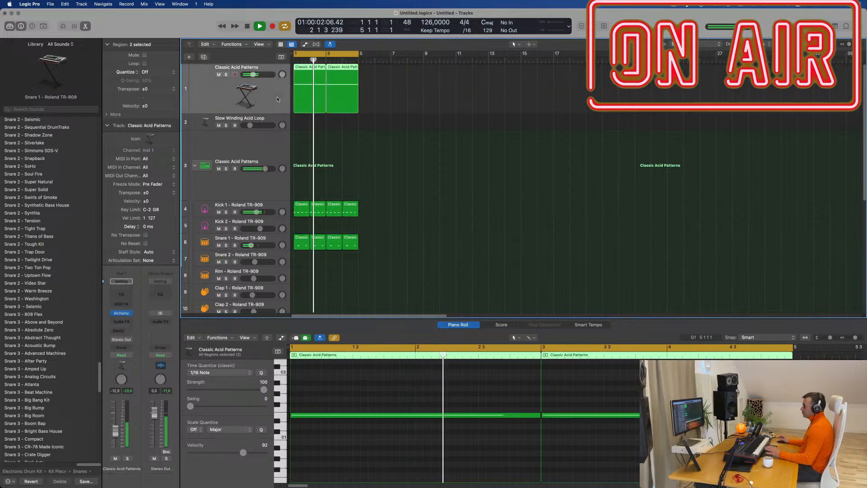
- Open the Alchemy instrument of the first Classic Acid Patterns track and show its arpeggiator settings
click(130, 313)
drag(646, 116, 502, 72)
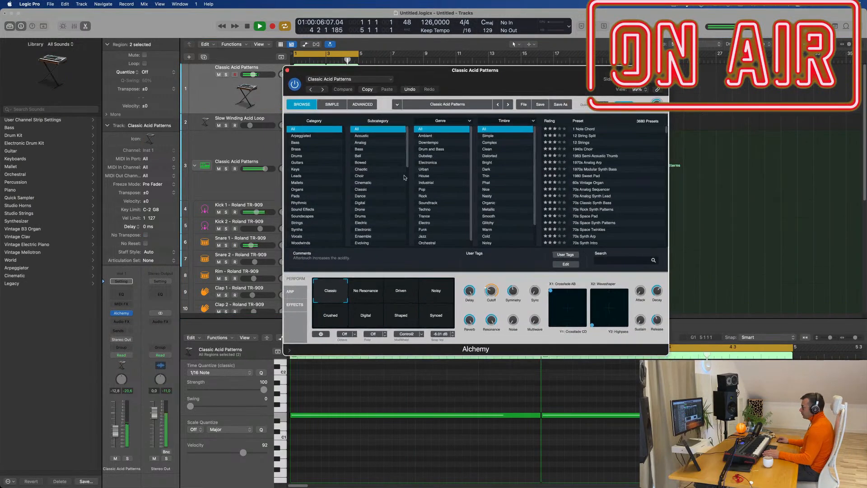
click(293, 295)
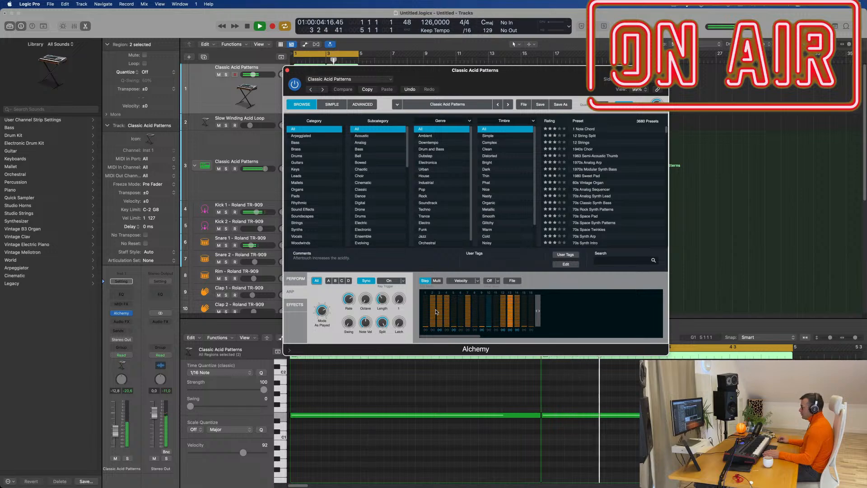
- Display the arpeggiator's Tune pattern and raise the pitch of several steps, including steps 5, 6, 8 and 10
click(476, 281)
click(473, 295)
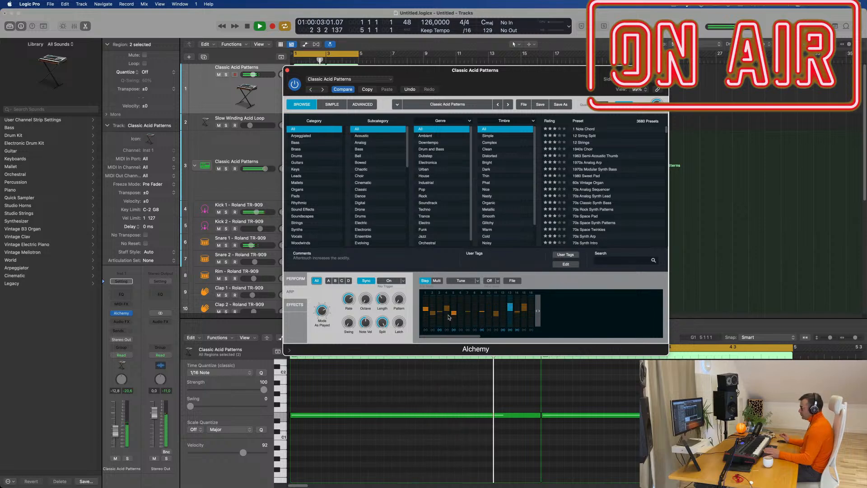
drag(460, 313, 461, 308)
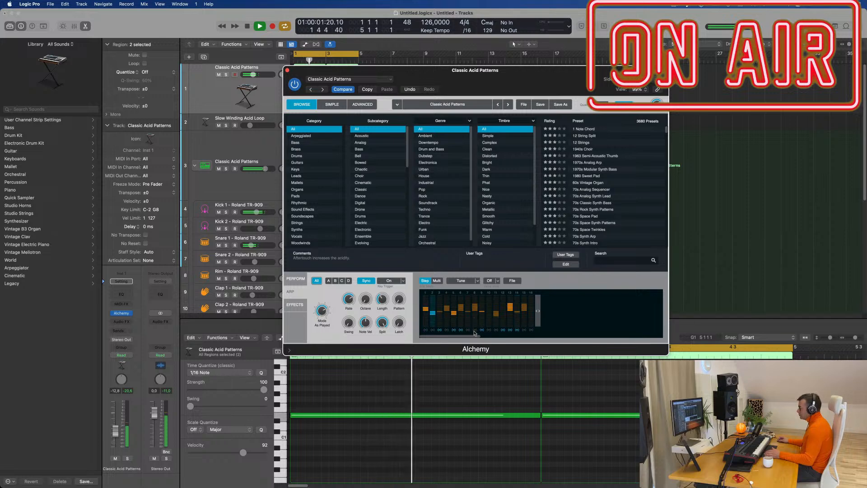
drag(487, 311, 490, 302)
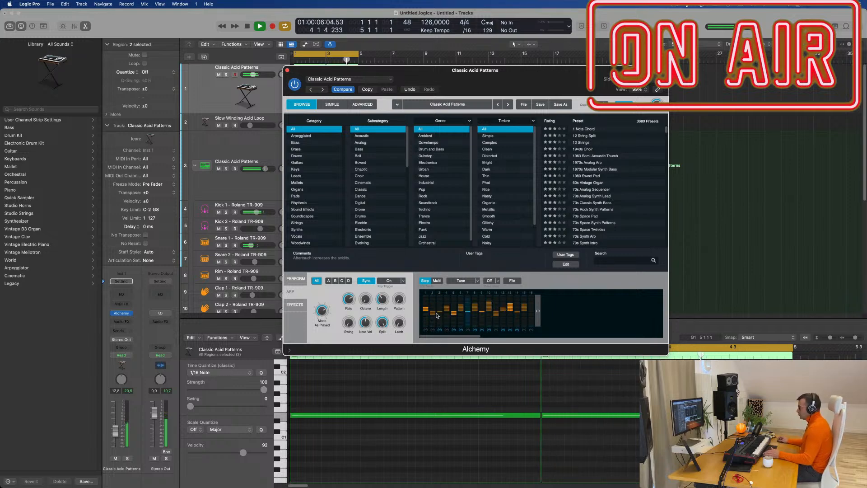
drag(455, 315, 455, 309)
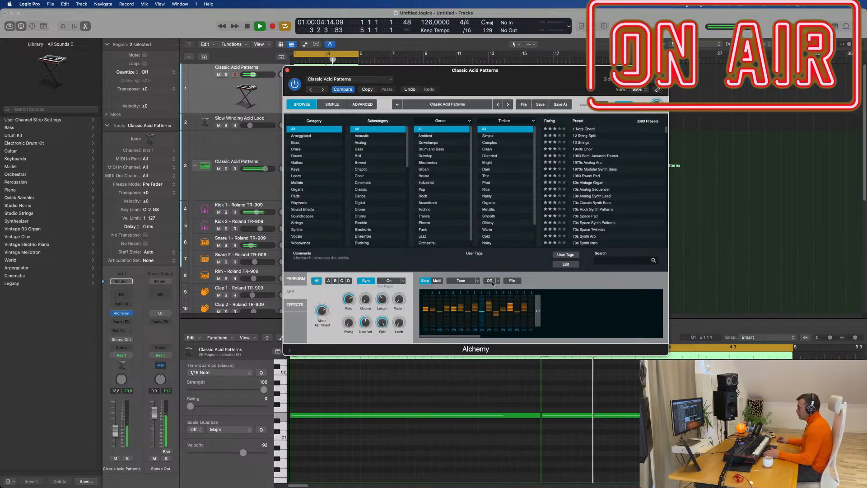
- Reduce the arpeggiator's Velocity values across all steps, with higher accents on steps such as 5, 9, 12 and 16
click(478, 280)
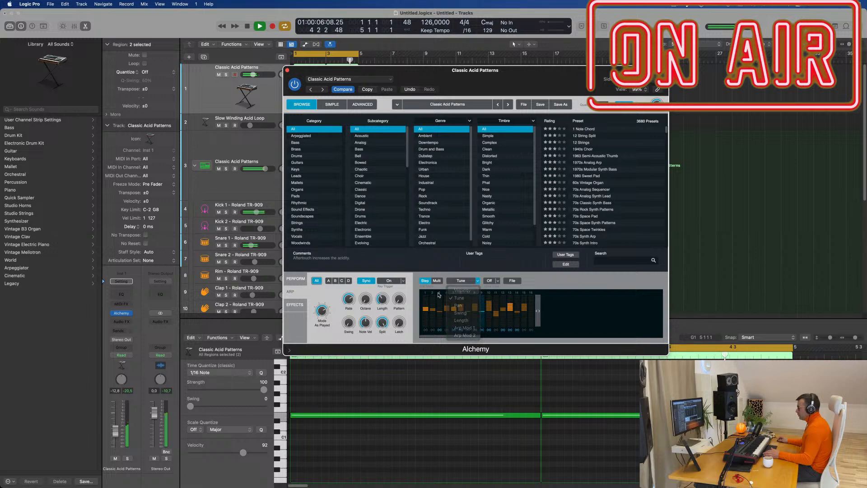
click(460, 298)
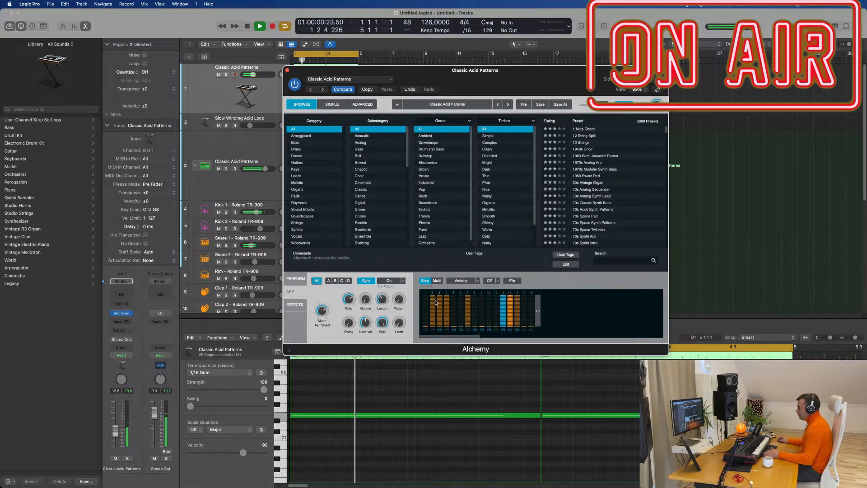
drag(436, 322, 518, 324)
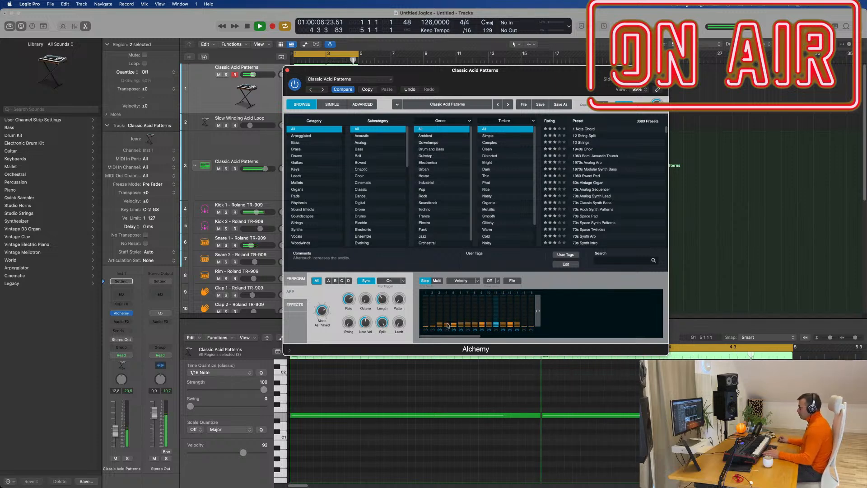
drag(455, 320, 483, 318)
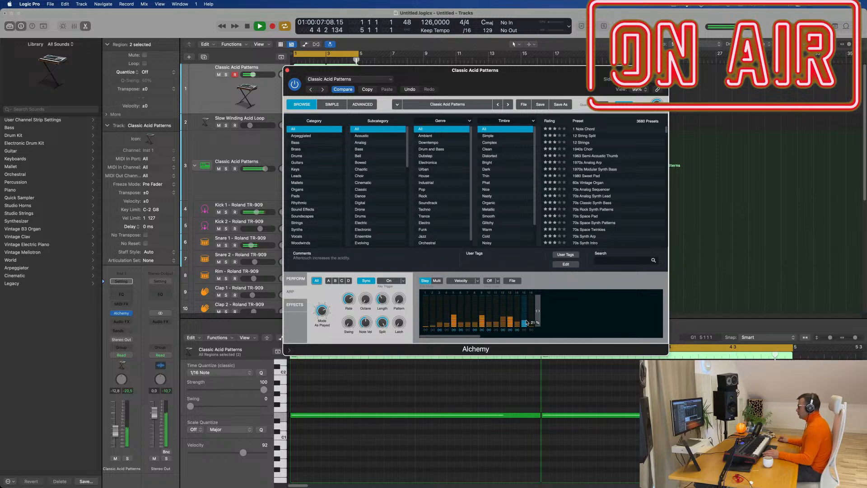
drag(526, 321, 531, 316)
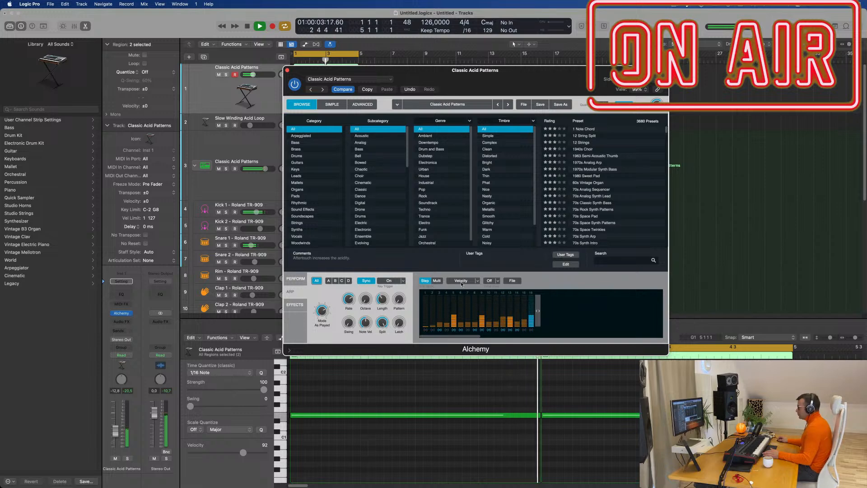
- Flatten the Tune values of the first four arpeggiator steps to 0 st
click(479, 281)
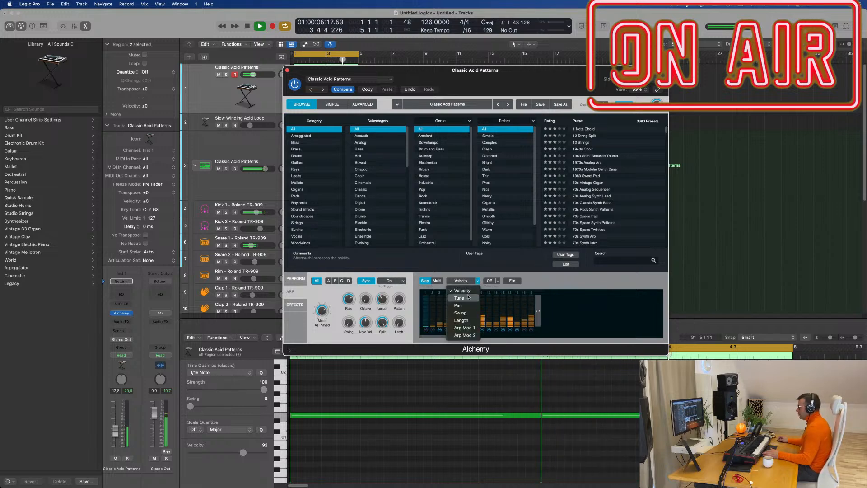
click(465, 297)
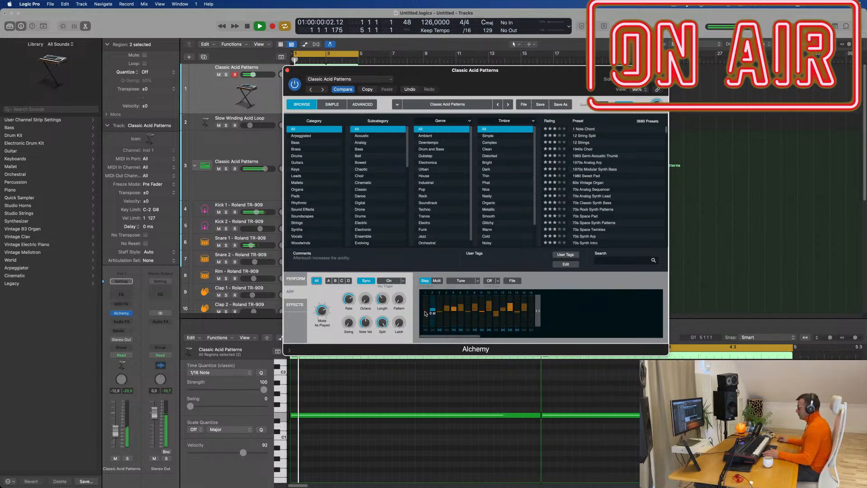
drag(425, 310, 433, 311)
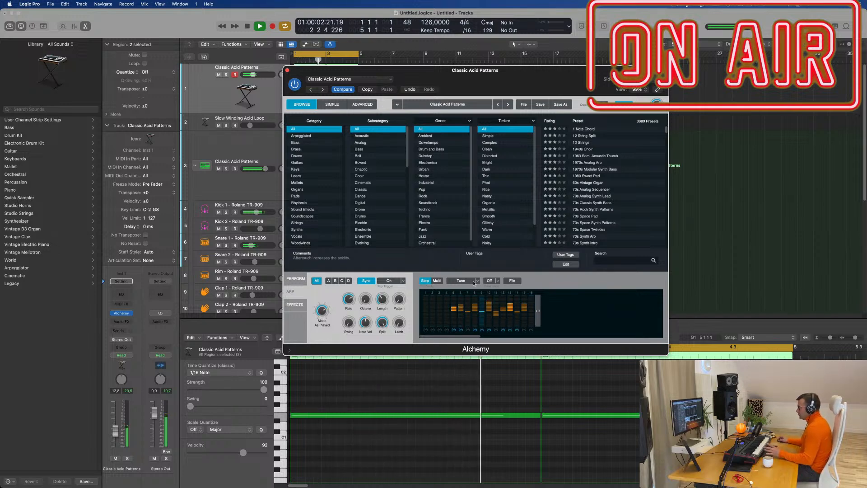
- Bring the Velocity of the first five and the last three arpeggiator steps down to zero
click(459, 281)
click(452, 291)
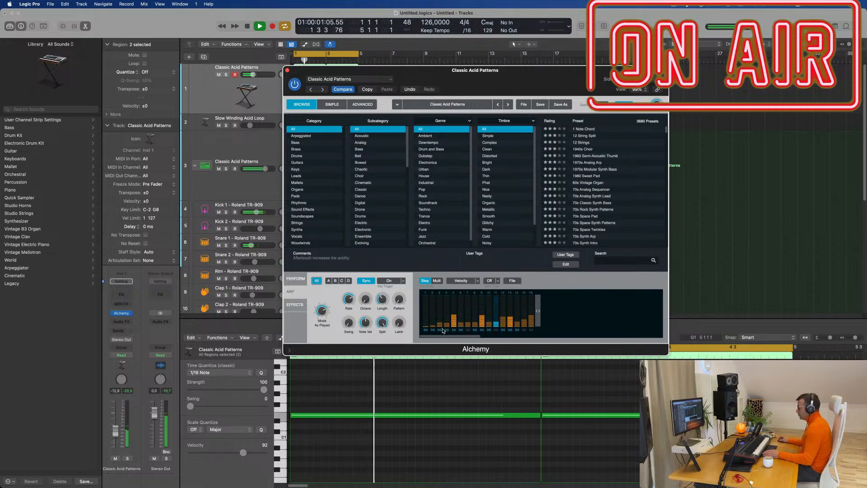
click(531, 331)
click(524, 332)
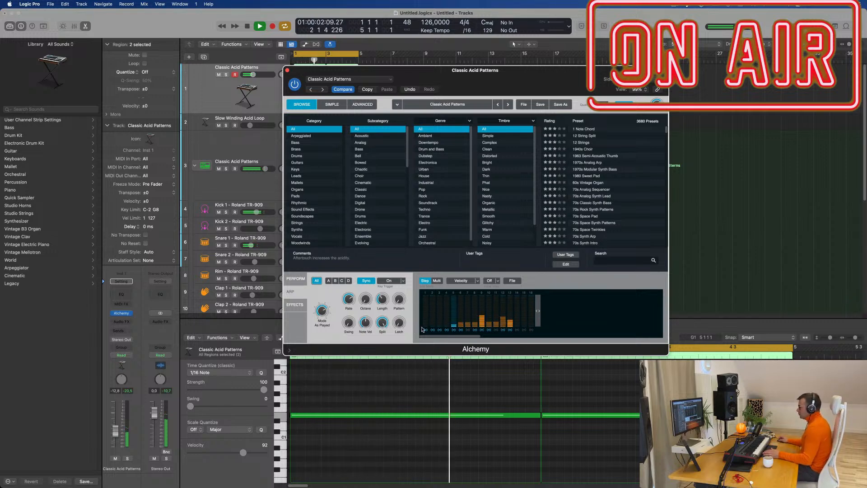
drag(453, 323, 453, 333)
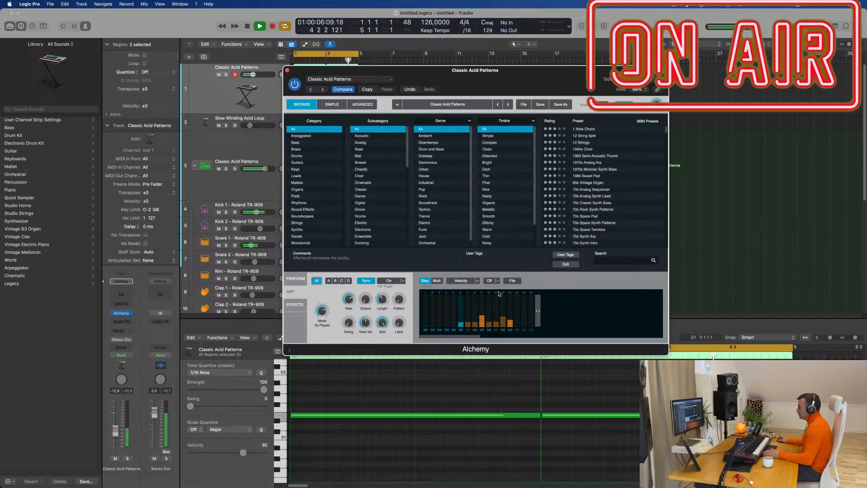
- Redraw the Tune values of arpeggiator steps 1 to 4 at one even level near the centre
click(471, 281)
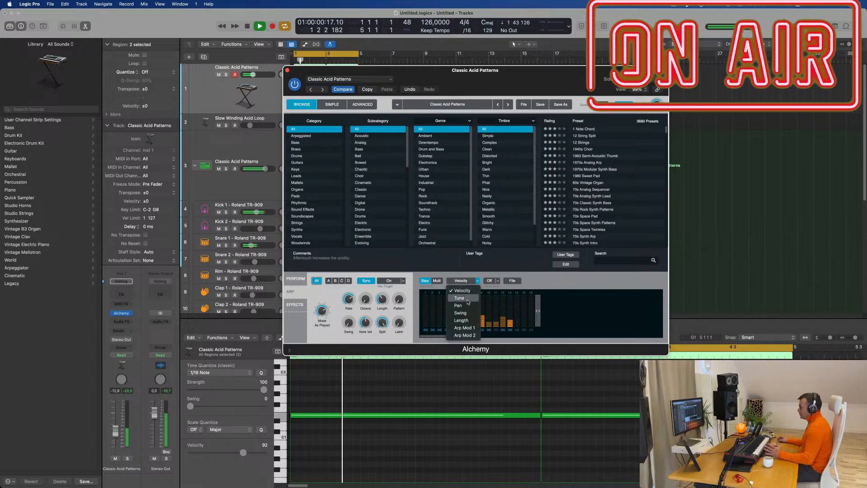
click(468, 302)
drag(447, 310, 430, 309)
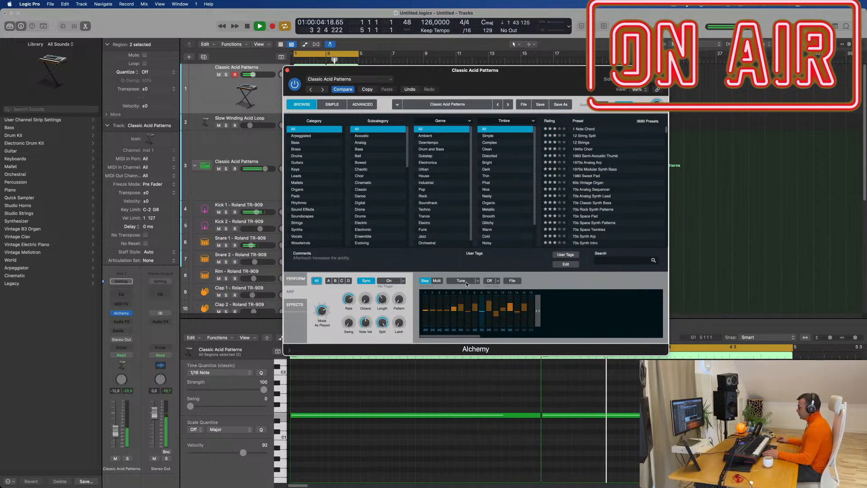
- Raise the Velocity of the first five arpeggiator steps slightly above zero
click(477, 281)
click(469, 291)
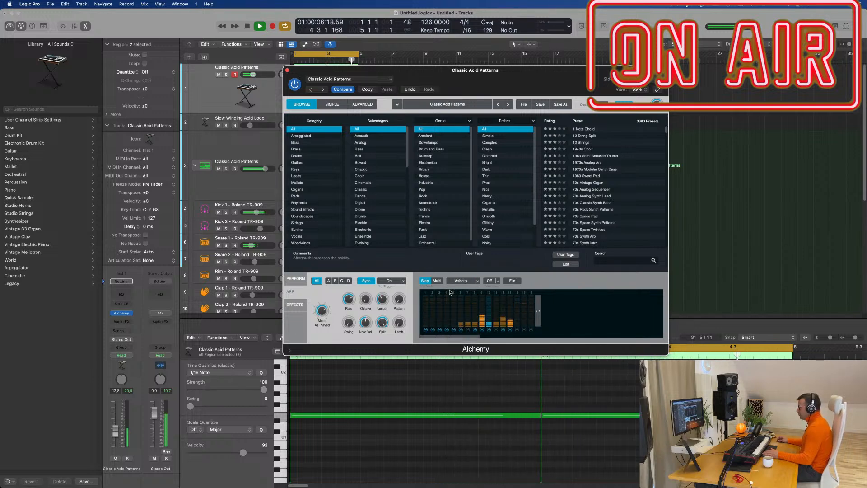
drag(434, 327, 449, 327)
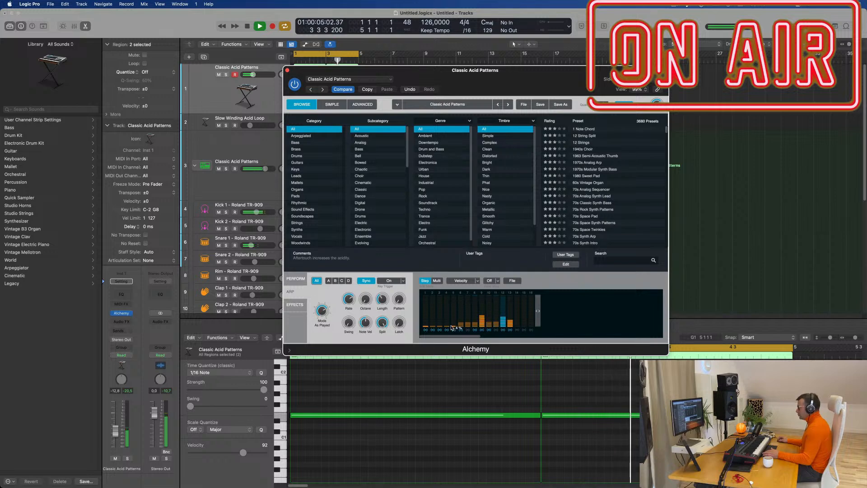
- Redraw the Tune values of arpeggiator steps 1 to 4 as an uneven pattern, with step 4 at about -8 st
click(478, 281)
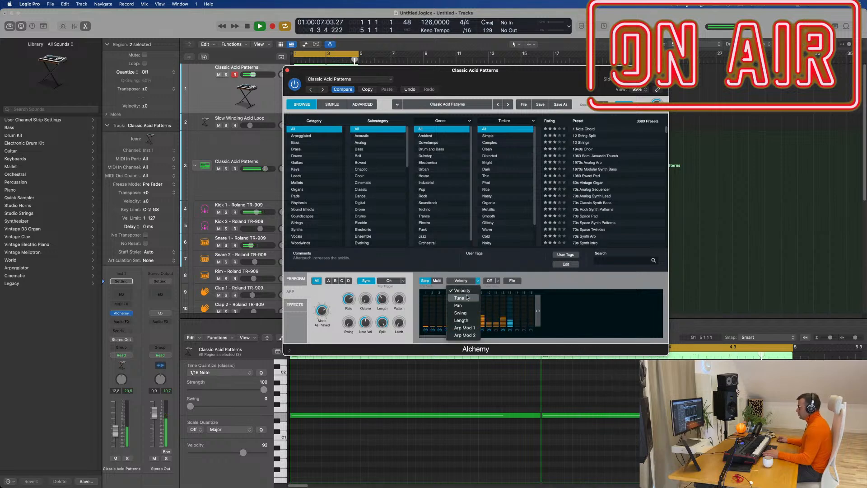
click(468, 297)
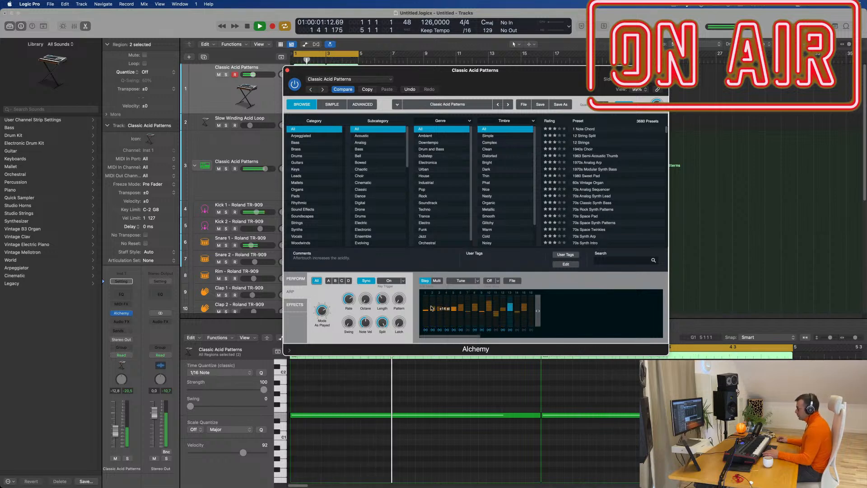
drag(429, 309, 427, 306)
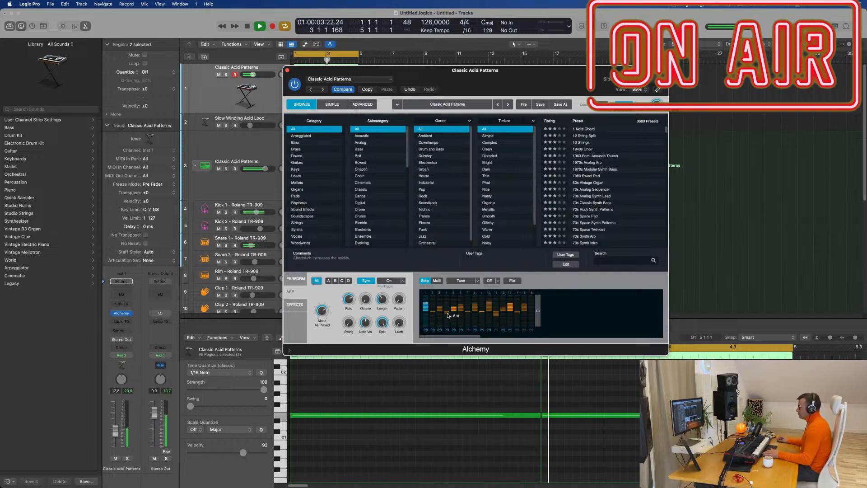
- Raise the Velocity of arpeggiator step 5 to about the level of the steps after it
click(477, 280)
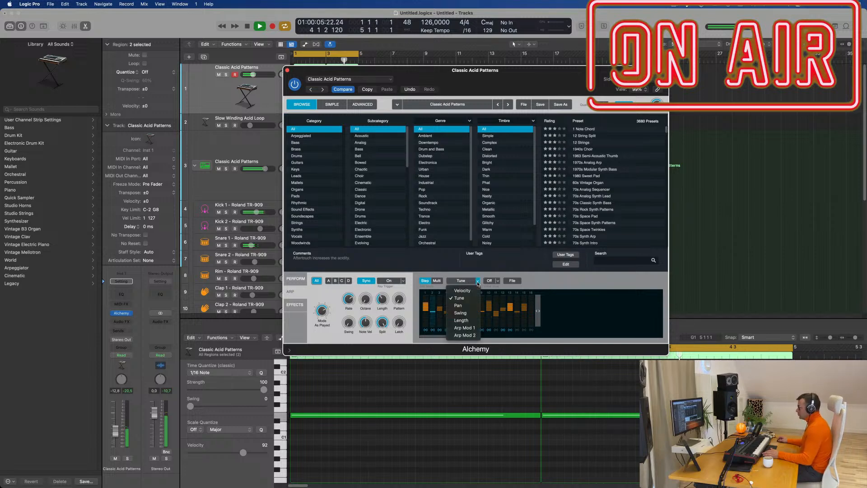
click(469, 292)
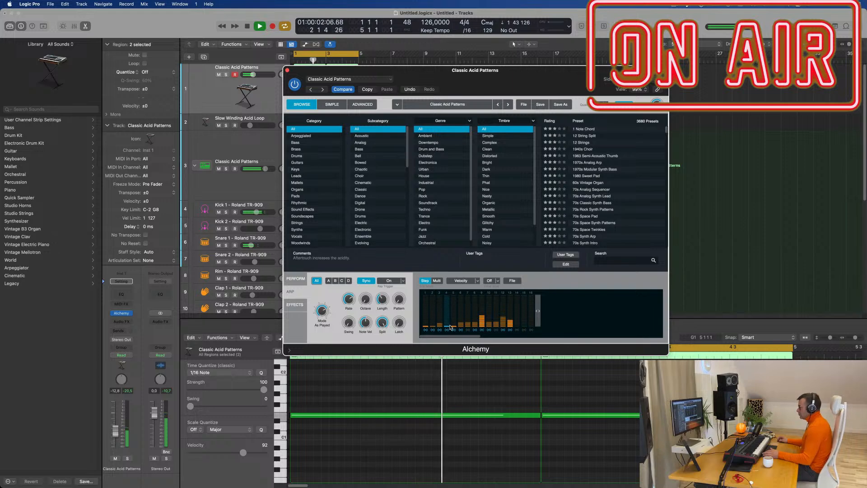
drag(453, 326, 452, 323)
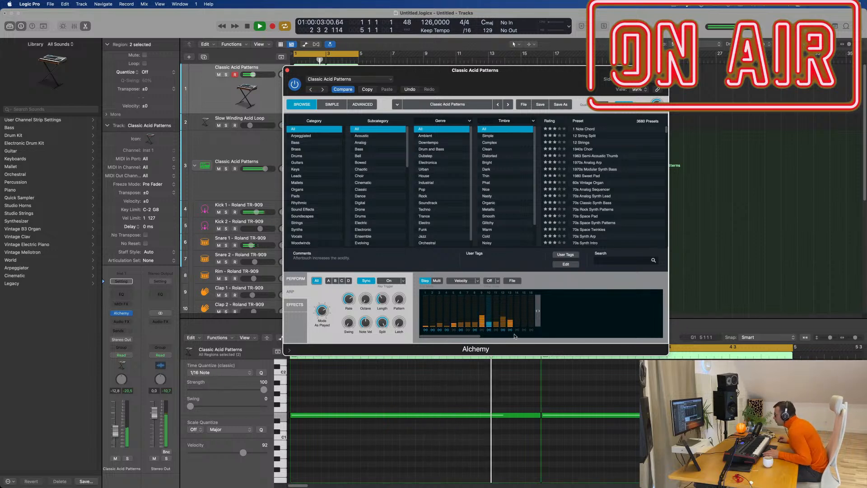
- Look through the arpeggiator's Pan and Swing step lanes
click(478, 281)
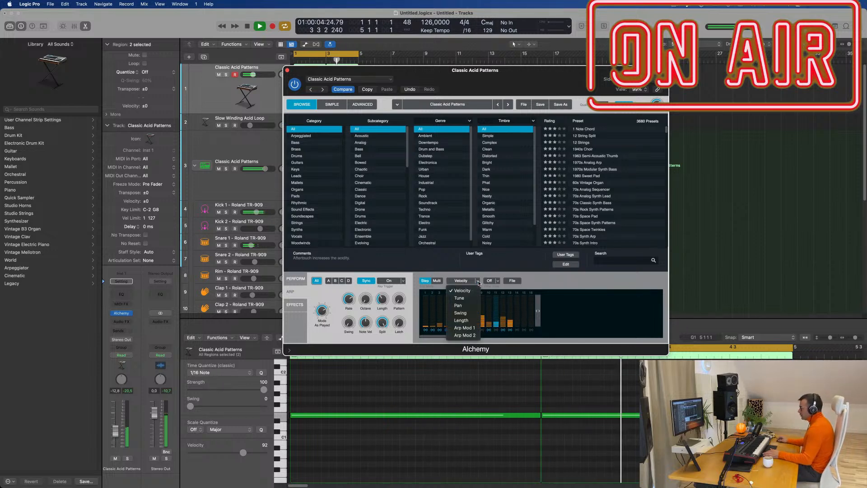
click(467, 305)
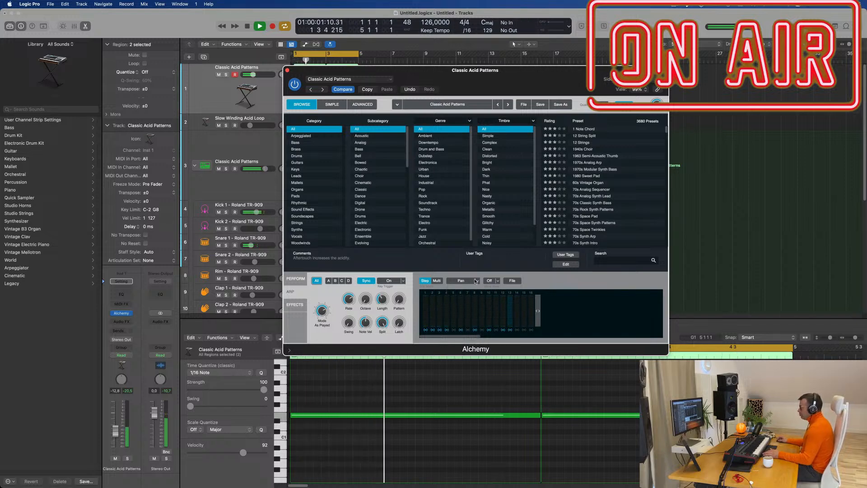
click(475, 282)
click(470, 308)
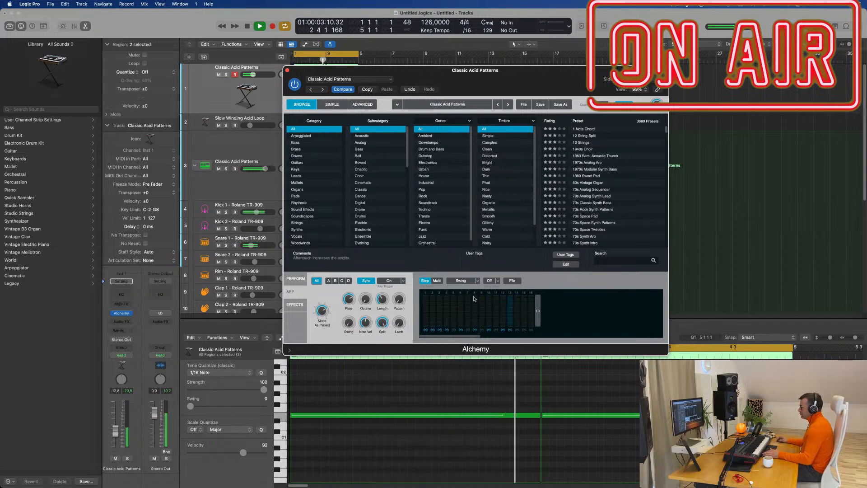
click(478, 283)
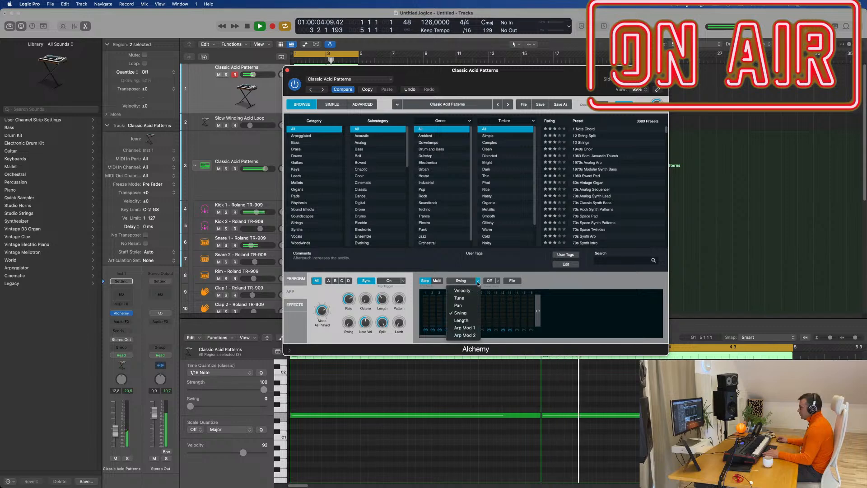
click(551, 275)
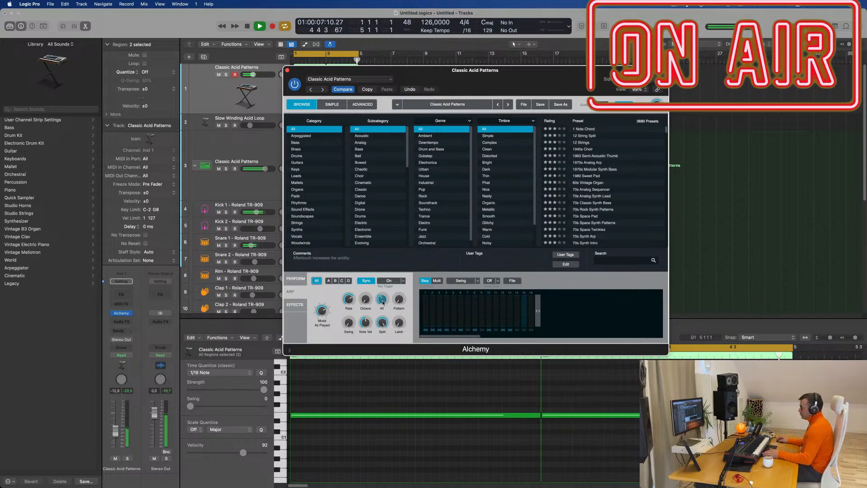
- Try different settings for the arpeggiator's overall Length and Rate
drag(383, 302, 384, 281)
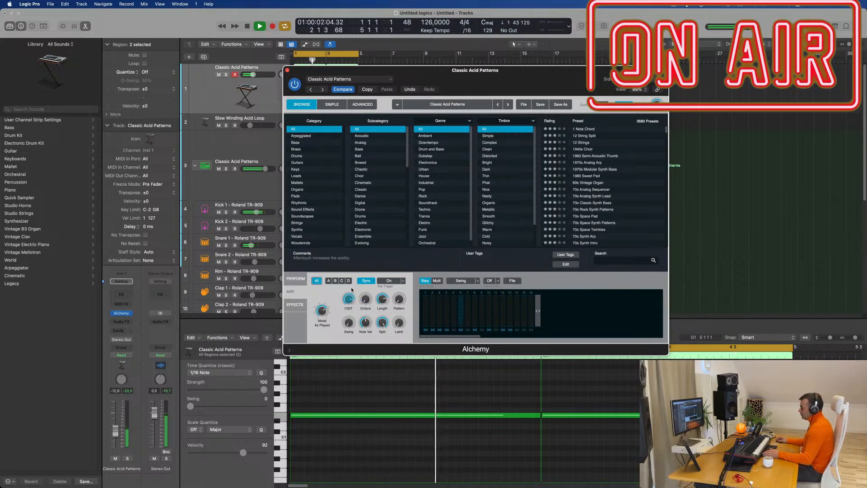
drag(354, 308, 354, 312)
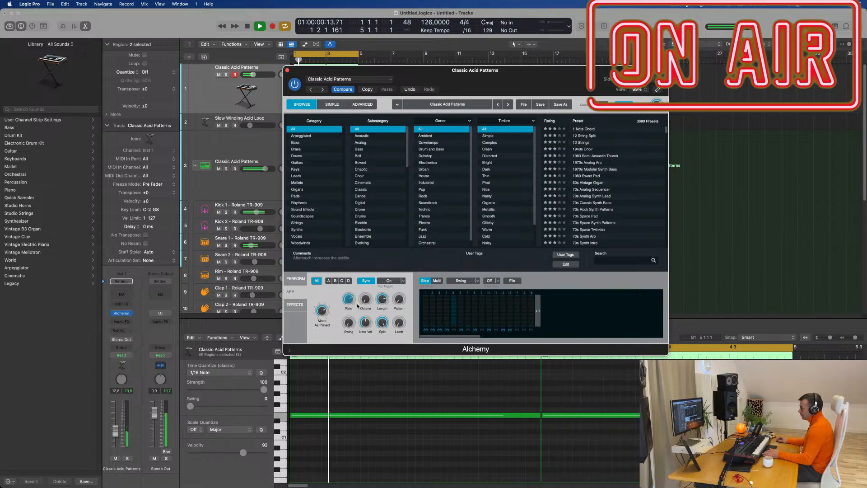
- Draw varied Swing values on arpeggiator steps 10, 11 and 13 to 15, and bring step 8 to 46 %
click(477, 282)
click(466, 311)
drag(476, 325, 478, 320)
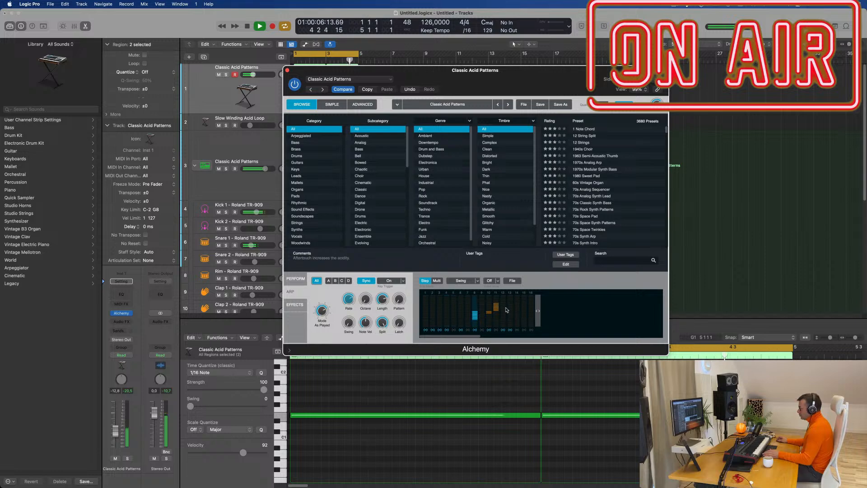
click(511, 308)
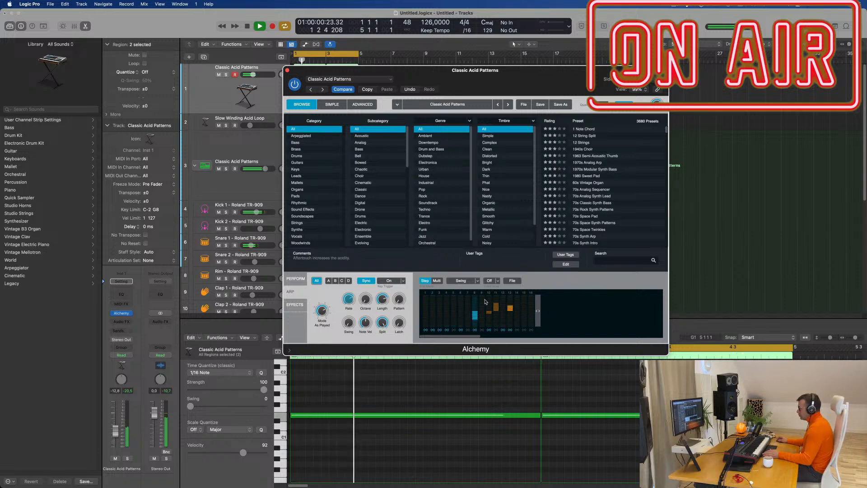
click(518, 308)
click(524, 308)
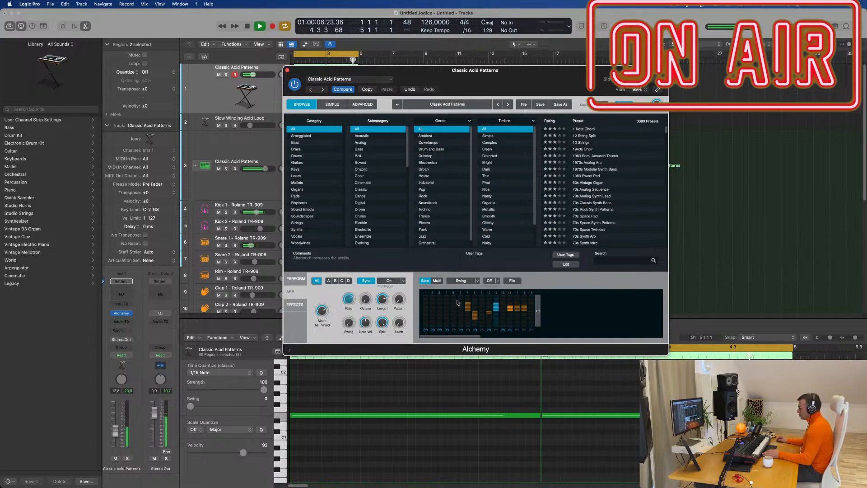
drag(470, 307, 474, 312)
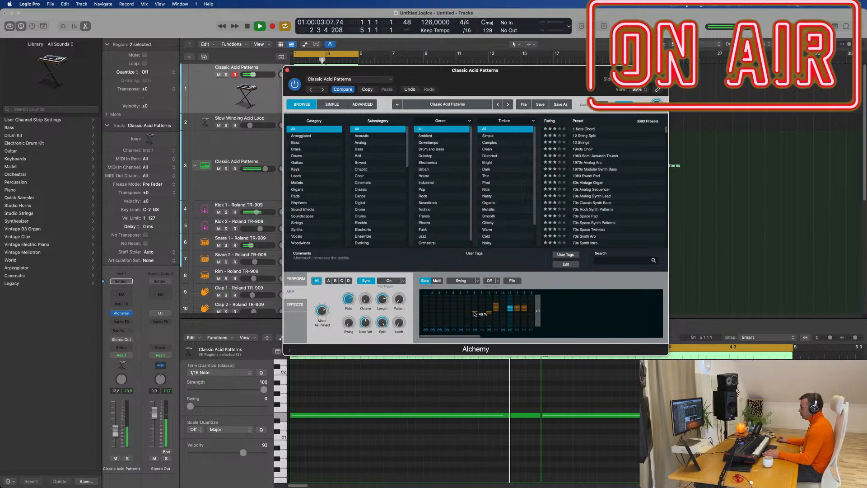
- Show the arpeggiator's Velocity lane, then set its Mode to Up and its note velocity amount to 71.8
click(463, 280)
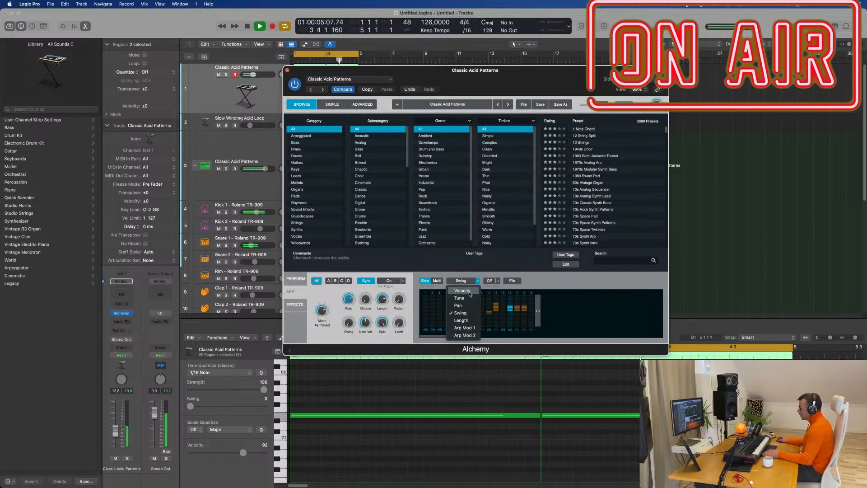
click(471, 292)
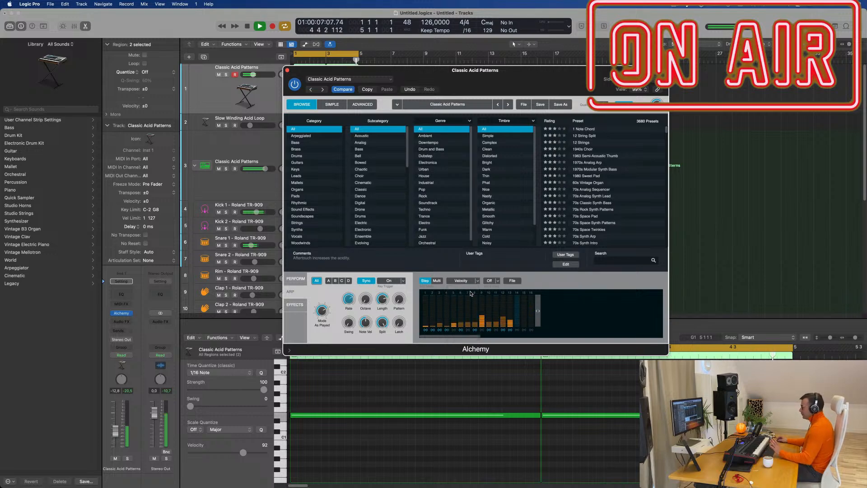
mouse_move(391, 324)
mouse_move(400, 326)
mouse_down()
mouse_move(400, 282)
mouse_move(397, 318)
mouse_up()
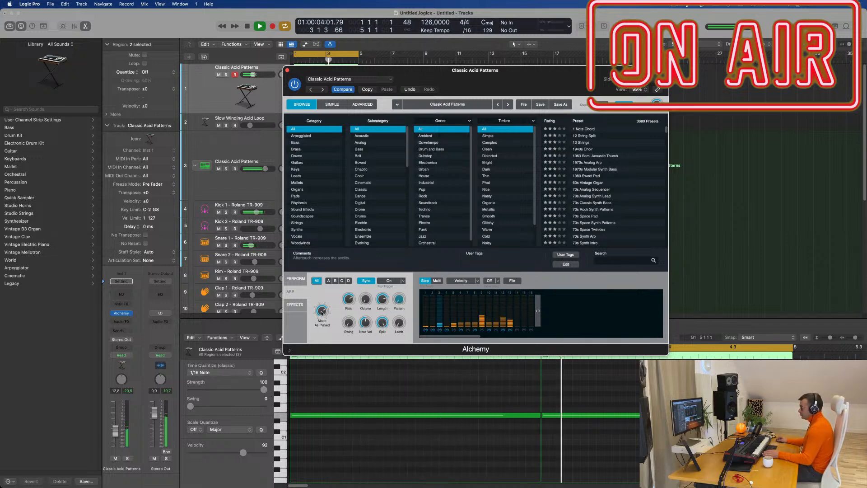
drag(323, 308, 324, 299)
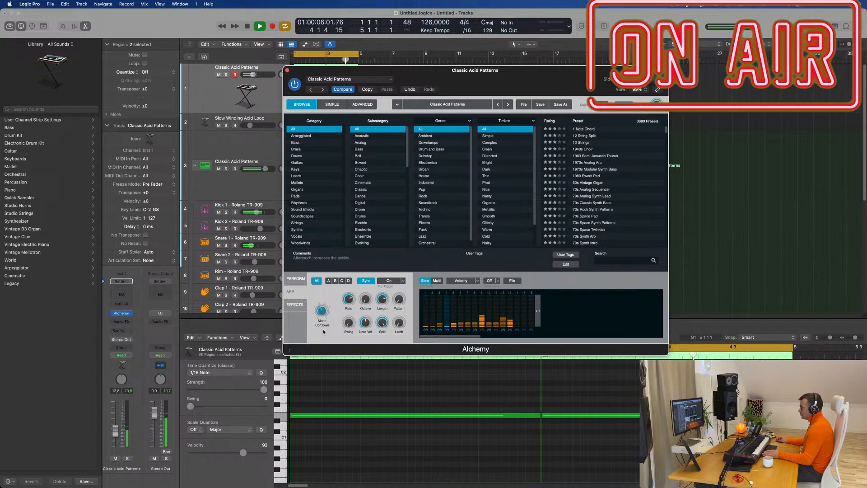
drag(348, 327, 365, 311)
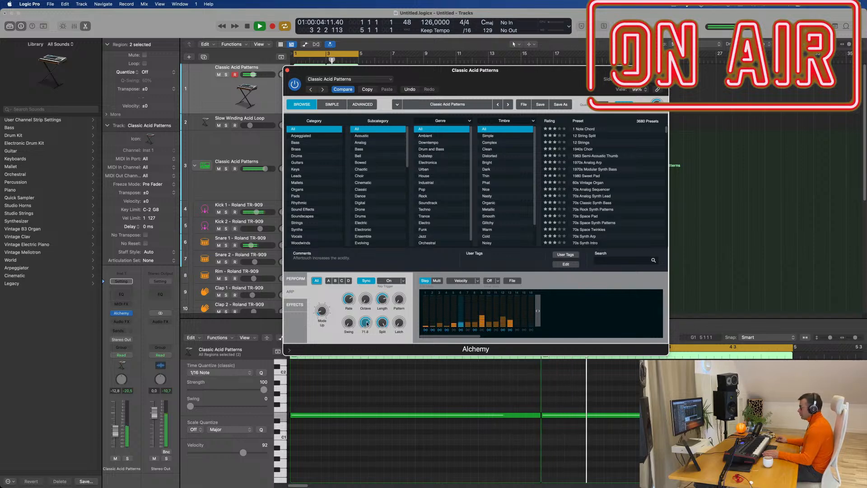
- Audition the No Resonance performance snapshot, then morph the sound to a blend between Driven and Noisy
click(299, 279)
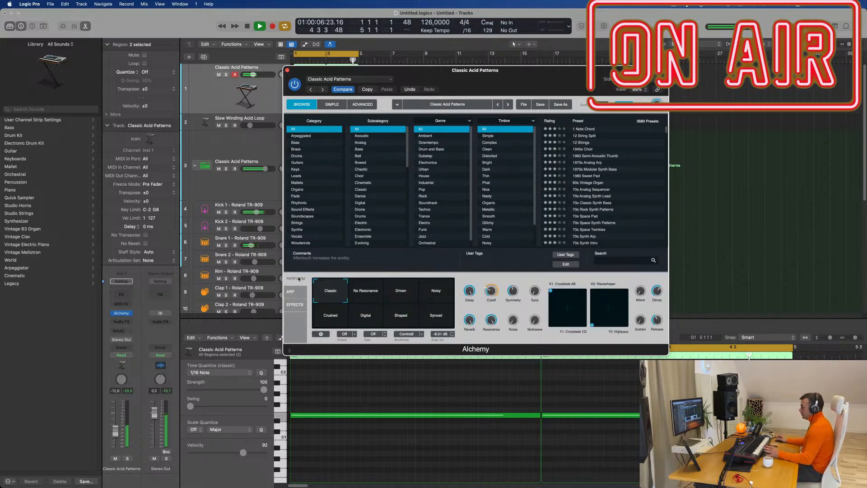
click(368, 289)
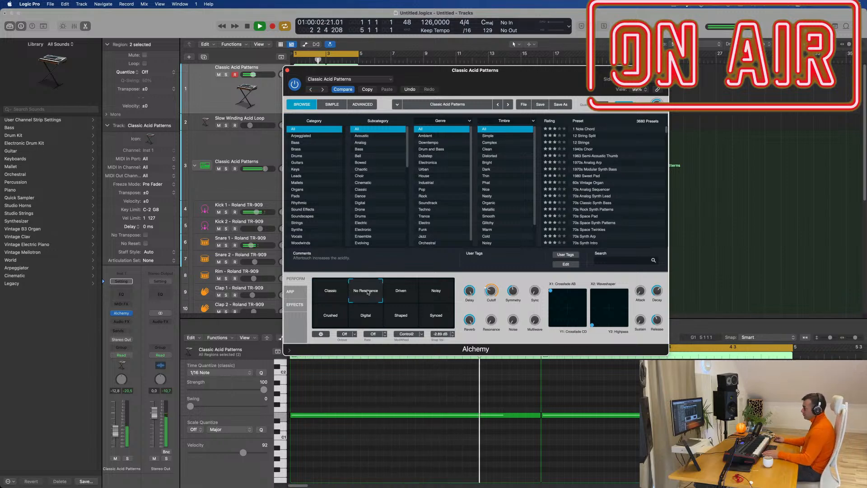
click(400, 293)
drag(401, 294, 412, 297)
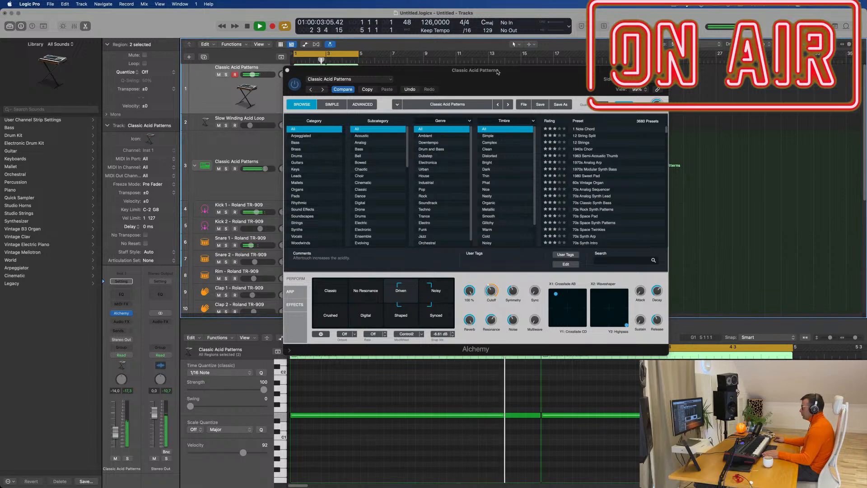
- Move the Alchemy window aside and insert a Compressor as an audio effect on the Classic Acid Patterns track
drag(497, 87, 648, 93)
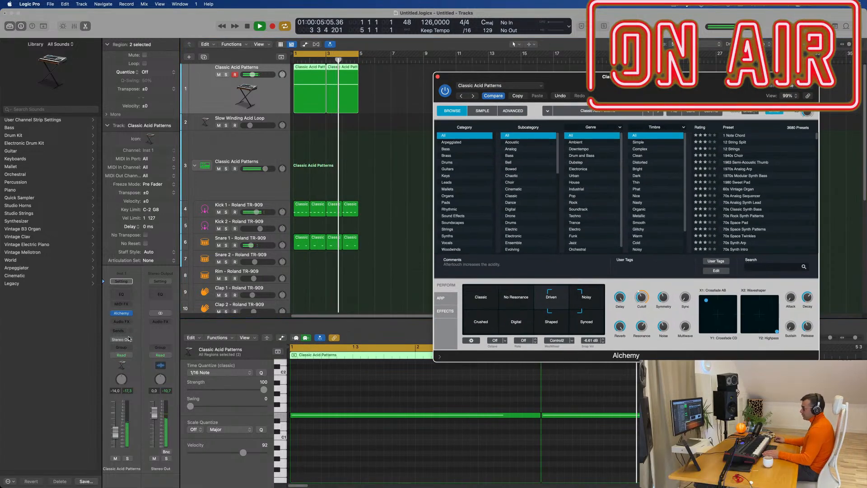
click(122, 321)
mouse_move(125, 342)
click(177, 347)
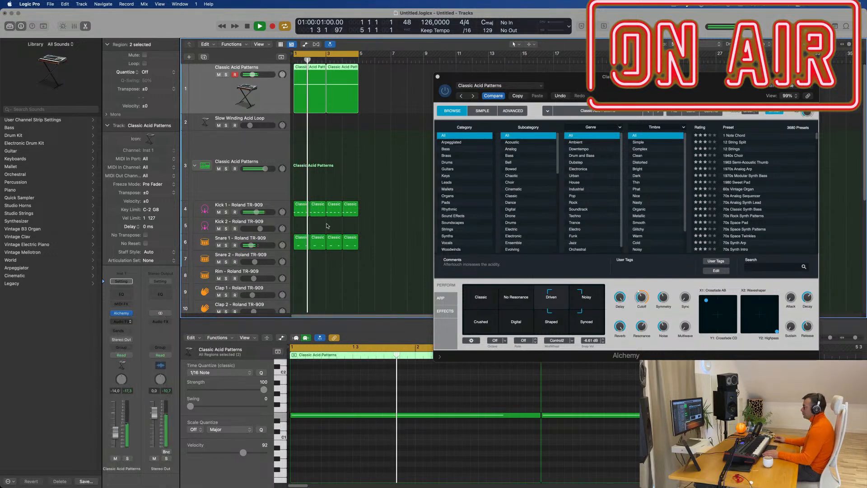
drag(512, 113, 499, 115)
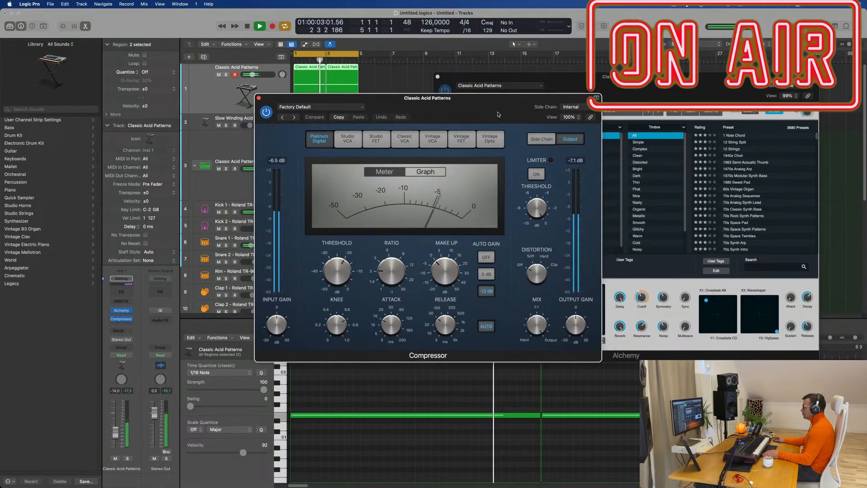
- Set the Compressor's side chain source to Bus 1
click(576, 108)
mouse_move(590, 127)
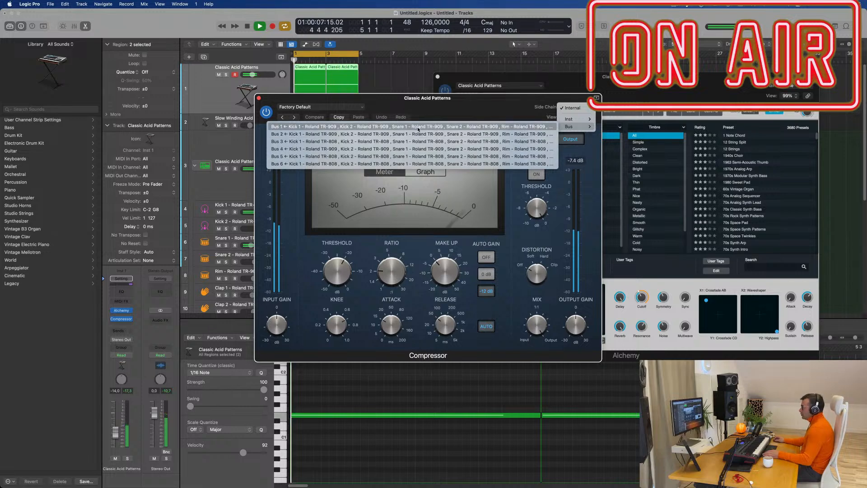
click(542, 126)
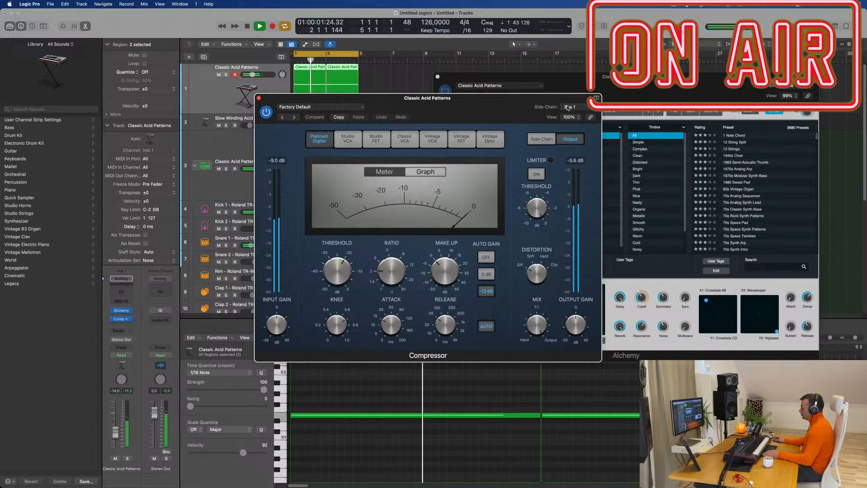
- Change the Compressor's side chain source to Inst 3 and reposition its window clear of the tracks
drag(499, 106, 659, 187)
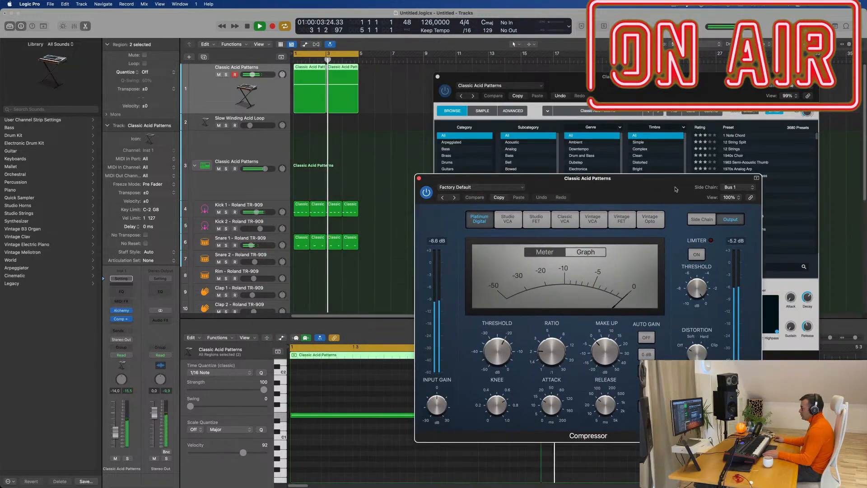
click(732, 187)
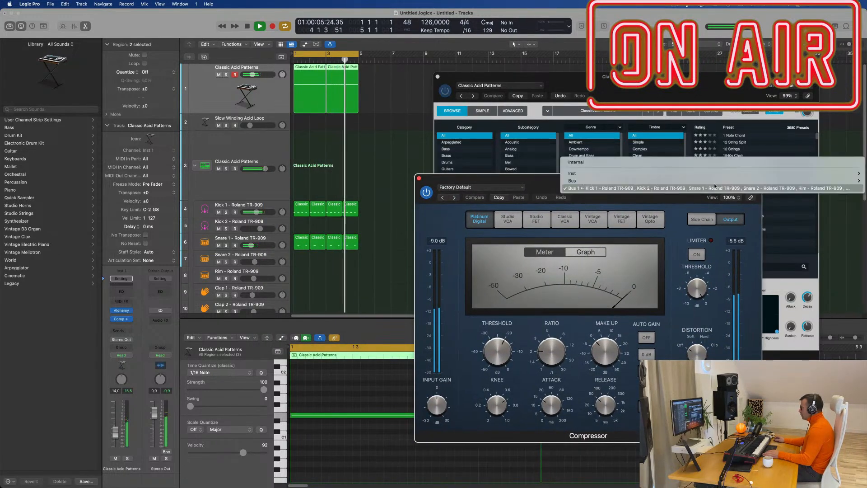
mouse_move(569, 174)
click(542, 181)
drag(614, 180, 544, 181)
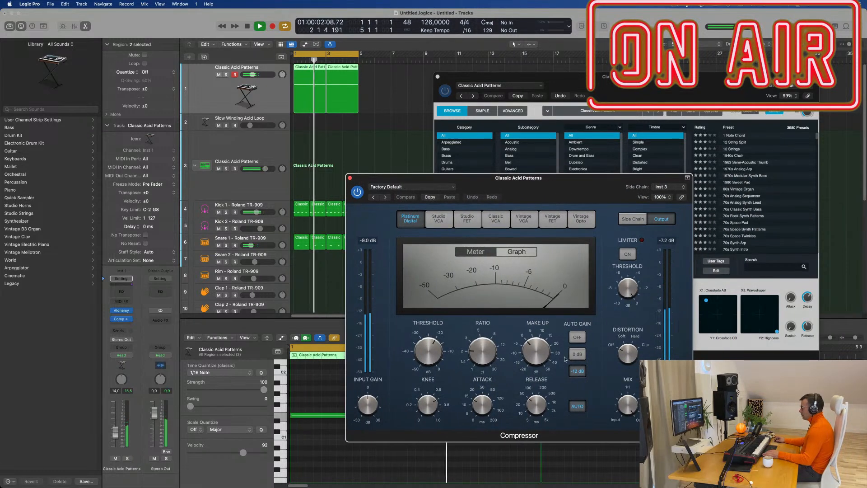
- Set the Compressor's threshold to -23.5 dB and close its window
drag(476, 351, 476, 334)
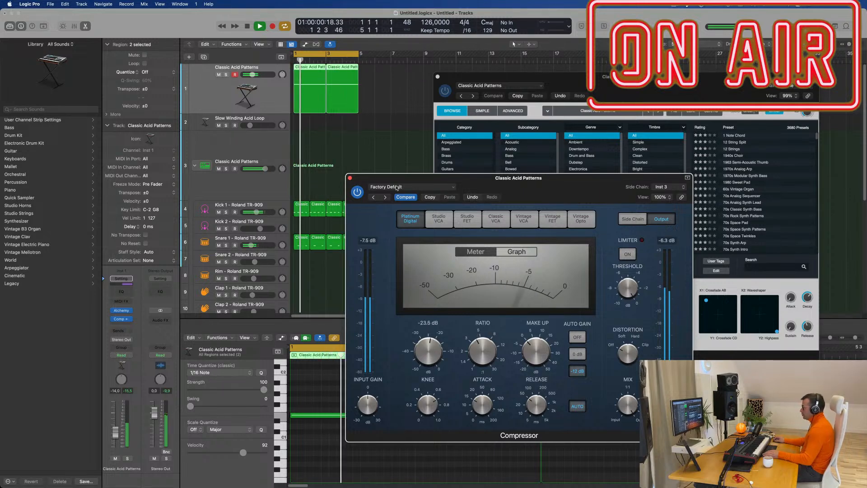
drag(352, 181, 351, 180)
click(350, 177)
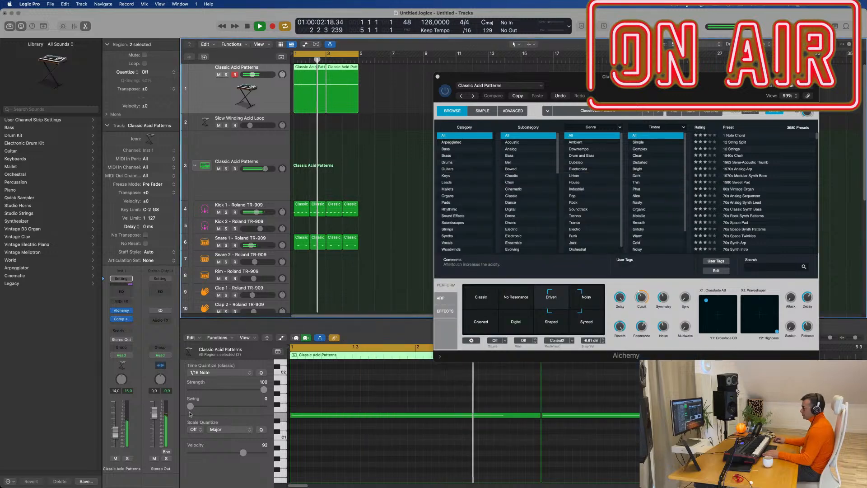
- Lower the first Classic Acid Patterns track's volume to about -19 dB and insert a stereo Vintage Tube EQ after its Compressor
drag(121, 432, 116, 438)
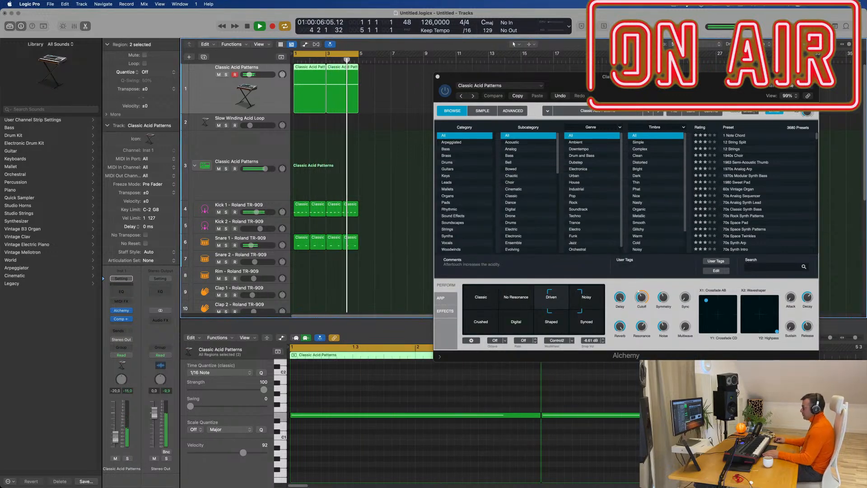
click(127, 319)
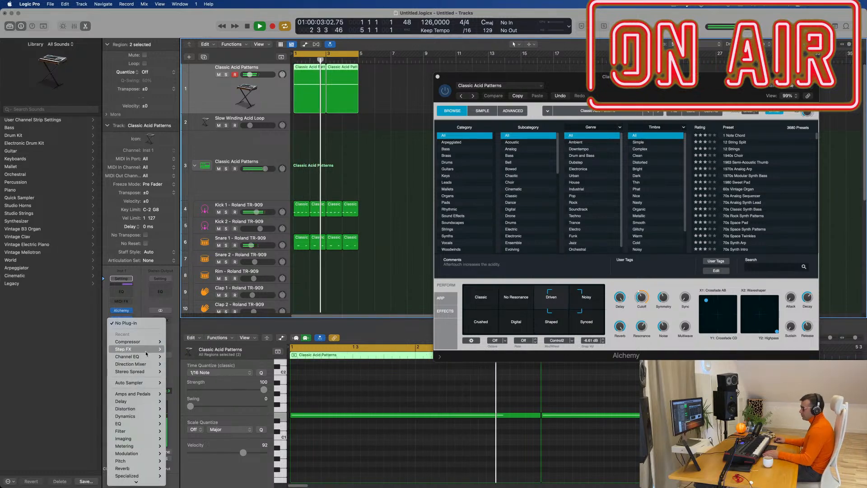
scroll(145, 367, down, 1)
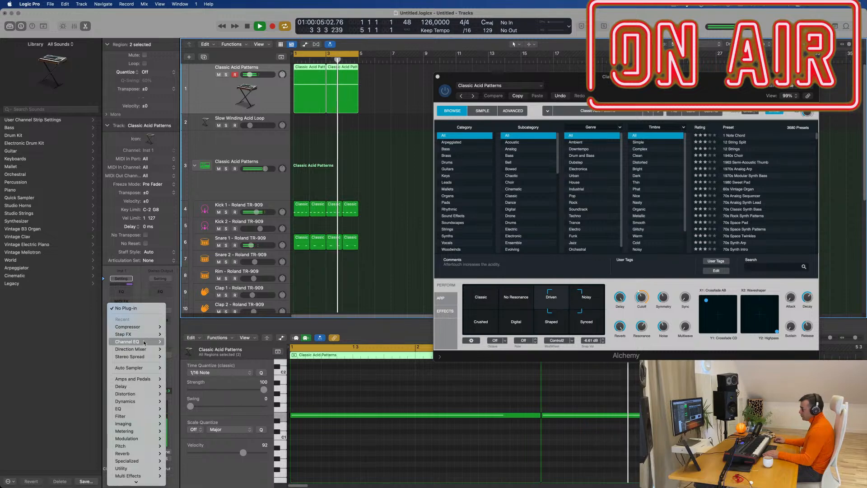
mouse_move(158, 344)
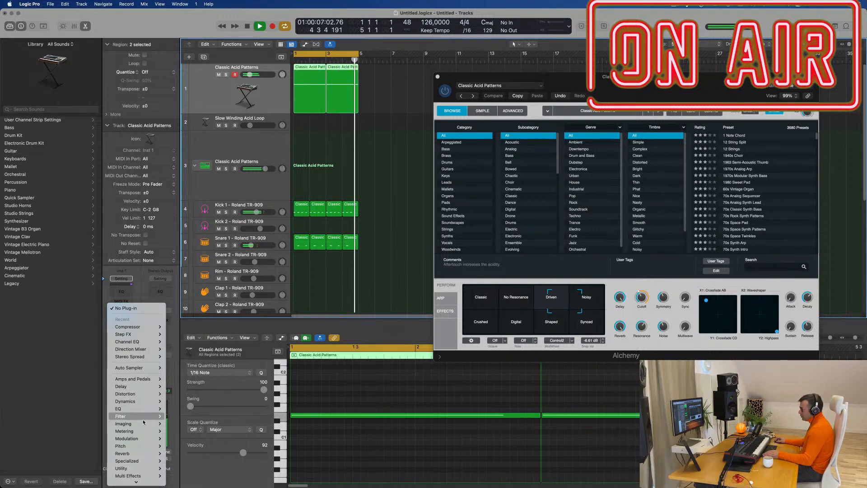
mouse_move(149, 409)
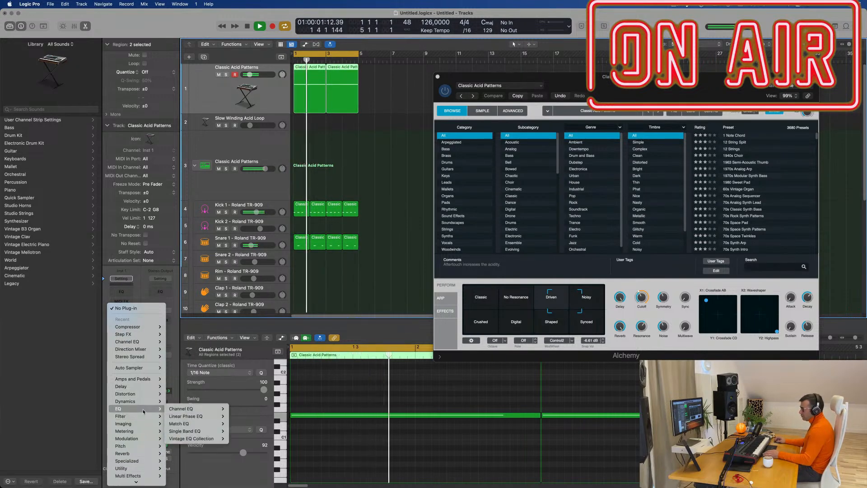
mouse_move(222, 439)
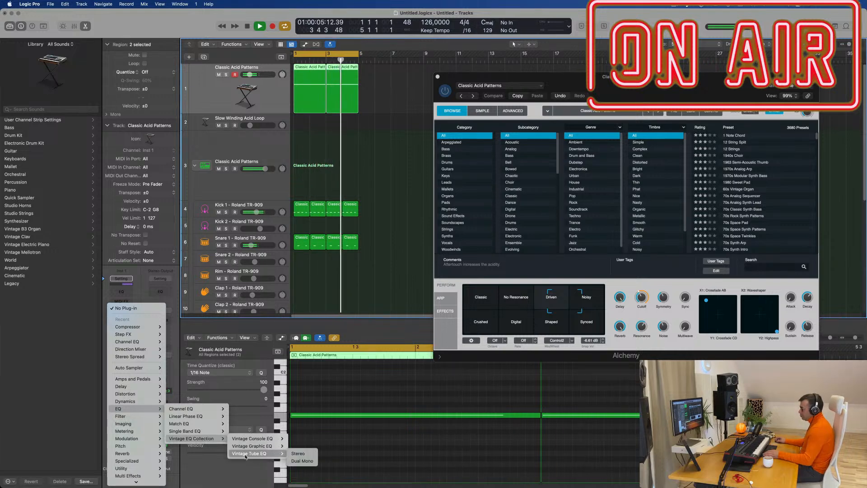
click(332, 202)
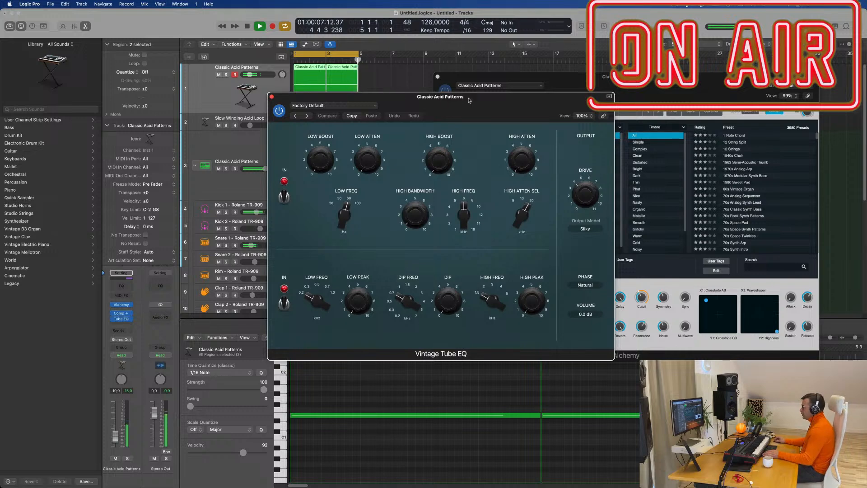
- Load the Big Synth preset in the Vintage Tube EQ and close its window
click(357, 107)
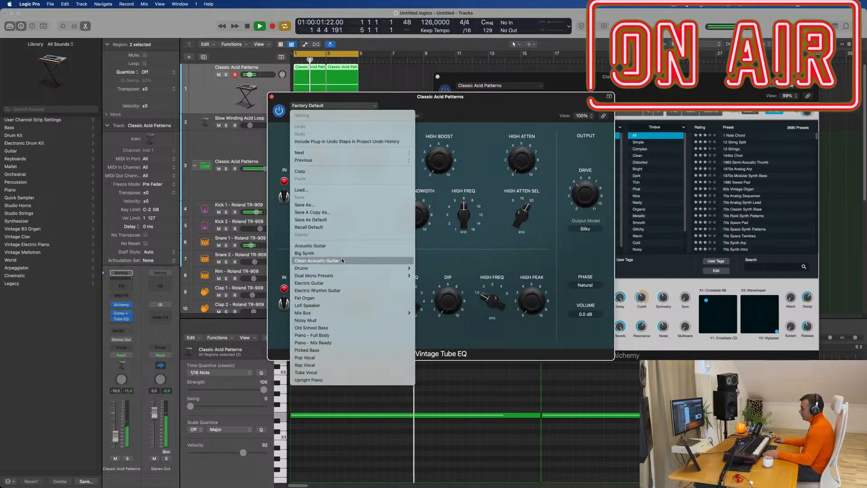
click(343, 257)
drag(302, 100, 292, 146)
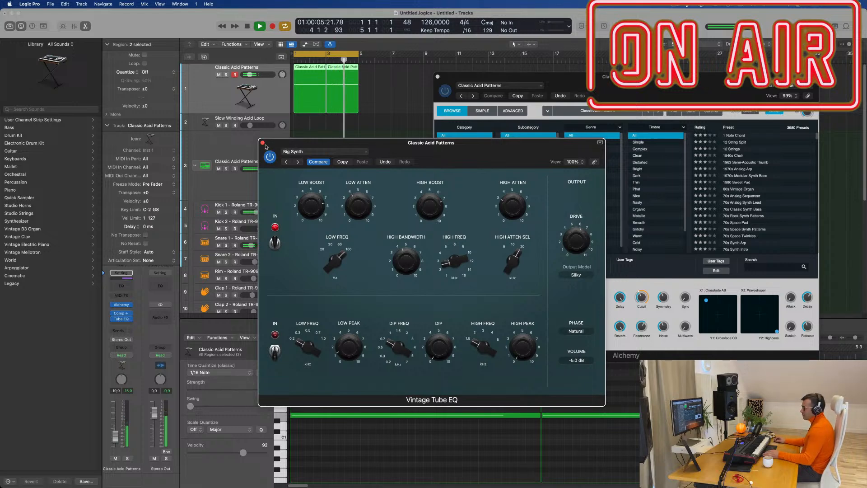
click(263, 143)
- Adjust the Multiwave and Sync controls in the acid track's Alchemy and move its window clear of the regions
drag(497, 77, 402, 119)
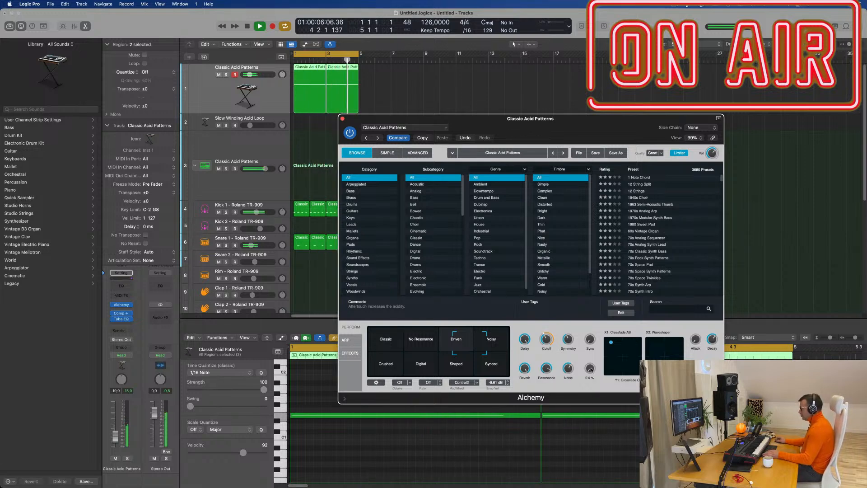
drag(589, 368, 589, 382)
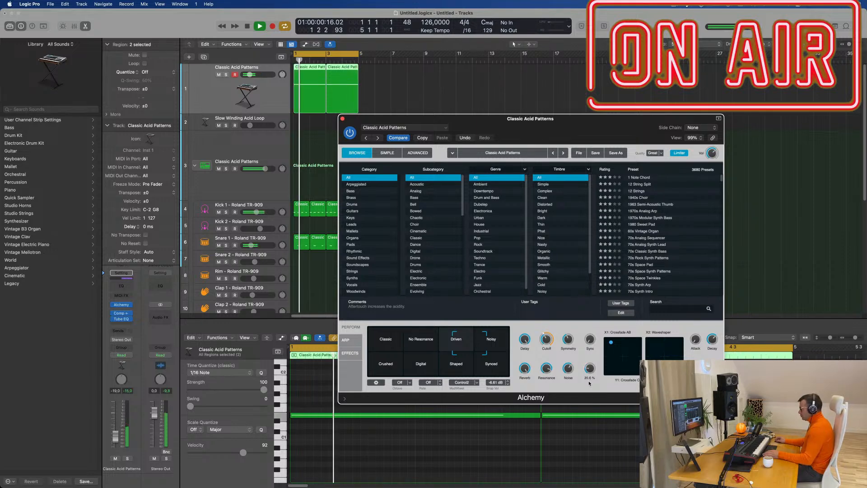
mouse_move(592, 339)
mouse_down()
mouse_move(593, 319)
mouse_move(592, 346)
mouse_up()
mouse_move(575, 343)
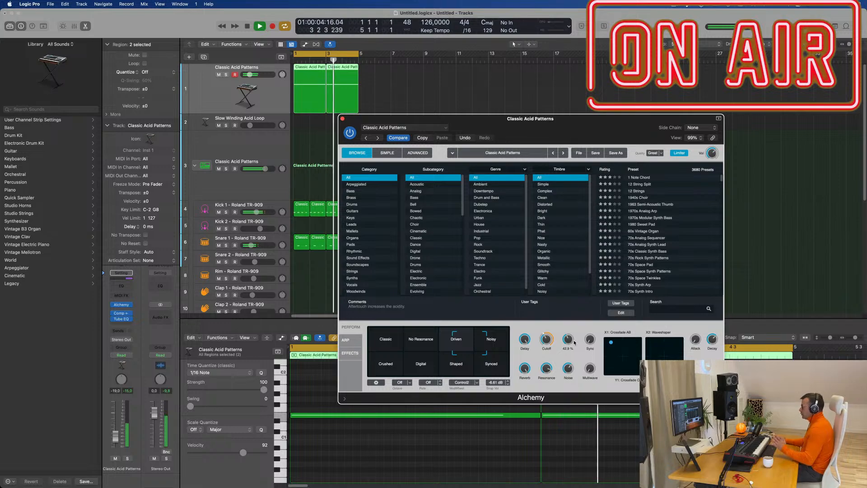
drag(582, 126, 625, 111)
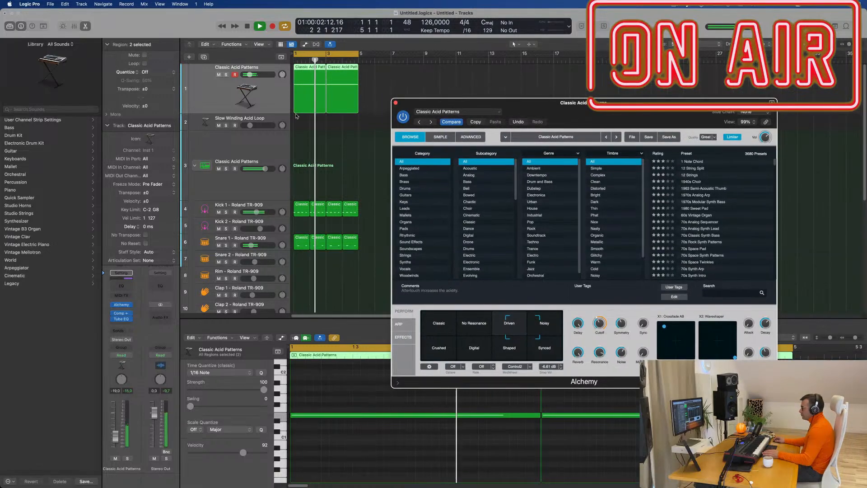
- Duplicate the first Classic Acid Patterns track with its settings and open the new track's Alchemy
click(197, 100)
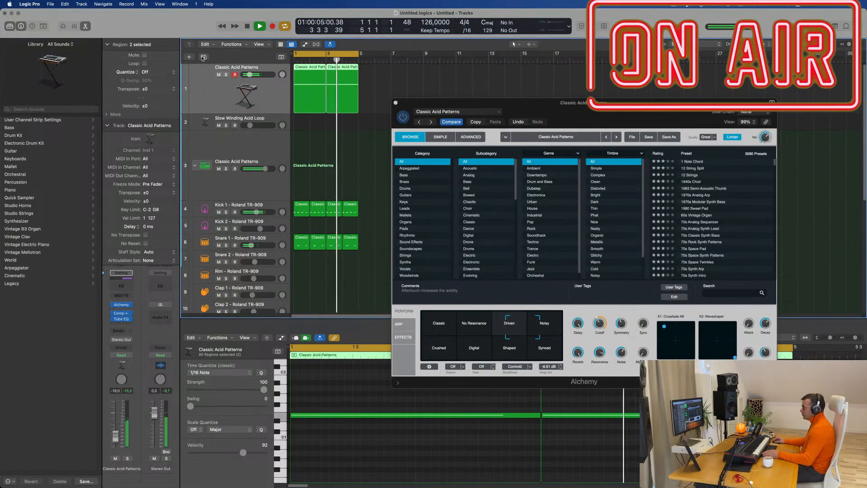
key(super+d)
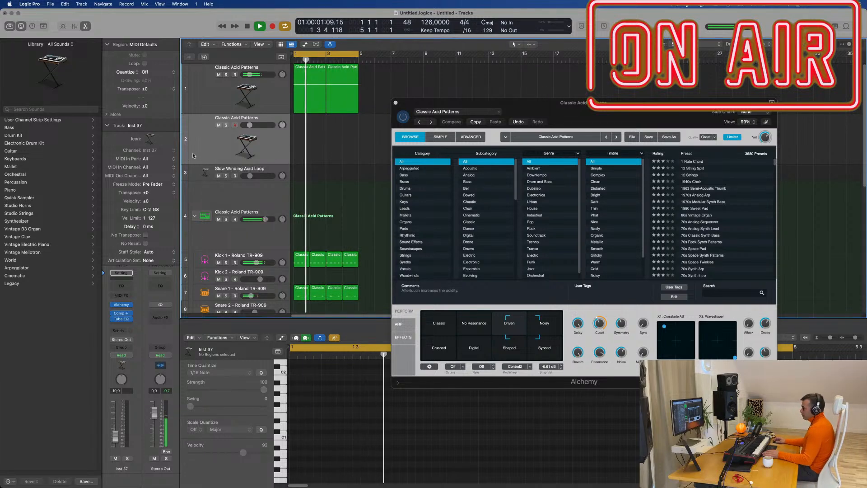
click(122, 305)
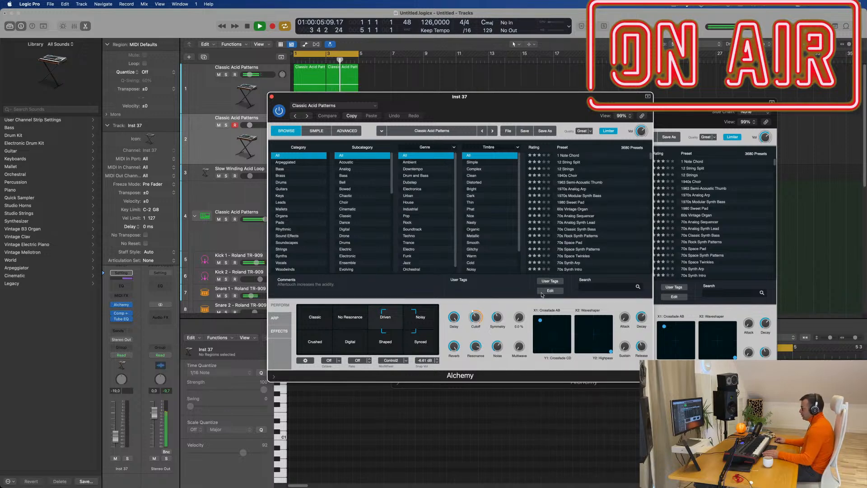
- Select the Classic snapshot in the duplicate track's Alchemy and set its arpeggiator pattern to 2
click(316, 321)
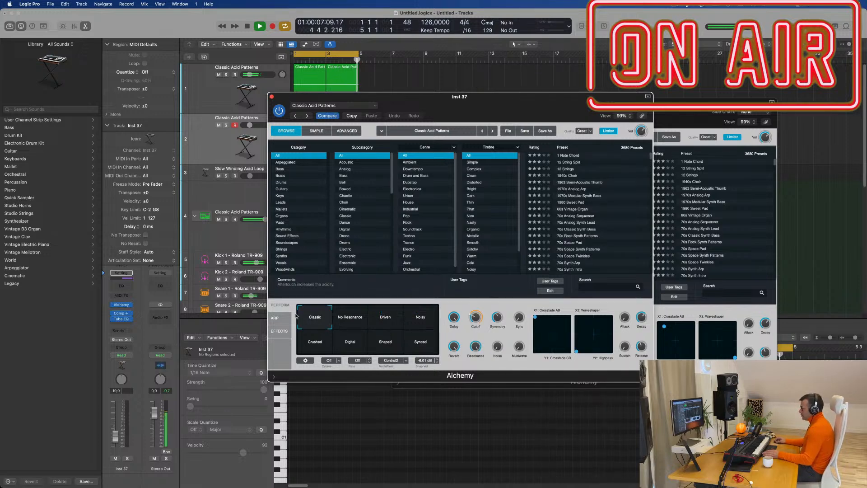
drag(449, 106, 527, 94)
click(353, 305)
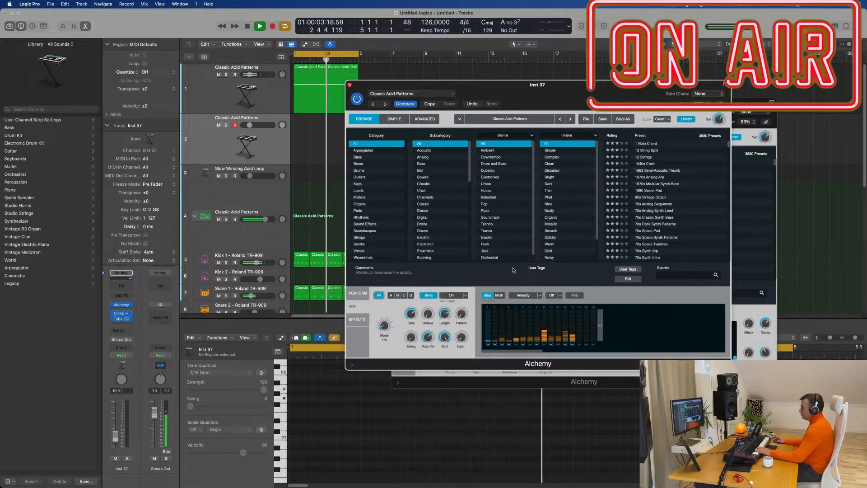
mouse_move(467, 315)
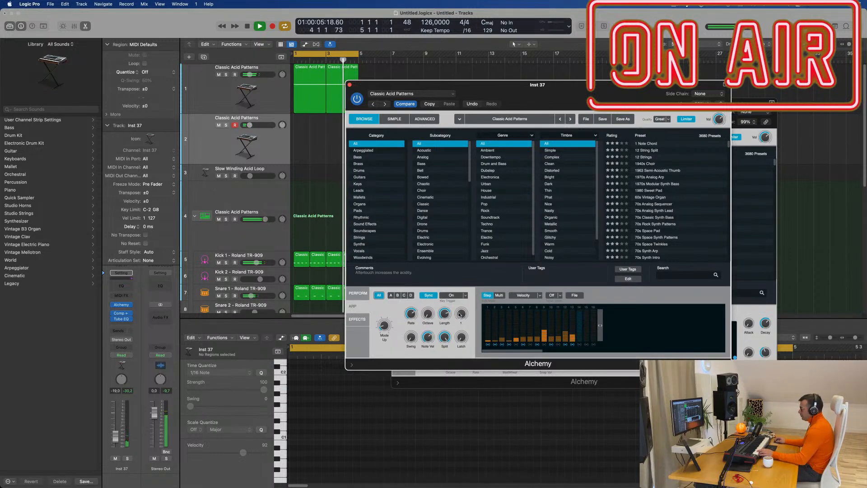
drag(460, 315, 460, 312)
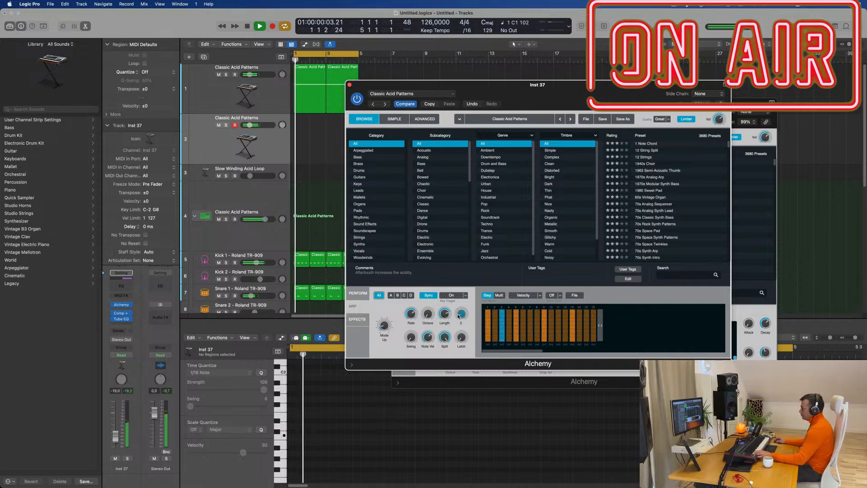
- Copy both regions of the first acid track onto the duplicate track from bar 1 and move the Alchemy window aside
click(303, 81)
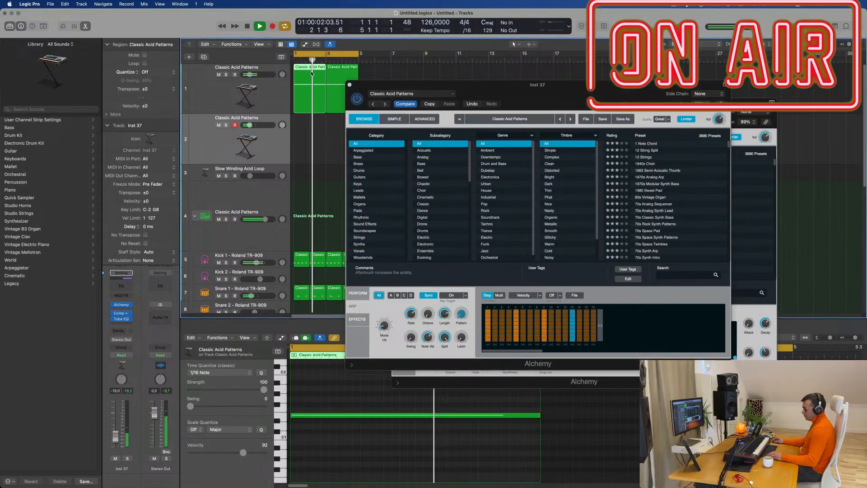
drag(310, 71, 311, 122)
drag(381, 108, 342, 126)
click(247, 146)
key(space)
drag(682, 83, 711, 74)
key(space)
- Transpose all notes in the duplicate track's two regions down one octave and start playback
click(366, 132)
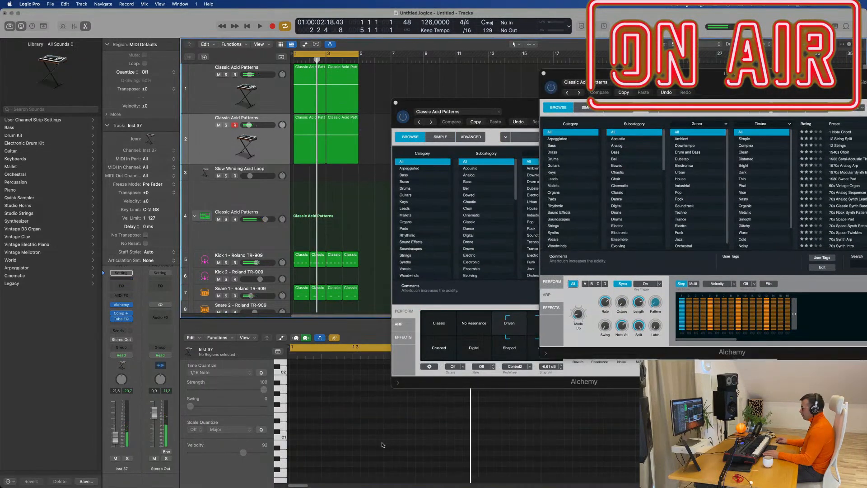
click(285, 152)
click(366, 444)
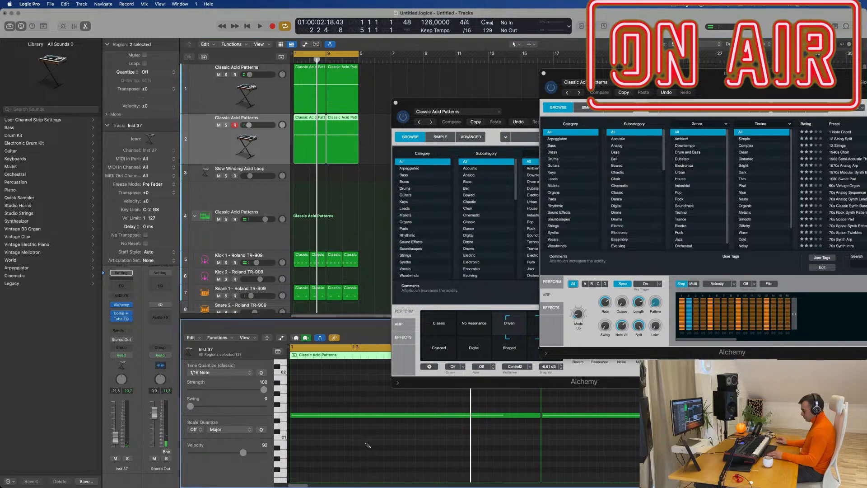
key(super+a)
key(shift+alt+Down)
key(space)
- Lower the Cutoff in the performance controls of the duplicate track's Alchemy
drag(753, 81, 583, 64)
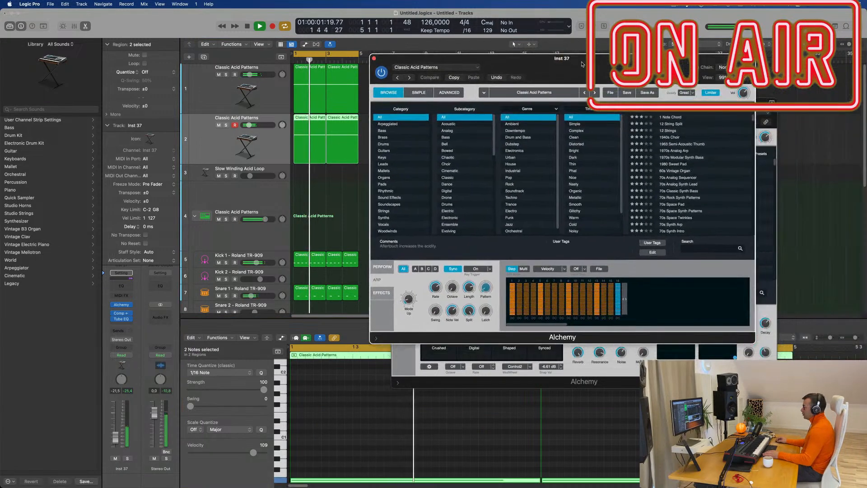
click(382, 267)
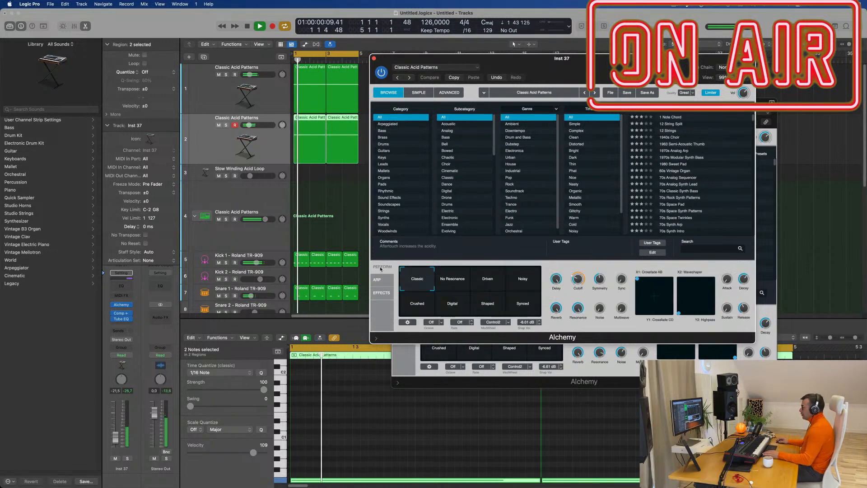
drag(577, 288, 578, 302)
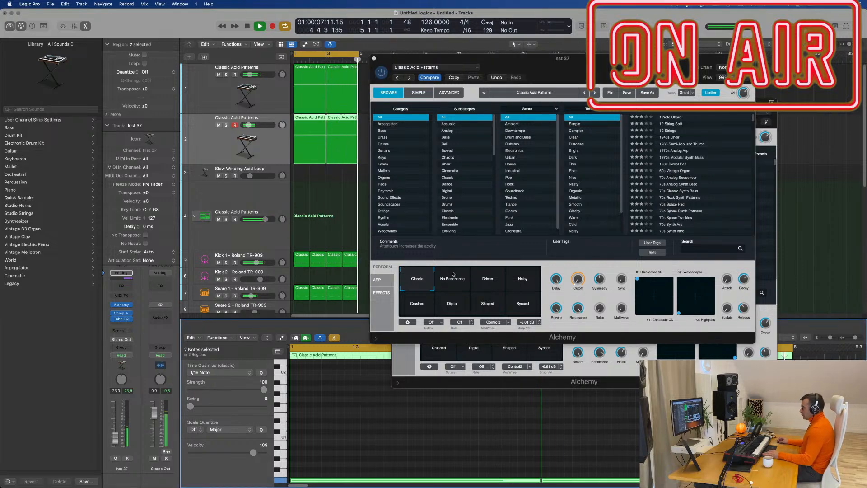
- Compare the No Resonance snapshot with Classic, keep Classic, and adjust the Multiwave control
click(454, 276)
click(408, 285)
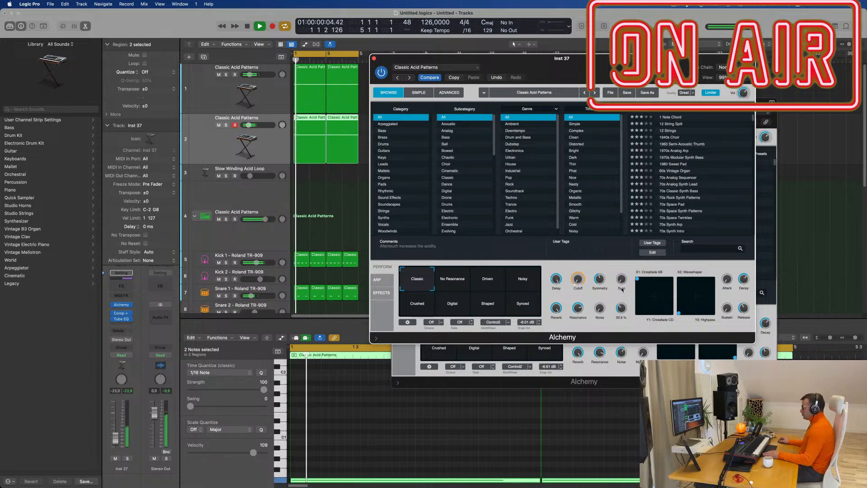
drag(619, 305, 619, 332)
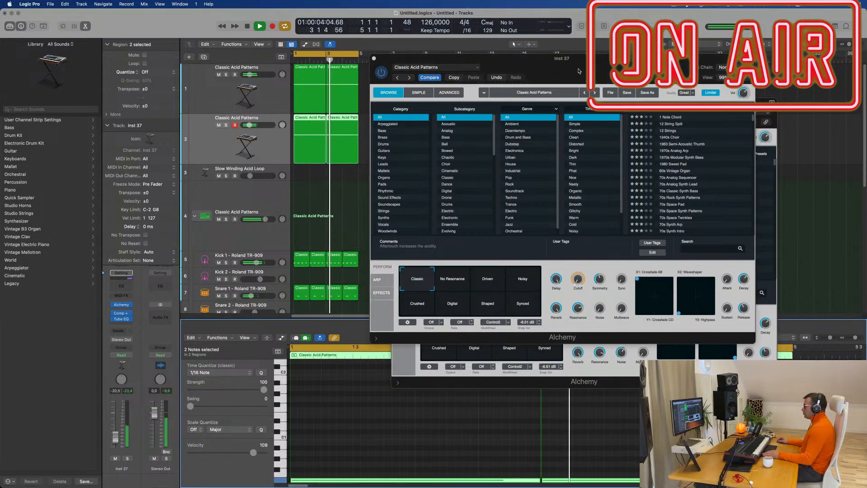
- Close the duplicate track's Alchemy window and move the first track's Alchemy window clear of the regions
drag(386, 70, 312, 124)
click(299, 113)
drag(485, 102, 705, 105)
click(451, 149)
click(213, 149)
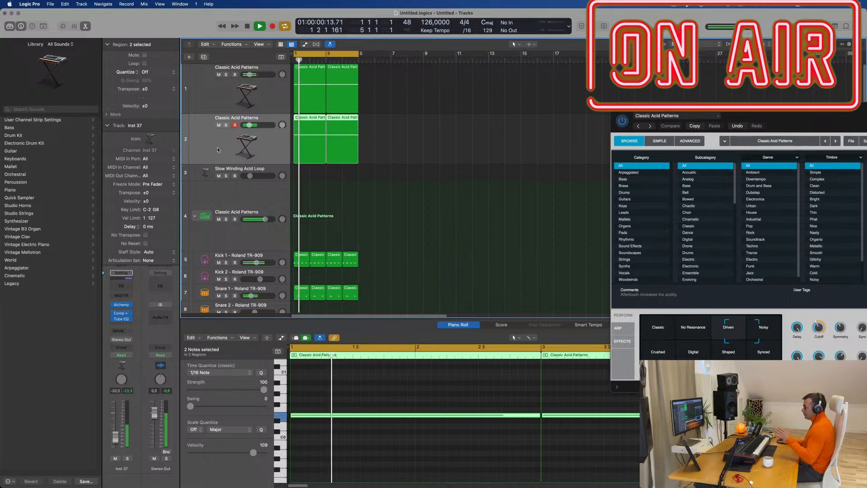
- Increase the Slow Winding Acid Loop track's height and copy the first acid region onto it at bar 1
click(261, 181)
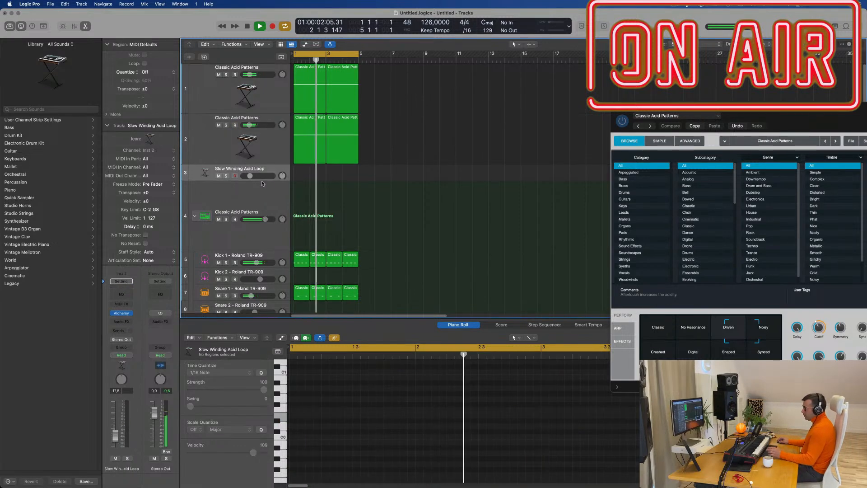
drag(261, 180, 262, 219)
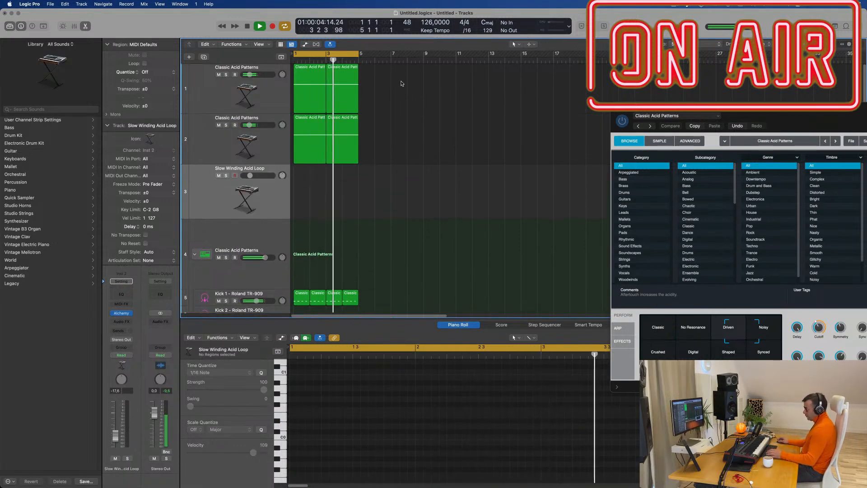
drag(308, 79, 308, 186)
key(space)
- Transpose the copied region's note up one octave and repeat the region once at bar 3
drag(357, 394, 380, 469)
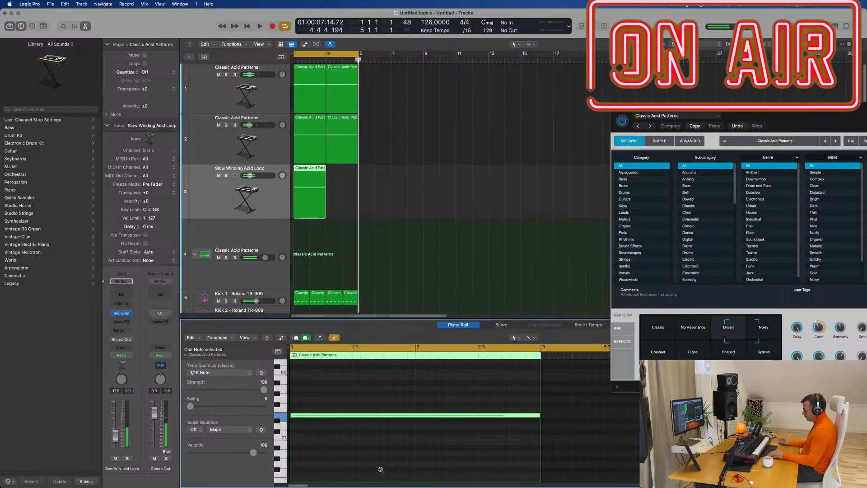
key(alt+shift+Up)
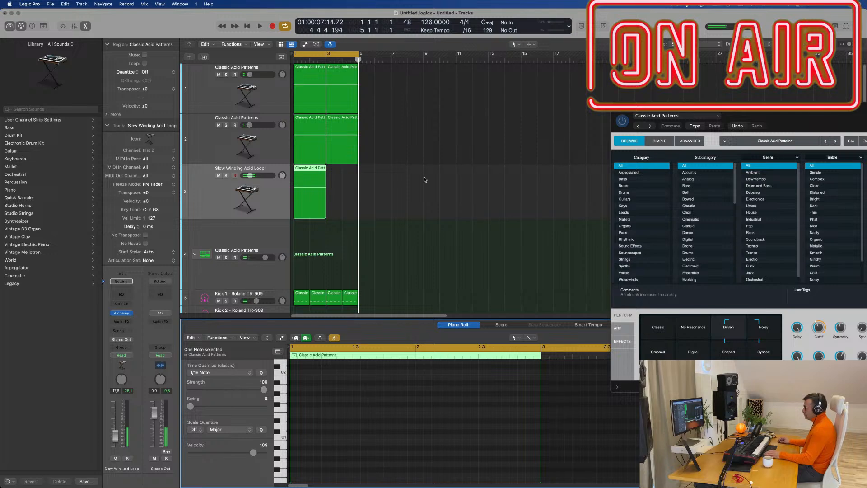
key(super+r)
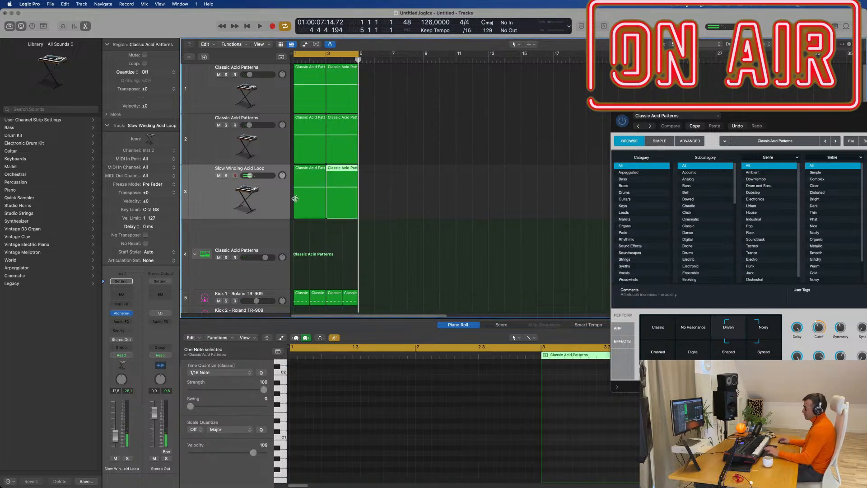
drag(697, 124, 491, 113)
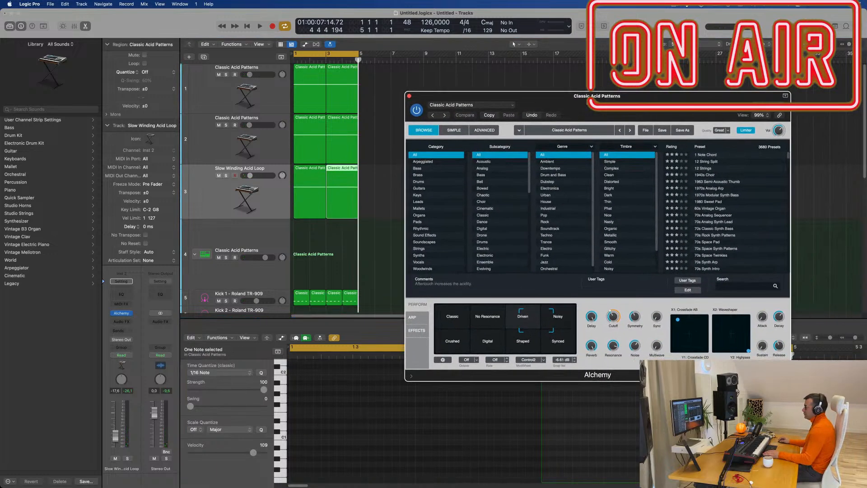
- Play the loop and open the Slow Winding Acid Loop track's Alchemy window, placing it clear of the regions
key(space)
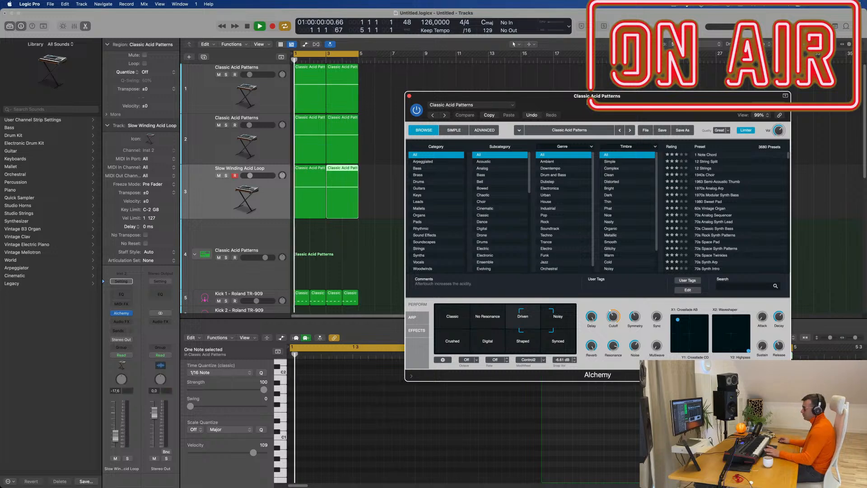
click(274, 199)
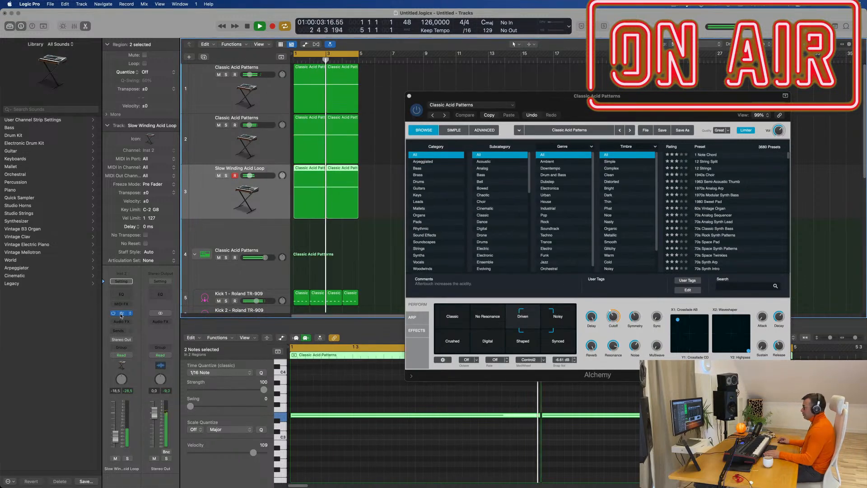
click(121, 315)
drag(552, 108, 657, 70)
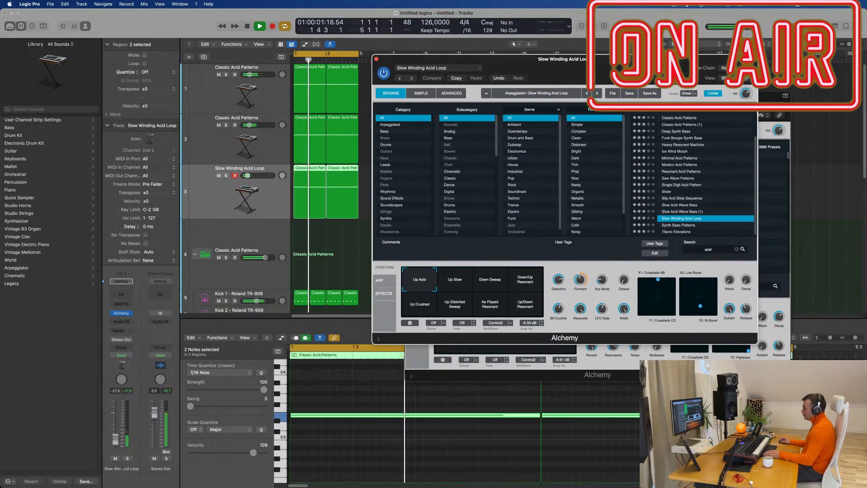
- Audition the Up Slow, Down Sweep, Down/Up Resonant and Up/Down Resonant snapshots and raise the Slow Winding track's volume to -21.0 dB
key(space)
click(450, 286)
click(486, 281)
click(522, 280)
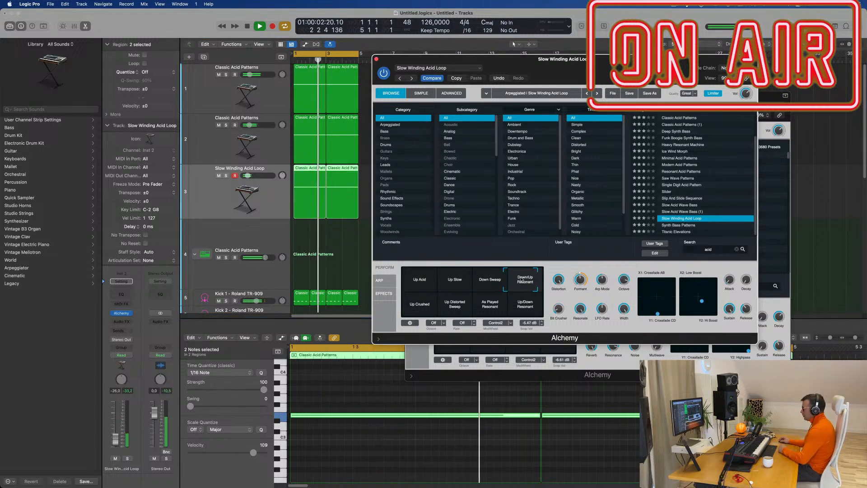
click(528, 306)
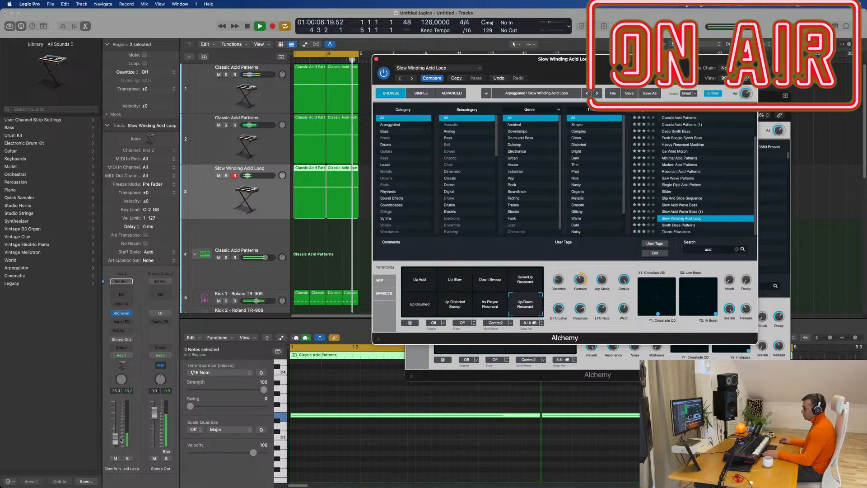
drag(248, 176, 249, 176)
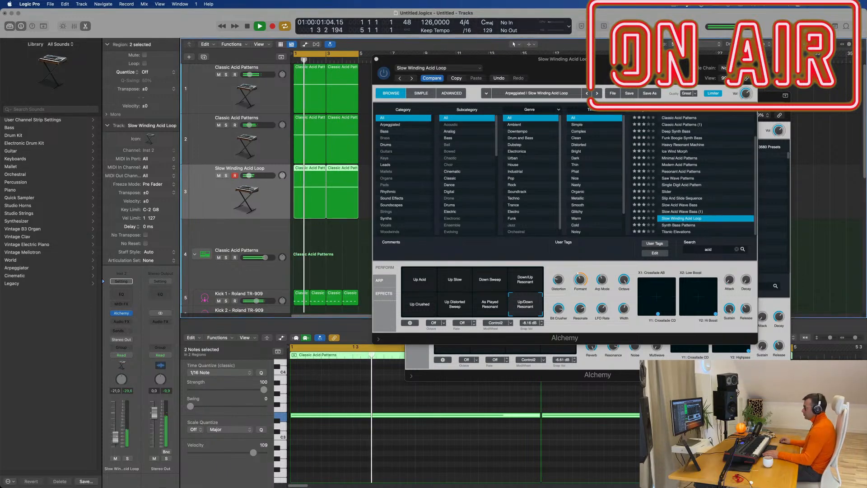
- Compare the lower-row snapshots and settle on a blend between Up Acid, Up Slow, Up Crushed and Up Distorted Sweep
click(489, 305)
click(455, 306)
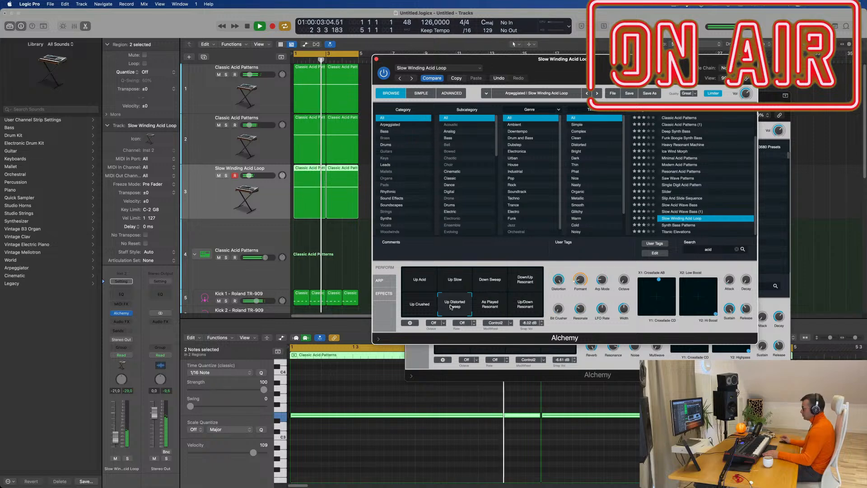
click(417, 310)
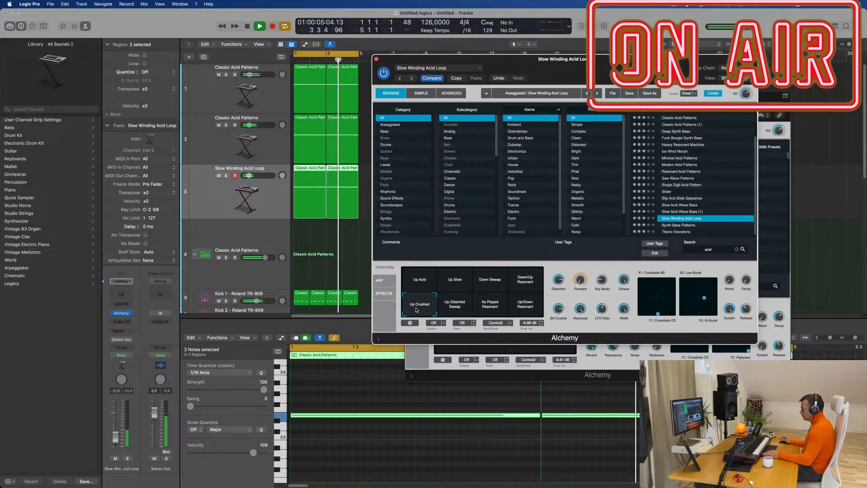
click(458, 311)
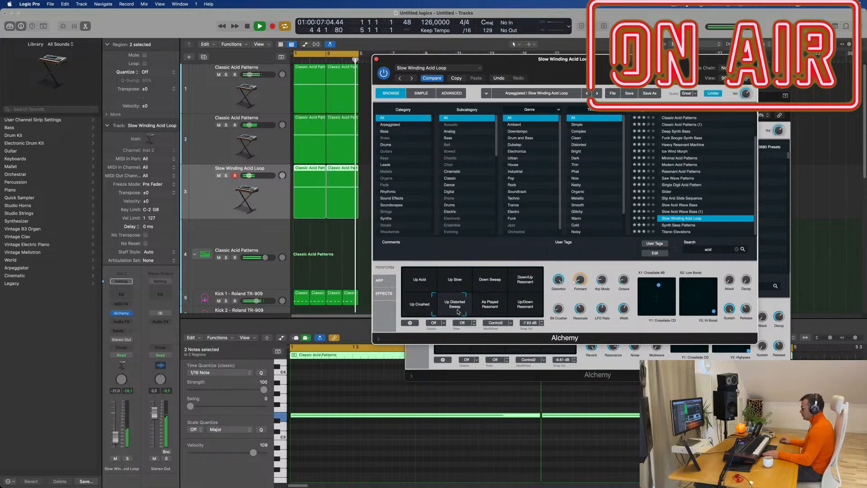
click(463, 287)
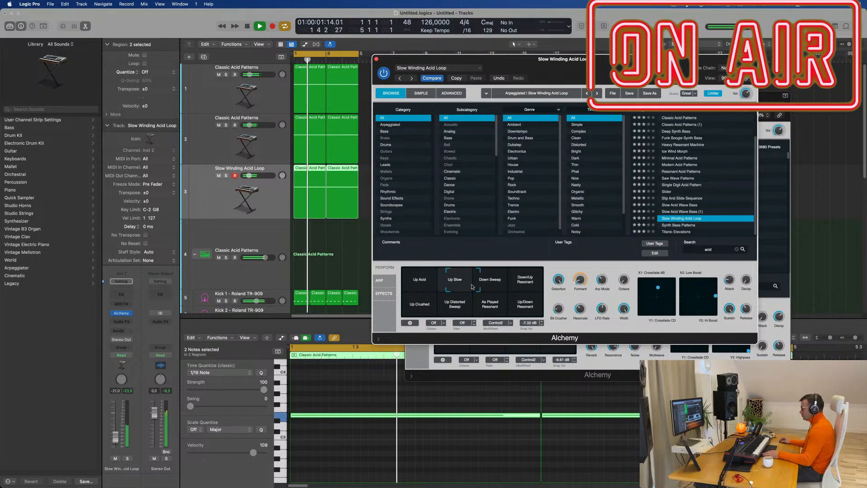
click(454, 294)
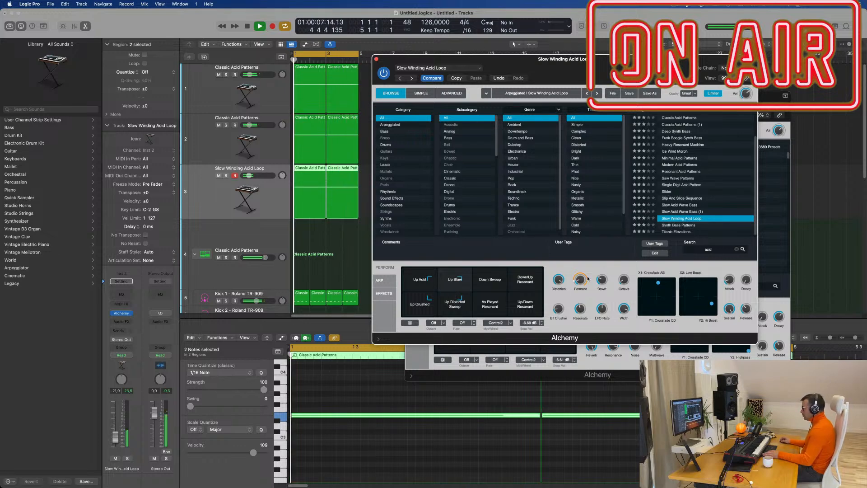
- Adjust Alchemy's Formant control, try different Arp Mode settings, and close the Slow Winding Acid Loop instrument window
drag(581, 280, 607, 268)
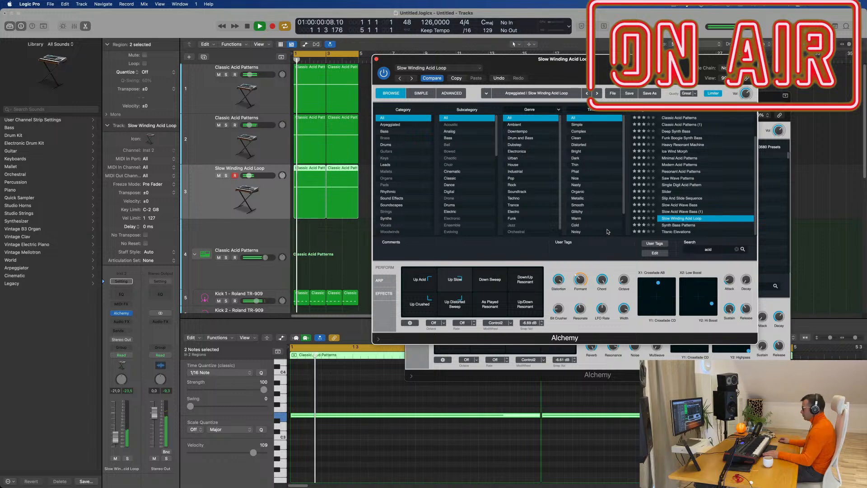
mouse_move(626, 277)
scroll(625, 274, up, 1)
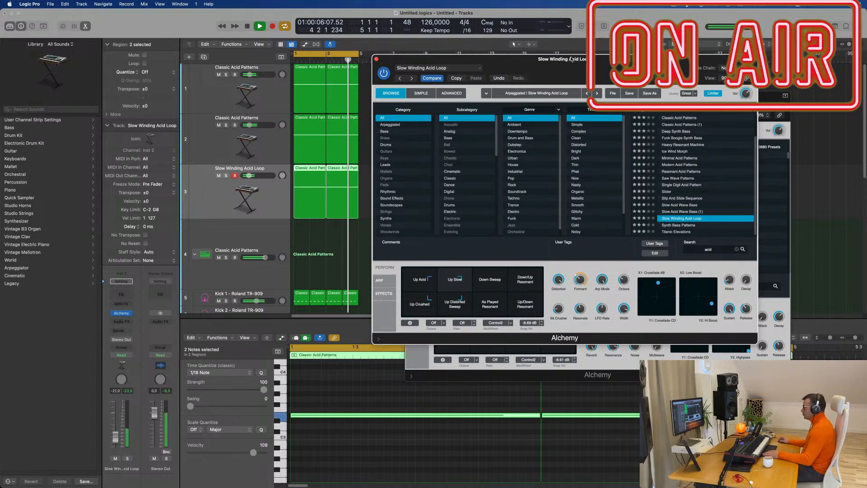
drag(394, 79, 377, 86)
click(359, 66)
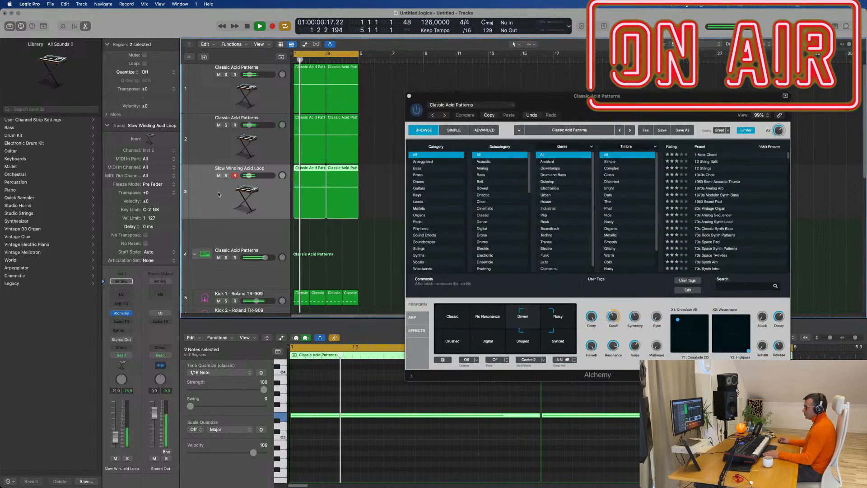
- Copy the Compressor and Tube EQ from the second acid channel to the Slow Winding channel, and close the mixer and remaining Alchemy window
key(x)
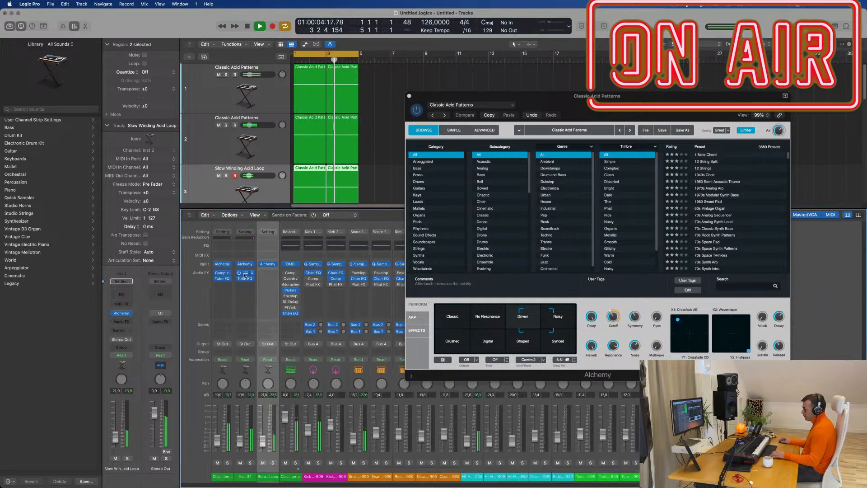
drag(264, 276, 264, 277)
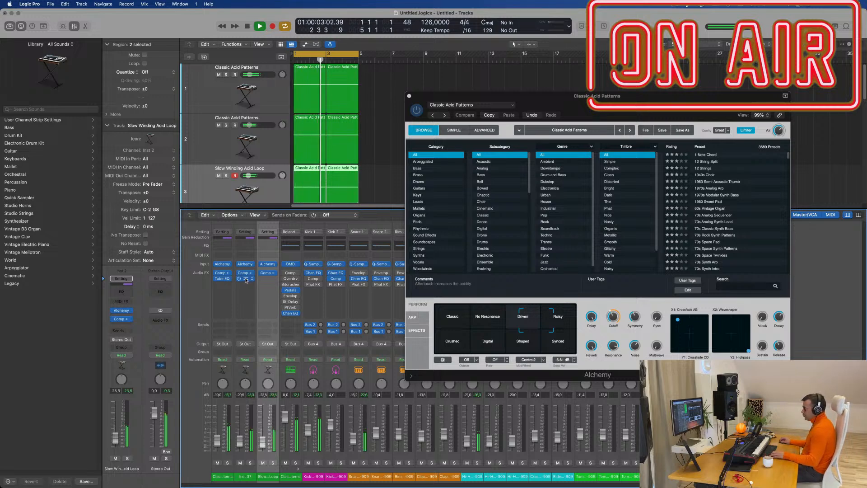
drag(268, 281, 268, 282)
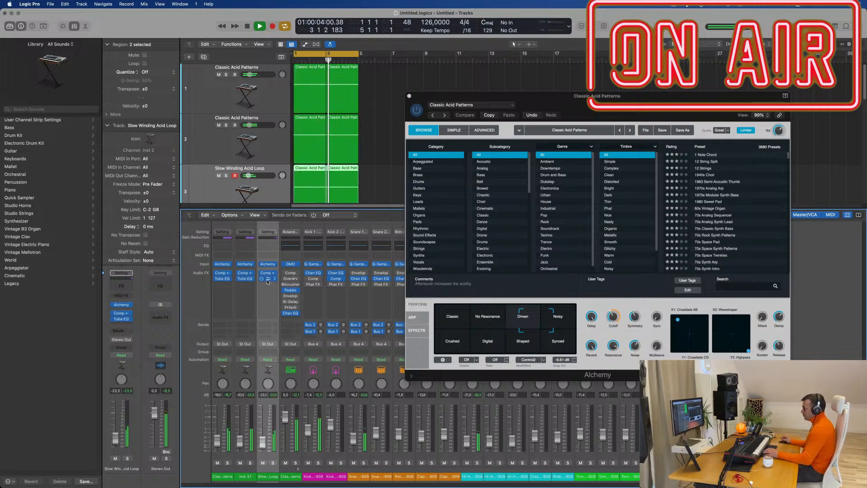
click(409, 97)
key(x)
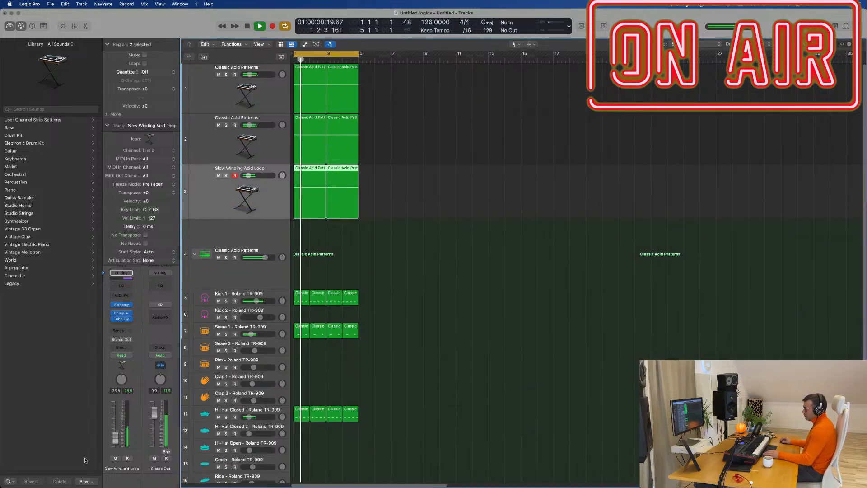
- Lower the Slow Winding track to about -26.5 dB and add a Channel EQ with a low cut at 865 Hz
drag(115, 437, 115, 439)
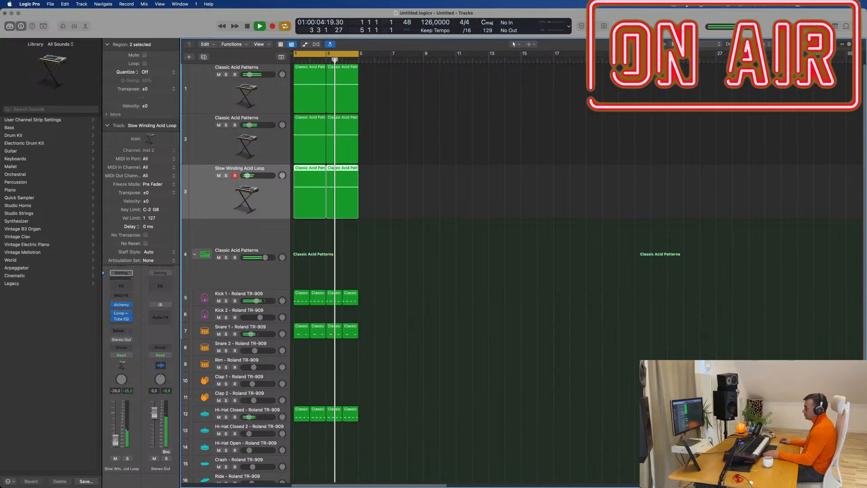
click(127, 288)
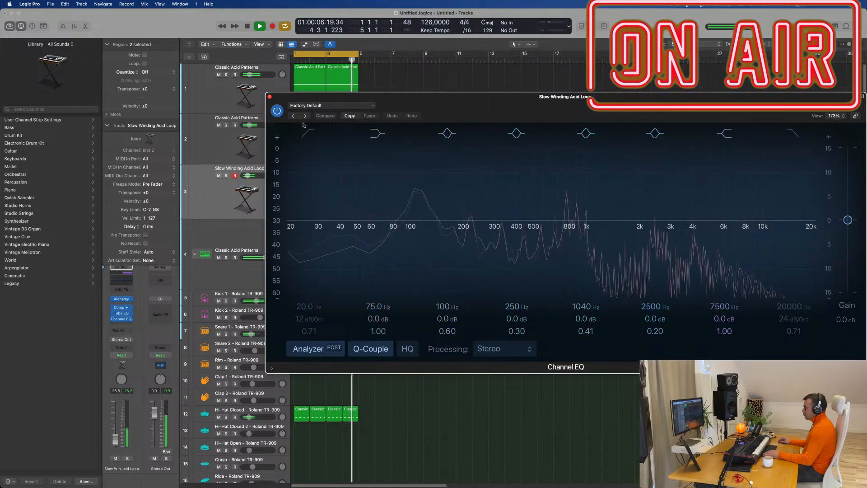
drag(313, 179, 601, 150)
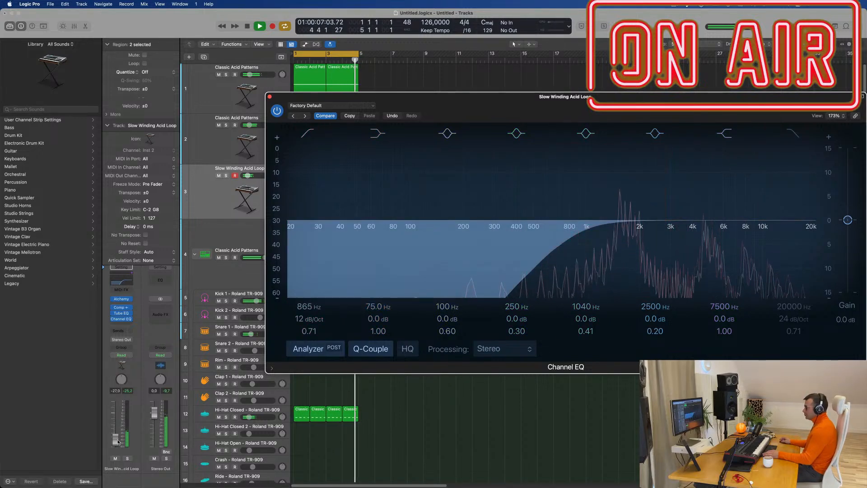
click(263, 194)
key(v)
- Repeat all regions three times up to bar 17 and extend the cycle range over the full 16 bars
click(449, 144)
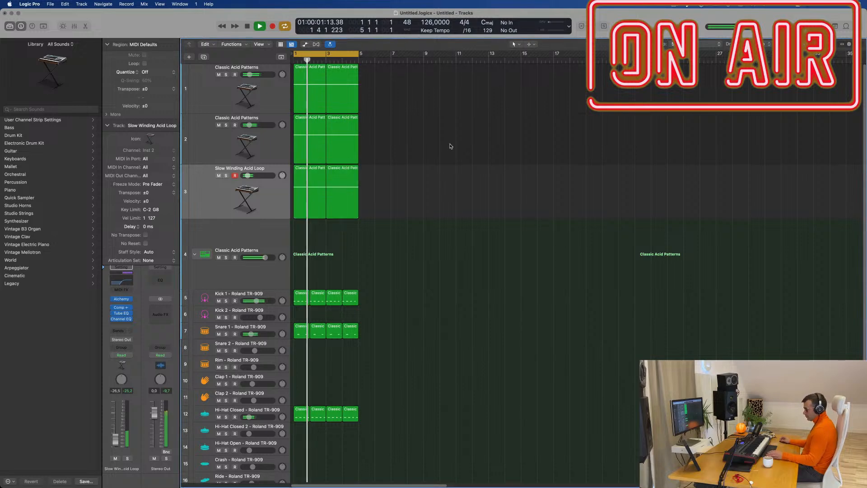
key(super+a)
key(super+r)
key(super+r)
key(super+r)
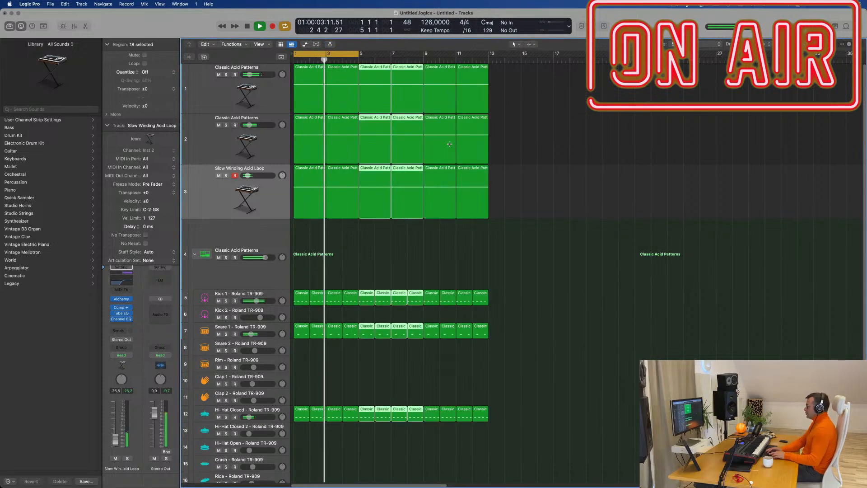
key(super+Left)
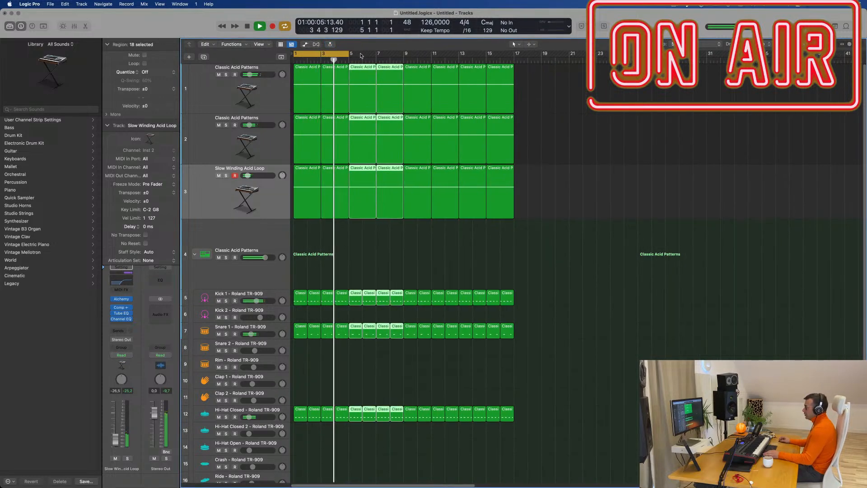
drag(347, 54, 518, 80)
click(600, 154)
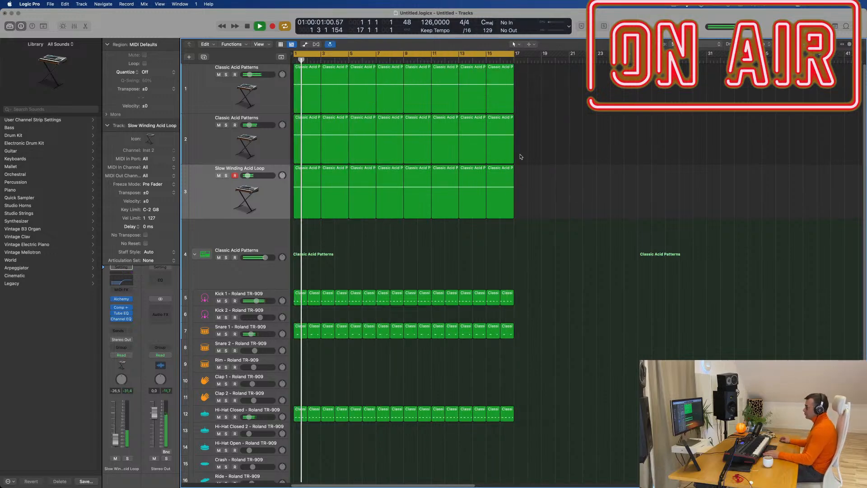
- Mute the Slow Winding Acid Loop track and select the second Classic Acid Patterns track
click(224, 100)
click(218, 176)
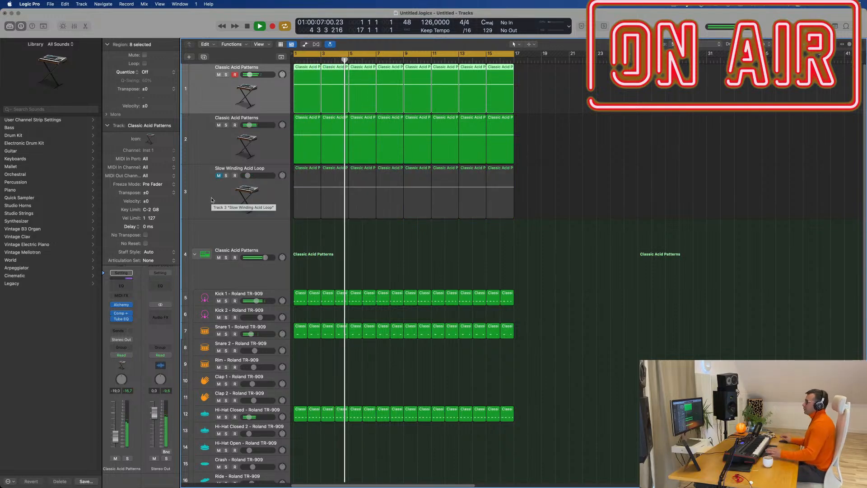
click(205, 199)
key(Return)
click(211, 155)
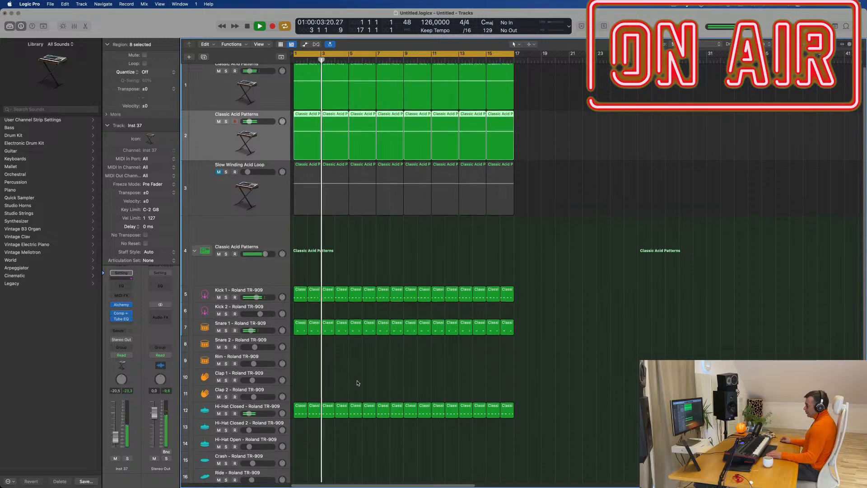
- Copy the first closed hi-hat region onto the Conga track at bar 1 and audition it
scroll(354, 382, down, 3)
scroll(359, 379, down, 4)
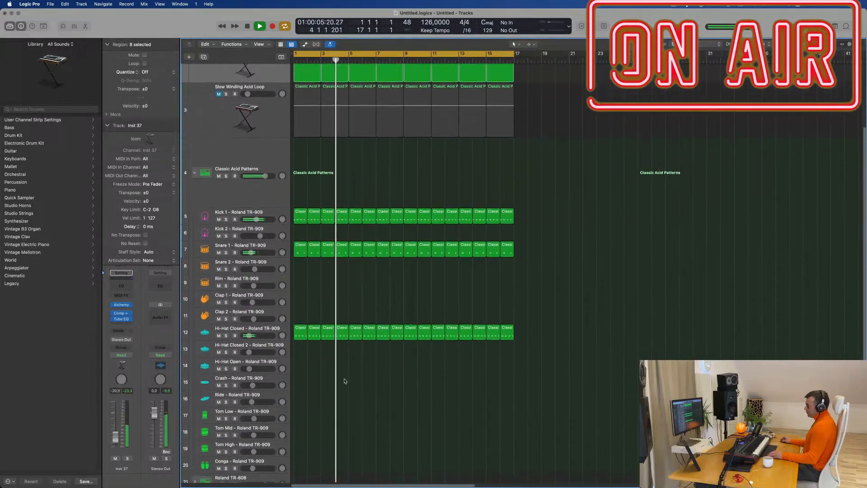
click(296, 320)
scroll(316, 365, down, 1)
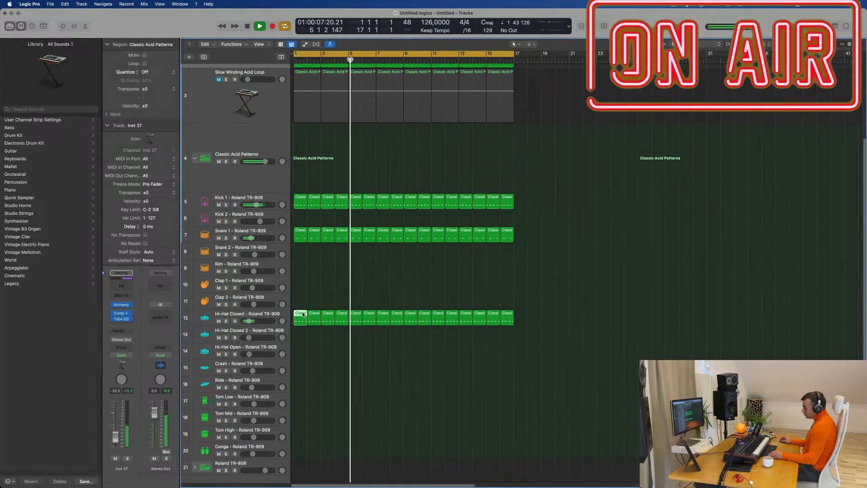
drag(301, 318, 302, 452)
key(space)
key(space)
click(335, 443)
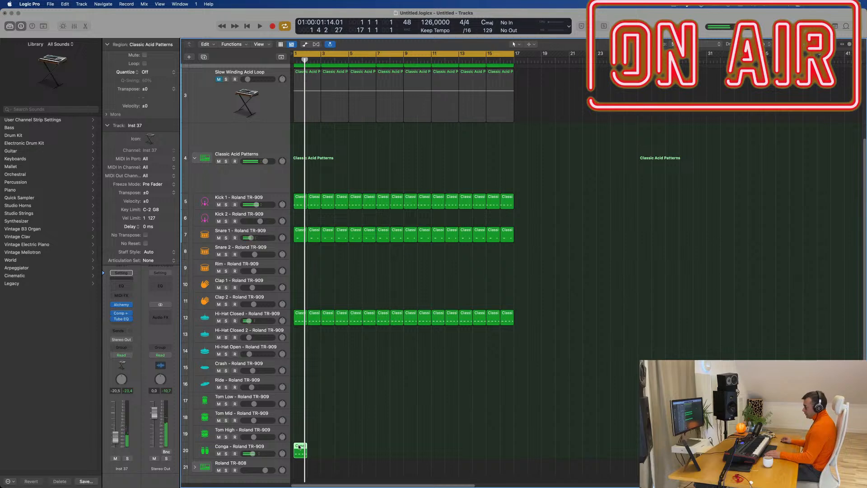
- Delete the Conga region's second note, move its last note one sixteenth earlier, and play the result
double_click(299, 447)
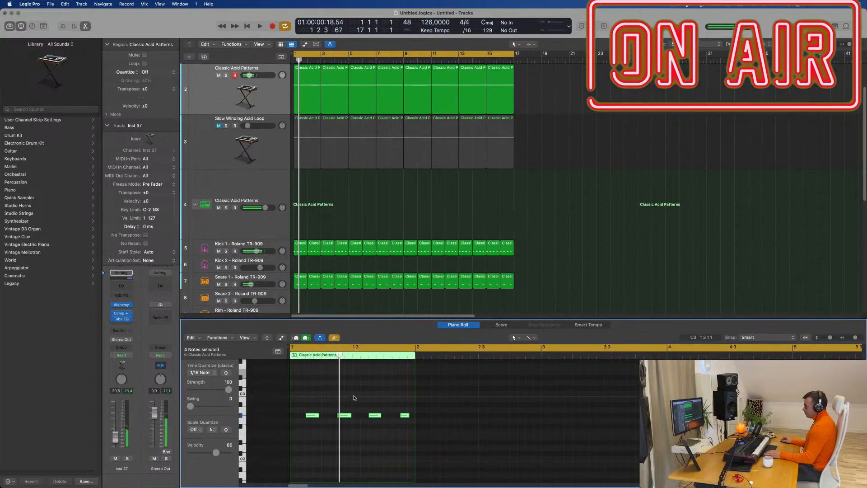
drag(367, 392, 332, 436)
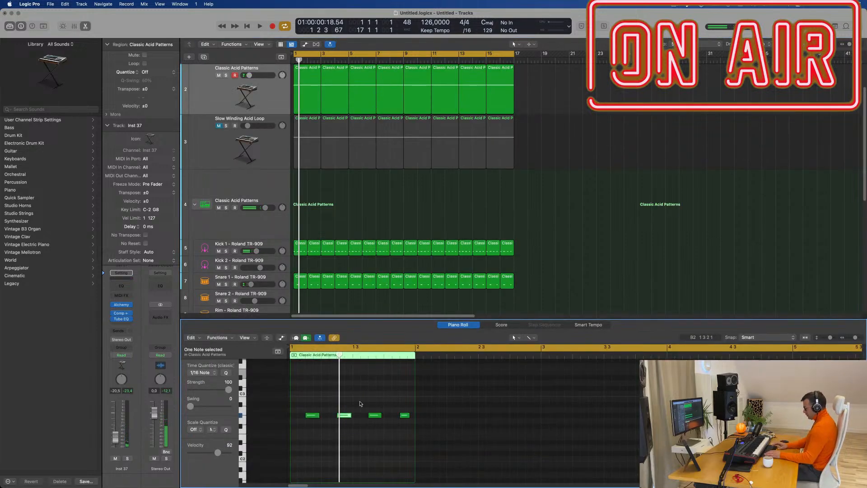
drag(301, 401, 434, 445)
key(space)
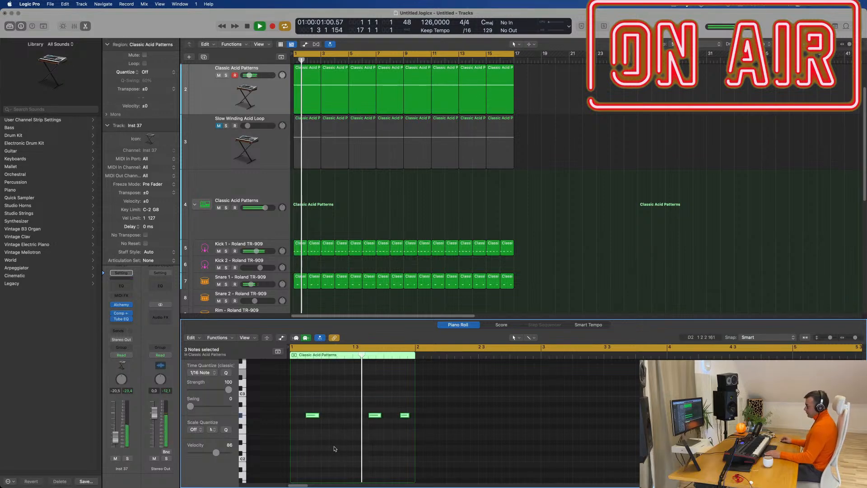
key(space)
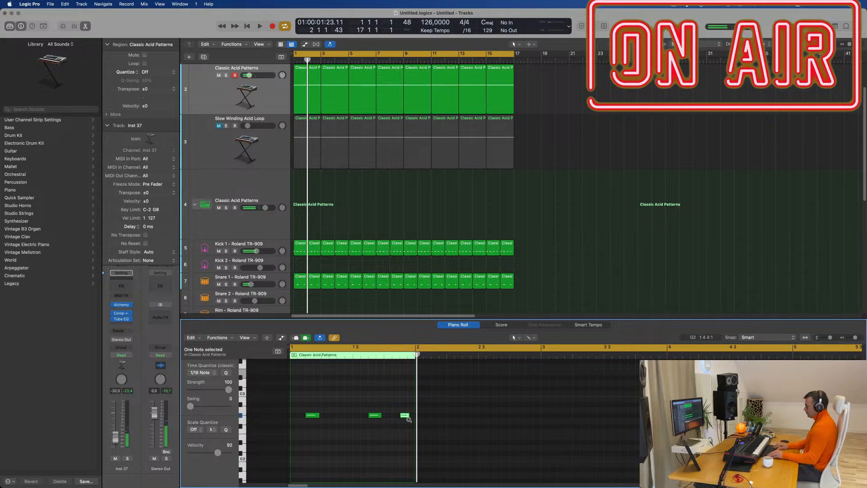
key(space)
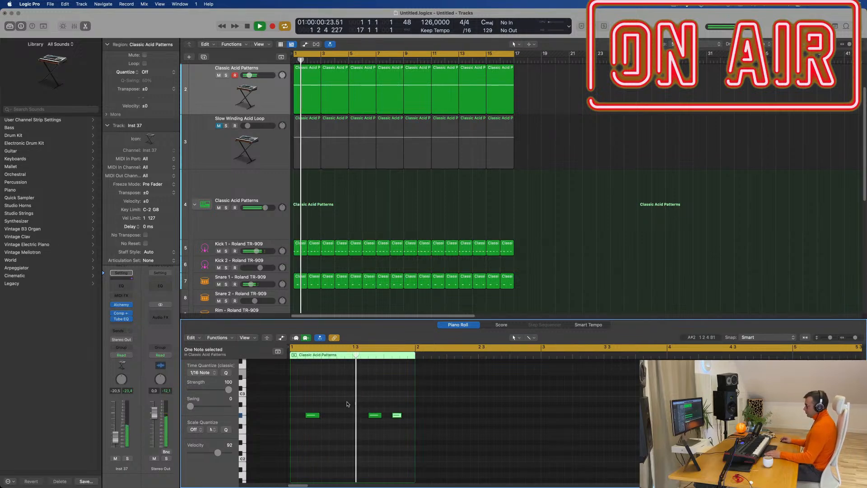
- Repeat the first Conga region along its track until the copies reach bar 17
click(324, 297)
scroll(324, 297, down, 3)
scroll(325, 296, down, 6)
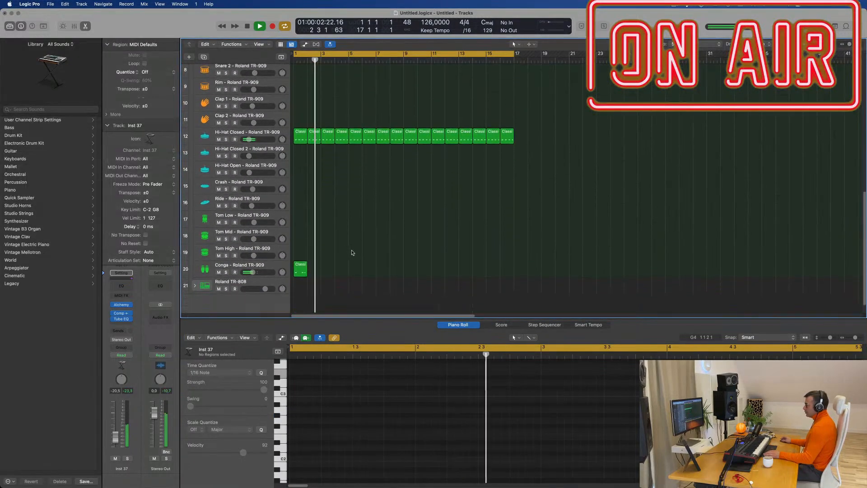
drag(311, 278, 298, 283)
key(super+r)
key(super+r)
key(super+r)
key(super+r)
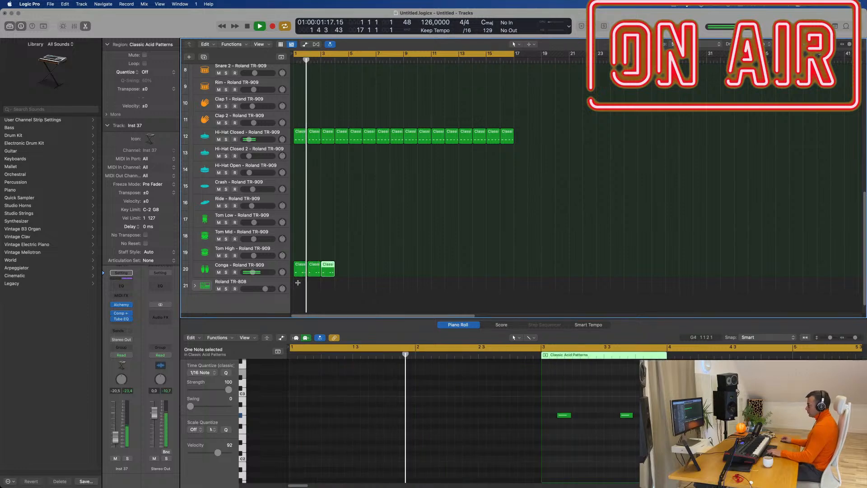
key(super+r)
key(super+r)
key(super+r)
key(super+r)
key(super+r)
key(super+r)
key(super+r)
key(super+r)
key(super+r)
key(super+r)
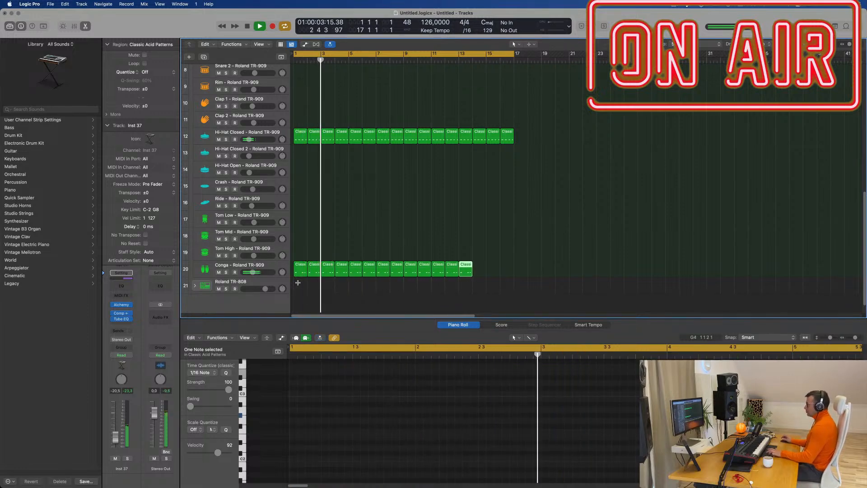
key(super+r)
- Transpose all notes in the Conga regions down one octave and audition the pattern from the start
click(297, 268)
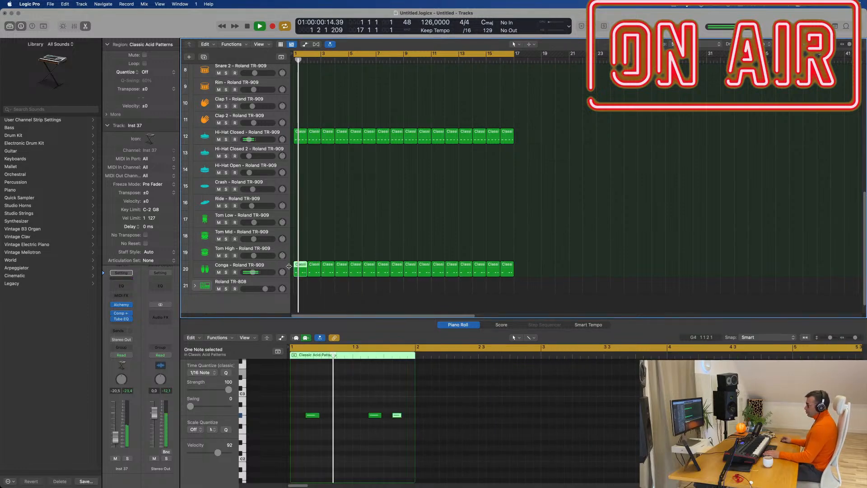
drag(565, 256, 293, 276)
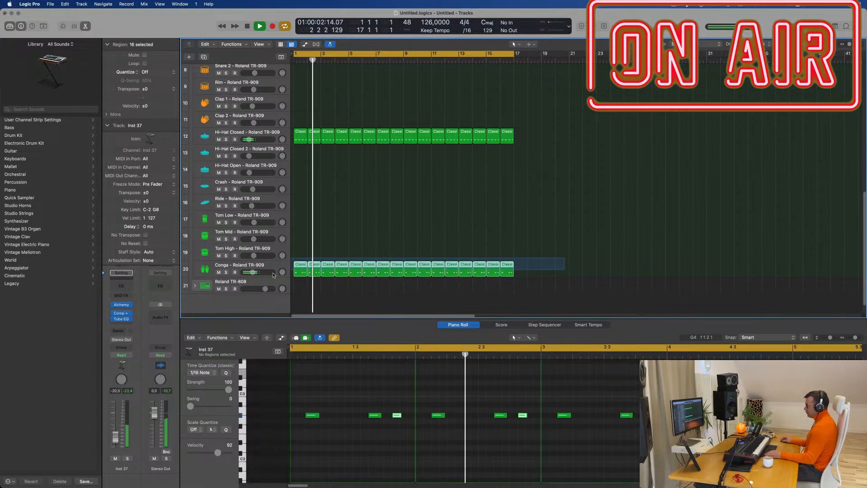
key(super+a)
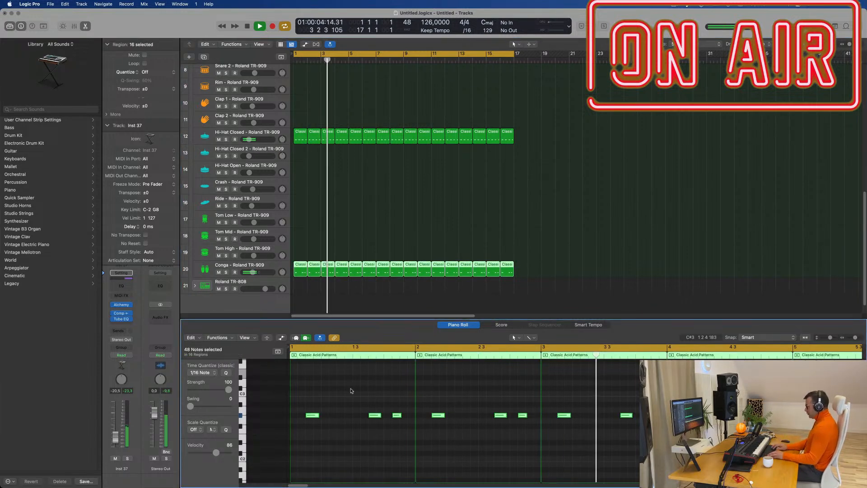
scroll(353, 406, up, 3)
scroll(355, 412, up, 10)
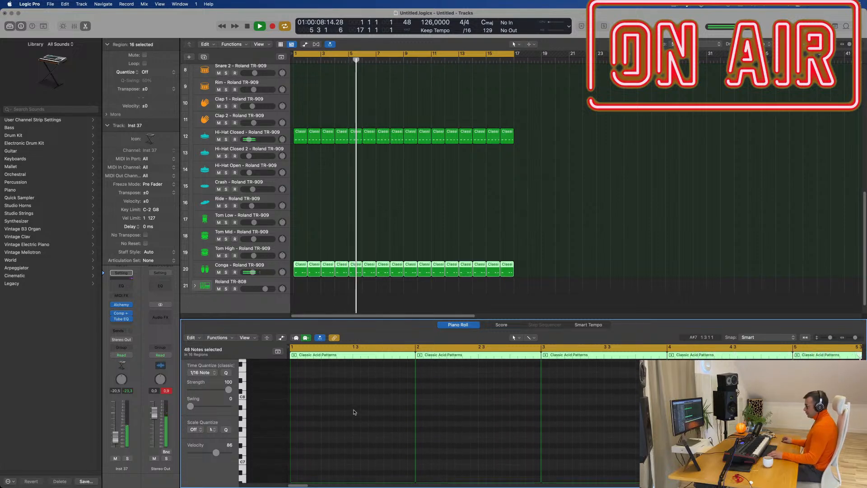
scroll(355, 412, down, 10)
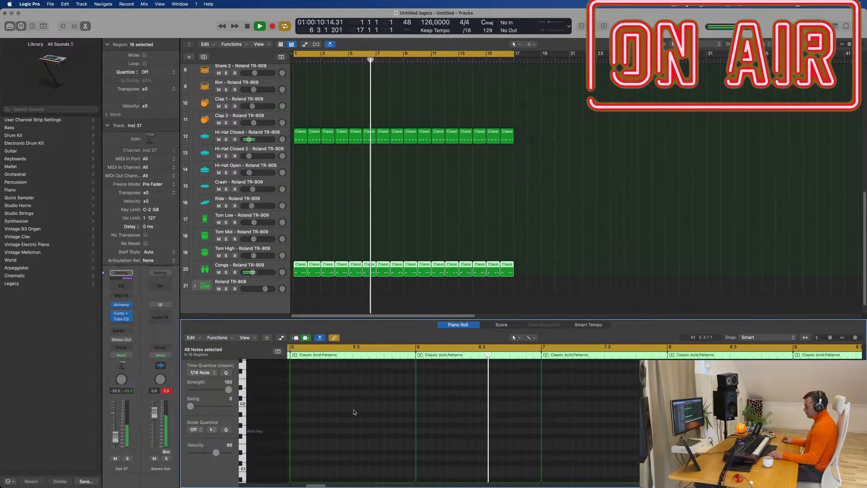
scroll(355, 412, up, 5)
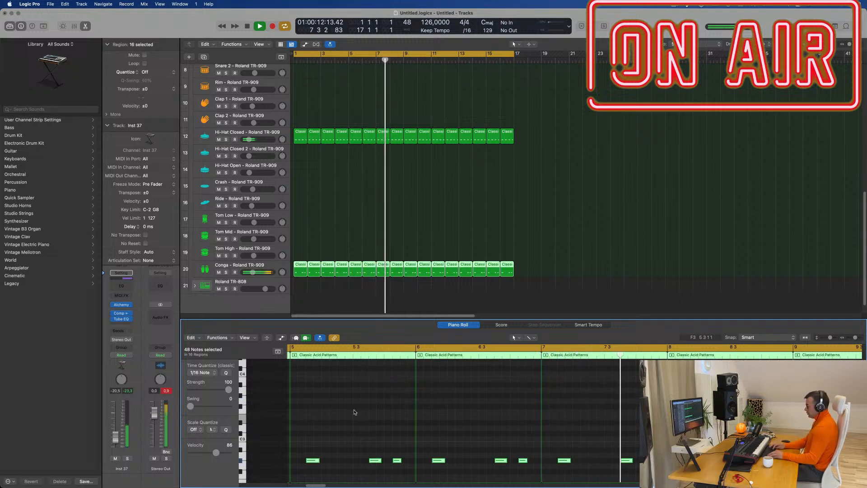
scroll(355, 411, down, 8)
key(space)
key(Return)
key(space)
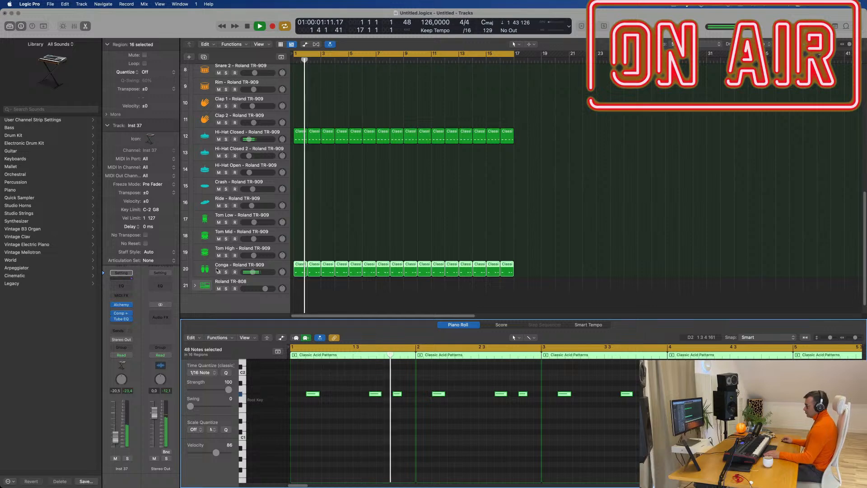
key(space)
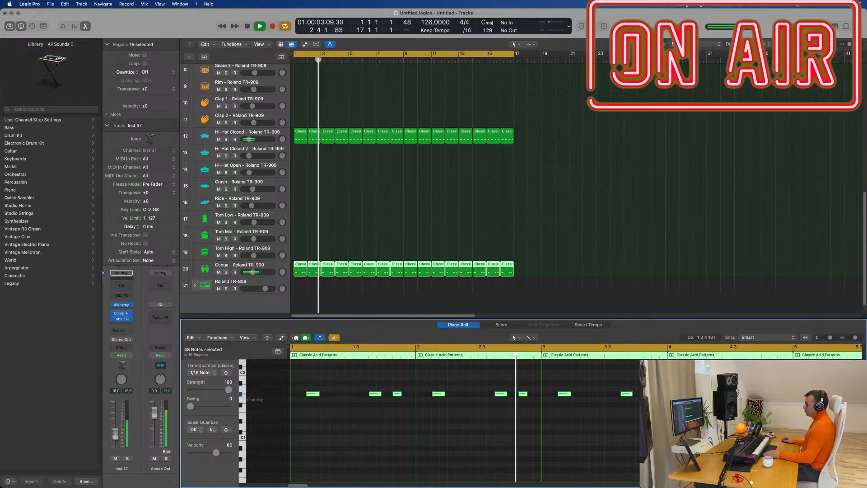
- Set the second Classic Acid Patterns track's volume to -20.0 dB
scroll(441, 191, up, 10)
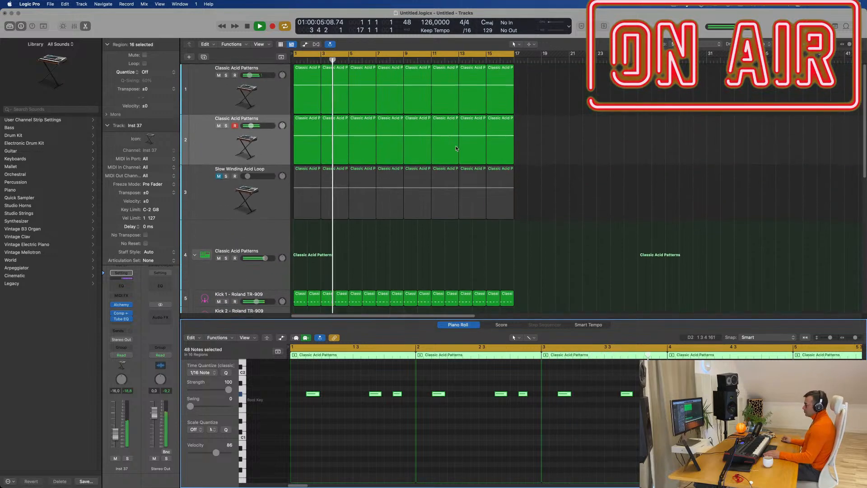
click(221, 144)
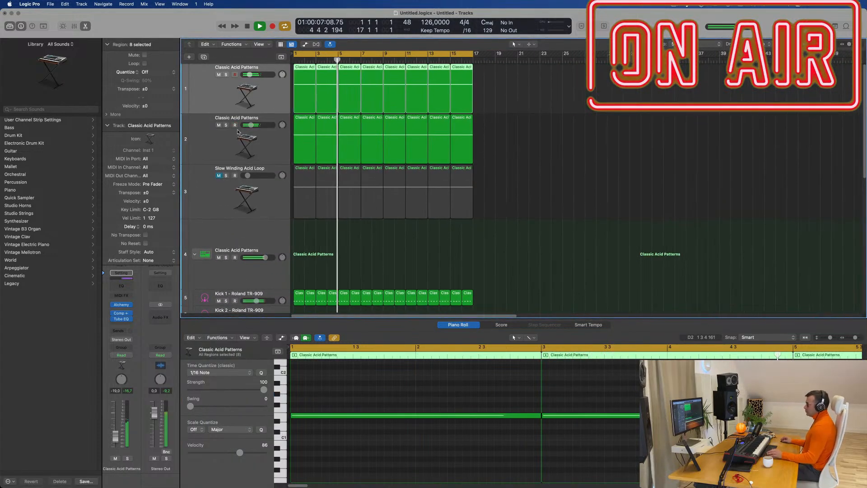
key(super+Left)
drag(115, 436, 115, 440)
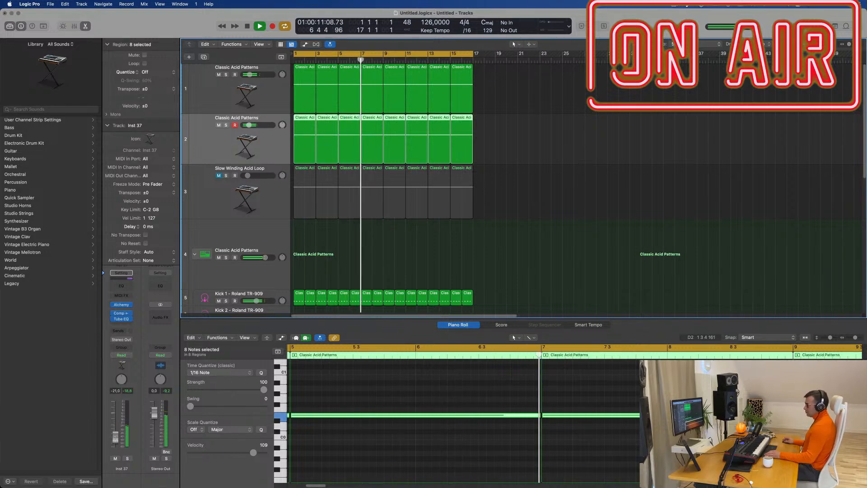
key(super+Left)
key(super+Left)
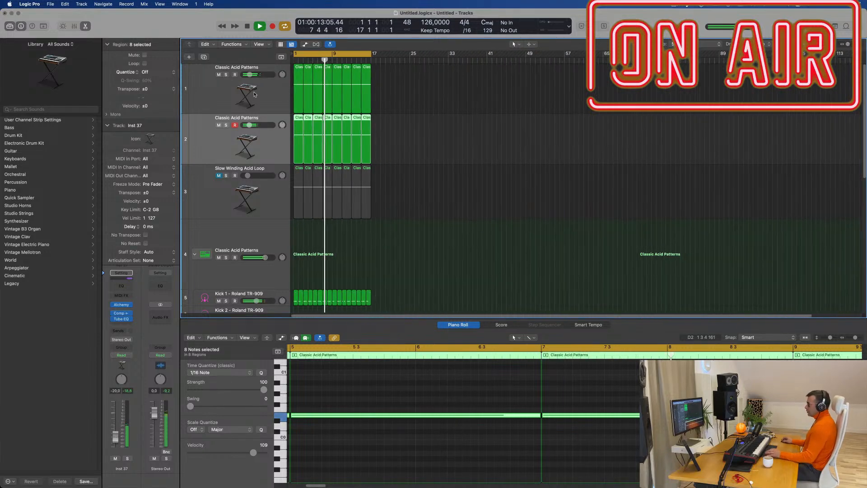
- Copy the first Kick 1 region onto the Clap 1 track at bar 1 and delete every note except the one on beat 2
scroll(460, 191, down, 8)
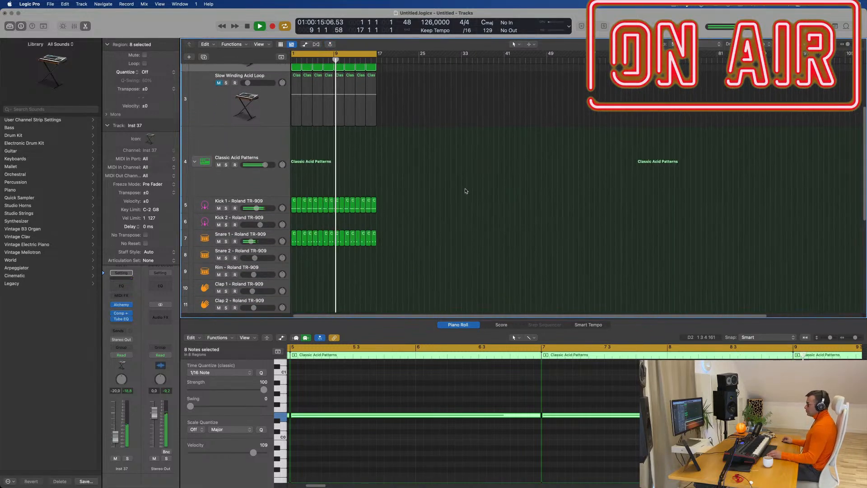
scroll(451, 212, down, 2)
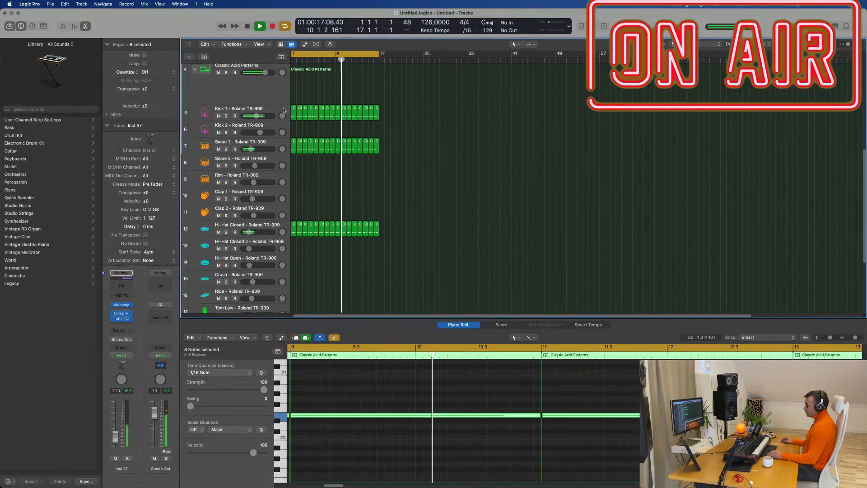
drag(297, 105, 295, 195)
drag(374, 387, 397, 432)
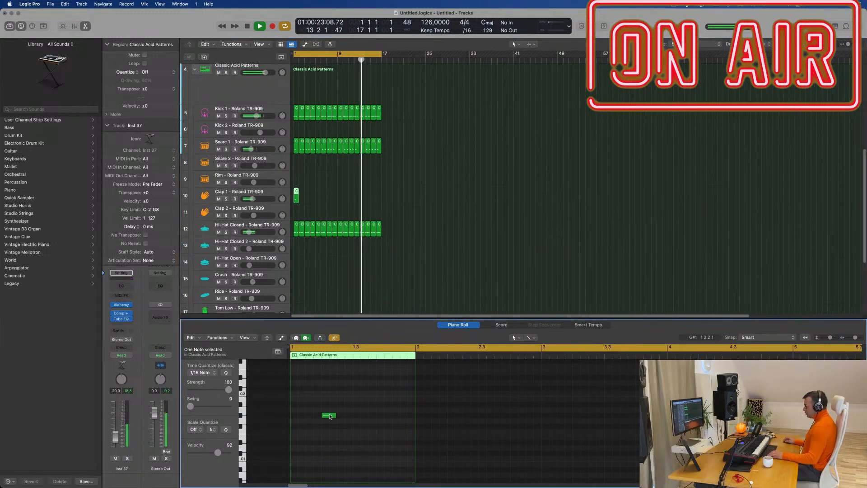
- Move the Clap 1 note to beat 3, transpose it up one octave, and audition it
drag(328, 415, 362, 417)
key(space)
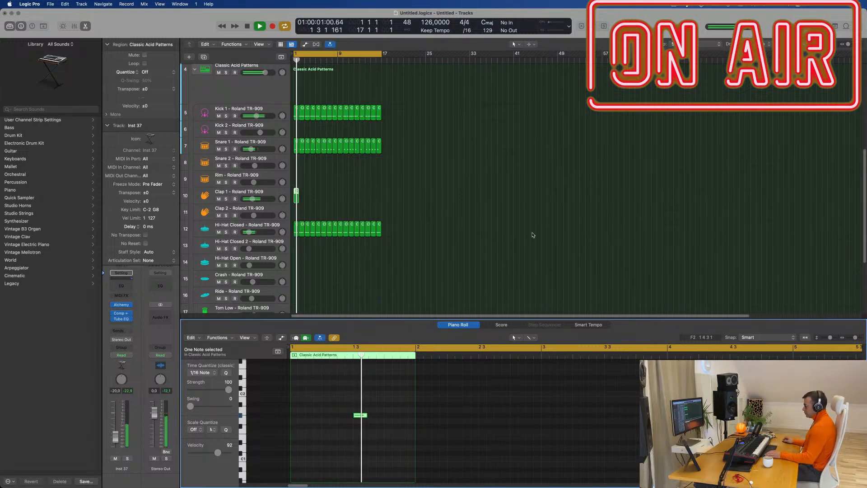
click(347, 188)
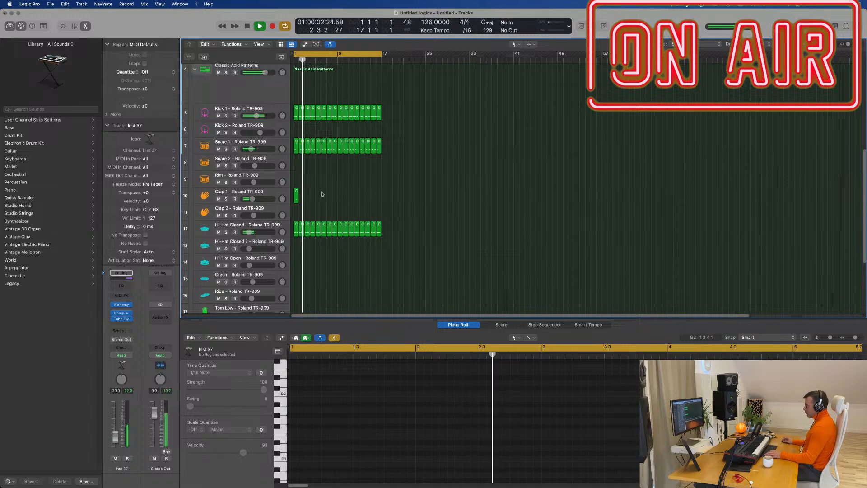
click(296, 195)
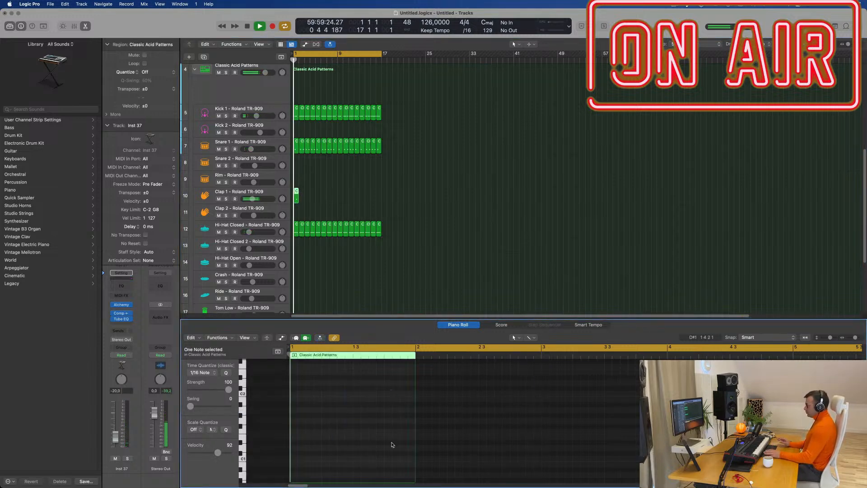
- Raise the Clap 1 track's Bus 1 delay send and repeat its region up to bar 17
click(272, 192)
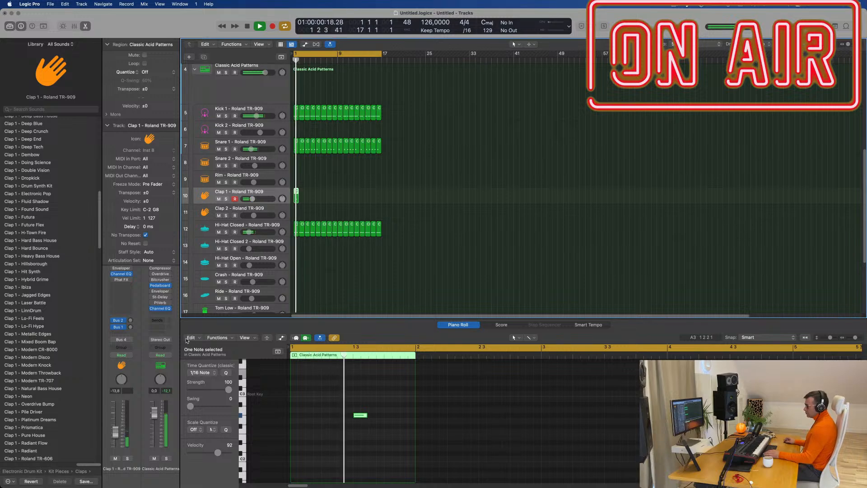
click(131, 328)
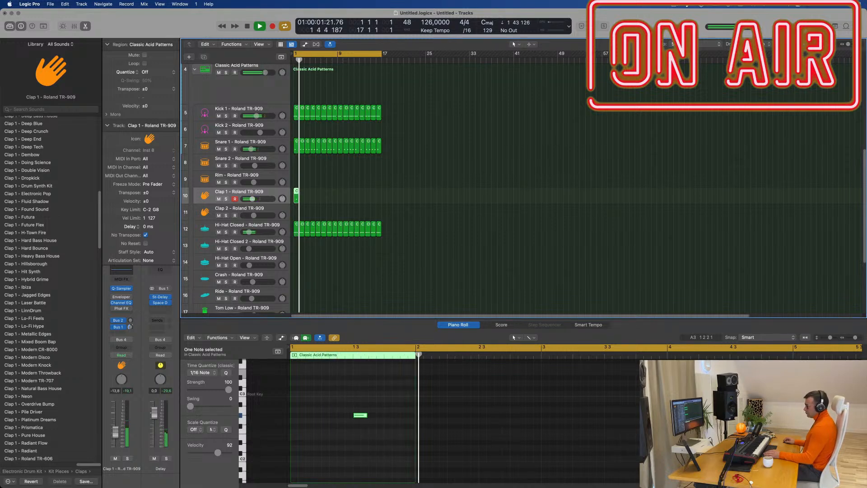
key(Return)
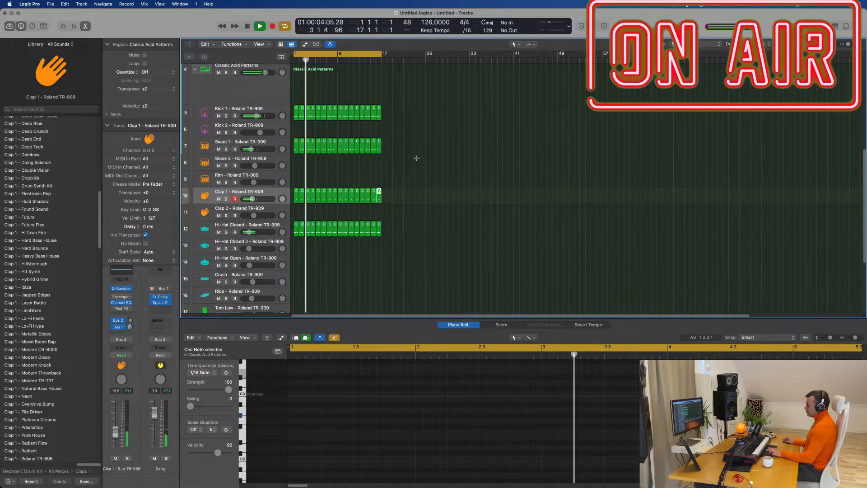
- Open the Alchemy instrument of the first Classic Acid Patterns track and move its window clear of the regions
scroll(421, 170, up, 5)
key(super+Right)
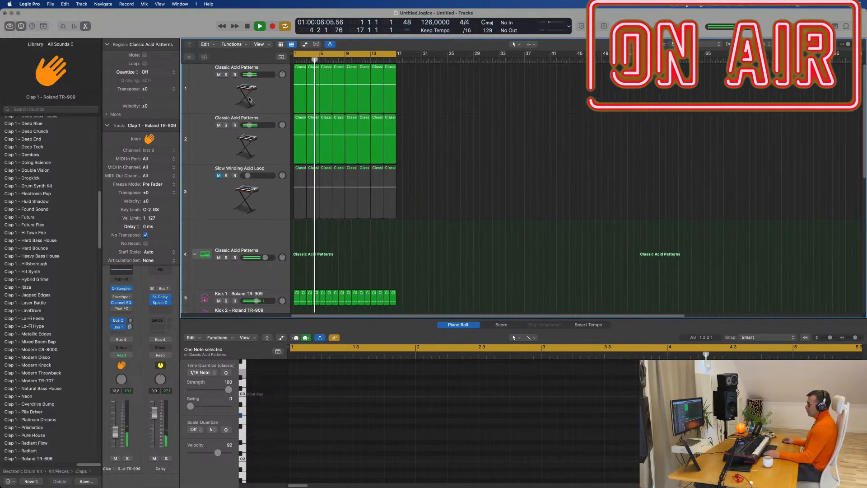
click(224, 100)
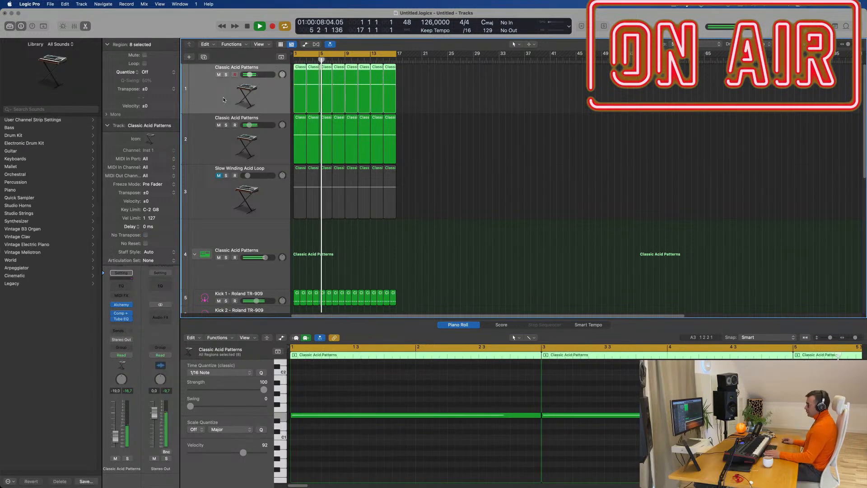
click(121, 305)
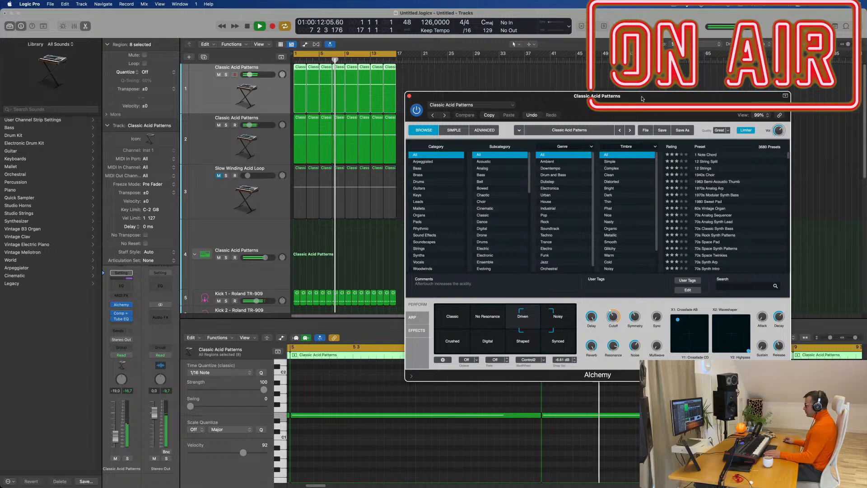
drag(643, 98, 704, 89)
click(204, 94)
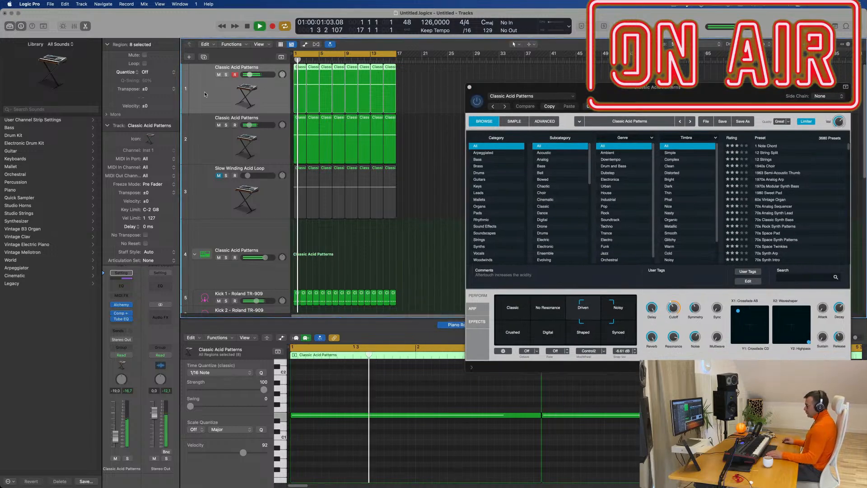
- Repeat the regions on all tracks once more up to bar 33
key(super+r)
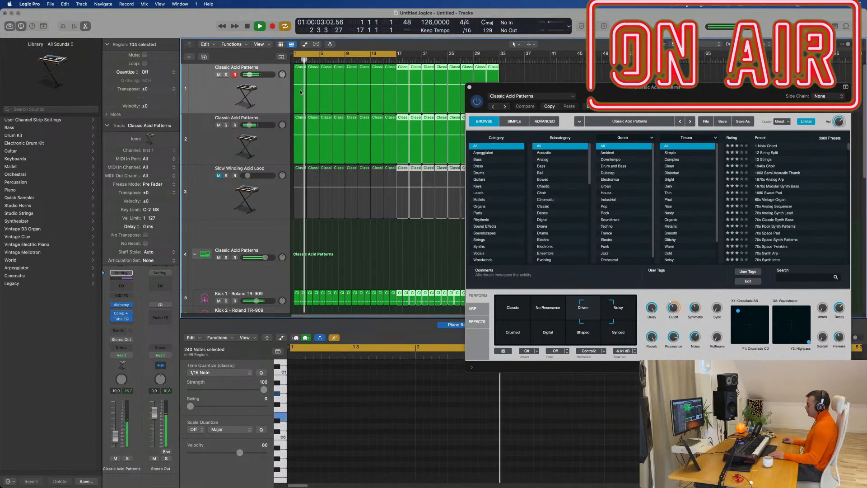
key(super+Left)
key(super+Left)
key(super+Left)
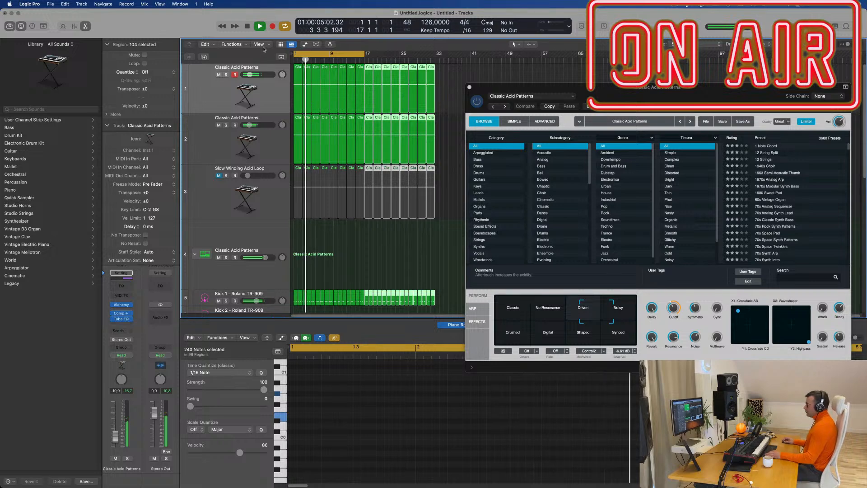
- Show the secondary ruler and extend the cycle range to bar 33
click(264, 45)
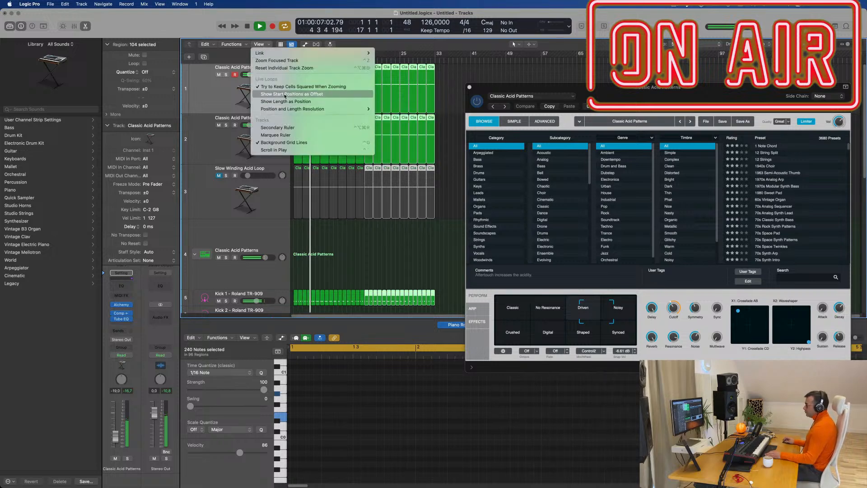
click(284, 128)
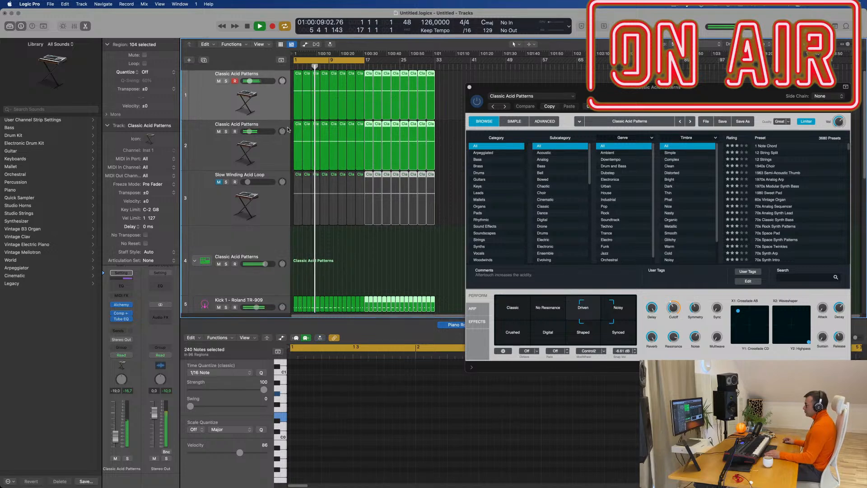
drag(366, 60, 435, 61)
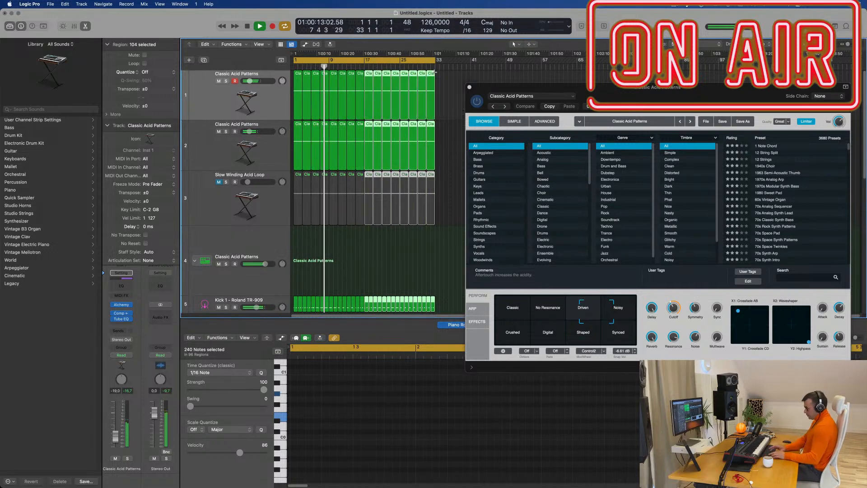
- Duplicate the full 32-bar arrangement and extend the cycle range to bar 65, moving the Alchemy window out of the way
key(super+r)
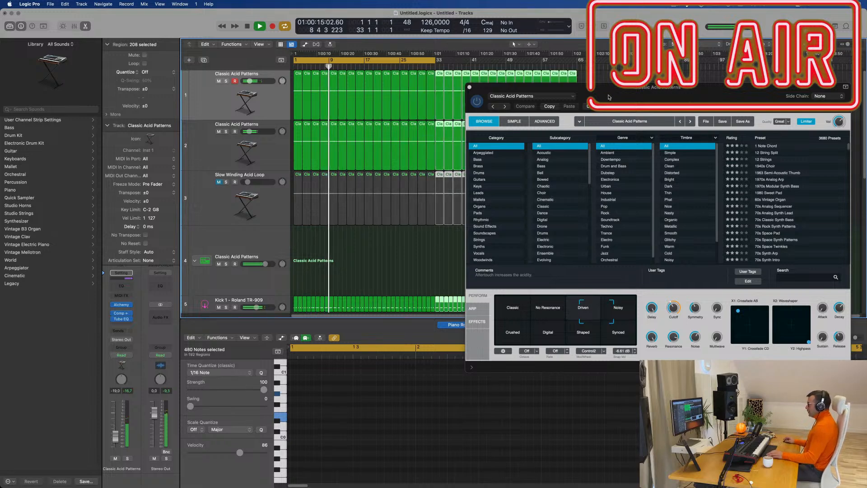
drag(598, 100, 422, 150)
drag(437, 61, 579, 74)
drag(563, 141, 660, 103)
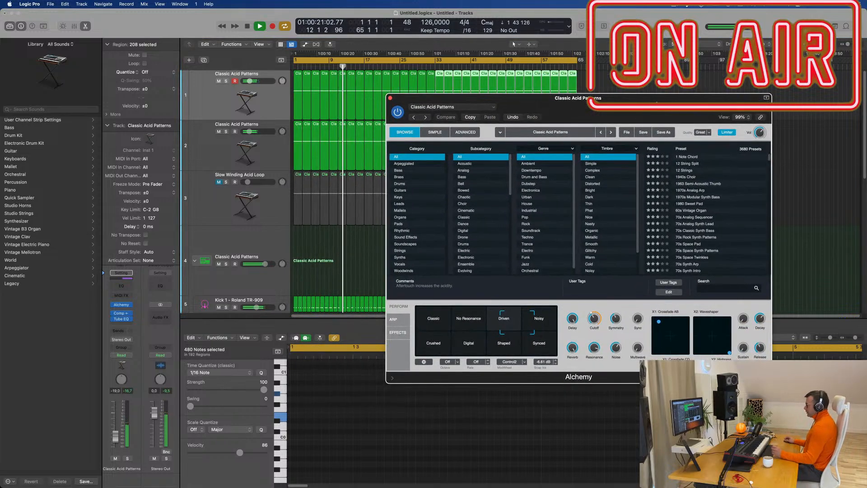
- Set the first Classic Acid Patterns track to Touch automation and record Alchemy Cutoff movements while playing from the start
key(space)
click(248, 85)
key(Return)
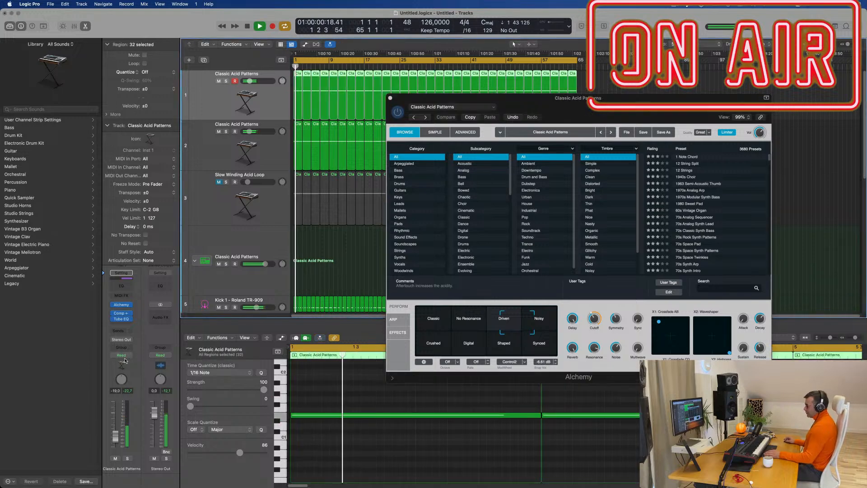
click(124, 359)
click(125, 367)
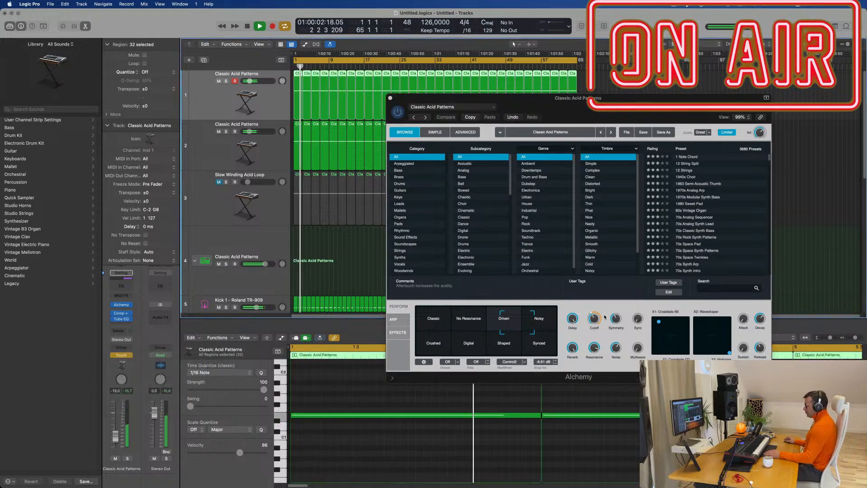
drag(600, 319, 600, 318)
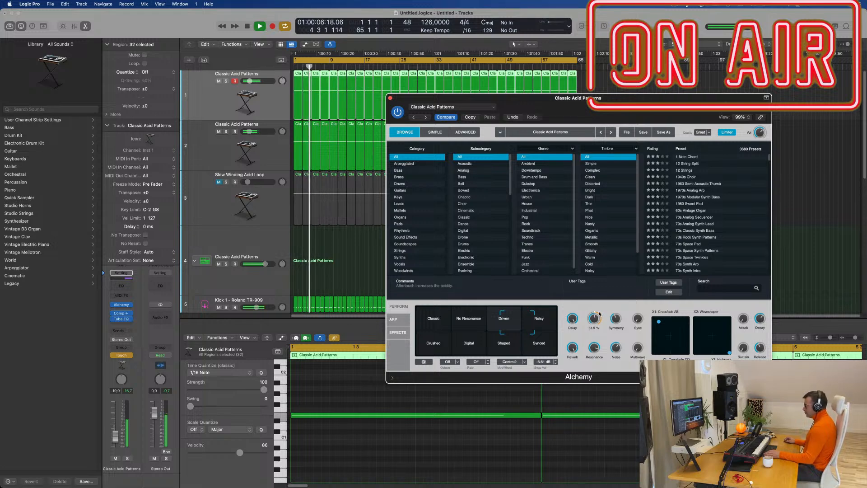
drag(601, 310, 601, 308)
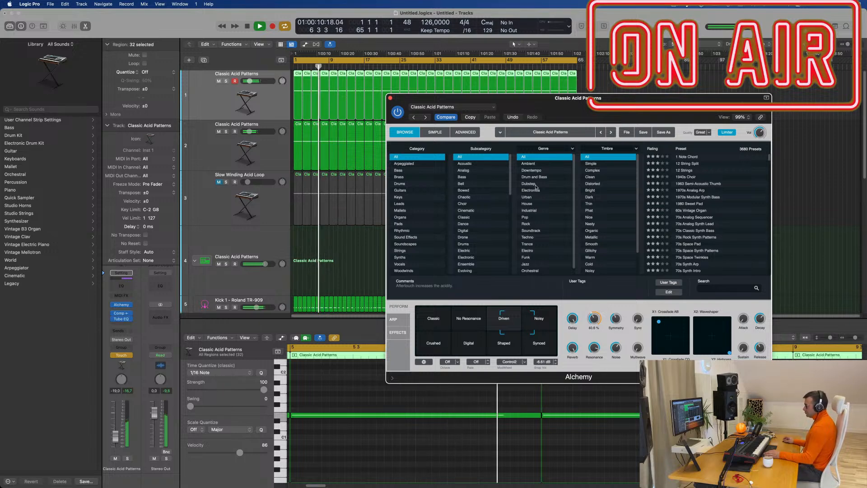
- Close Alchemy, reveal the automation lanes and show the first track's Cutoff automation in Read mode
click(391, 98)
key(space)
key(a)
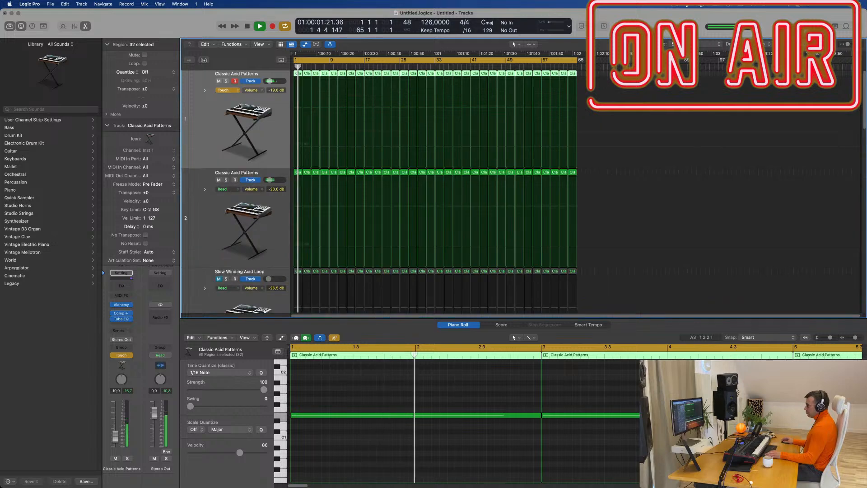
click(250, 90)
click(272, 186)
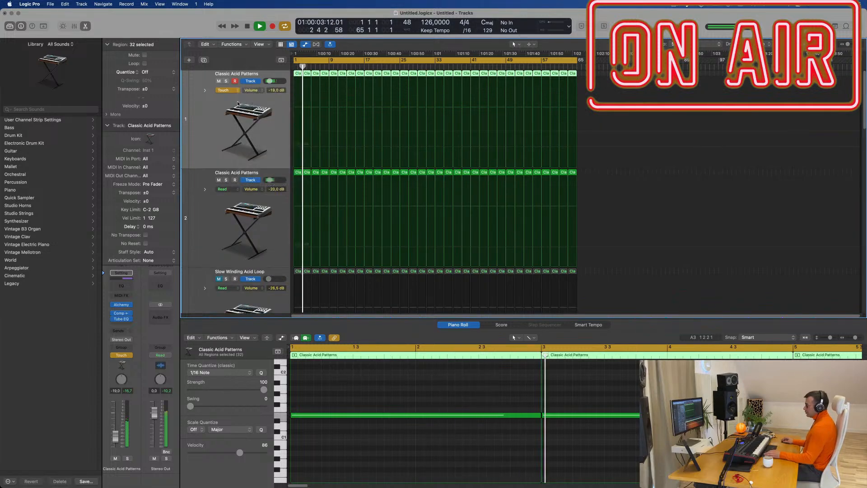
click(226, 90)
click(234, 83)
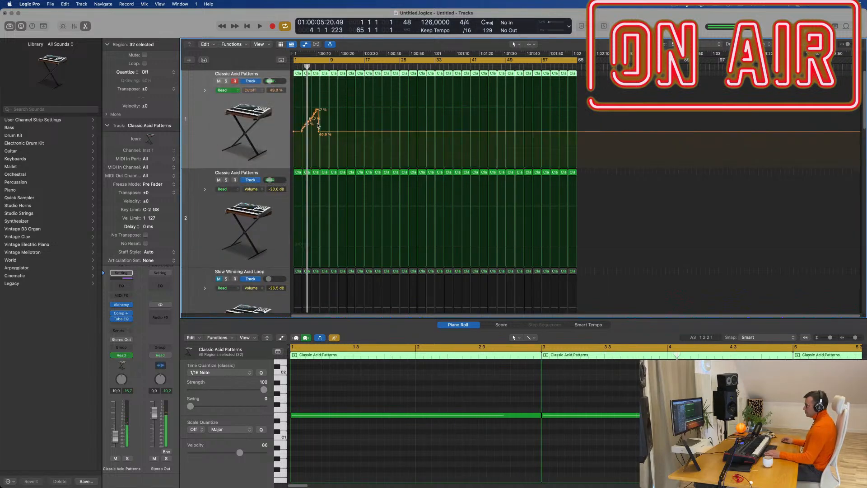
- Shape the first track's Cutoff automation to rise to 60.7% at about bar 9 and fall to 38.4% at about bar 17
drag(319, 132, 328, 113)
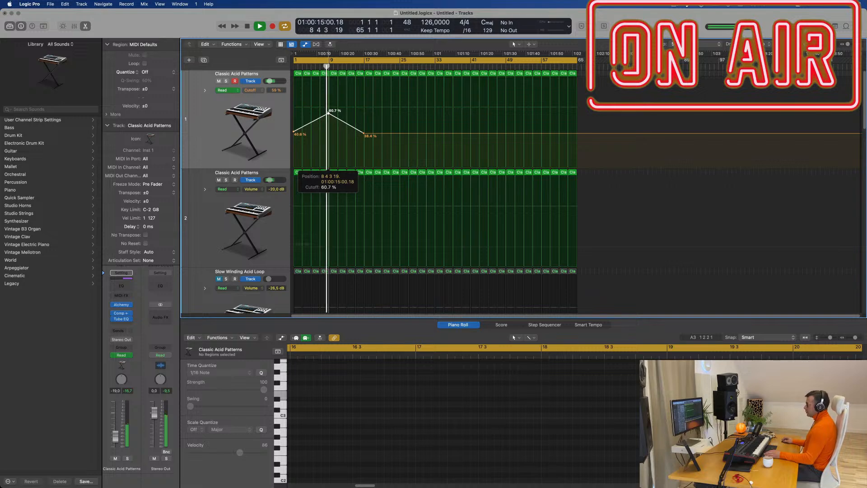
click(364, 133)
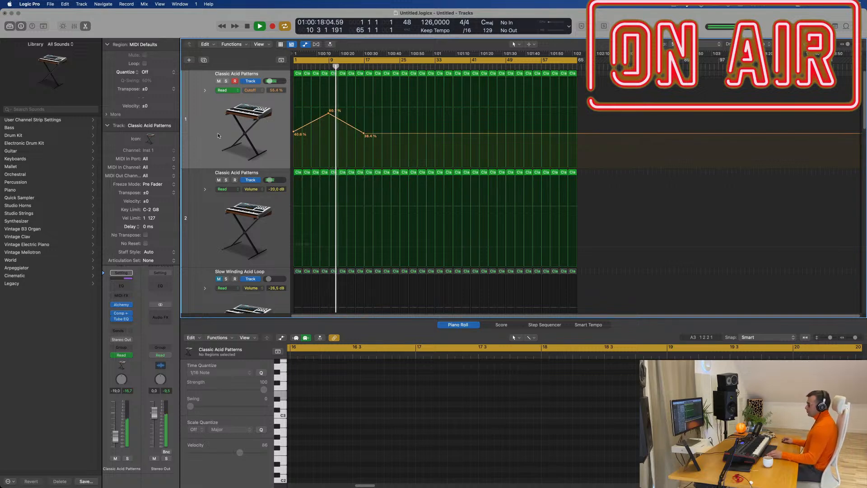
- Add a send from the first Classic Acid Patterns track to the existing Bus 6 Delay
click(120, 331)
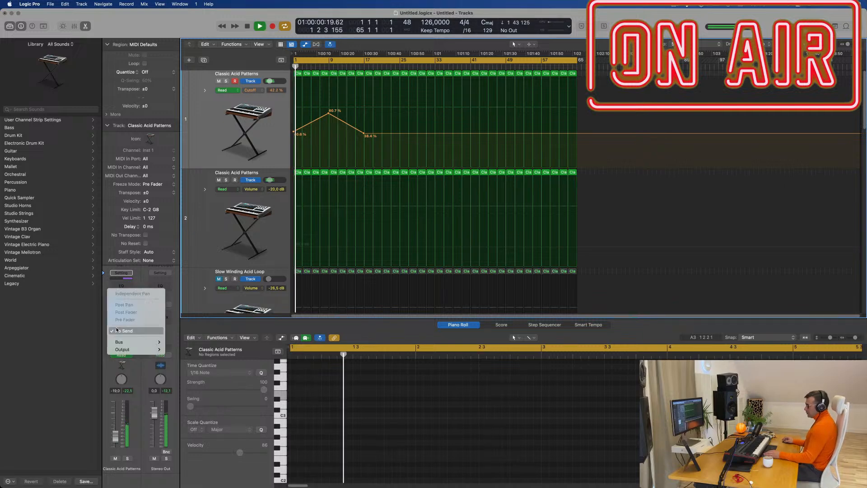
mouse_move(136, 342)
mouse_move(207, 232)
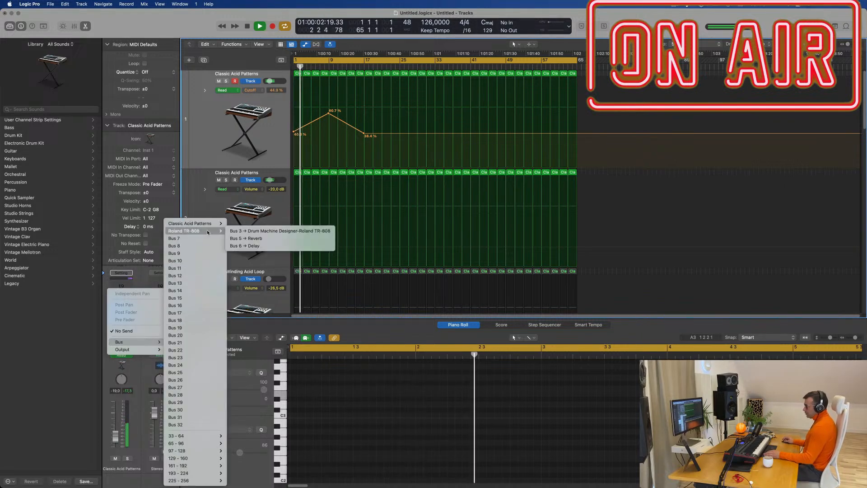
click(251, 246)
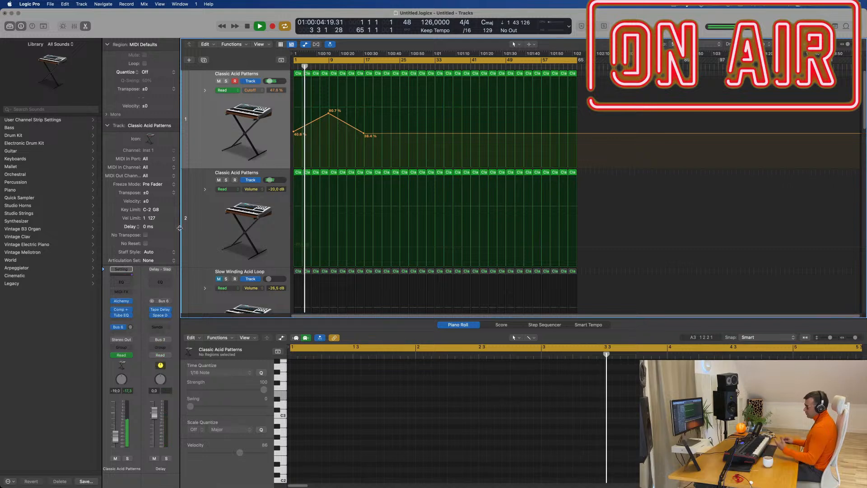
- Replace the first track's Vintage Tube EQ with a Stereo Delay and move its window clear of the automation
click(130, 319)
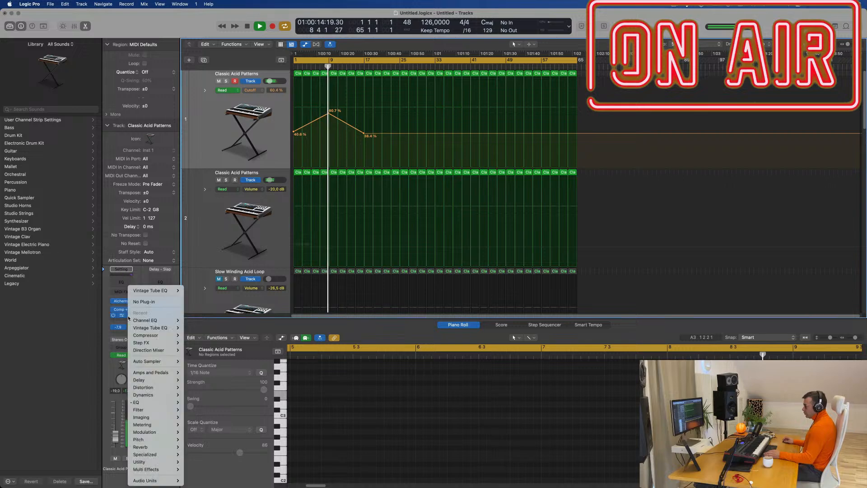
mouse_move(149, 380)
mouse_move(212, 402)
click(239, 403)
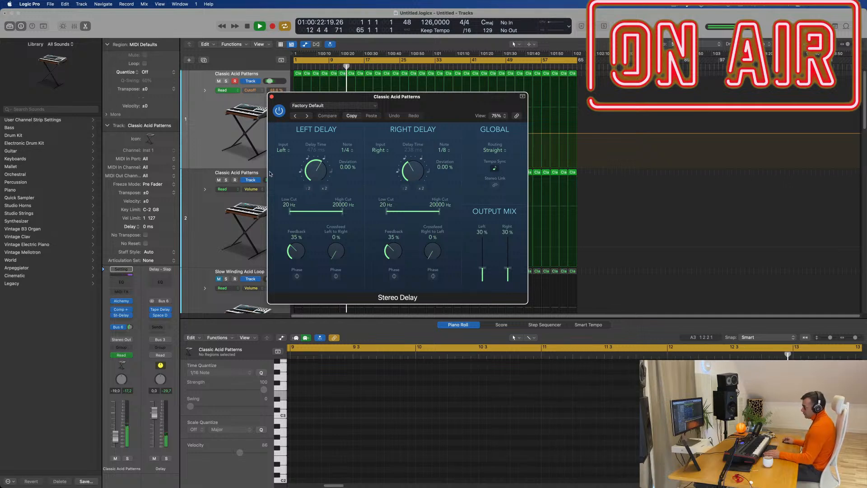
drag(448, 114, 596, 151)
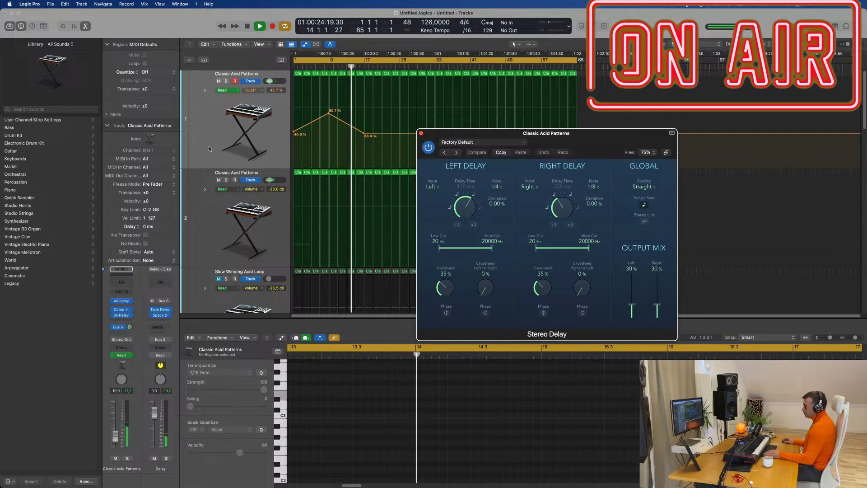
- Add a Bus 7 send to the first track and move the Stereo Delay onto the Aux 7 channel
click(118, 333)
mouse_move(136, 343)
click(165, 237)
drag(131, 310, 164, 307)
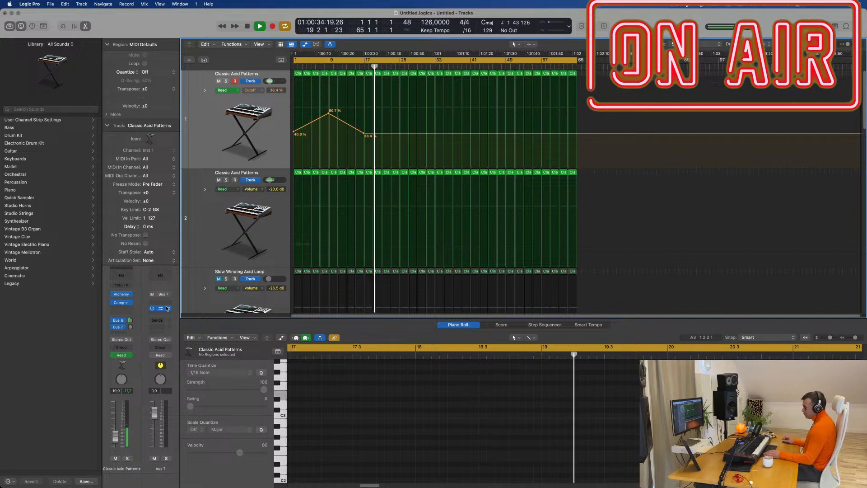
- Set both output mix levels of the Aux 7 Stereo Delay to 100% and the Bus 7 send to about -11.5 dB
click(163, 308)
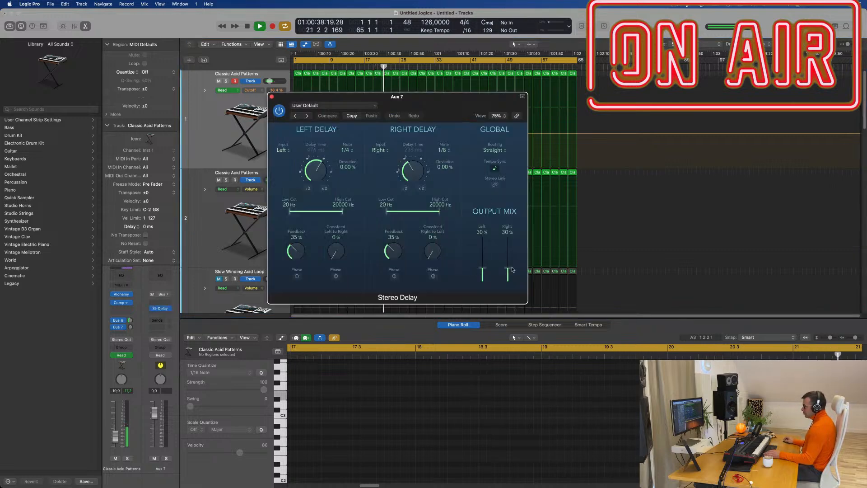
click(483, 270)
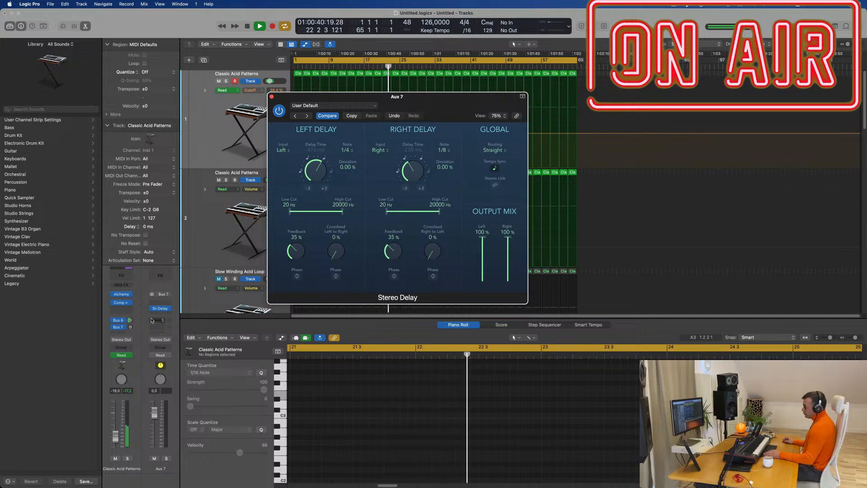
click(130, 327)
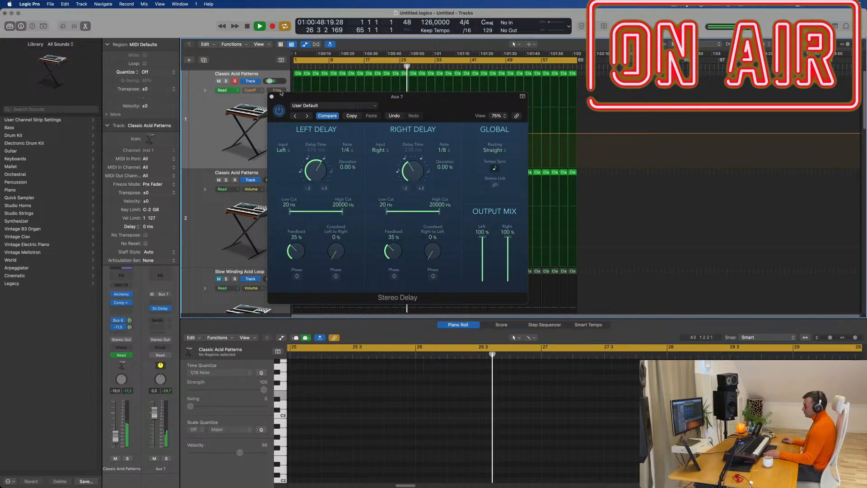
click(271, 98)
- Extend the first track's Cutoff automation with a 69.2% peak at about bar 25 and a drop to 23% at about bar 33
key(Return)
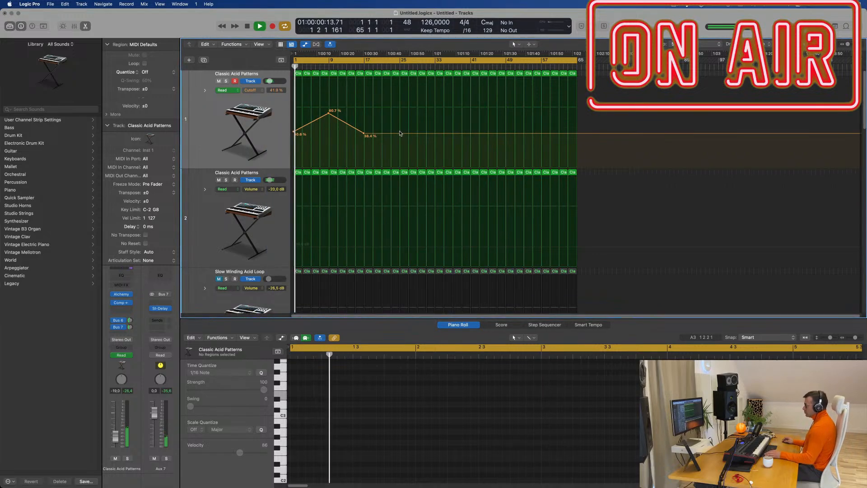
click(402, 134)
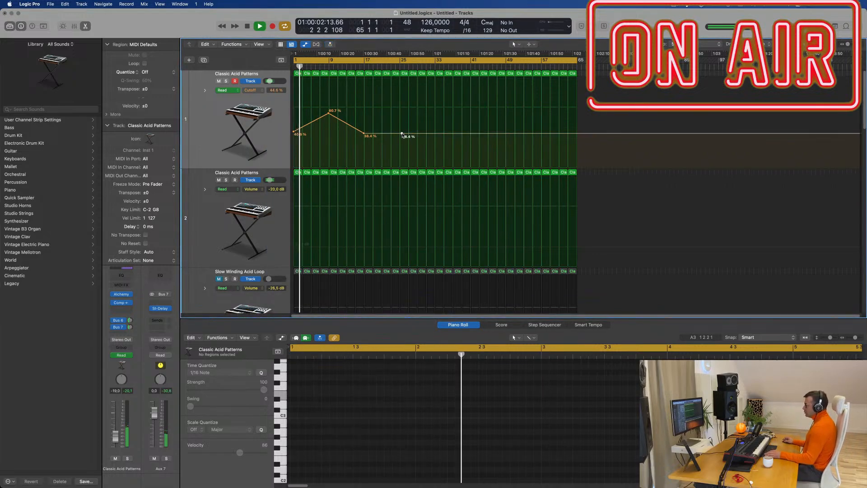
drag(402, 133, 402, 107)
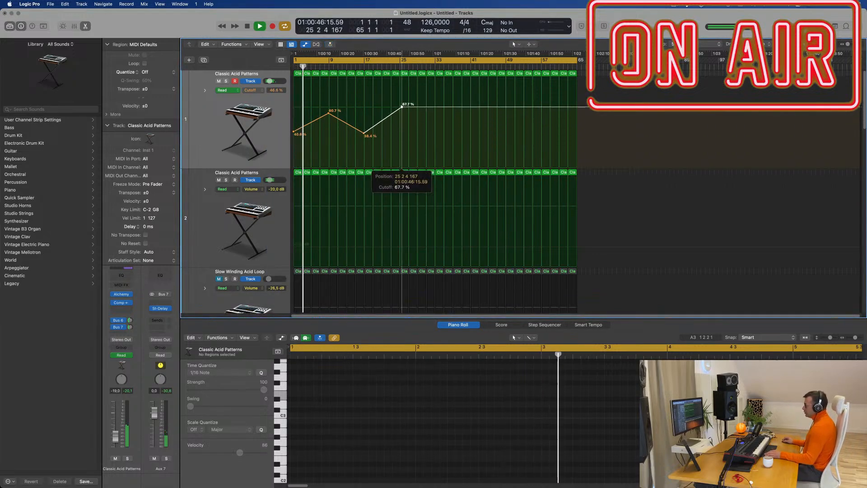
click(402, 107)
drag(401, 107, 400, 106)
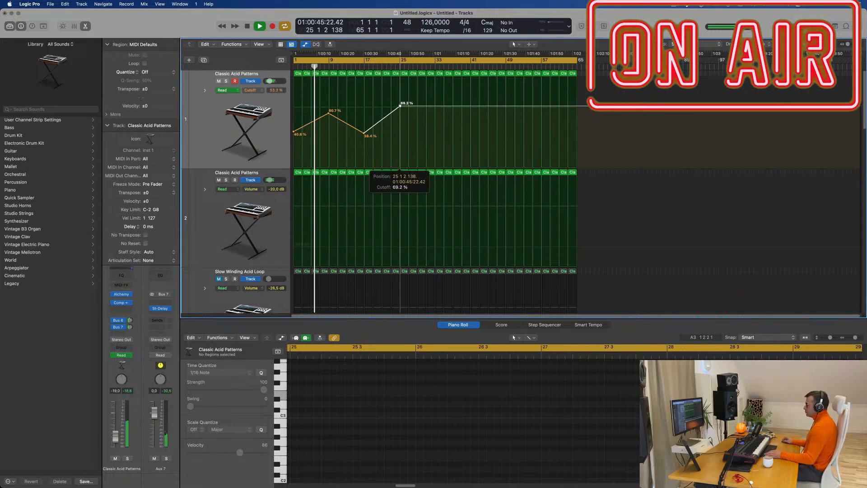
click(438, 107)
drag(439, 107, 435, 146)
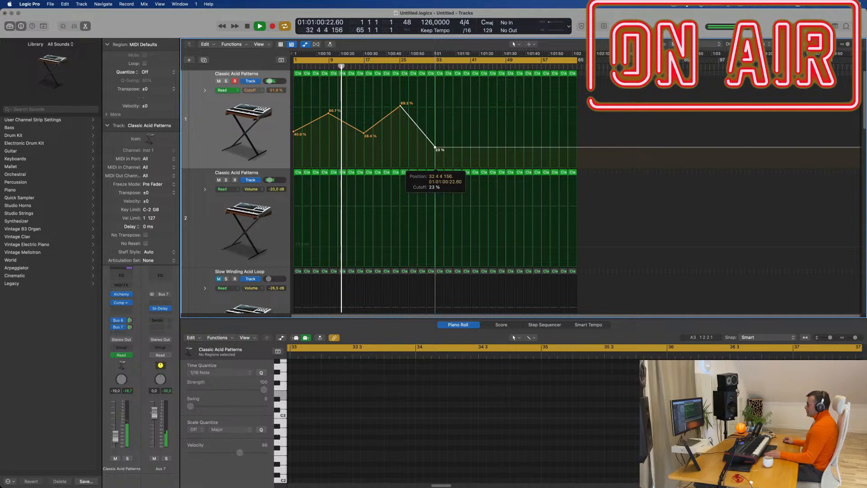
- Delete the first track's regions after bar 33 and repeat its first 32 bars, including the Cutoff automation, up to bar 65
drag(582, 80, 436, 74)
key(Delete)
drag(296, 77, 295, 77)
key(super+r)
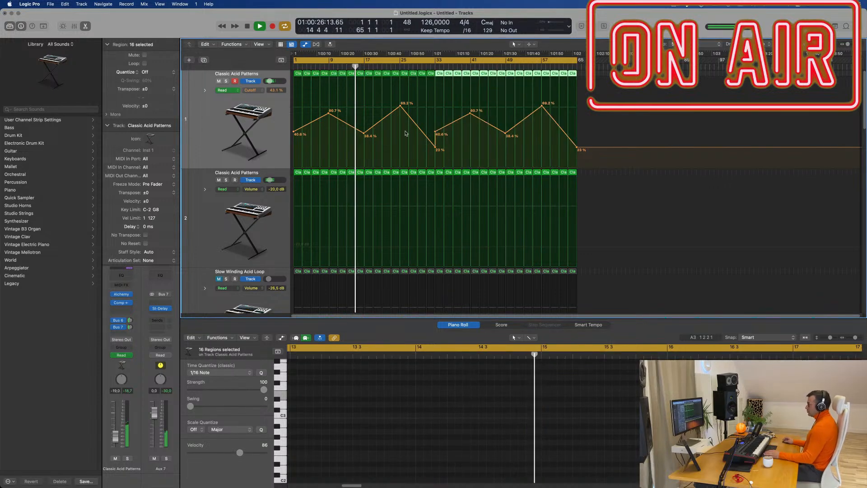
- Remove the extra Cutoff automation points at bars 33 and 65, leaving the 23% points in place
click(435, 129)
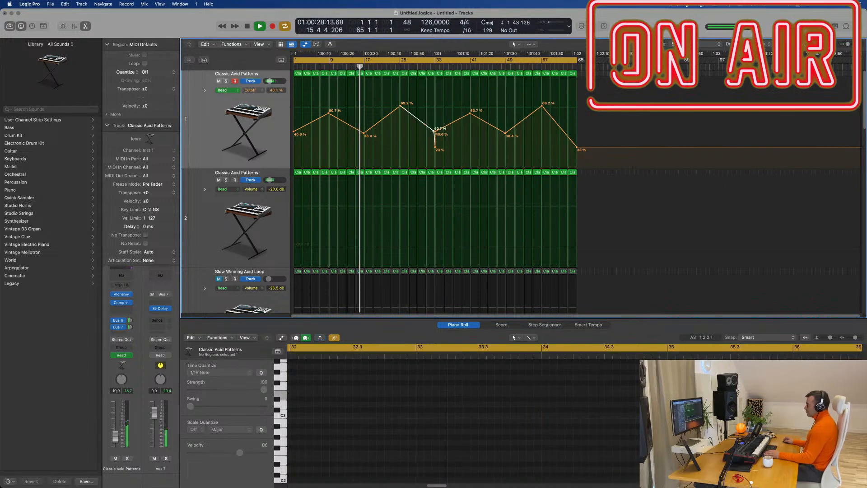
double_click(435, 132)
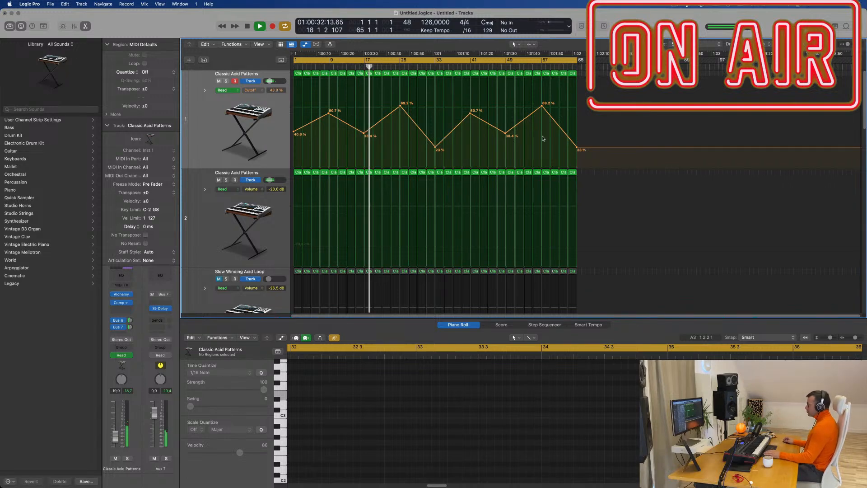
drag(578, 147, 577, 137)
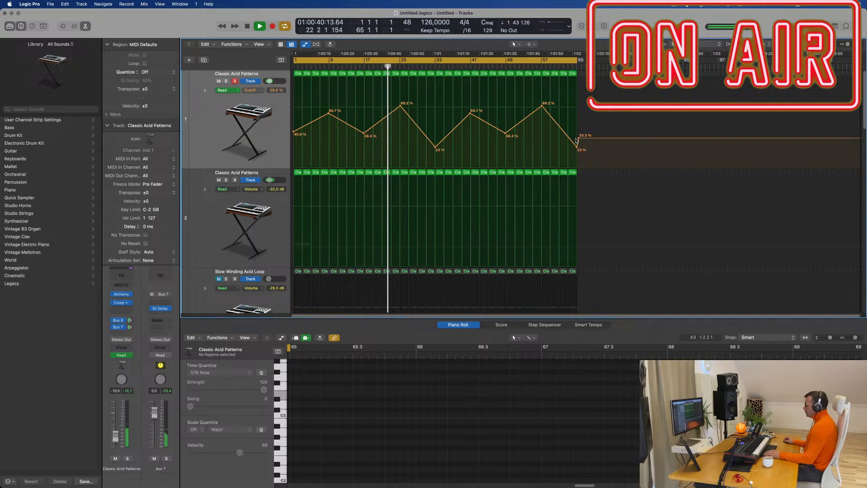
double_click(579, 138)
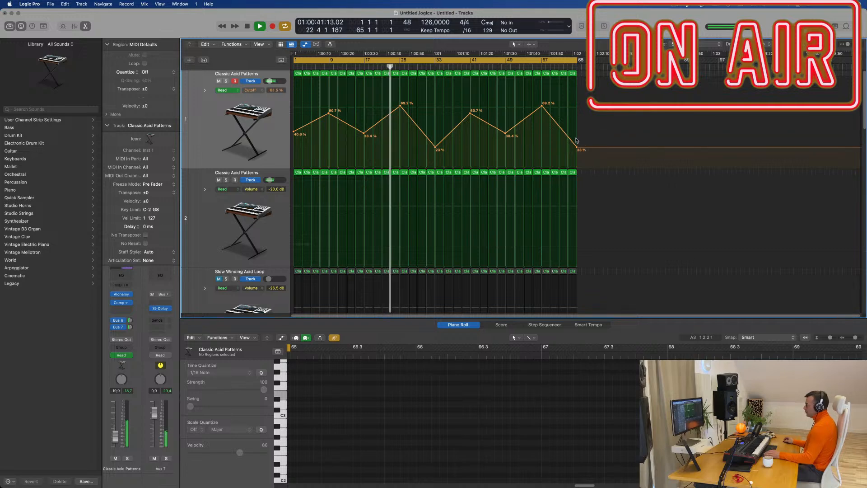
- Raise the first track's Cutoff automation peak at bar 25 to 79%
click(213, 223)
scroll(206, 224, down, 5)
scroll(235, 140, up, 4)
scroll(235, 141, up, 1)
click(235, 140)
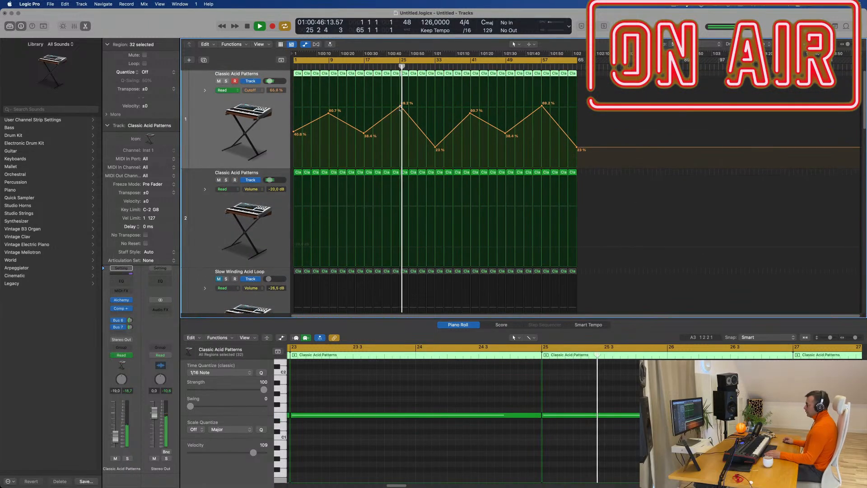
drag(400, 109, 401, 99)
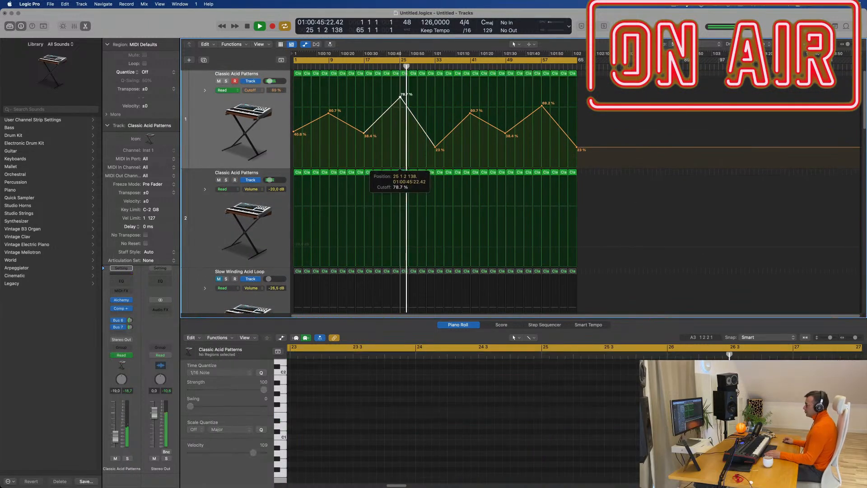
- Examine how the Cutoff knob follows the automation in the first track's Alchemy window, then close it and view the tracks below
click(203, 115)
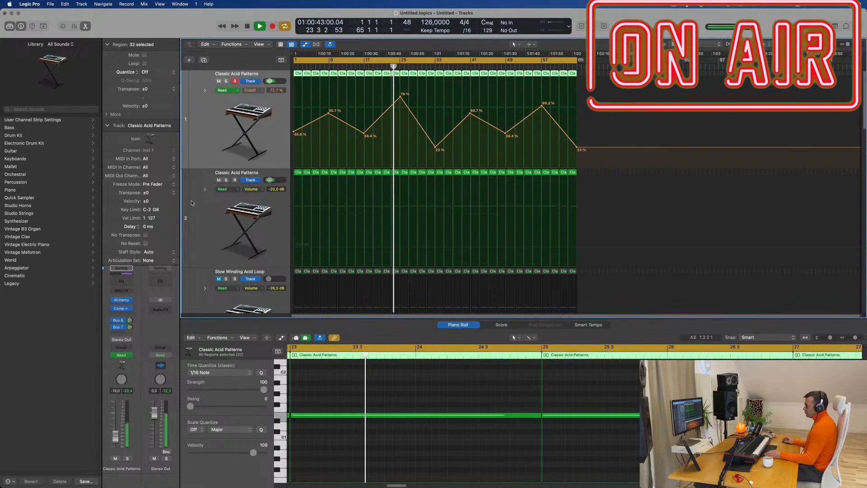
click(122, 300)
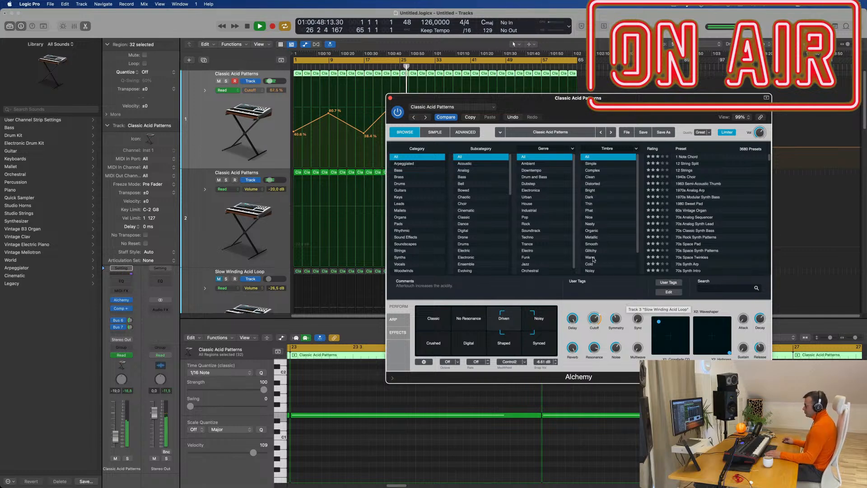
click(390, 99)
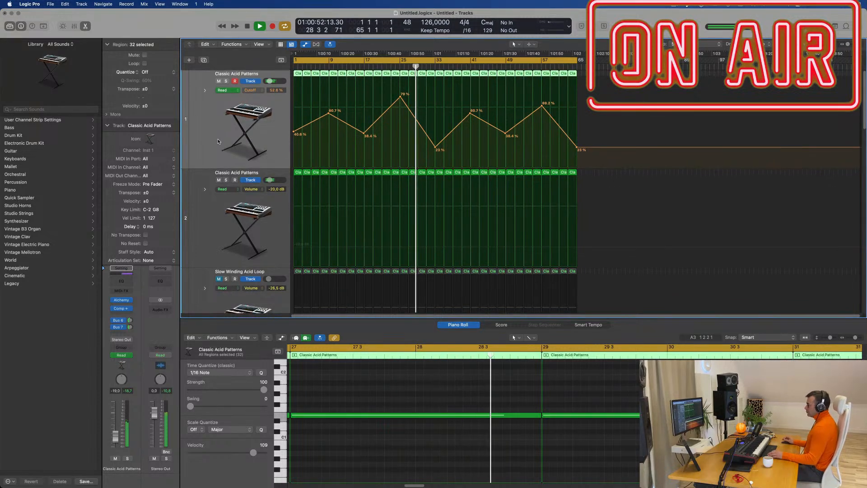
scroll(217, 141, down, 2)
scroll(218, 142, down, 3)
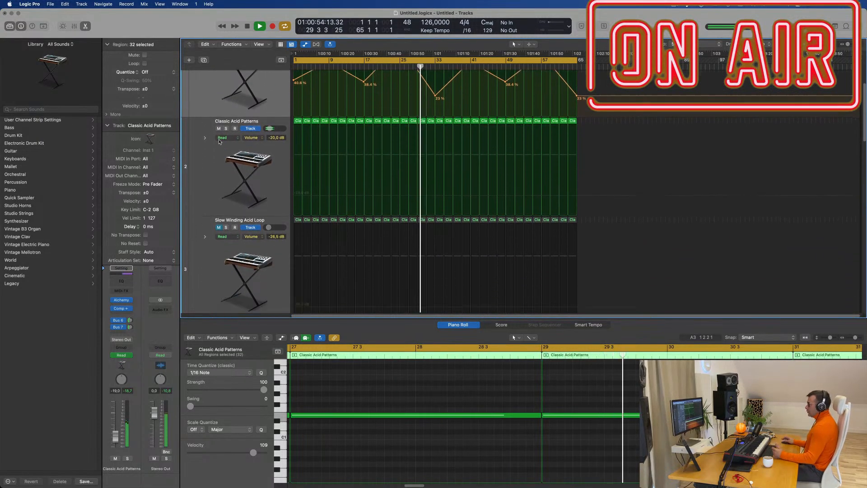
- Unmute the Slow Winding Acid Loop track and lower its volume to -28.0 dB
click(216, 137)
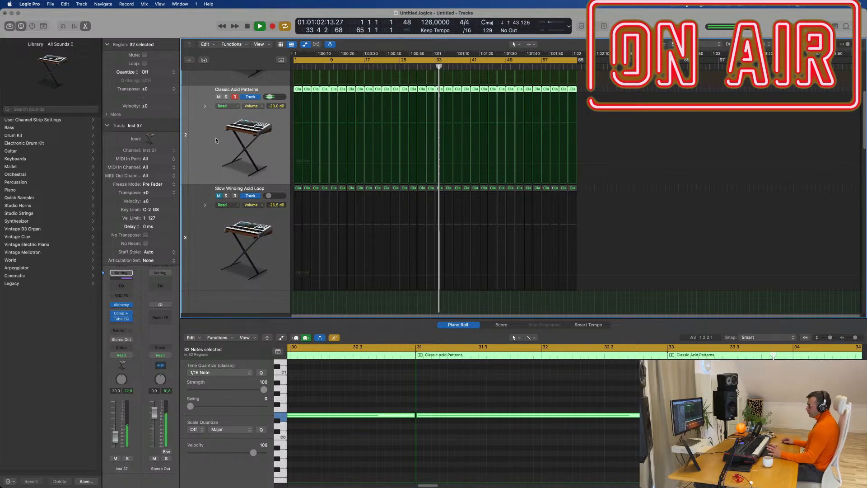
click(207, 235)
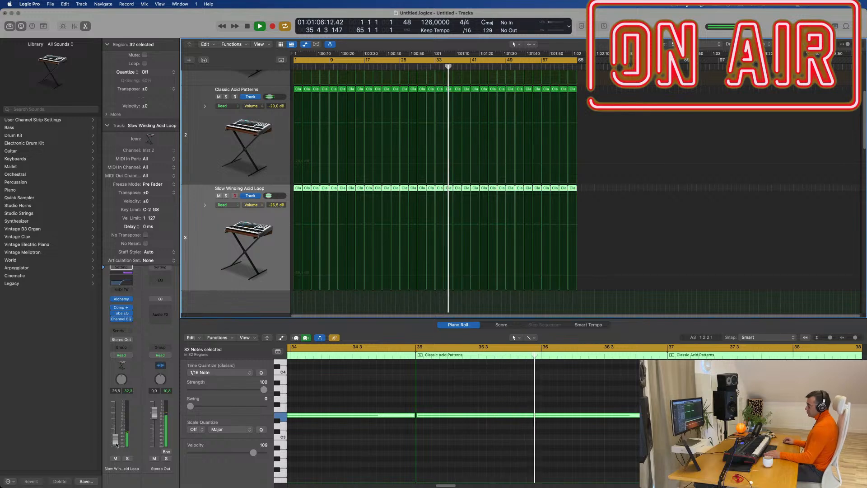
drag(115, 439, 115, 440)
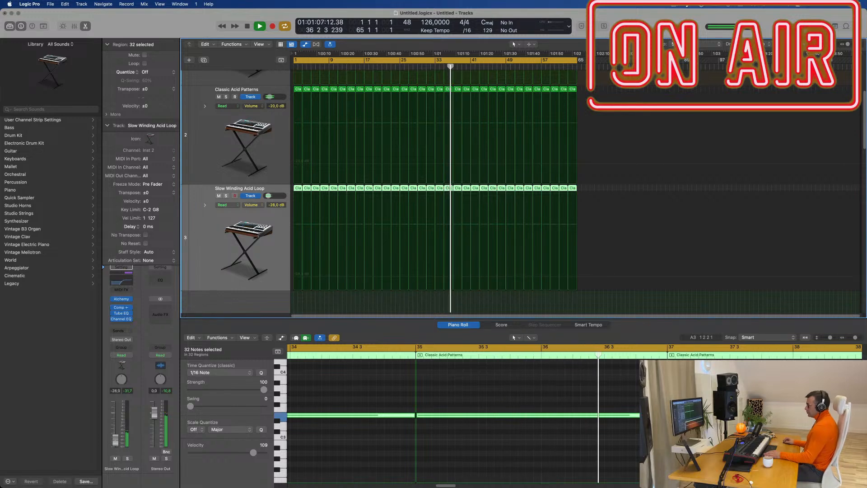
- Open the arpeggiator in the Slow Winding Acid Loop track's Alchemy and set its step grid to 1/8
click(121, 299)
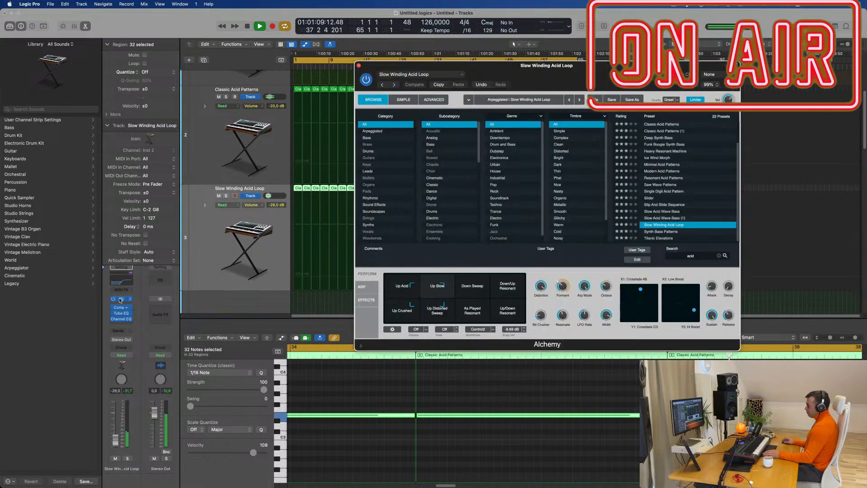
click(363, 287)
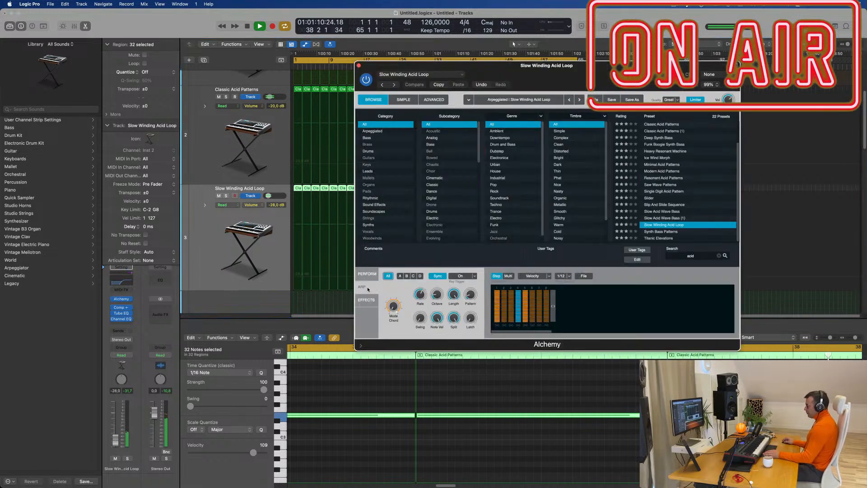
click(569, 276)
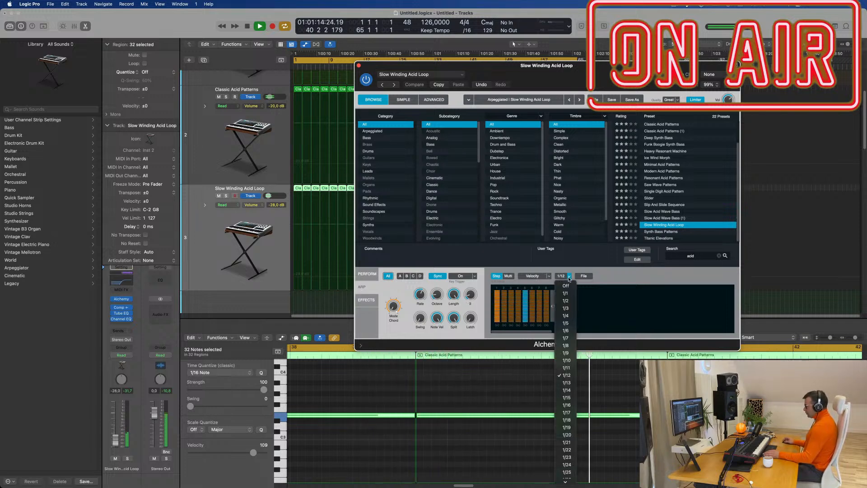
click(567, 345)
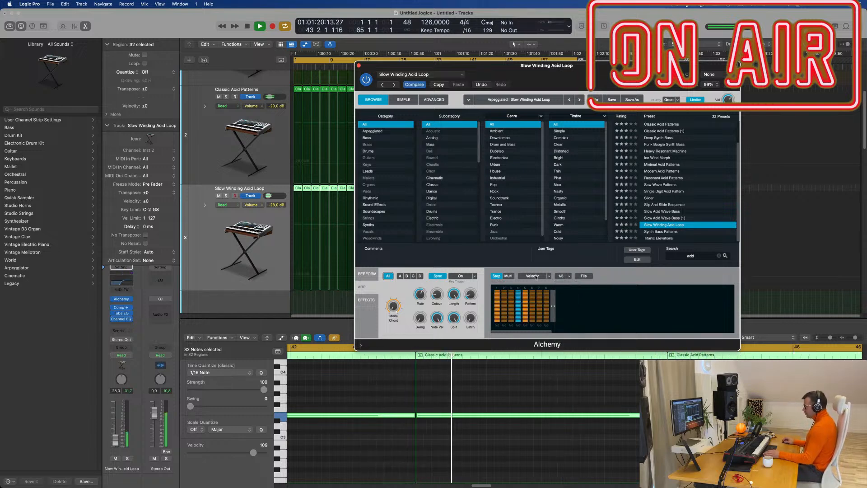
- Load the Falling Pattern preset into the arpeggiator's step sequence and set the step grid to Off
click(582, 276)
mouse_move(589, 290)
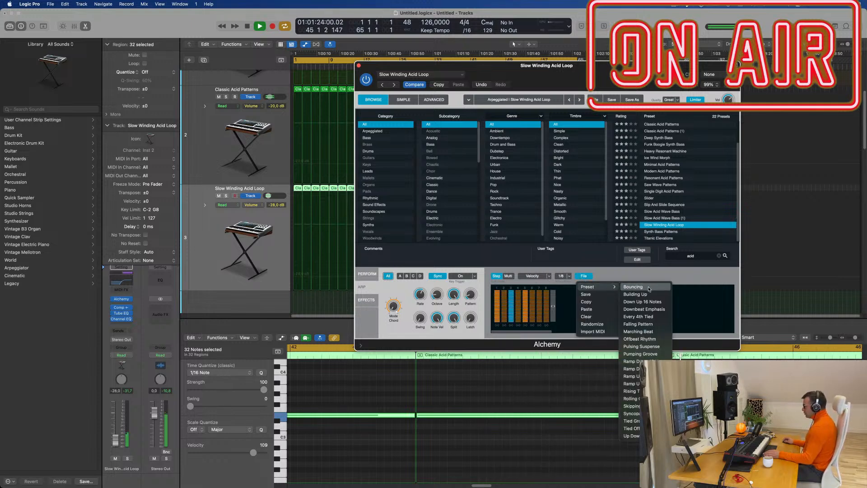
click(649, 325)
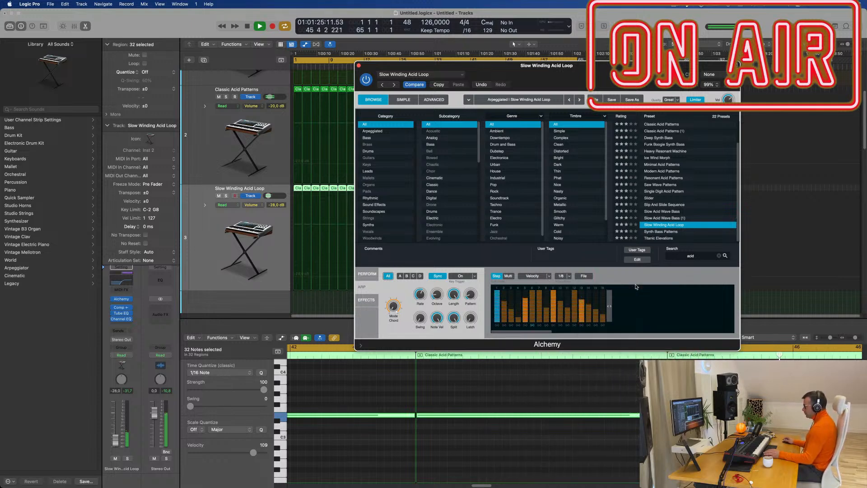
click(569, 276)
click(566, 285)
- Try the Pumping Groove preset for the arpeggiator steps and undo the arpeggiator changes
click(584, 275)
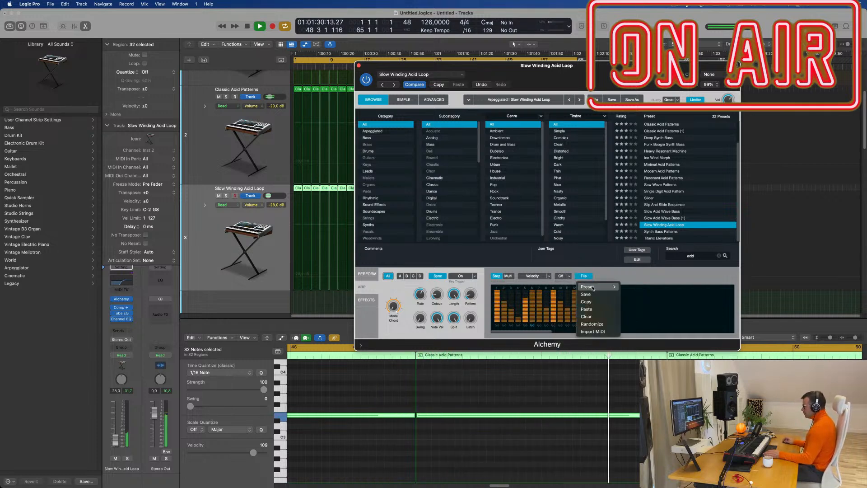
mouse_move(592, 287)
click(636, 352)
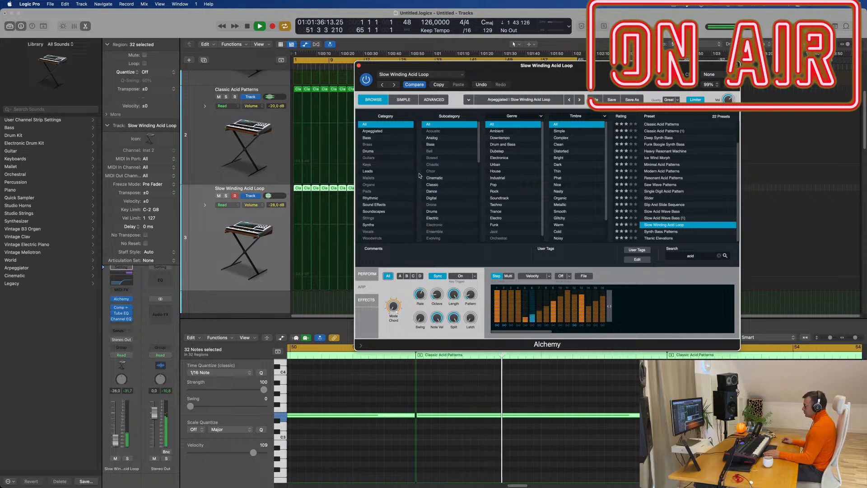
click(482, 85)
- Restart playback from bar 1 with the Alchemy window moved off the tracks, and mute the Slow Winding Acid Loop track
key(space)
drag(482, 65, 642, 68)
key(Return)
key(super+Up)
key(super+Up)
key(super+Up)
key(super+Up)
key(super+Up)
key(super+Up)
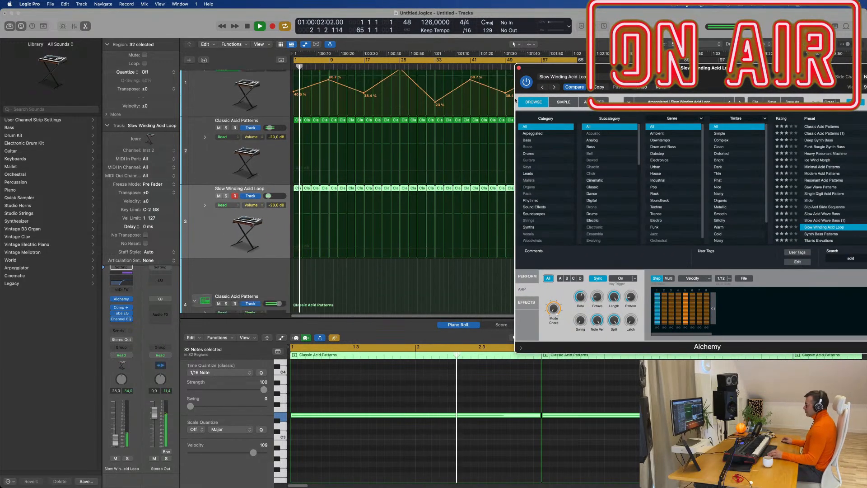
key(super+Up)
key(super+Up)
drag(542, 67, 688, 58)
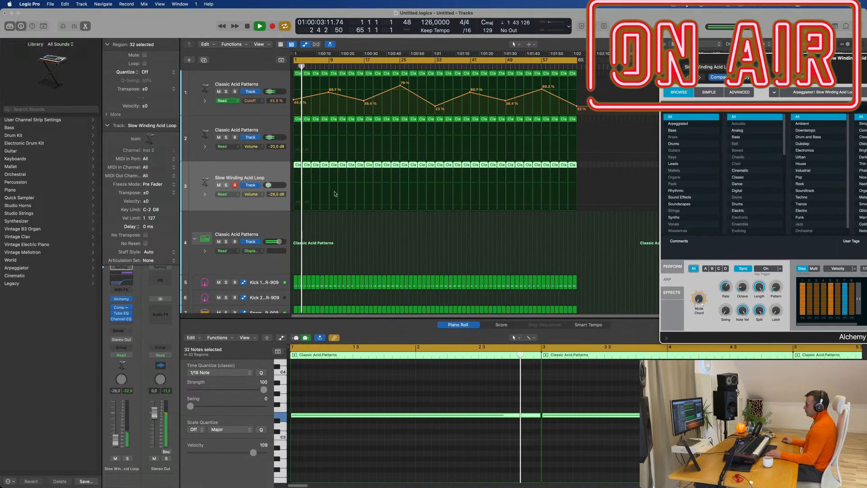
click(219, 186)
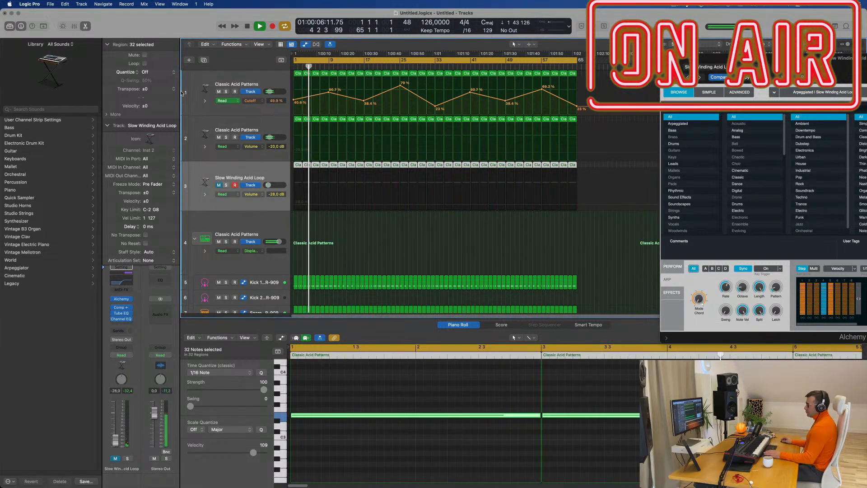
- Create a new track with duplicate settings below the Slow Winding Acid Loop track
click(203, 60)
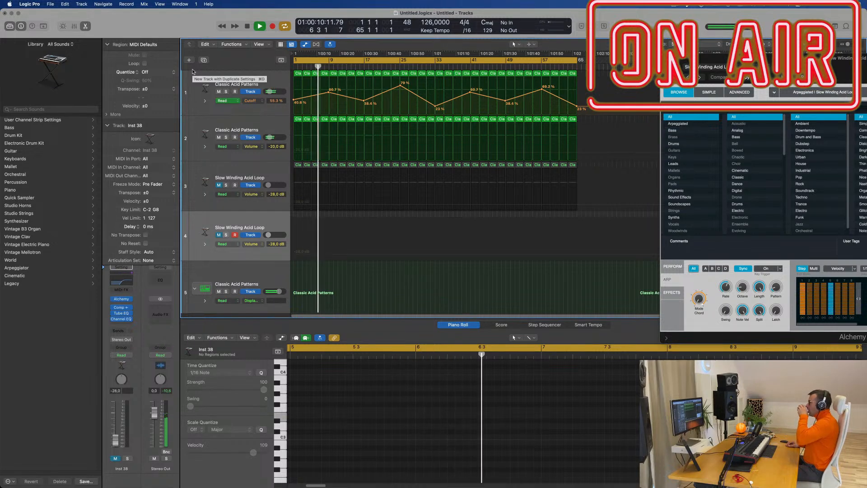
scroll(344, 165, down, 4)
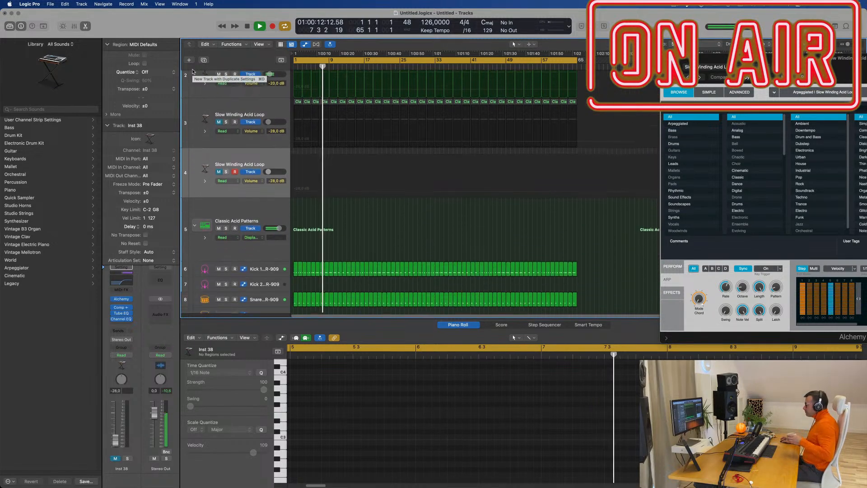
scroll(345, 166, up, 4)
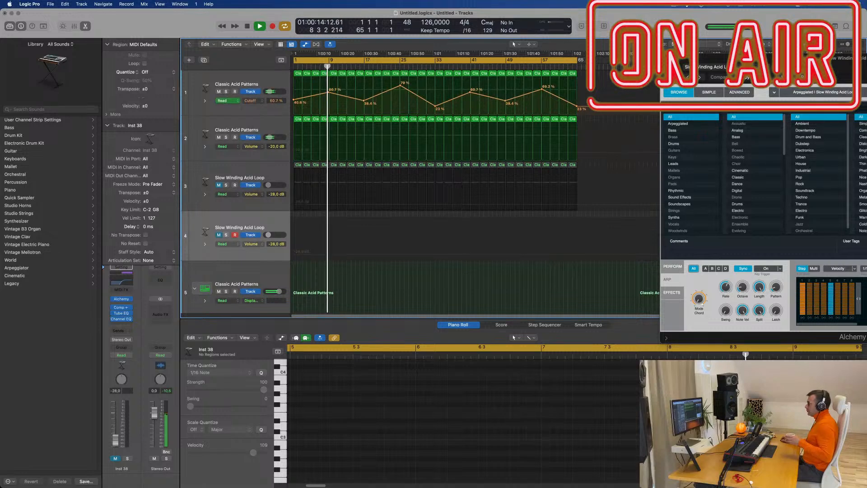
click(674, 6)
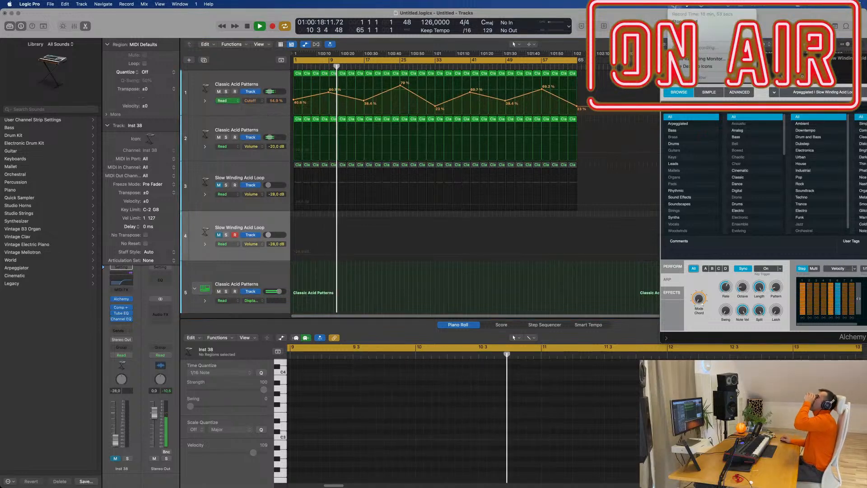
click(272, 227)
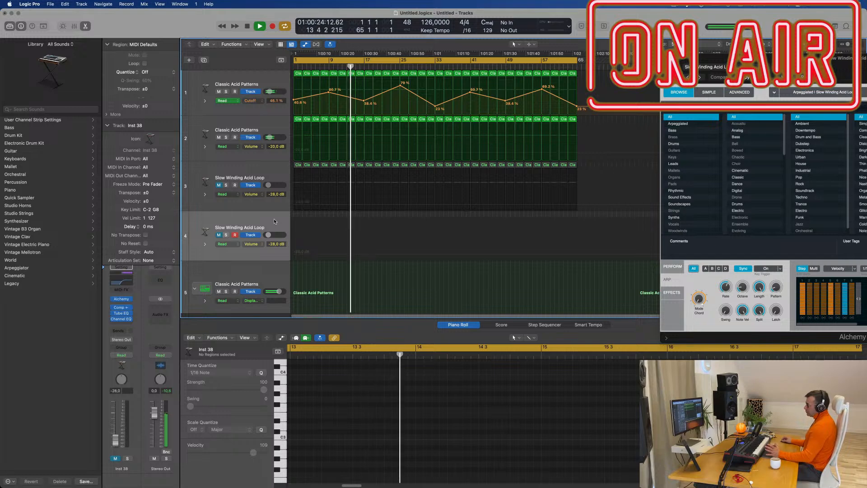
- Replace Alchemy with Retro Synth as the instrument on the duplicated fourth track
click(130, 299)
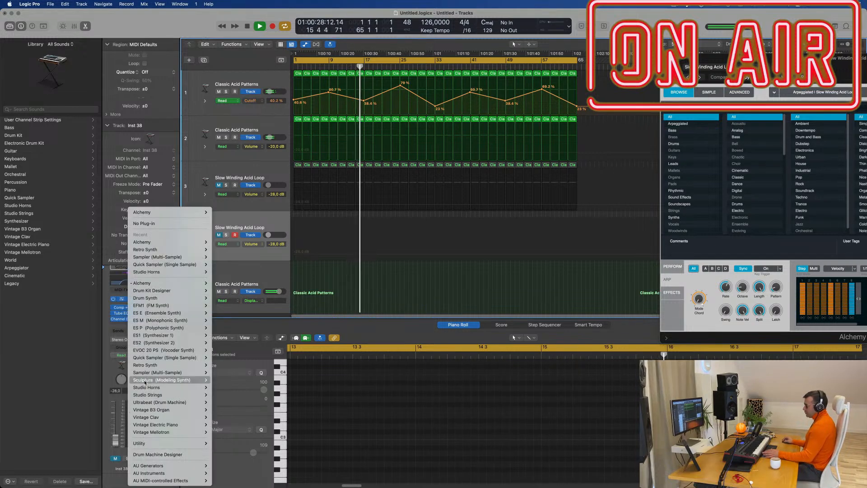
mouse_move(154, 368)
click(222, 365)
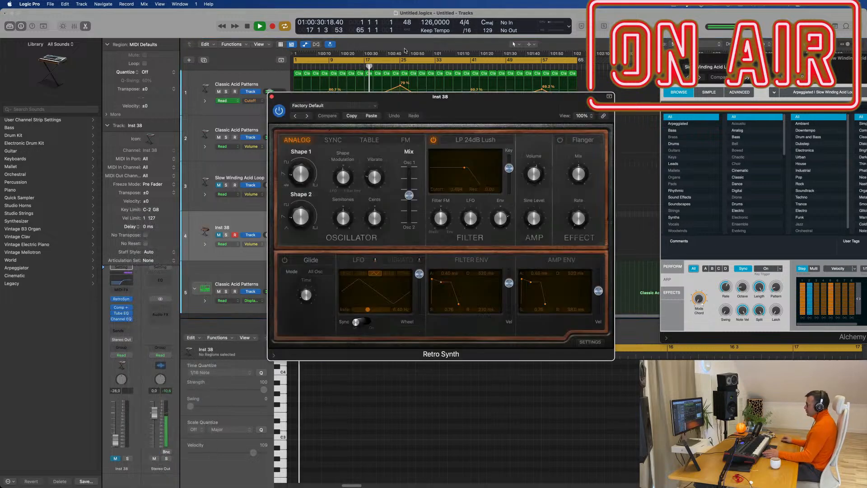
- Load the Access Codes preset from Synth Pads in Retro Synth and move its window clear of the track headers
click(324, 106)
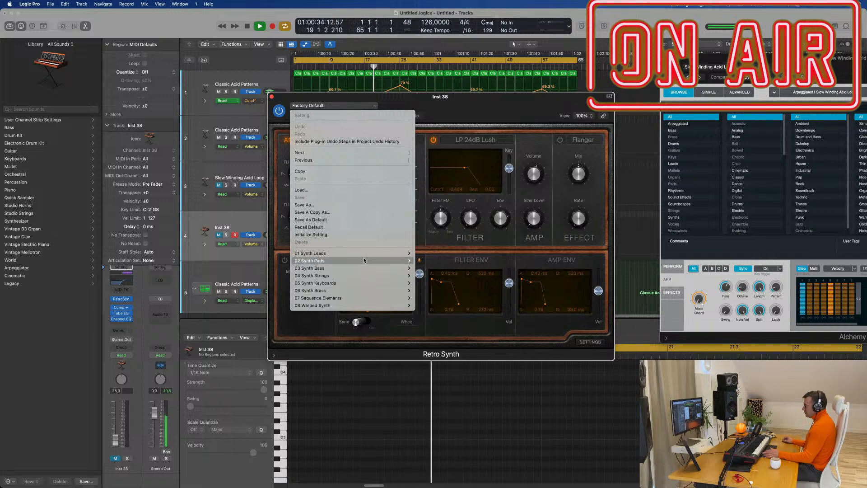
mouse_move(361, 260)
click(459, 261)
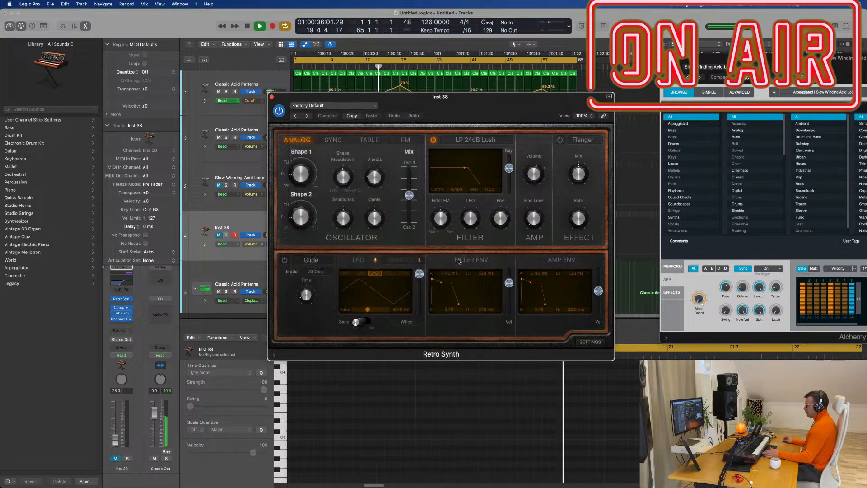
drag(427, 104, 565, 128)
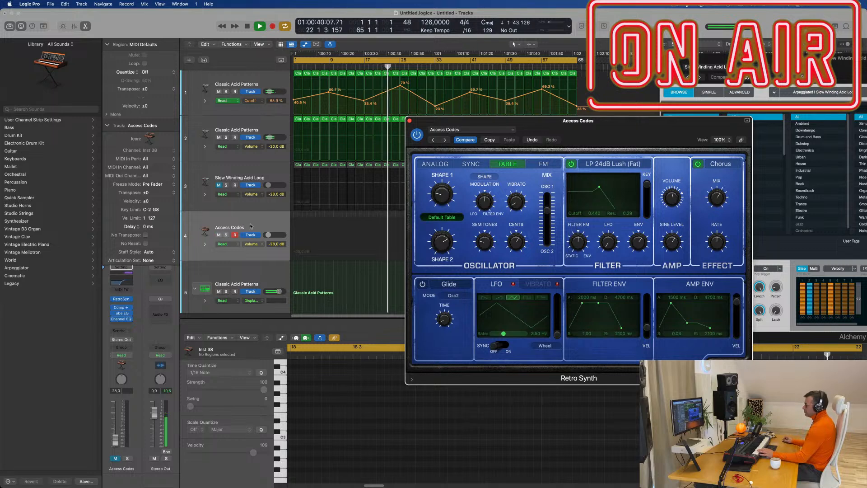
- Unmute the Access Codes track and raise its volume to about -4.6 dB
click(218, 235)
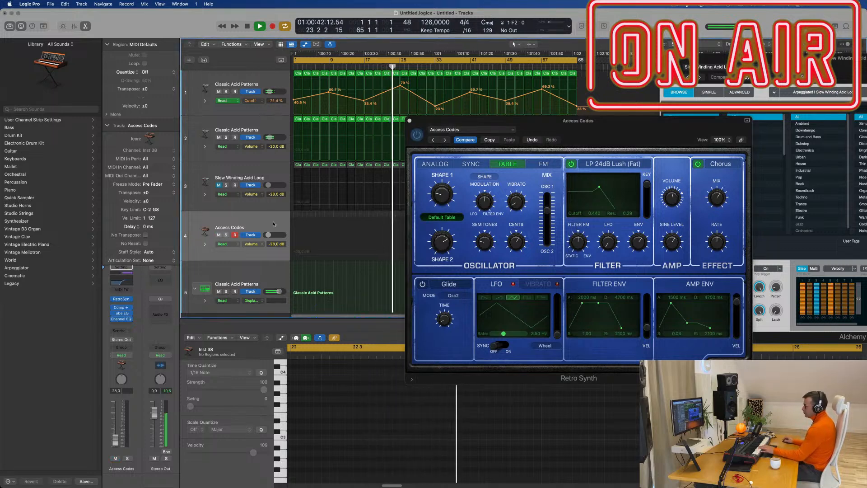
drag(269, 235, 275, 234)
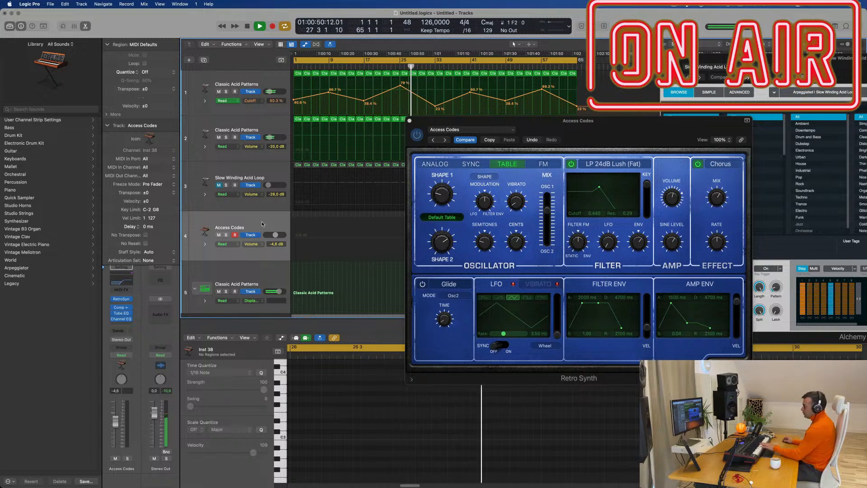
- Lower the low-cut frequency in the Access Codes track's Channel EQ to 20 Hz and close the EQ
click(121, 281)
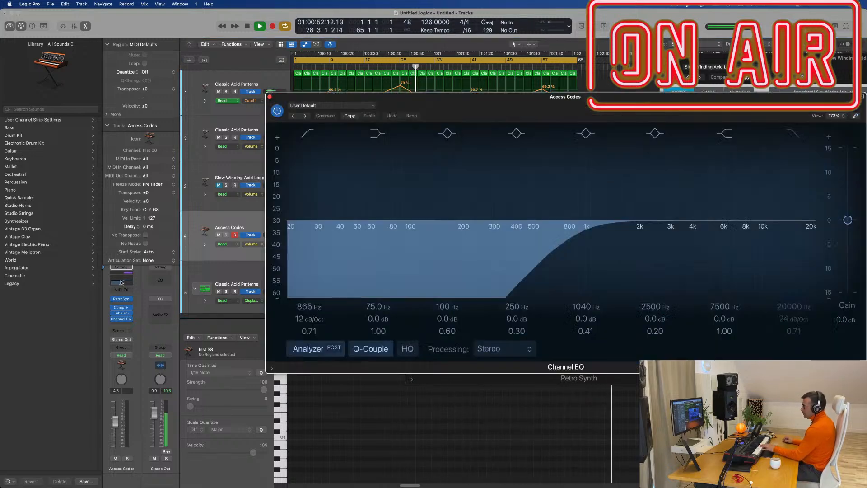
drag(214, 246, 233, 224)
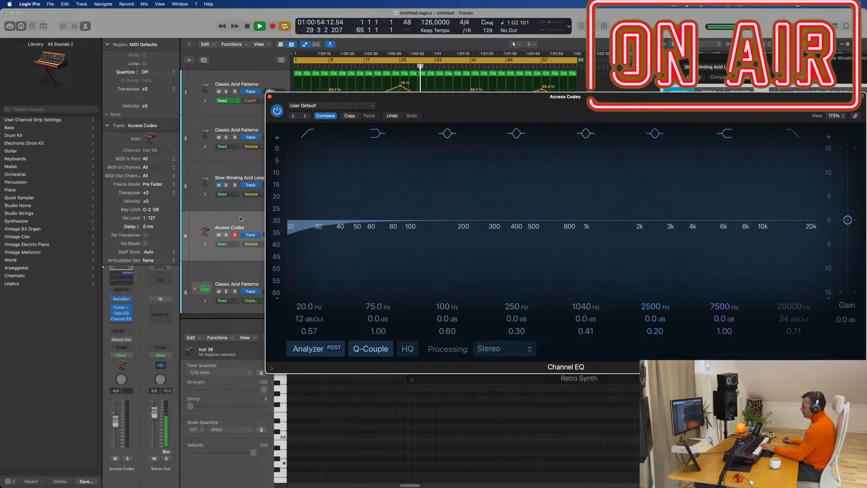
click(270, 97)
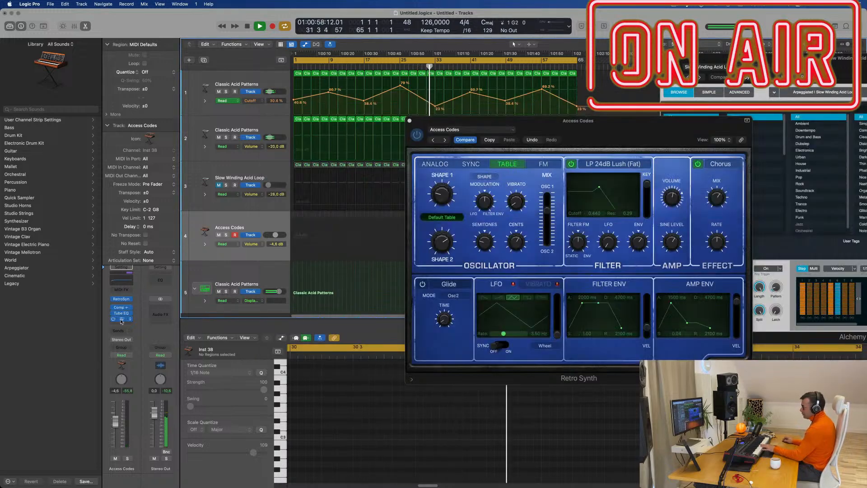
- Load the Berlin Xperience preset in Retro Synth and raise the track's volume to about +5.9 dB
click(445, 140)
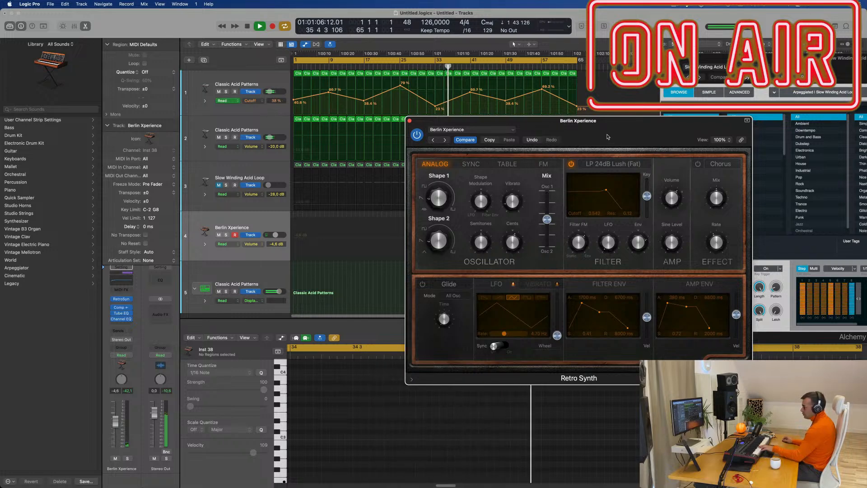
mouse_move(119, 309)
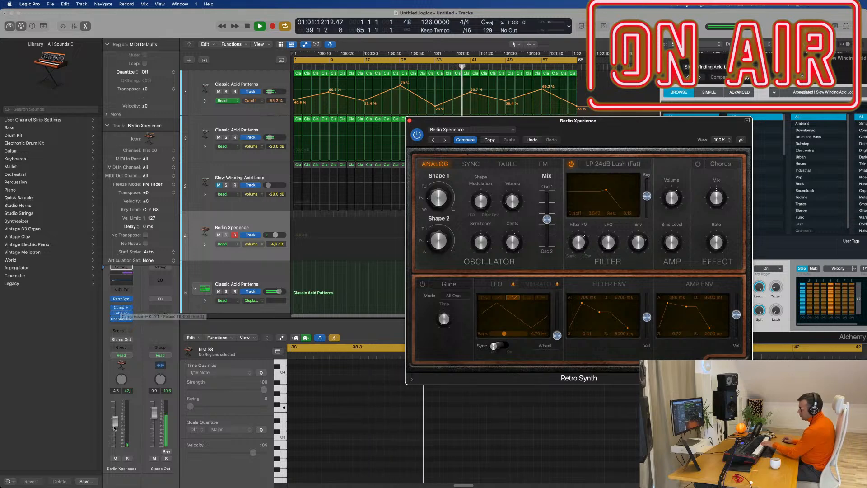
drag(115, 421, 115, 401)
click(546, 105)
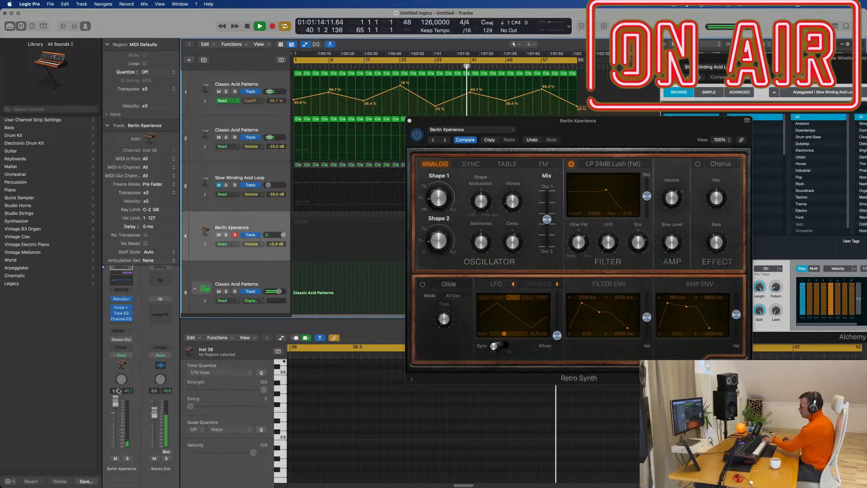
- Audition the Big Sweeper and Chillout Pad presets in Retro Synth, setting the track's volume to about -7.4 dB
click(445, 140)
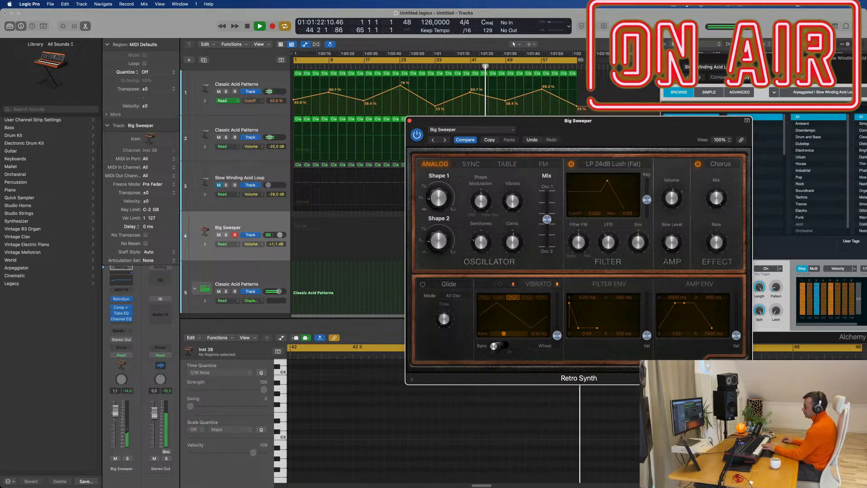
drag(122, 399, 123, 403)
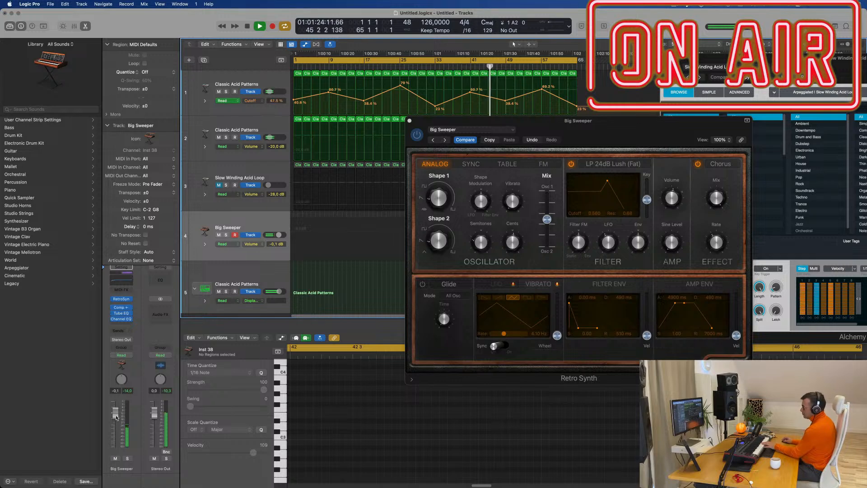
click(445, 140)
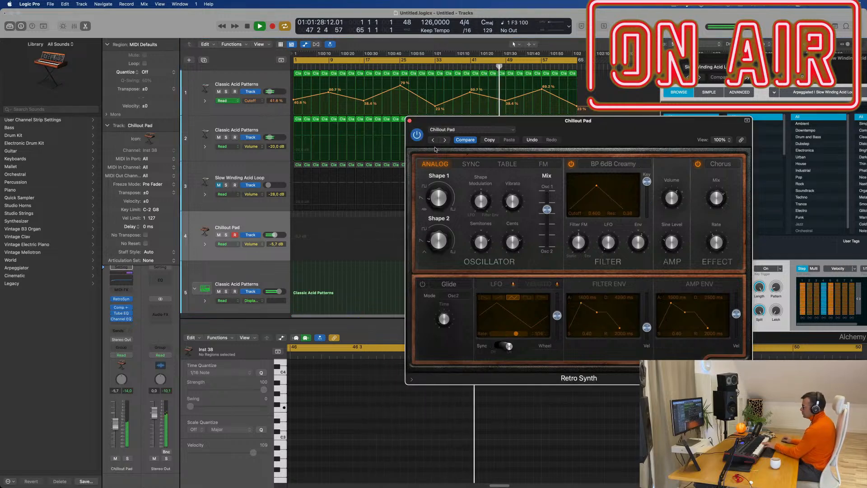
drag(115, 427, 114, 438)
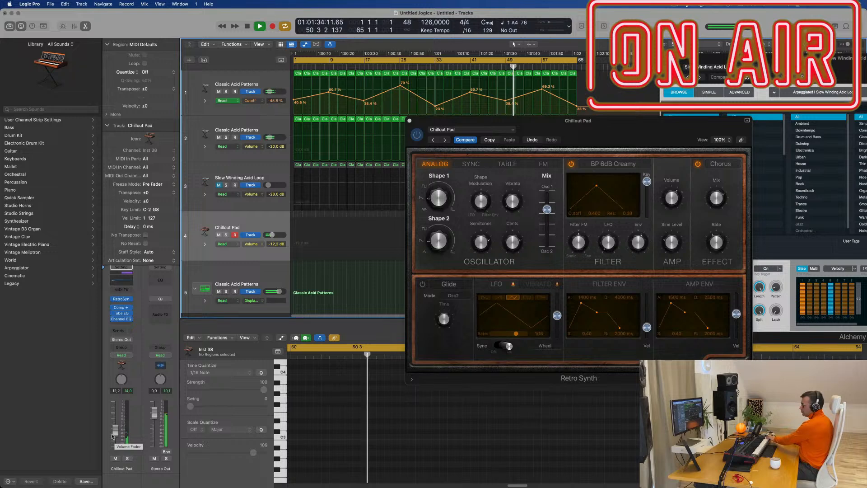
drag(118, 432, 118, 424)
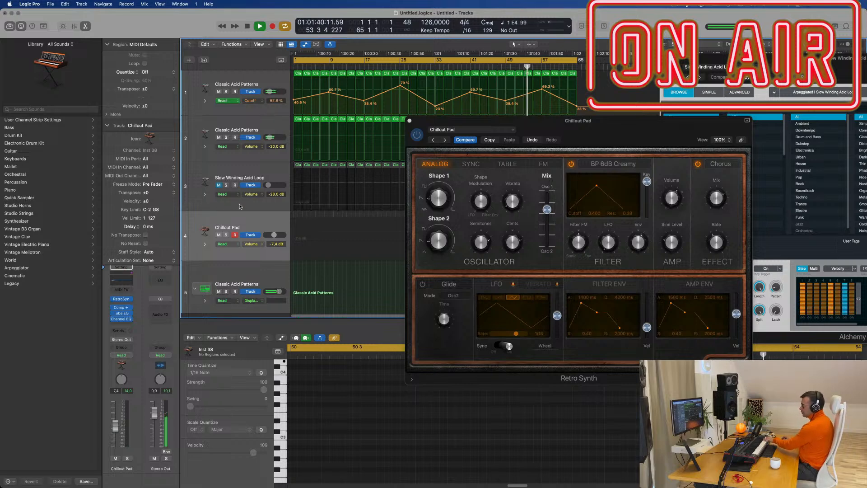
- Audition the Classic Sawtooth Pad preset in Retro Synth and close the synth window
click(445, 141)
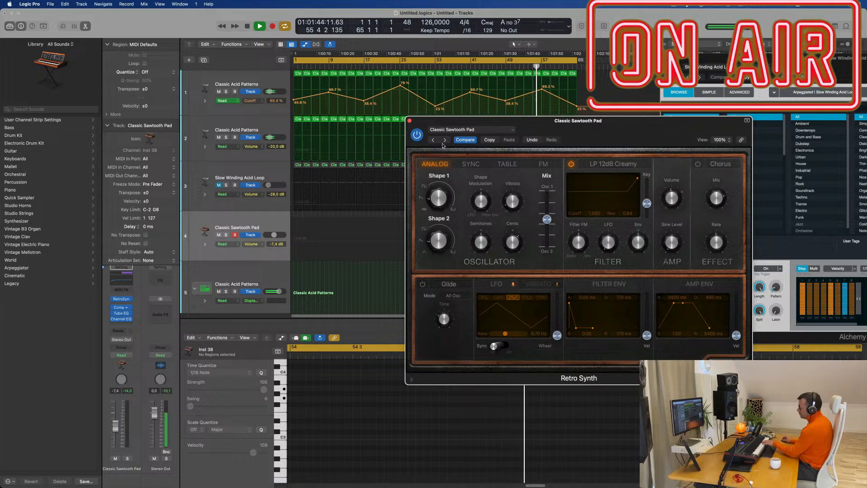
click(268, 226)
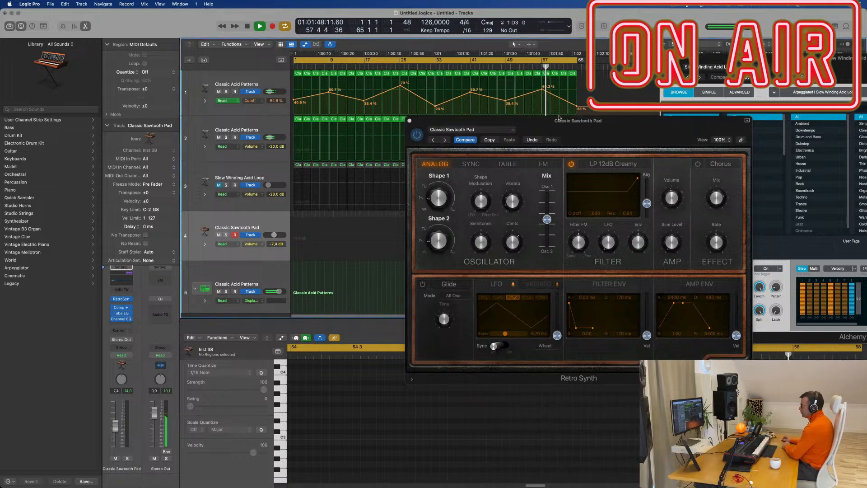
click(424, 133)
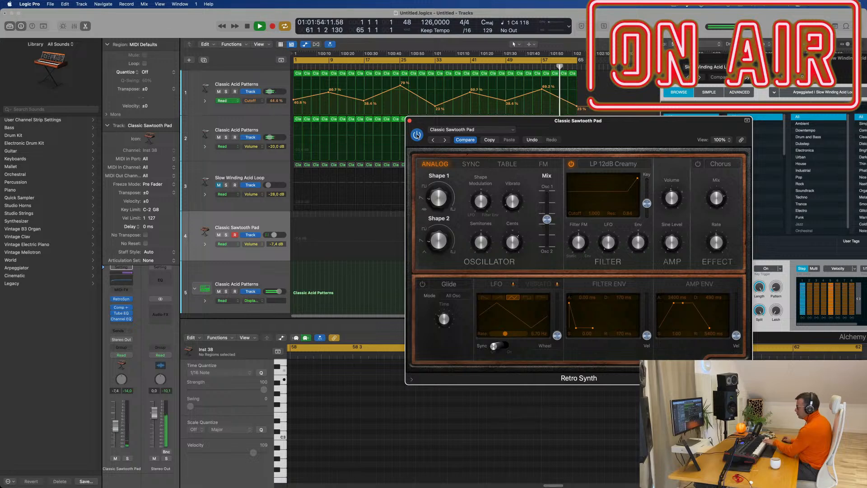
click(252, 244)
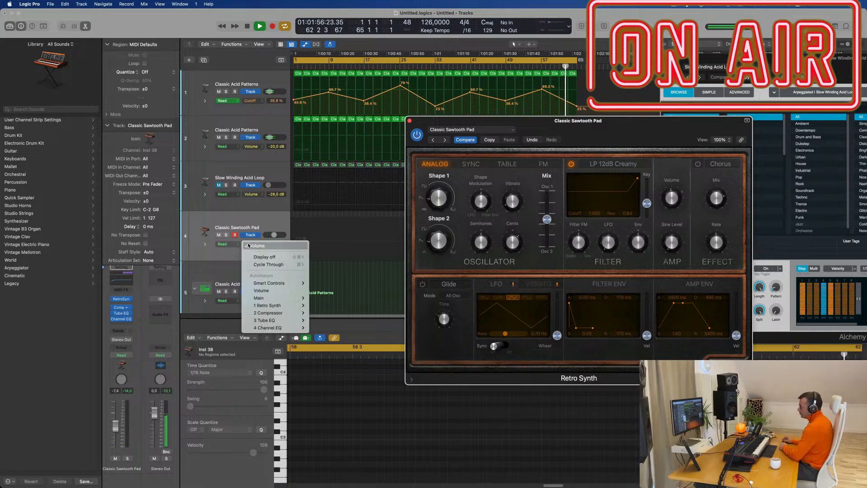
click(223, 258)
click(410, 121)
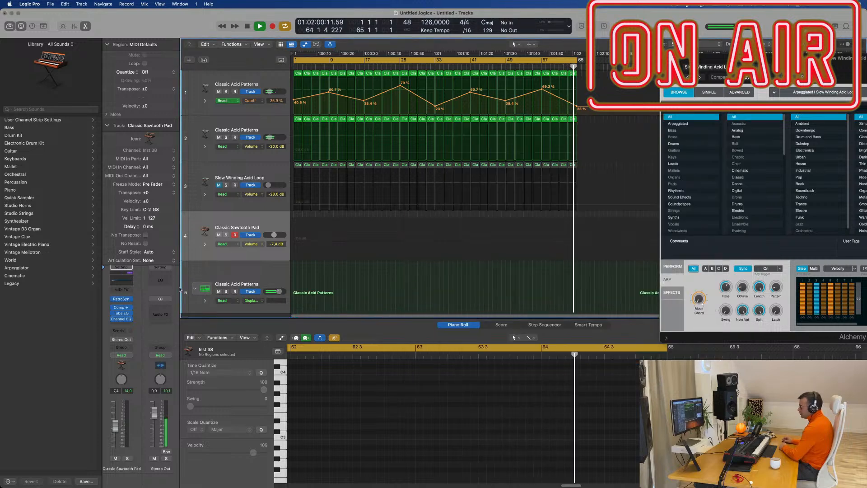
- Replace Retro Synth on track 4 with the Alchemy instrument and lower the track's volume
click(129, 299)
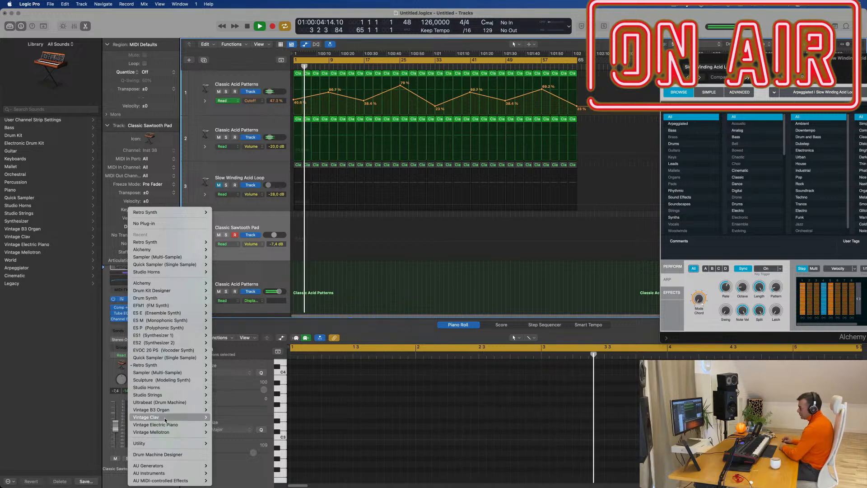
mouse_move(169, 410)
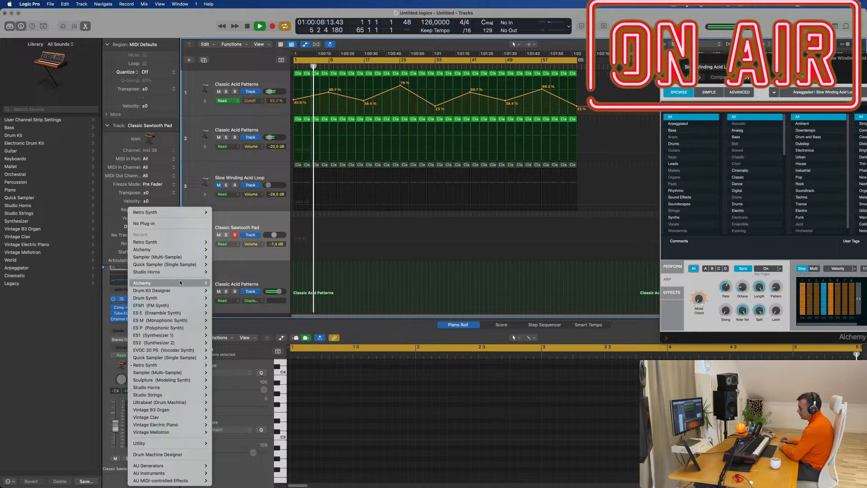
mouse_move(180, 282)
click(222, 283)
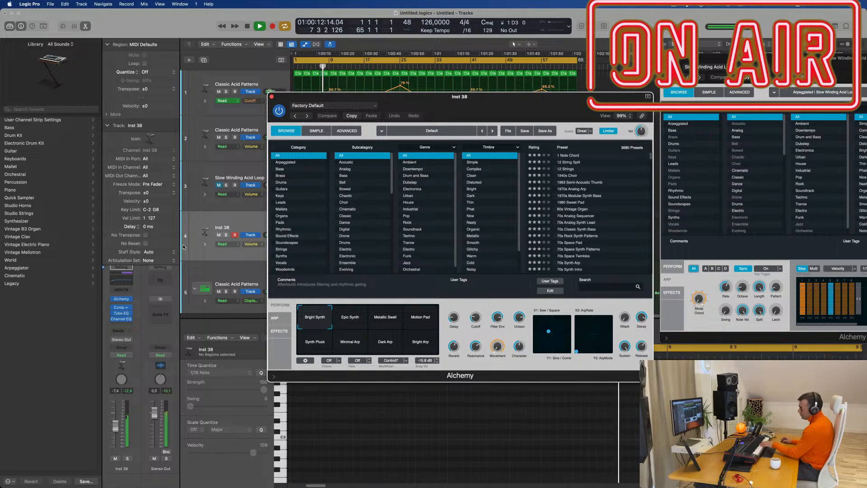
drag(116, 441, 116, 440)
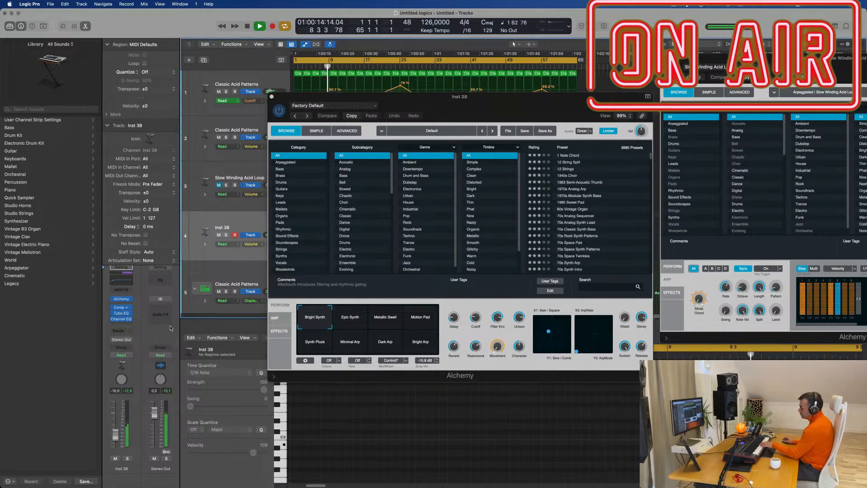
- Search Alchemy's presets for "classic" and narrow the list to the Pads category
click(605, 287)
text(classic)
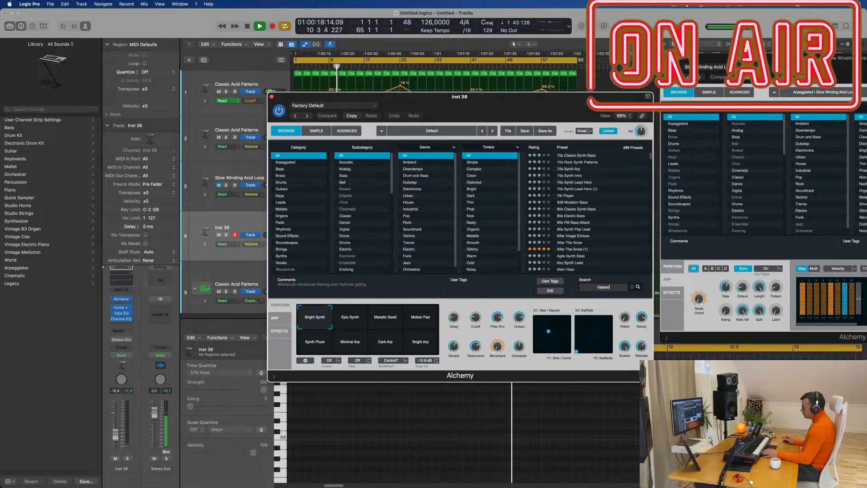
scroll(590, 204, down, 5)
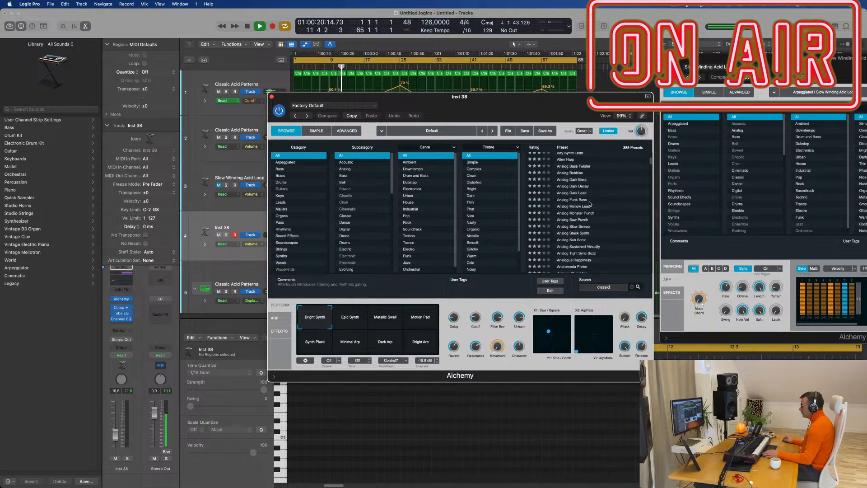
scroll(604, 214, down, 5)
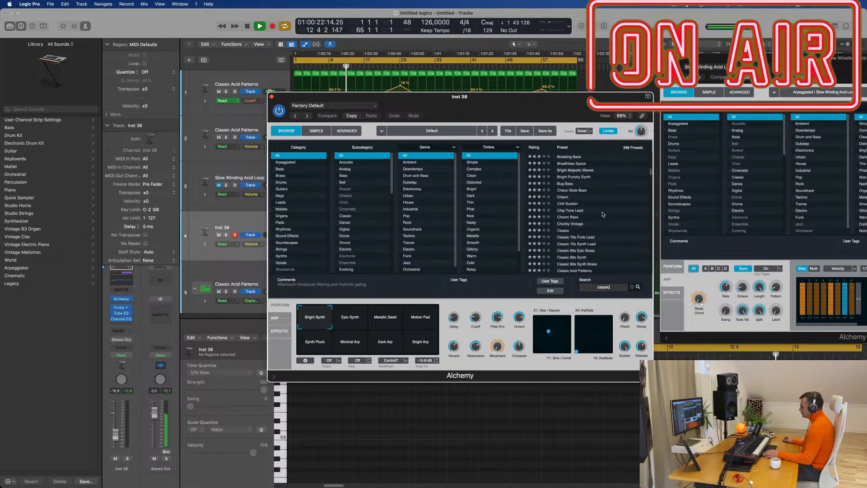
scroll(608, 231, down, 5)
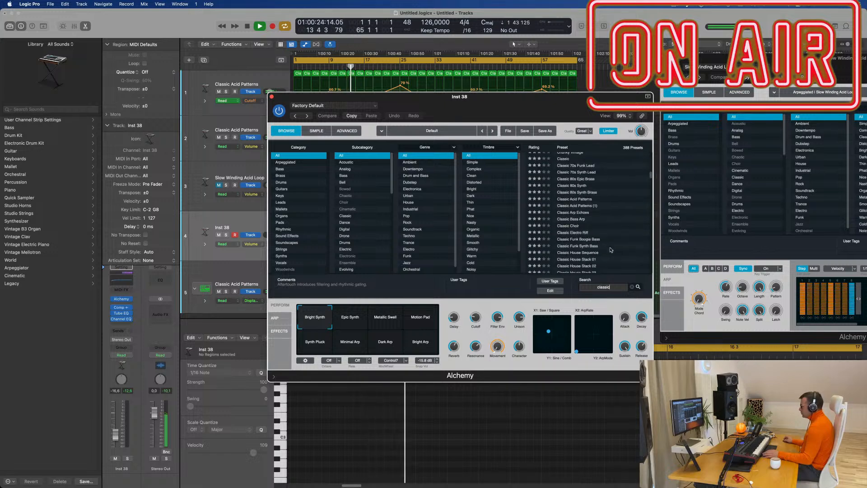
click(278, 223)
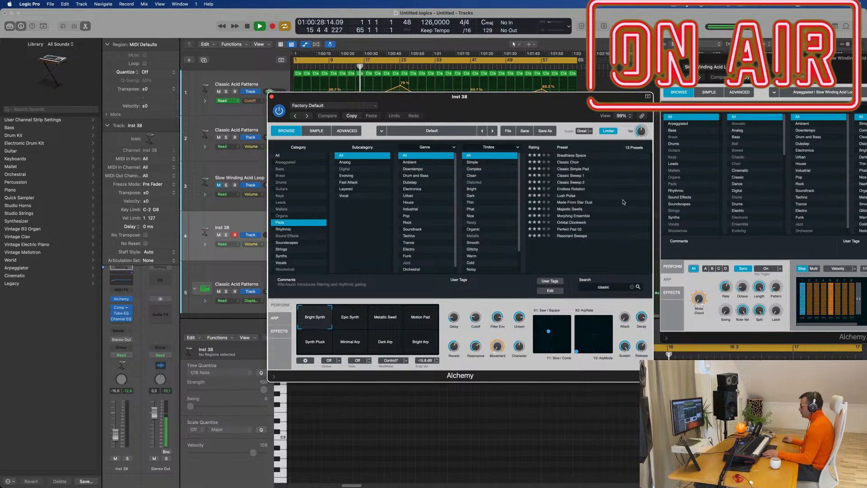
- Audition the Classic Sweep 1 preset with the track's volume raised, and select the Breathless Space preset
click(573, 176)
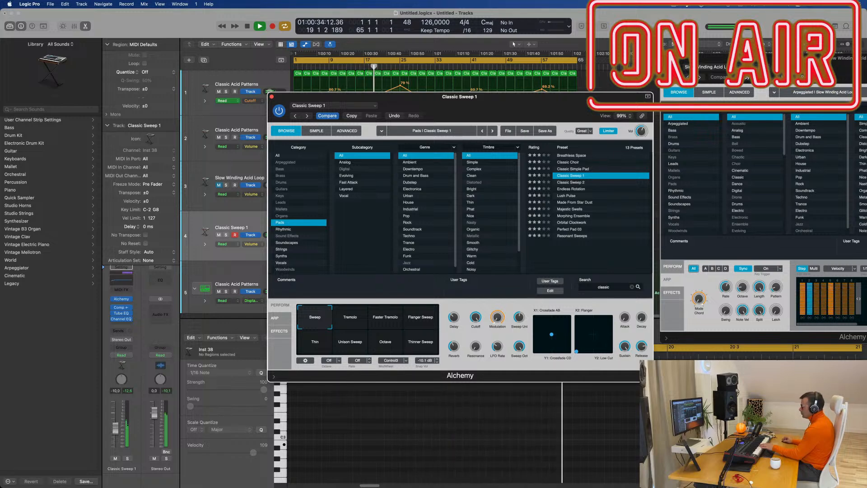
click(117, 425)
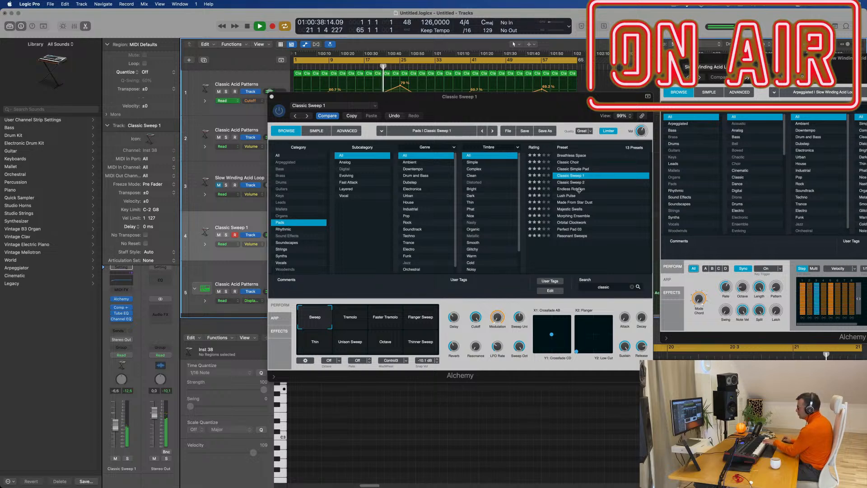
click(574, 156)
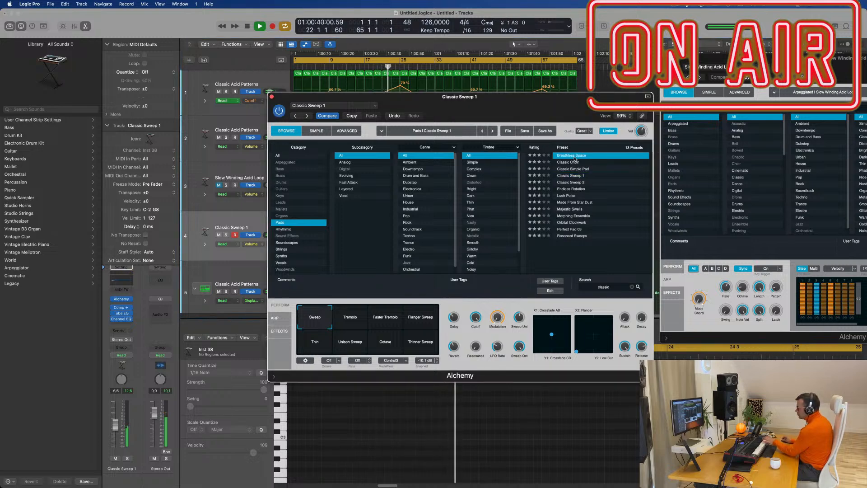
- Load the Lush Pulse pad preset and lower the track's volume to about -14.8 dB
click(569, 196)
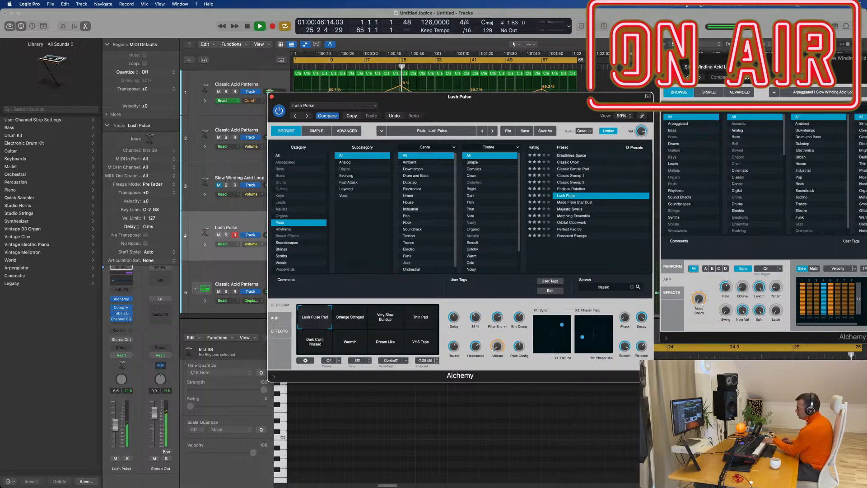
drag(114, 431, 114, 442)
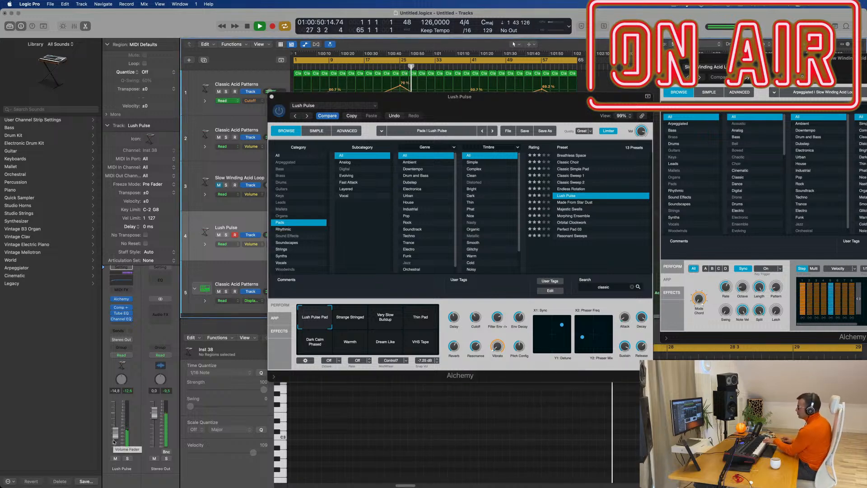
- Try Lush Pulse's Strange Stringed and Very Slow Buildup performance snapshots and switch to Thin Pad
click(348, 327)
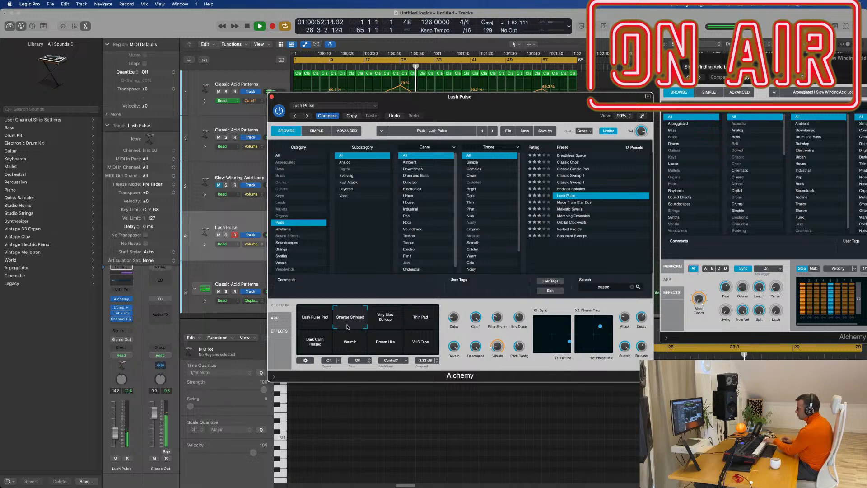
click(383, 325)
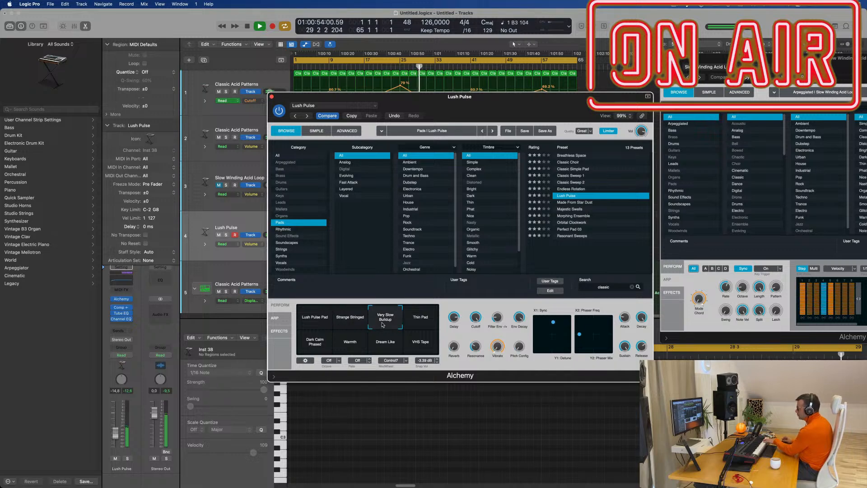
click(422, 322)
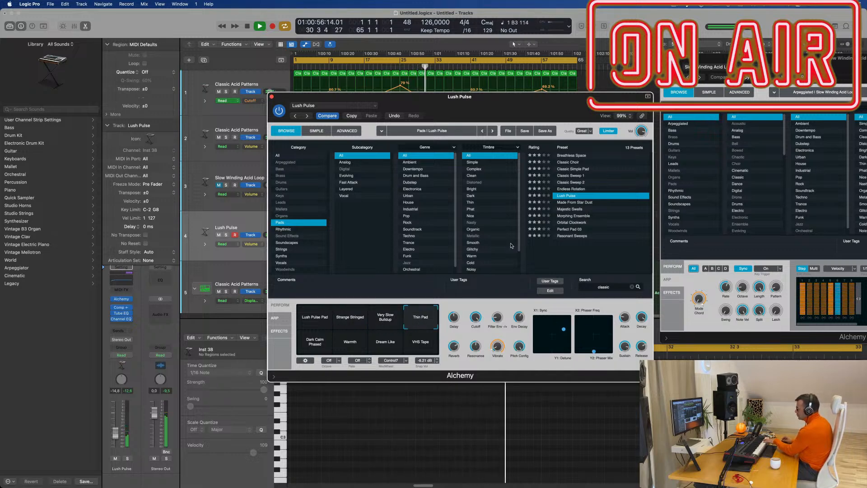
- Try the Morphing Ensemble preset, switch to Perfect Pad 03, and finish recording a pad take on the fourth track
click(577, 216)
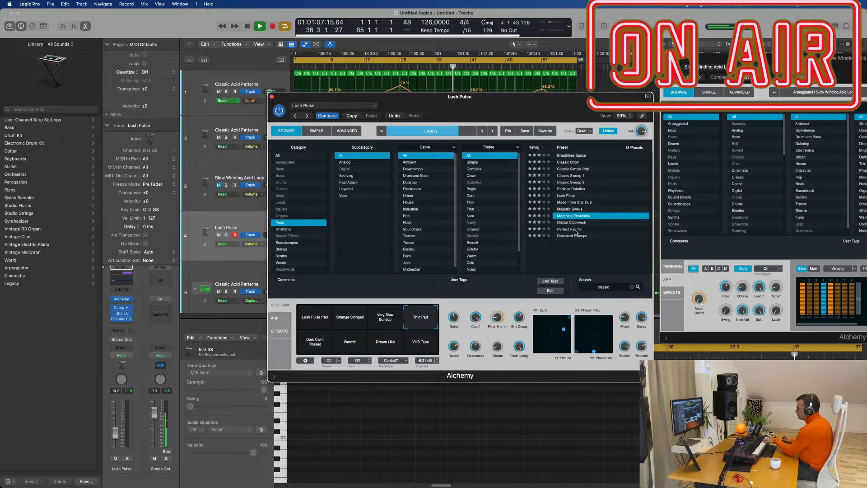
click(576, 230)
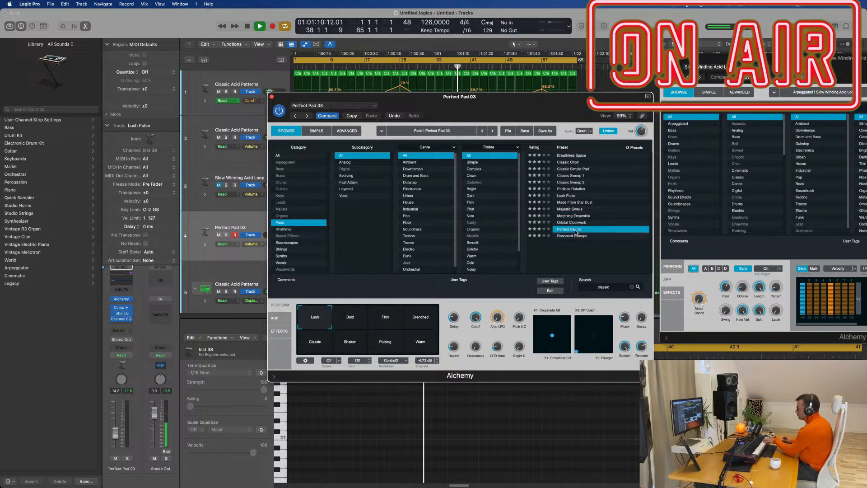
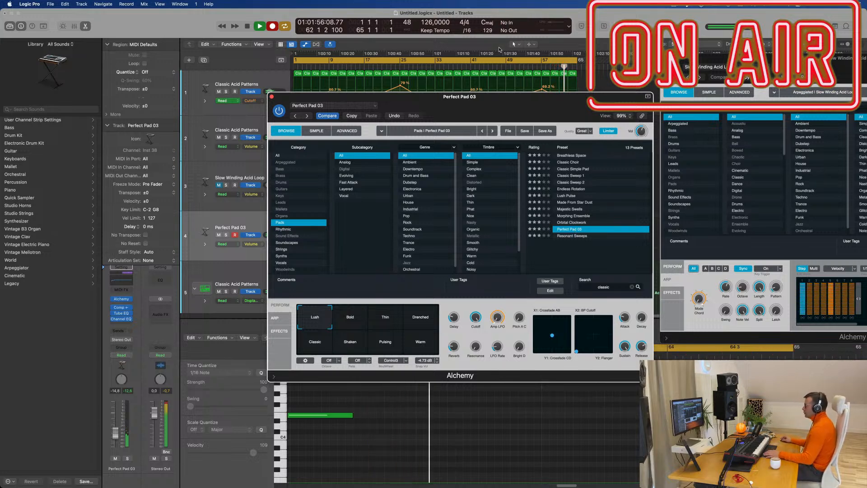
key(space)
- Clear the synth window from the arrangement and bring up the recorded Perfect Pad 03 region's notes in the Piano Roll
drag(559, 102, 807, 146)
drag(548, 217, 315, 230)
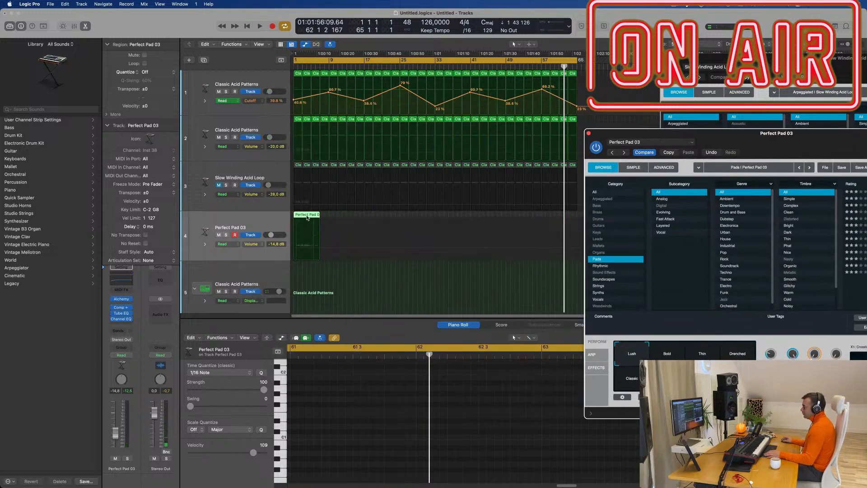
key(e)
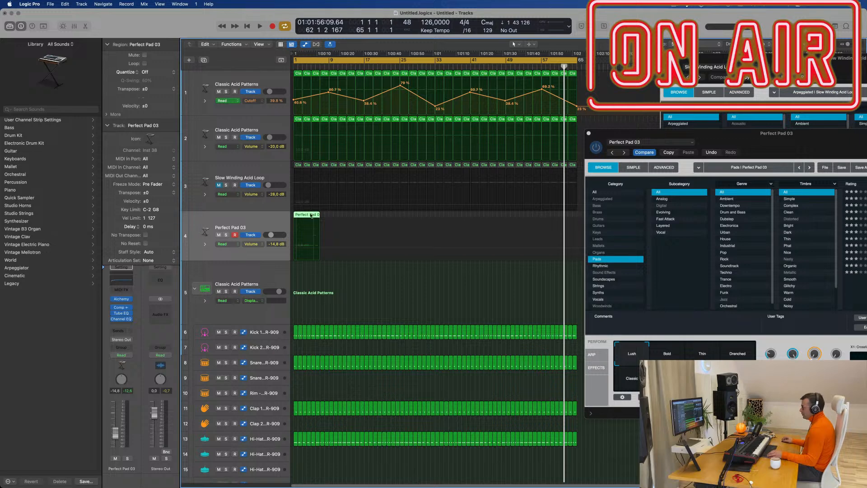
key(e)
ctrl+alt+click(405, 432)
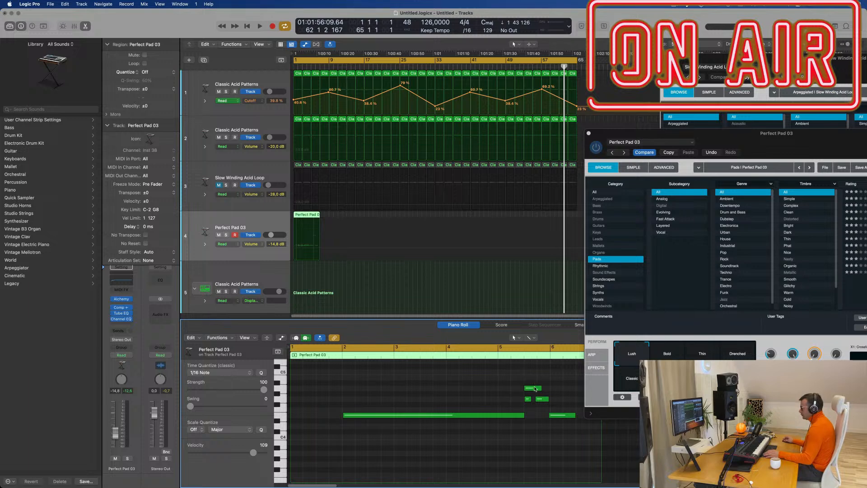
- Move the A4 note later in bar 5, delete the surplus notes after the short lower note, and shorten the A4 note
drag(537, 390, 549, 390)
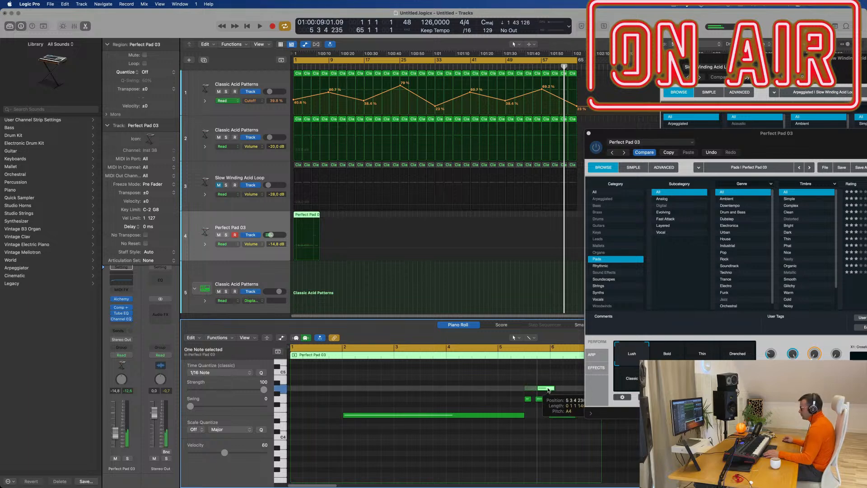
click(545, 400)
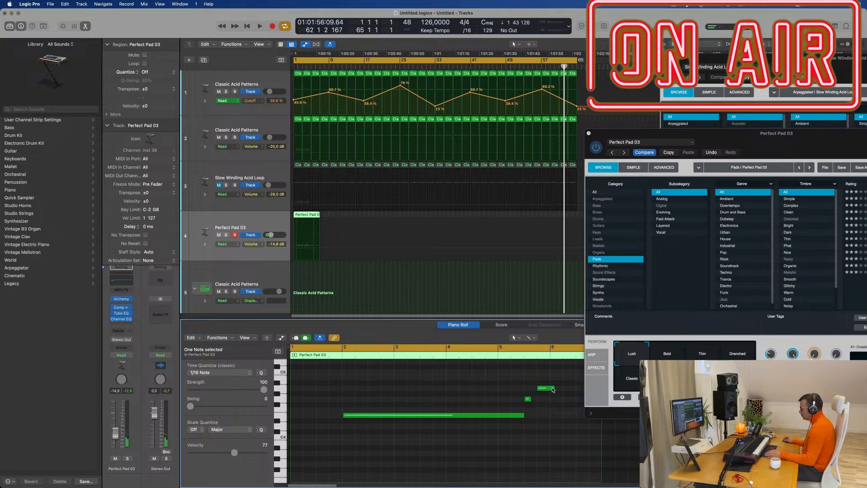
drag(555, 389, 535, 400)
- Select the three remaining notes, shift them one bar earlier to begin at bar 1, and play the part
scroll(440, 399, down, 3)
drag(381, 379, 564, 432)
drag(366, 417, 335, 417)
key(space)
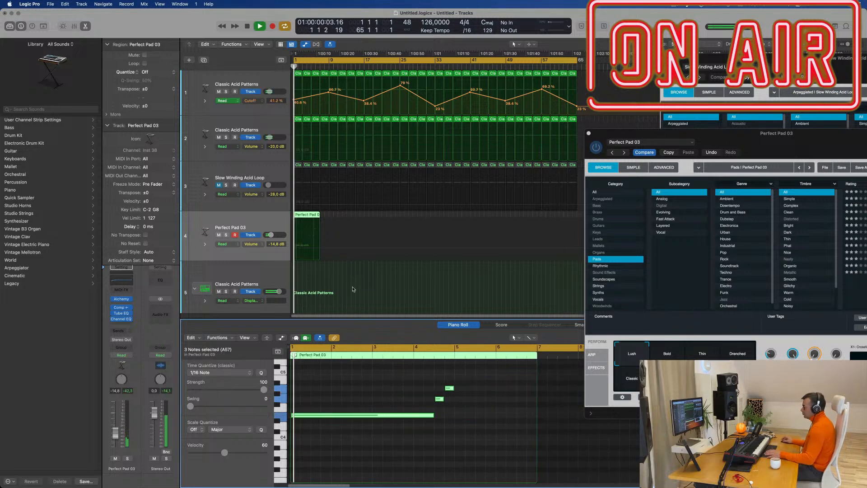
- Audition Perfect Pad 03's Drenched, Thin, Bold, Shaken, Classic, Pulsing and Warm snapshots during playback, and return to Lush
drag(767, 142, 663, 105)
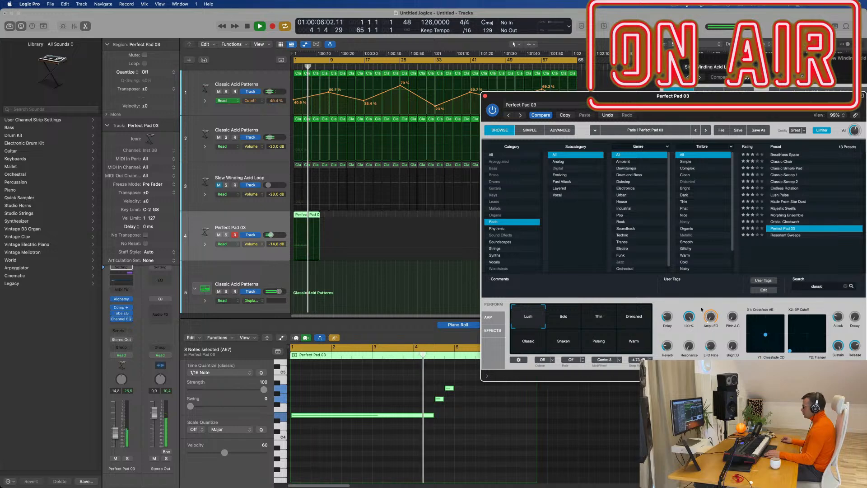
click(633, 325)
click(605, 323)
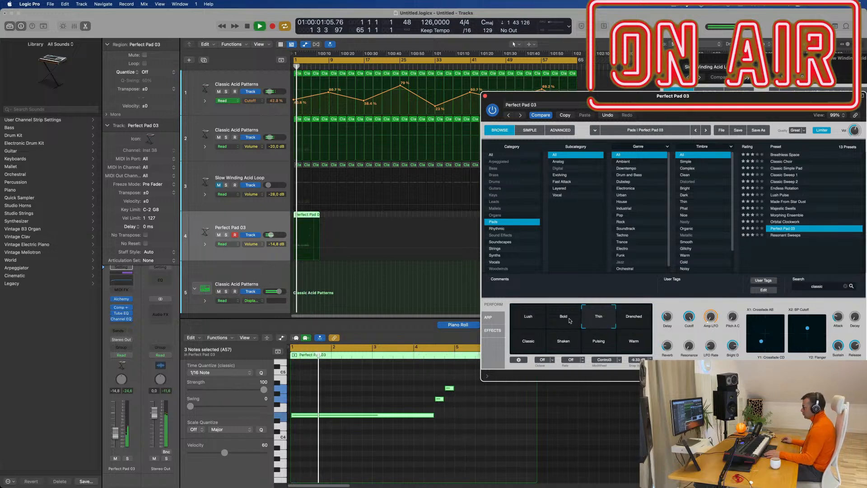
click(536, 318)
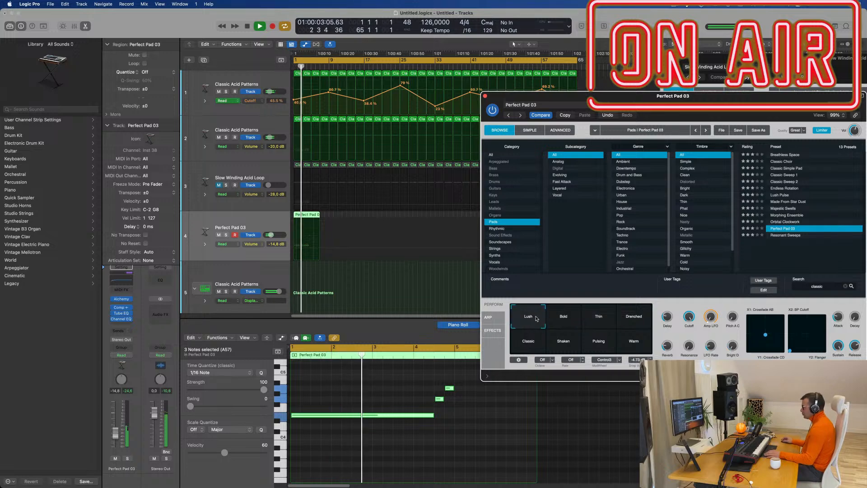
click(562, 317)
click(563, 342)
click(521, 346)
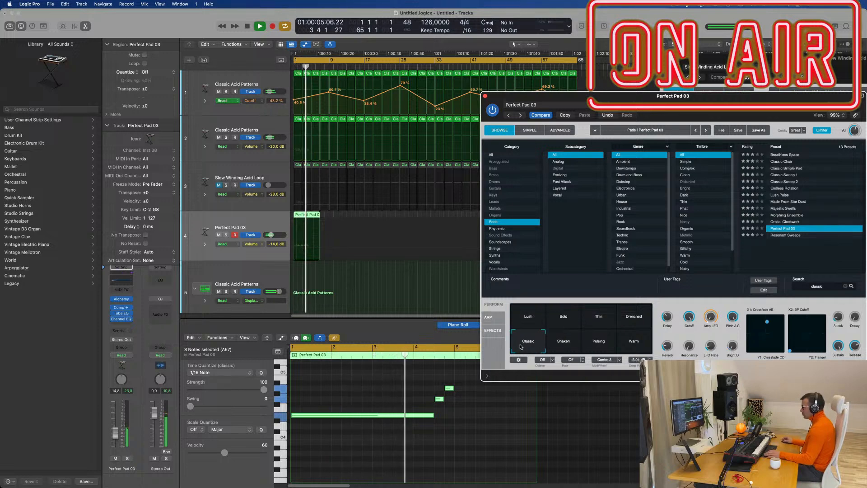
click(597, 346)
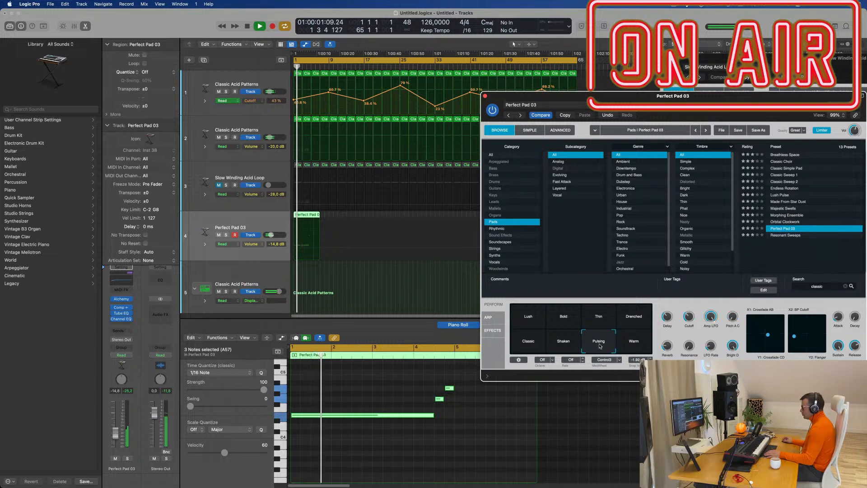
click(638, 344)
click(531, 346)
click(528, 318)
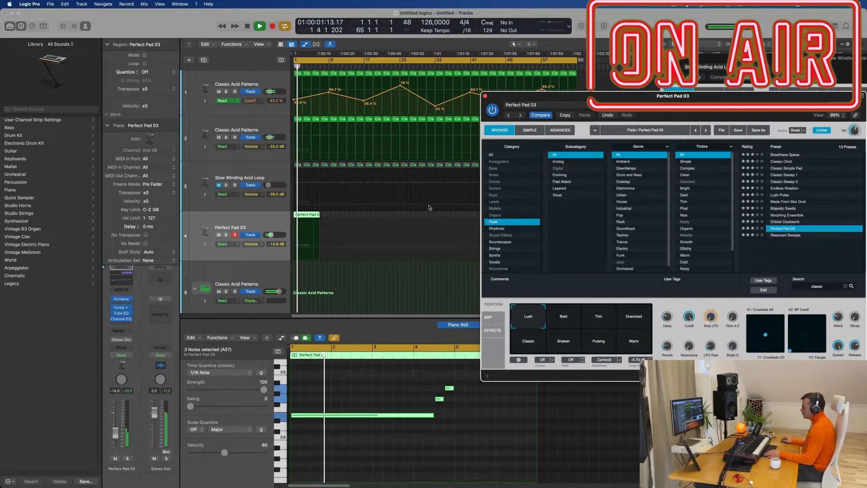
- Split the recorded pad region at bar 5 and delete the remainder, keeping a four-bar region
key(super+Right)
key(super+Right)
key(super+Right)
key(super+Right)
key(super+Right)
key(super+Right)
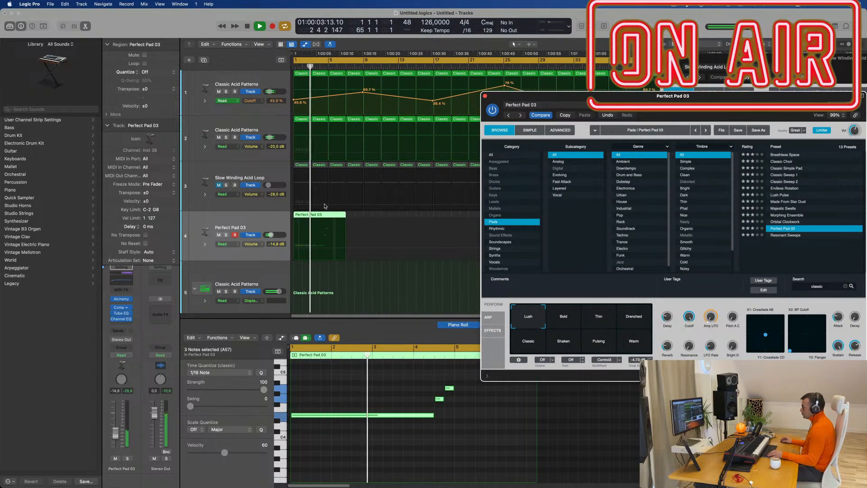
scroll(355, 216, up, 1)
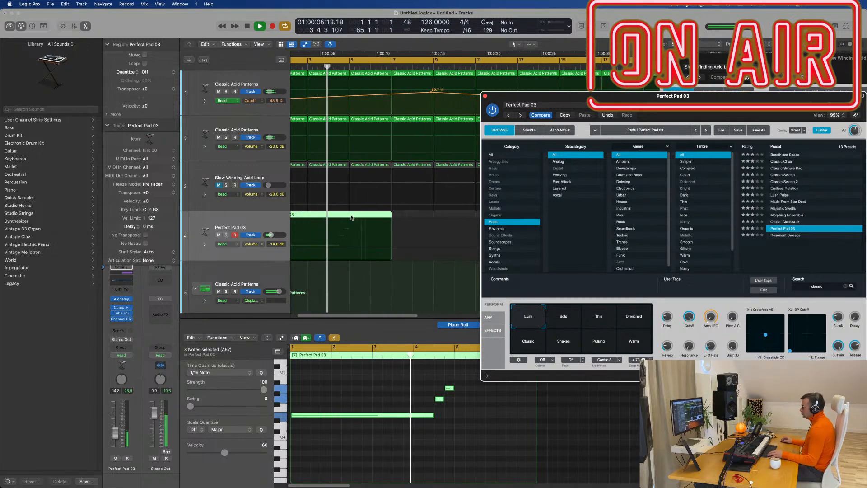
super+double_click(351, 217)
key(Delete)
- Uncover the pad track, restart playback from bar 1, and repeat the four-bar region twice to reach bar 13
drag(690, 104, 508, 292)
key(Return)
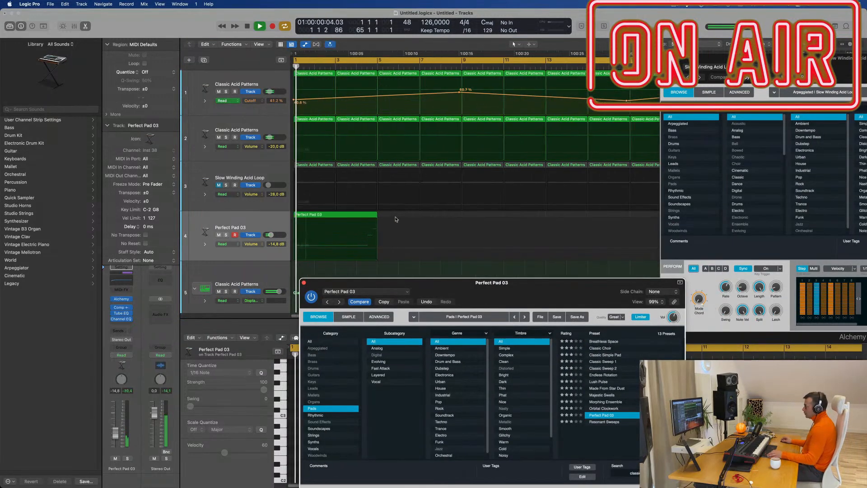
click(338, 216)
key(super+r)
key(super+r)
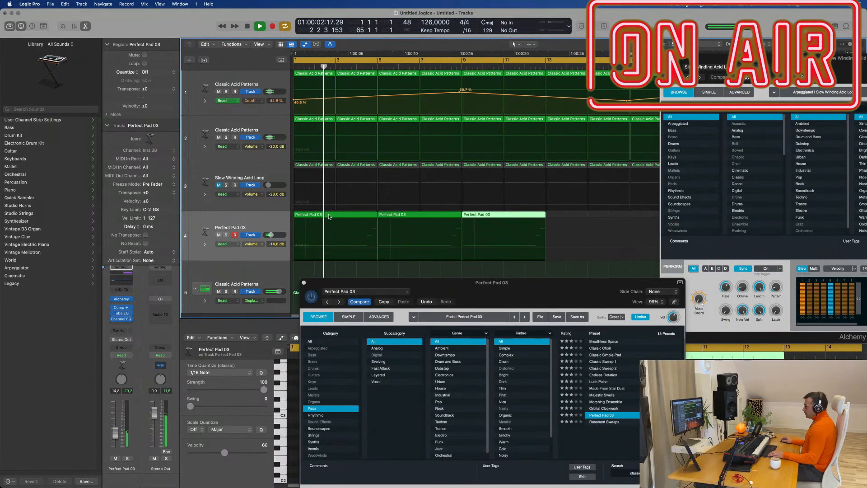
- Select the three pad regions and repeat them as a group four times to reach bar 61
scroll(329, 217, down, 10)
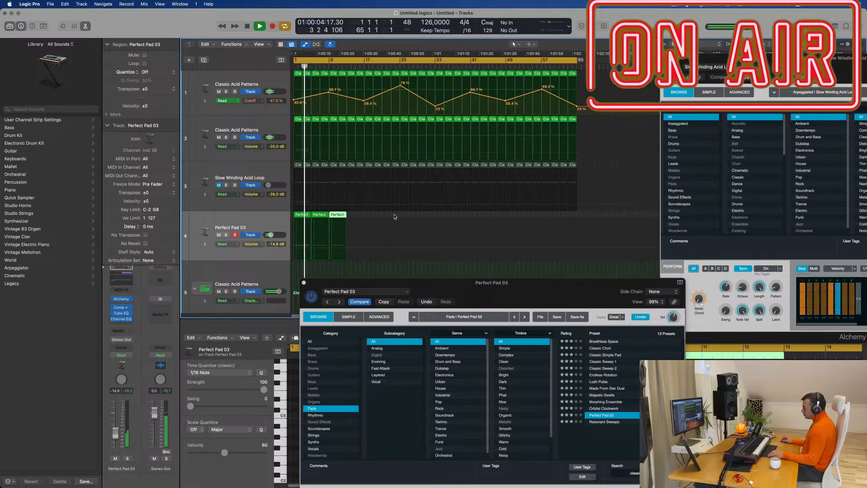
click(384, 217)
drag(299, 219, 298, 219)
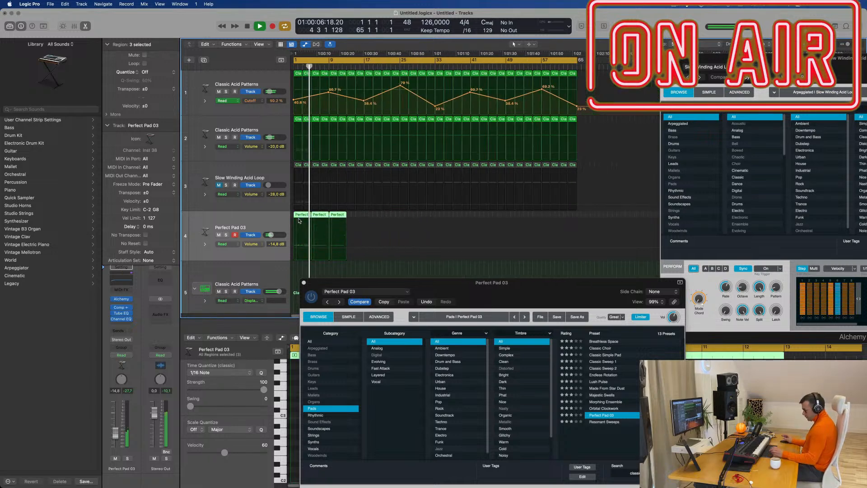
key(super+r)
key(super+r)
key(super+r)
key(super+r)
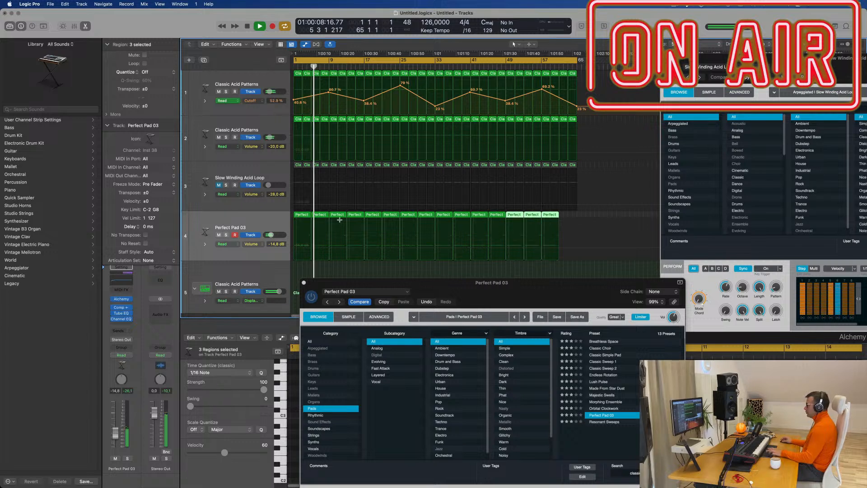
- Repeat the last pad region once to fill the track up to bar 65, and close the pad's synth window
click(556, 220)
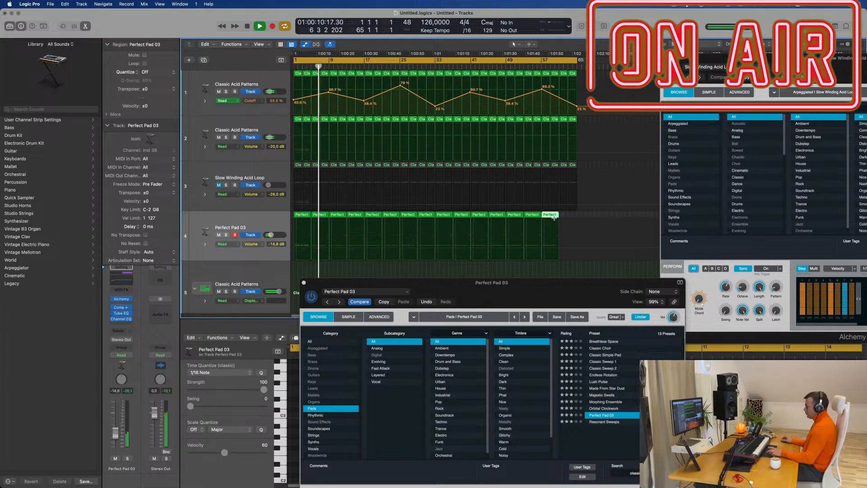
drag(456, 281, 542, 282)
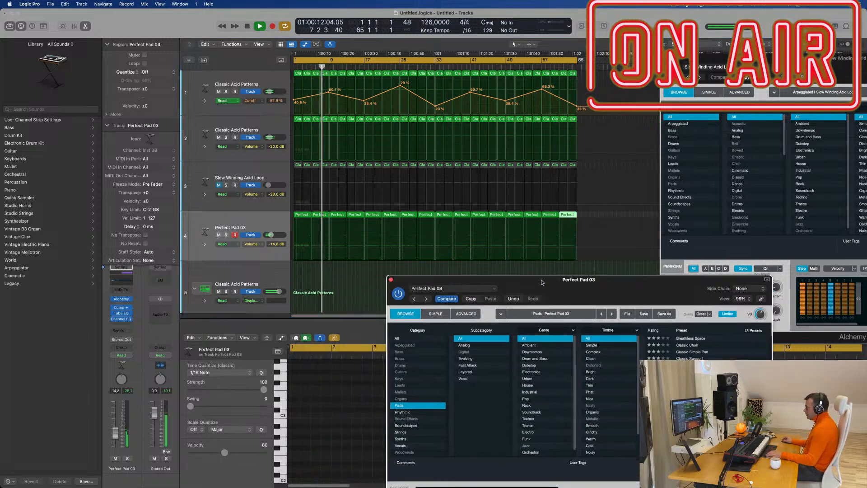
click(391, 280)
key(super+Right)
key(super+Right)
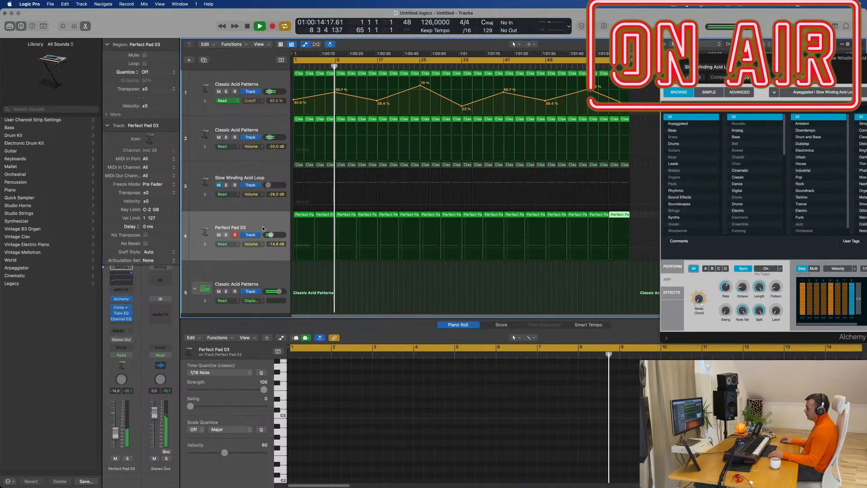
- Select all regions on the pad track and compare its sound with the Tube EQ bypassed and enabled
click(244, 228)
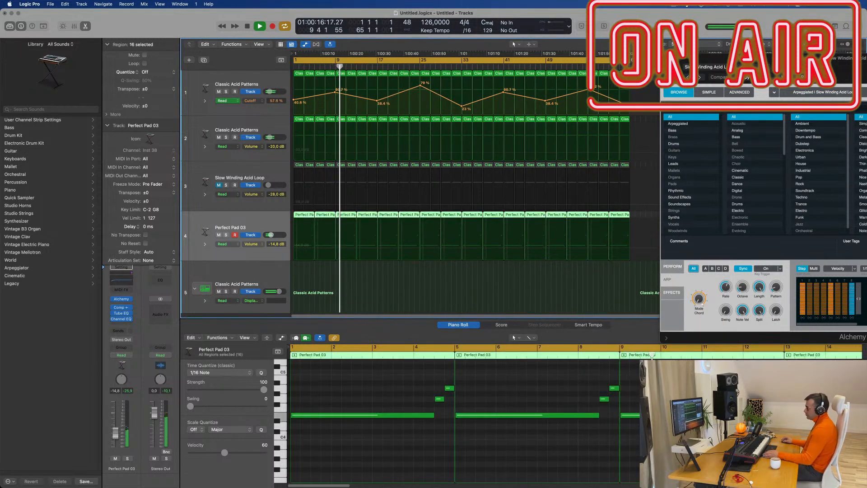
mouse_move(115, 320)
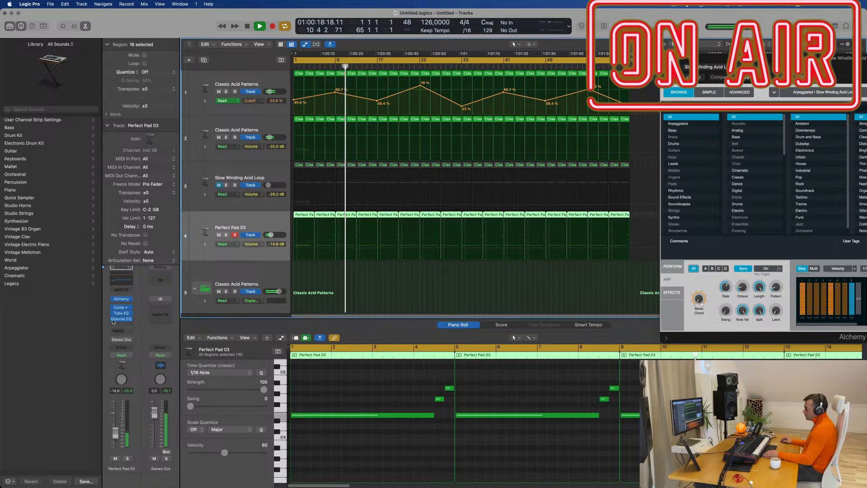
click(129, 313)
click(113, 315)
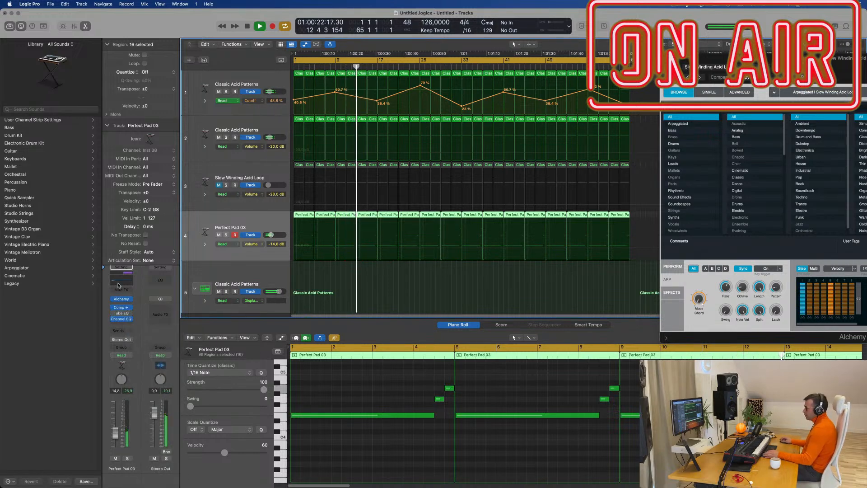
- Raise the low-cut filter in the pad track's Channel EQ to about 550 Hz and close the EQ
click(121, 319)
drag(303, 214, 551, 222)
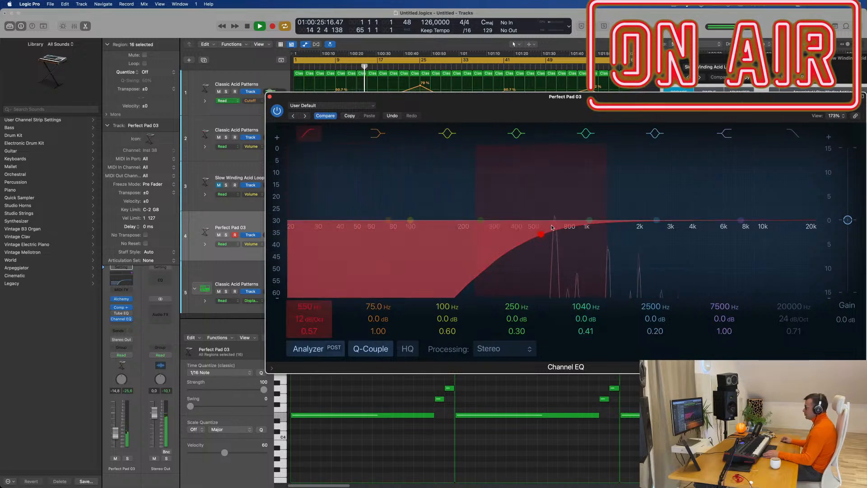
click(270, 97)
- Try transposing all the pad notes up one octave, undo the transposition, and replay from the beginning
click(361, 430)
key(super+a)
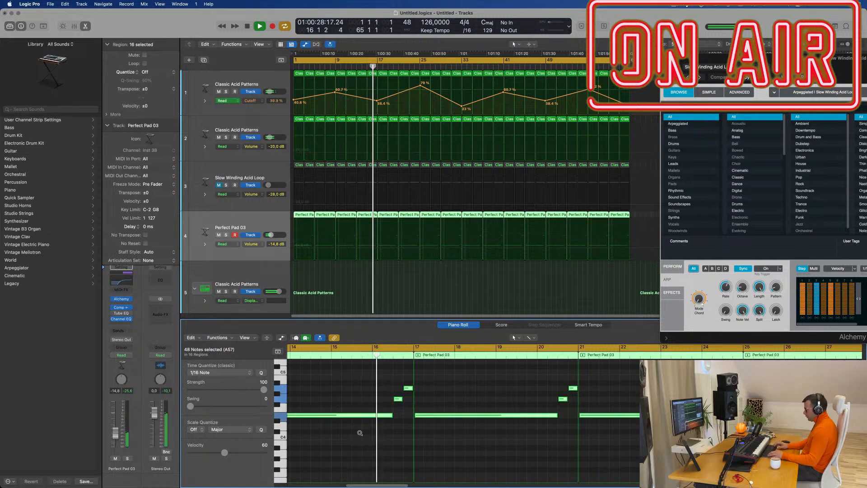
key(alt+shift+Up)
key(Return)
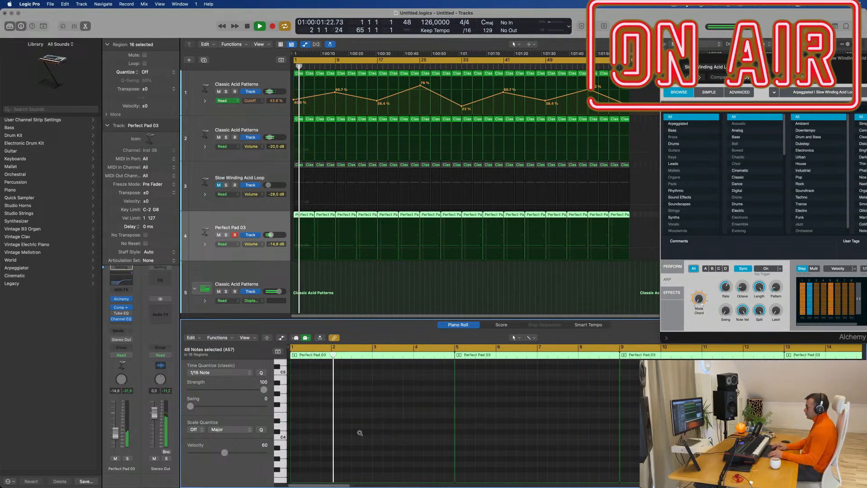
key(super+z)
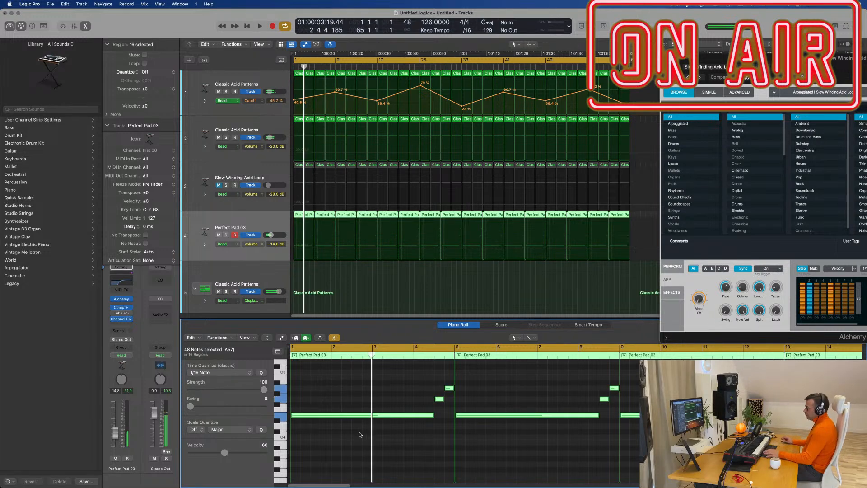
key(Return)
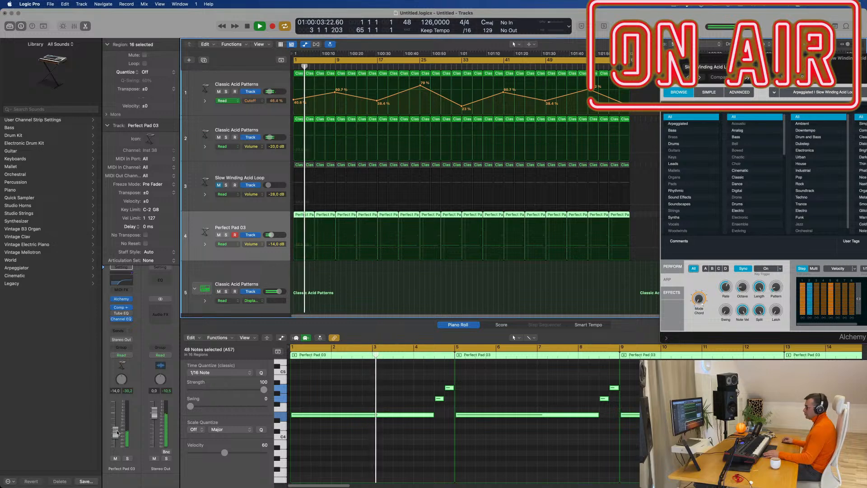
- Set the pad track's volume to -14.0 dB, hide the remaining plug-in window, and fit the arrangement in view
drag(116, 433, 117, 432)
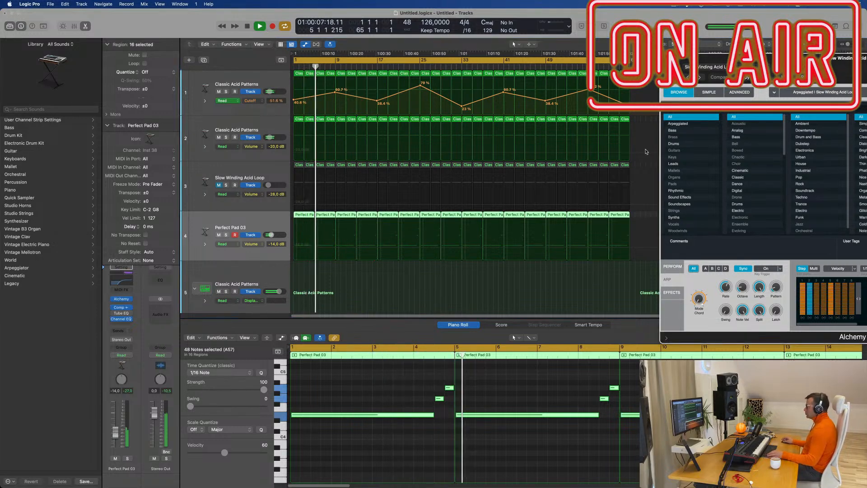
key(v)
scroll(579, 228, left, 3)
scroll(420, 275, right, 2)
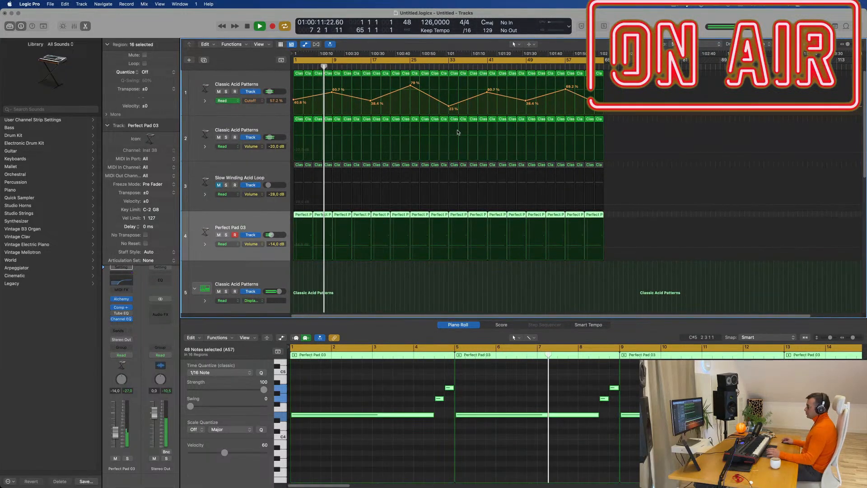
- Unmute the Slow Winding Acid Loop track, open its Alchemy synth, and restart playback from the beginning
scroll(425, 289, down, 5)
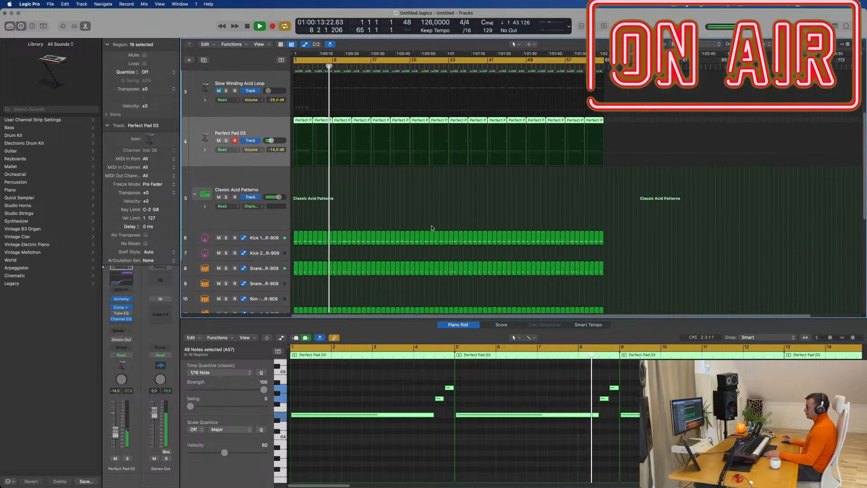
click(424, 194)
scroll(423, 191, down, 3)
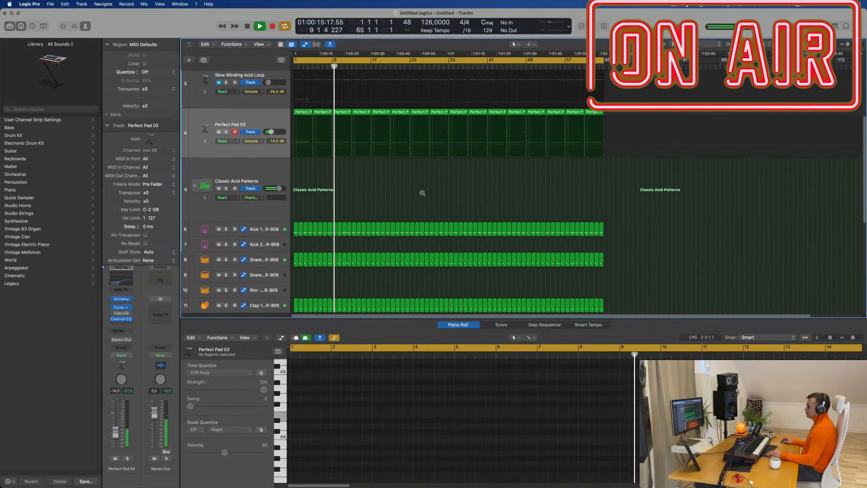
scroll(389, 167, up, 4)
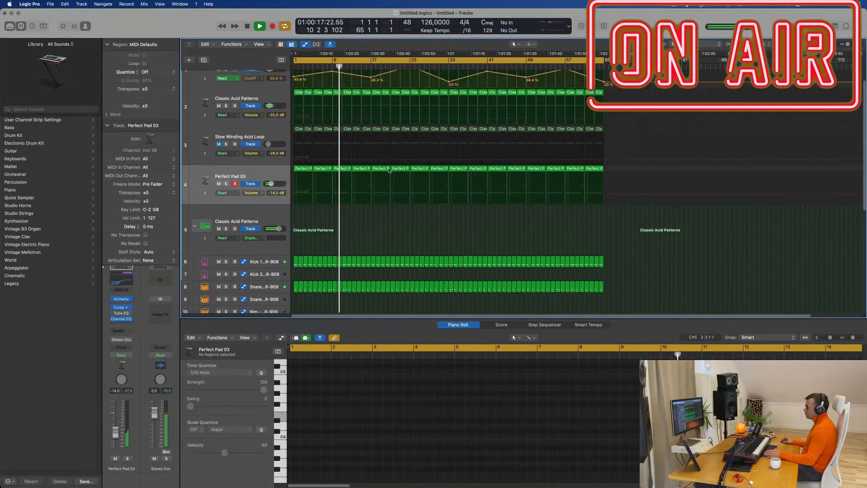
click(258, 151)
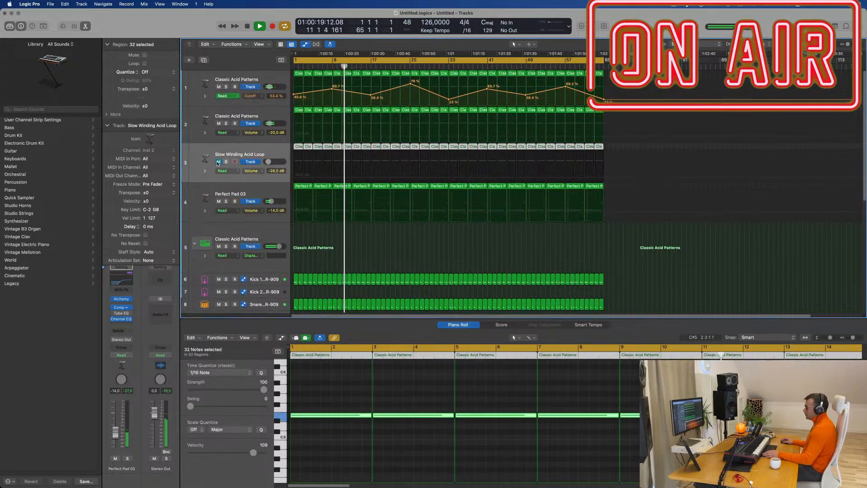
click(121, 299)
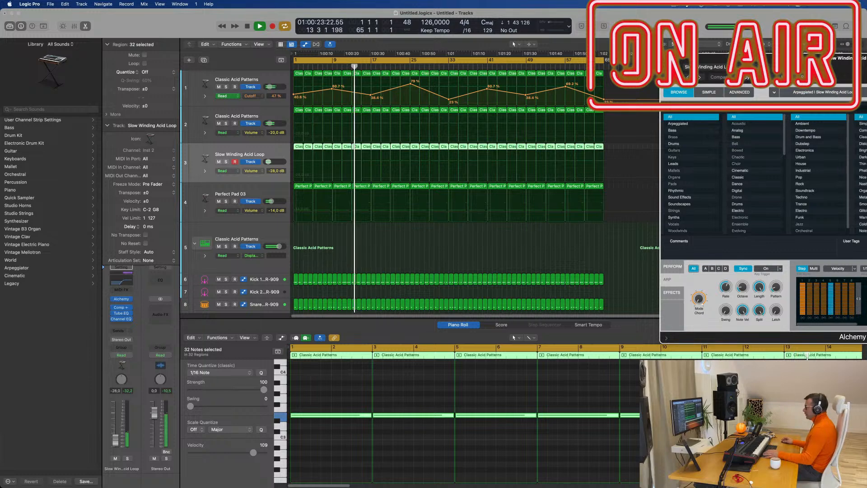
key(space)
drag(841, 64, 449, 77)
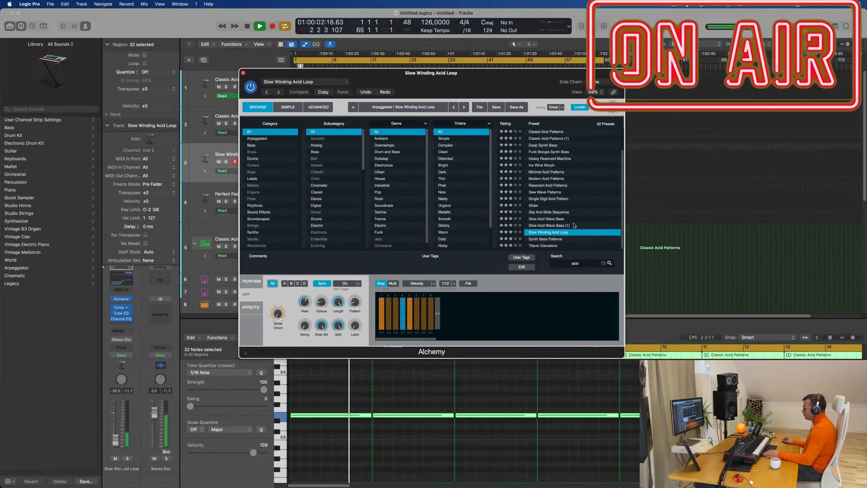
- Audition the Titanic Elevations and Slow Acid Wave Bass presets on the third track and move the synth window aside
click(557, 239)
click(550, 246)
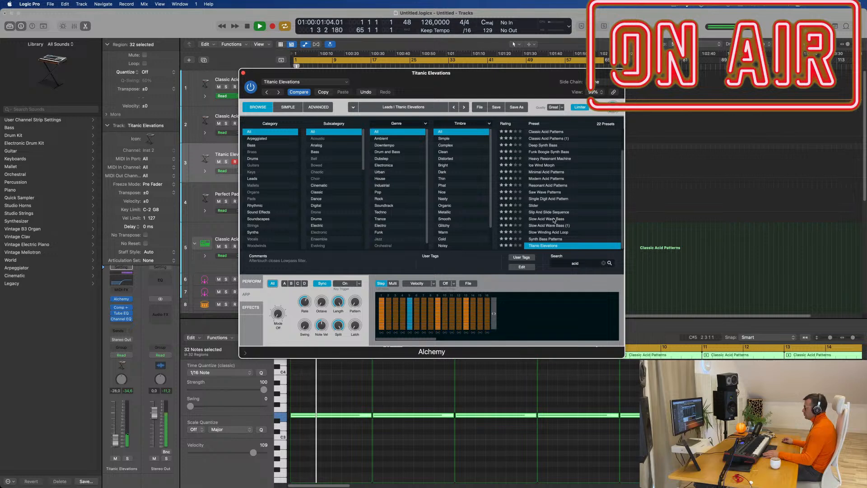
click(555, 219)
drag(491, 81, 609, 100)
- Audition more acid presets on the third track, from Acid Etched Bass and Astro Funk to Deep Synth Bass and Funk Boogie Synth Bass
scroll(677, 151, up, 2)
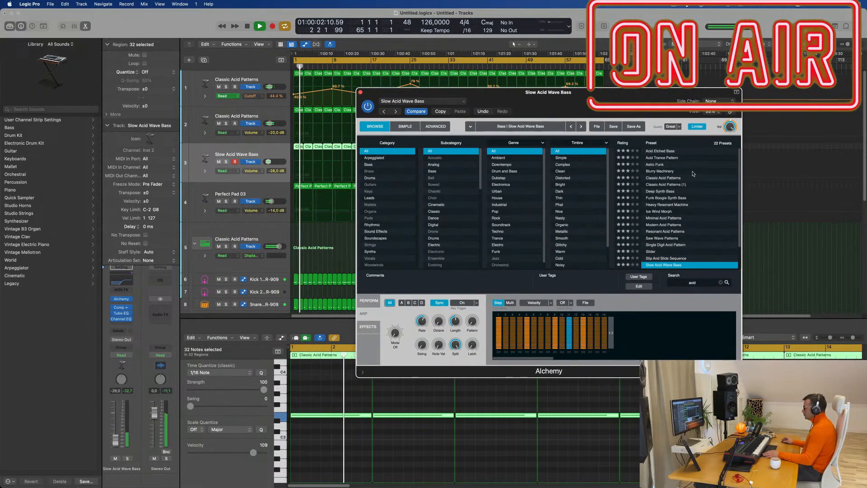
click(669, 151)
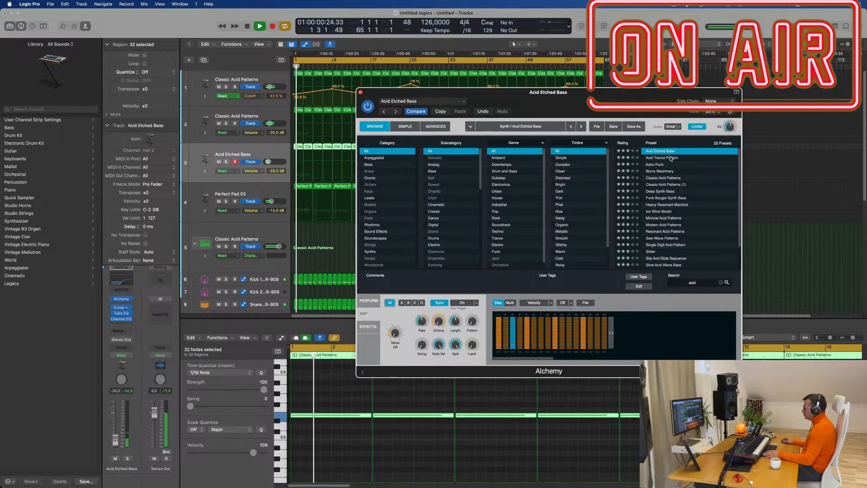
click(672, 158)
click(672, 164)
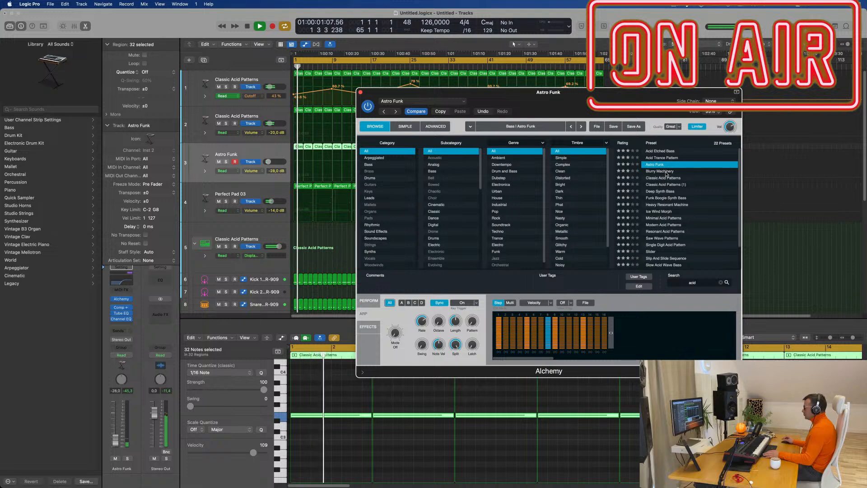
click(667, 173)
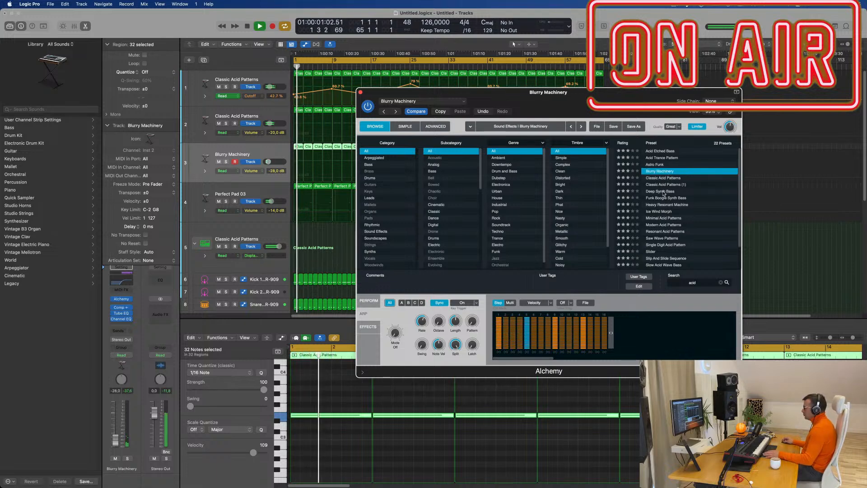
click(662, 192)
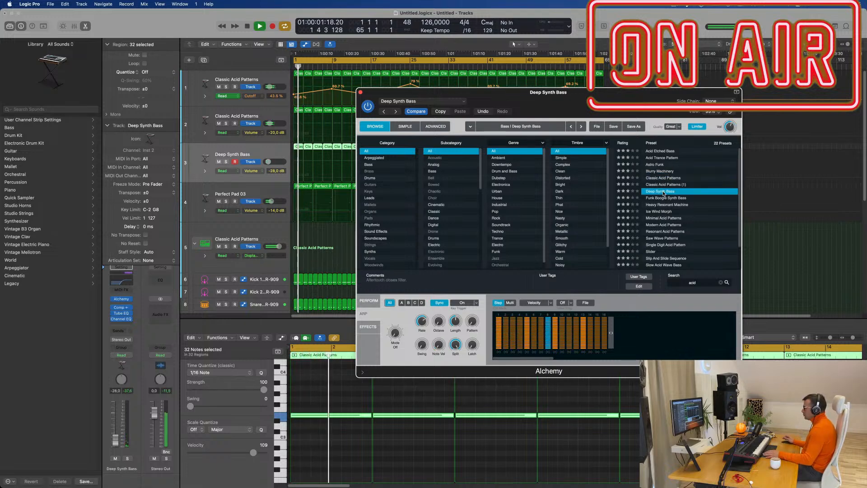
click(664, 197)
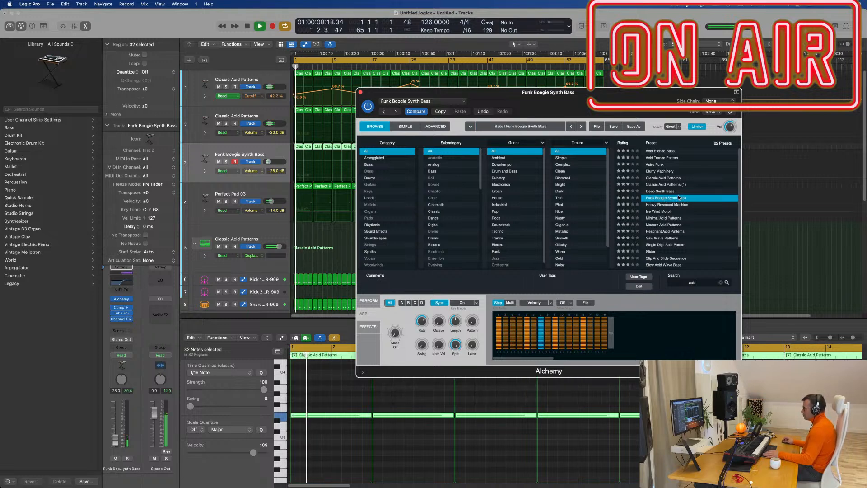
- Filter the acid presets to the Arpeggiated category and load Saw Wave Patterns on the third track
click(376, 158)
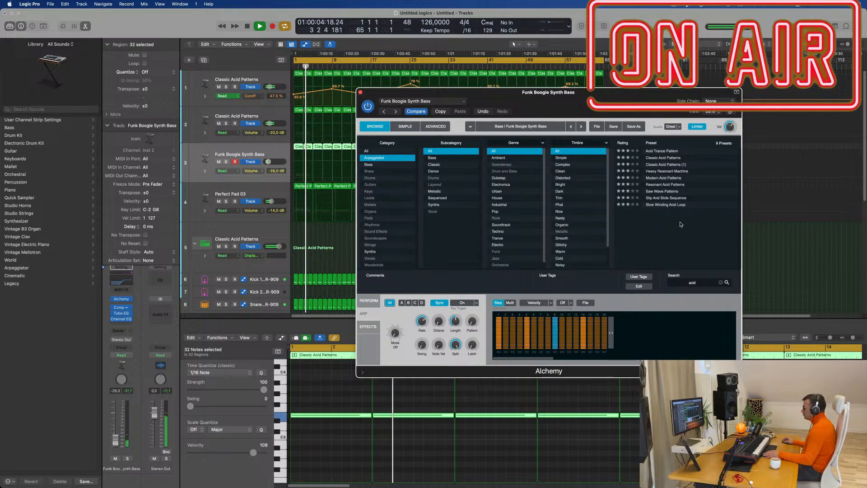
click(668, 191)
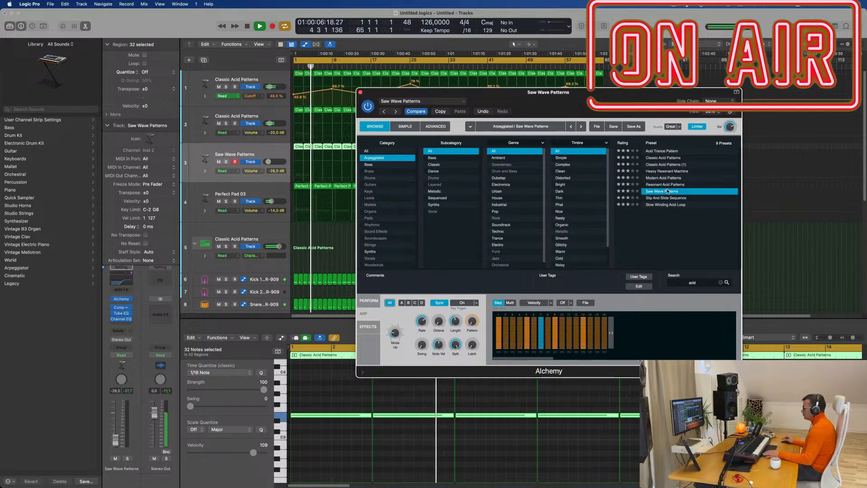
drag(599, 96, 649, 95)
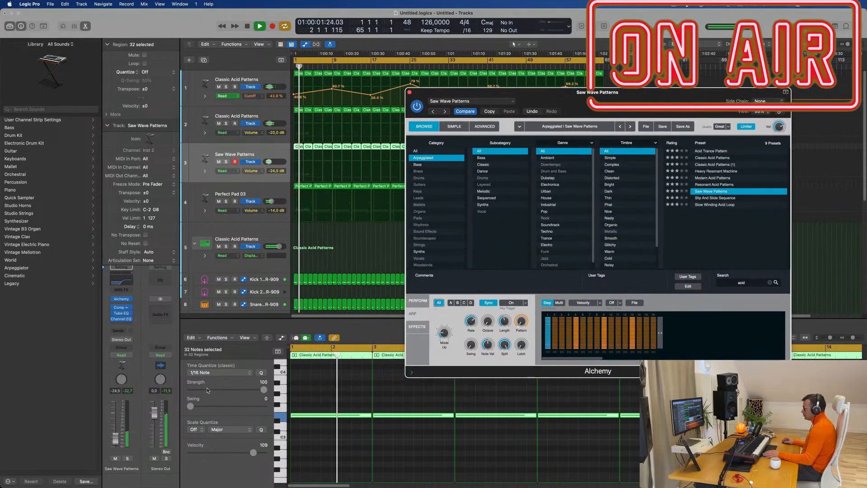
- Audition the Saw Wave Patterns preset's performance variations and choose Acid Pulse
click(417, 300)
click(477, 316)
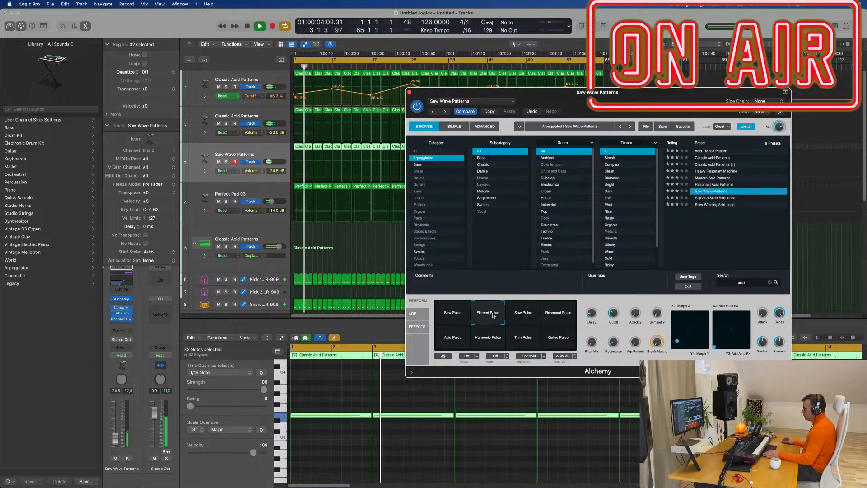
click(528, 313)
click(558, 313)
click(565, 339)
click(523, 339)
click(488, 339)
click(454, 341)
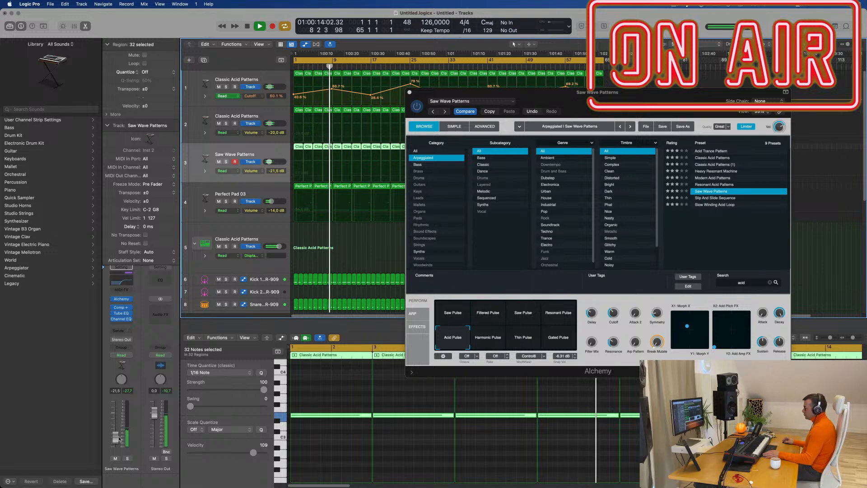
- Lower the synth's cutoff to about 15%, set the Saw Wave Patterns track's volume to -19.5 dB, and close the synth
click(612, 315)
drag(612, 315, 611, 328)
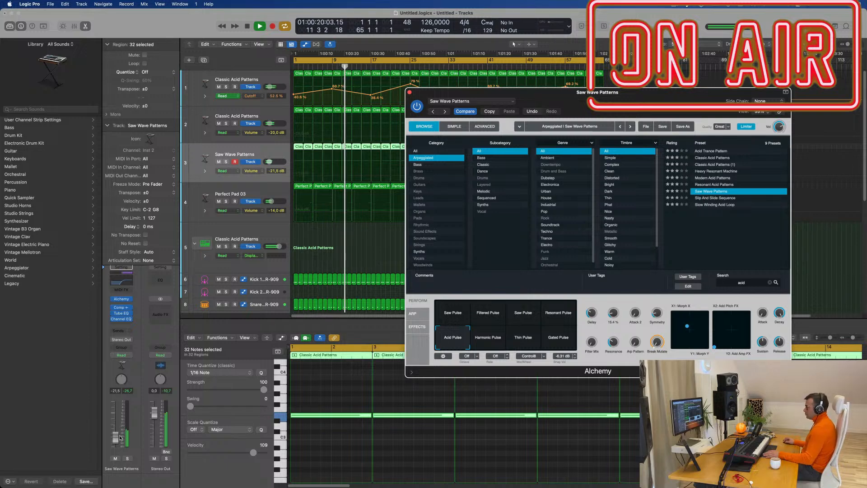
drag(116, 438, 115, 436)
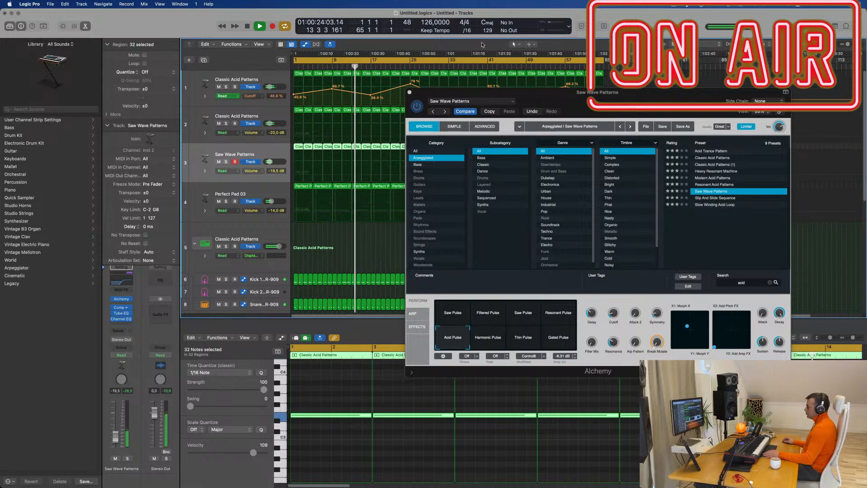
click(410, 93)
key(super+Left)
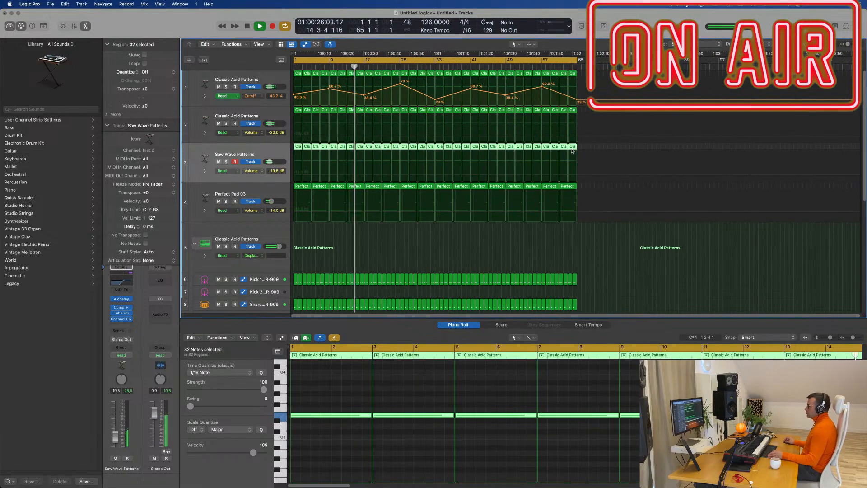
- Deselect the regions and solo the Saw Wave Patterns track briefly to check its sound alone
click(395, 262)
scroll(414, 255, up, 4)
scroll(470, 247, down, 2)
scroll(471, 247, down, 2)
scroll(326, 234, up, 2)
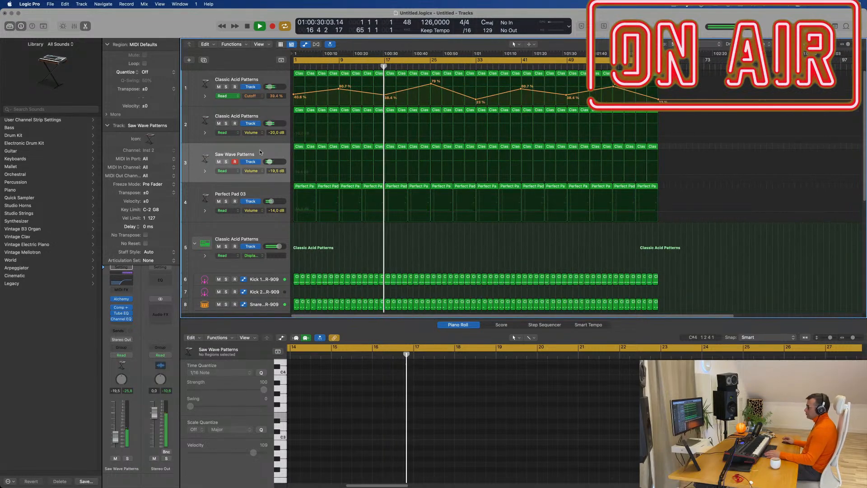
click(227, 162)
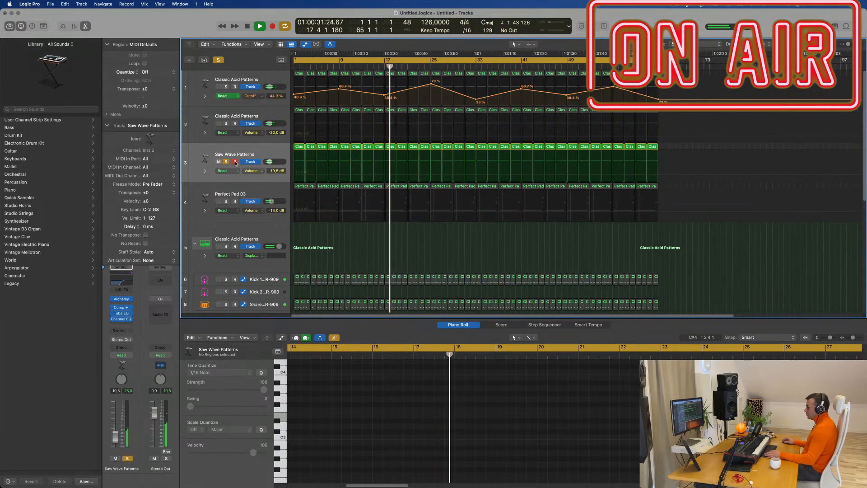
click(226, 162)
- Set the low-cut filter in the Saw Wave Patterns track's Channel EQ just above 100 Hz and trim the track's volume to -20.0 dB
click(274, 155)
click(121, 318)
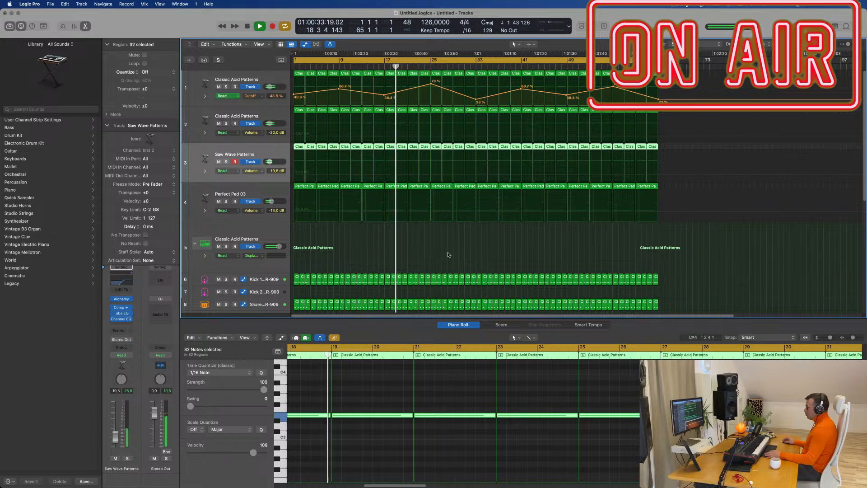
drag(505, 264, 513, 238)
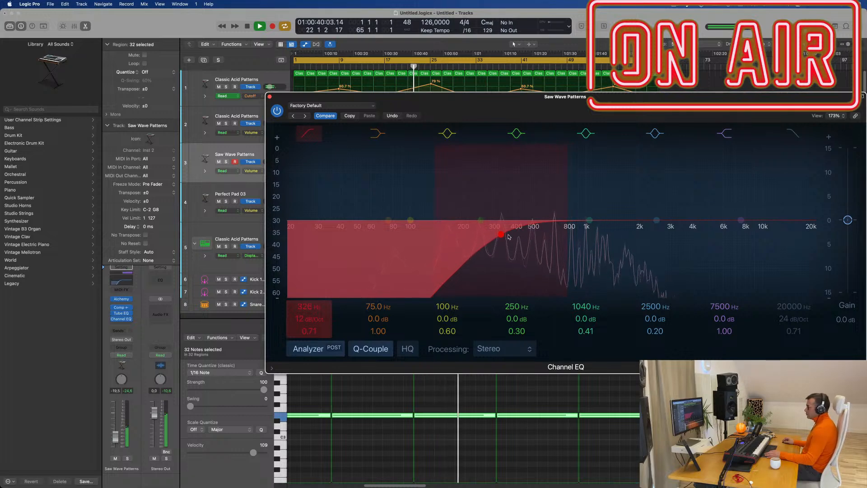
drag(498, 234, 431, 233)
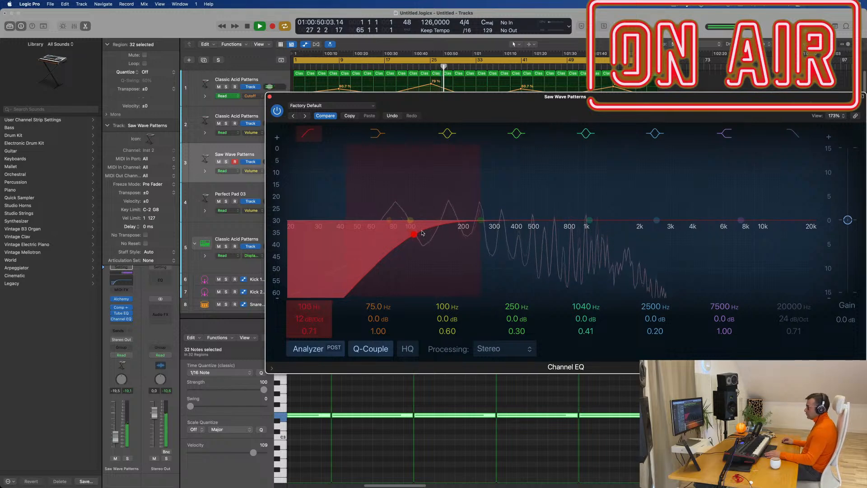
click(270, 97)
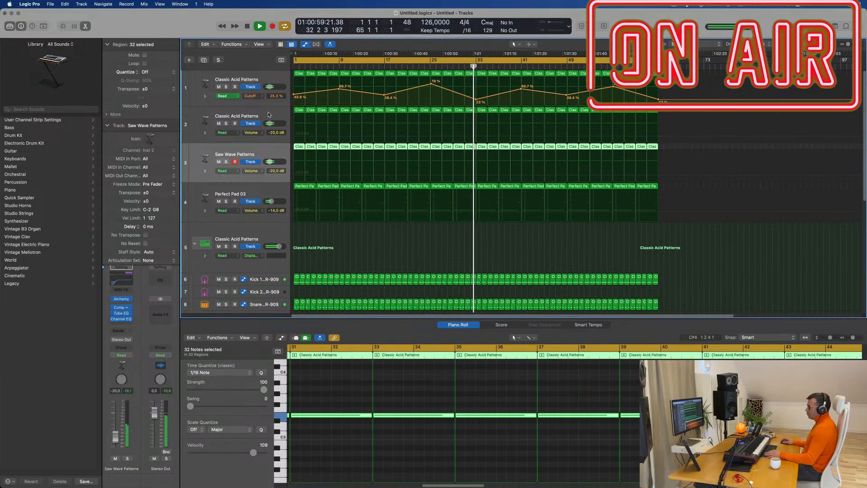
- Add a Channel EQ to the second Classic Acid Patterns track and boost its 75 Hz low shelf by 3.3 dB
key(Up)
click(122, 286)
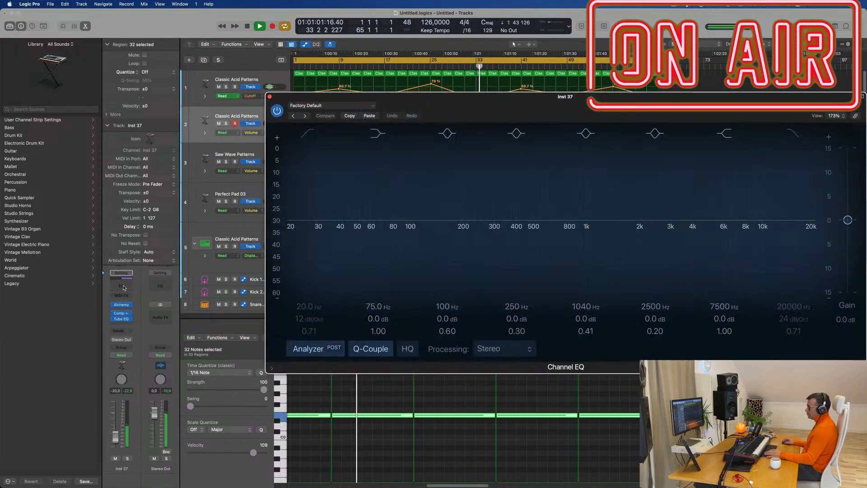
drag(388, 220, 388, 211)
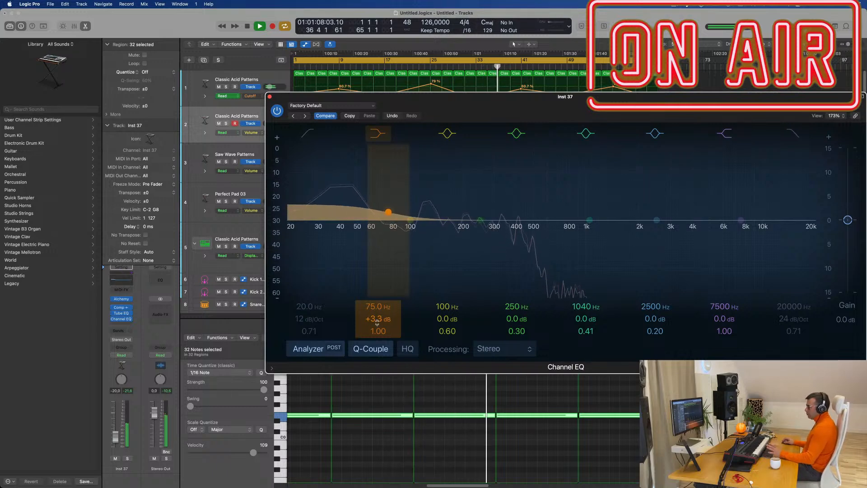
click(270, 96)
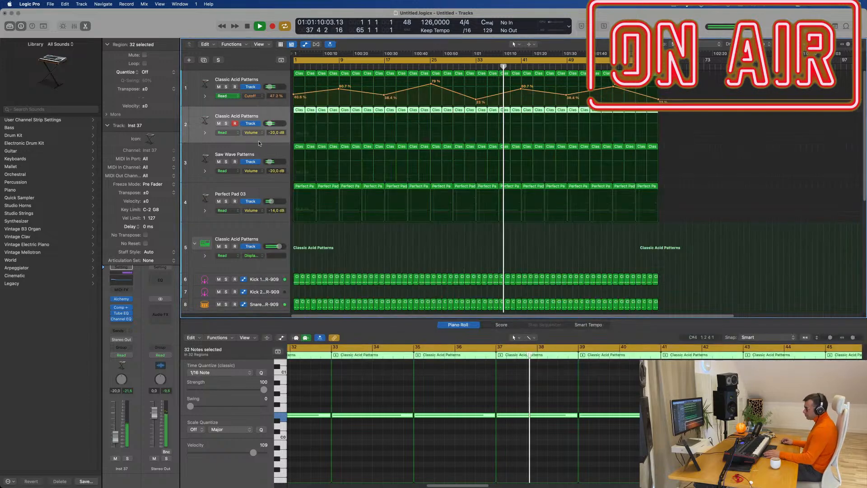
- Compare the Saw Wave Patterns track with the second Classic Acid Patterns track by soloing them, and clear the solos
click(267, 148)
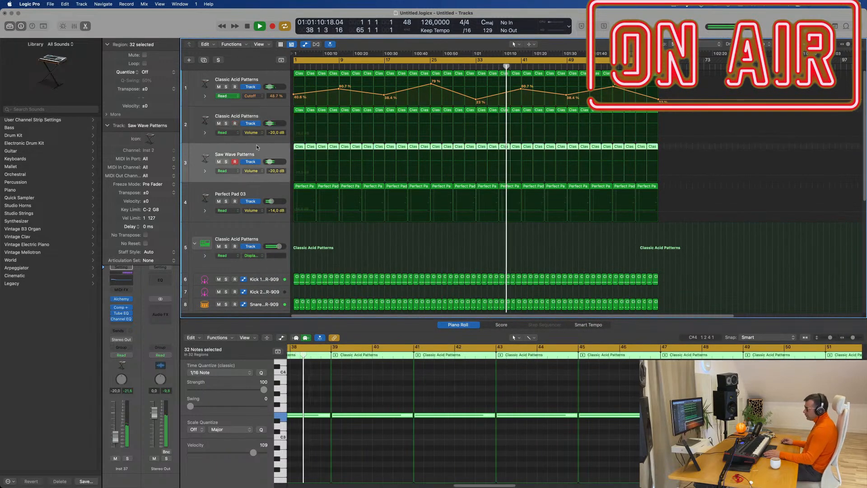
click(226, 161)
click(227, 124)
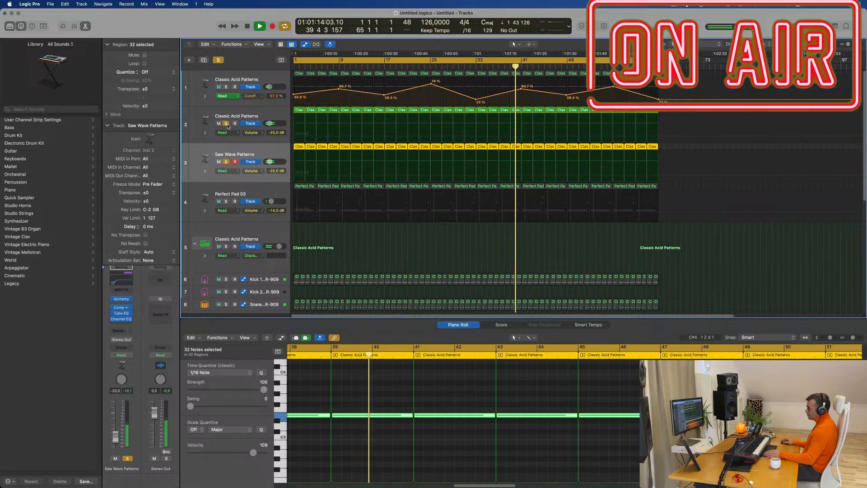
click(227, 125)
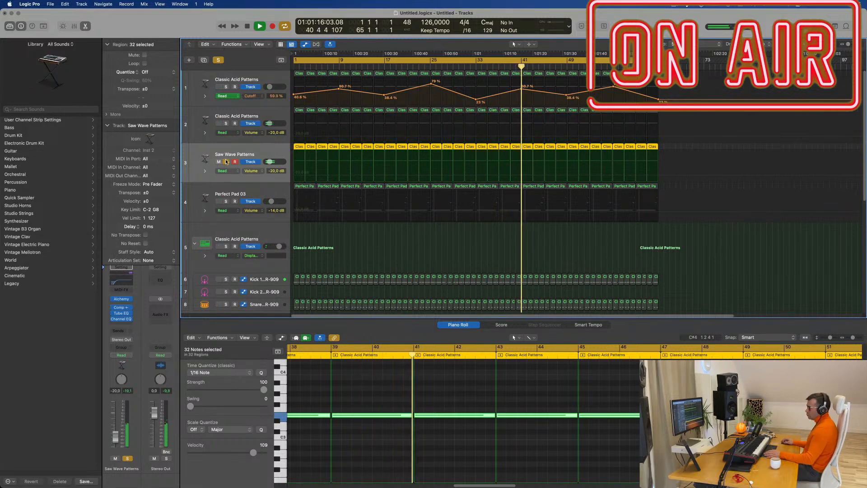
key(s)
- Select the first Classic Acid Patterns track and zoom the arrangement out horizontally
click(273, 76)
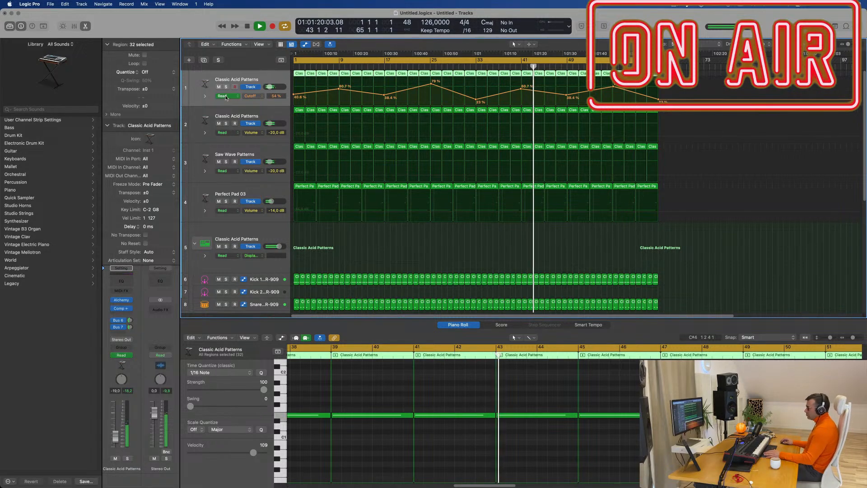
key(super+Left)
key(super+Left)
key(super+Left)
key(super+Left)
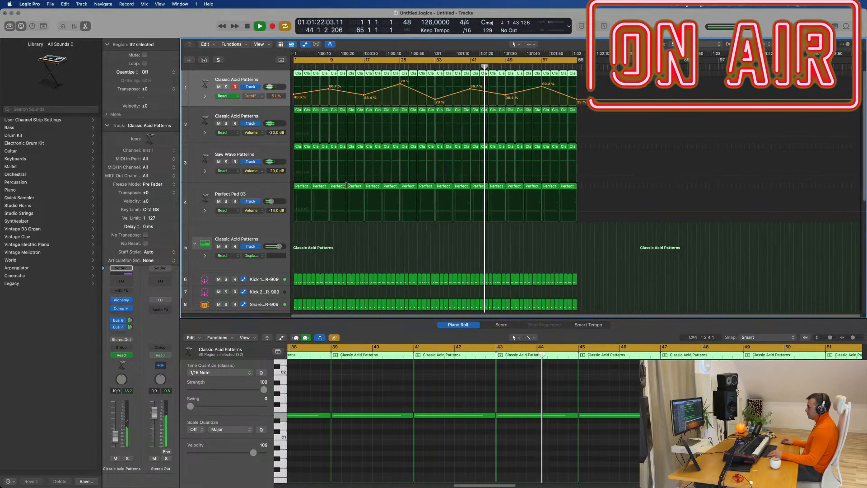
- Clear the region selection and expand the Roland TR-808 track stack to show its individual drum tracks
scroll(371, 202, down, 3)
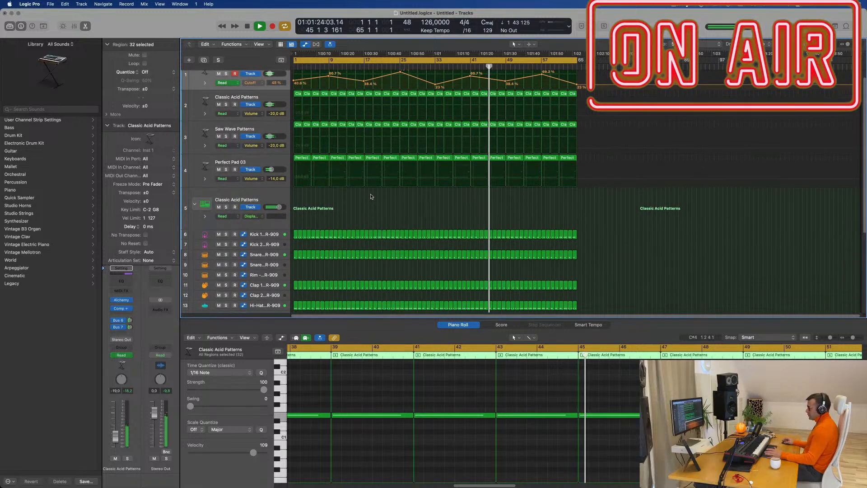
scroll(396, 214, down, 2)
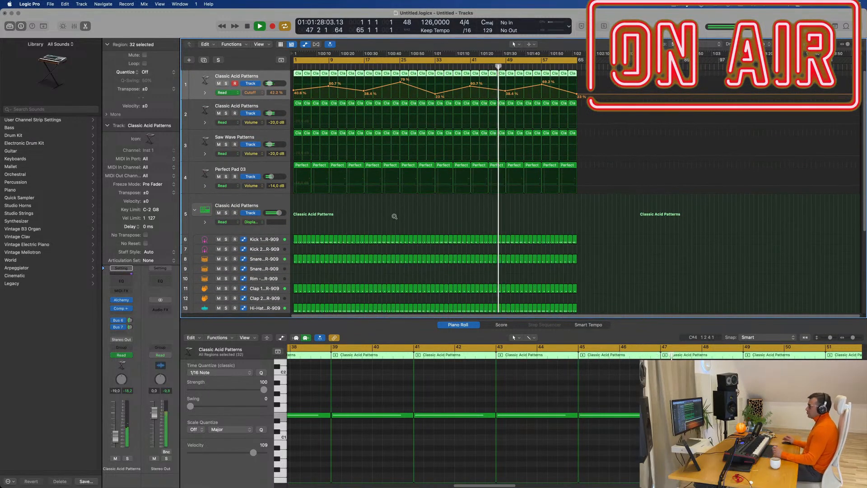
click(394, 218)
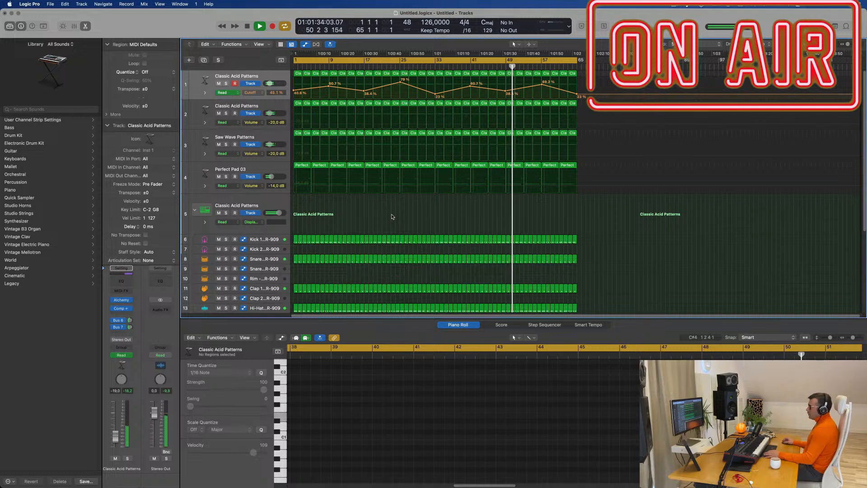
scroll(393, 216, down, 5)
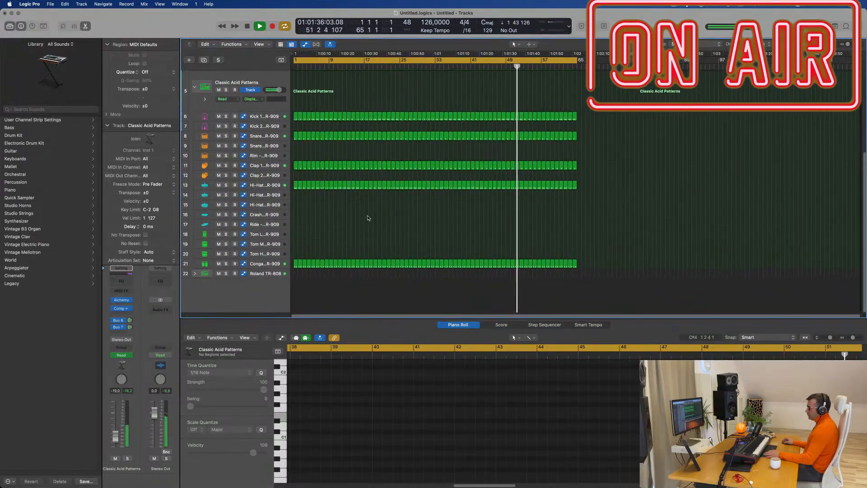
click(195, 275)
scroll(336, 241, down, 6)
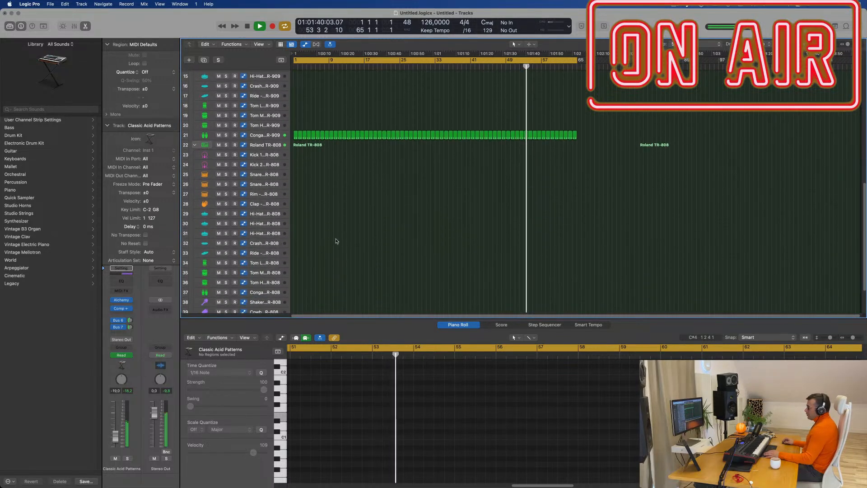
scroll(330, 223, down, 1)
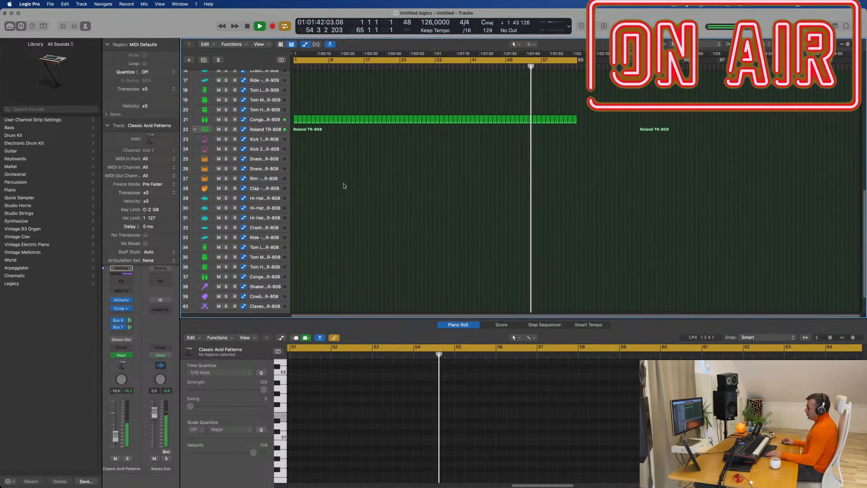
- Copy the first Conga region of the TR-909 kit to bar 1 of the Shaker - Roland TR-808 track
click(296, 120)
drag(296, 122, 296, 287)
scroll(327, 382, up, 5)
scroll(327, 382, up, 4)
- Rework the shaker region's notes by deleting the short ones after beat 4 and duplicating the rest to fill the bar with sixteenths
drag(326, 396, 350, 395)
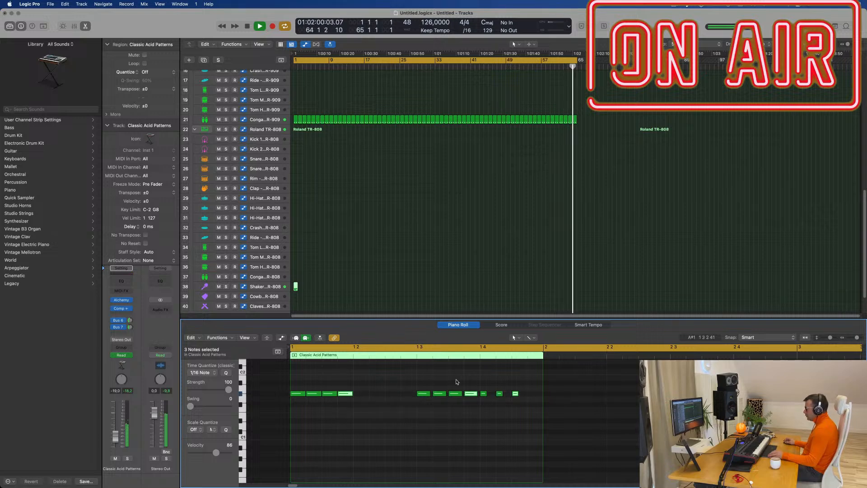
drag(544, 405, 481, 389)
key(BackSpace)
key(super+a)
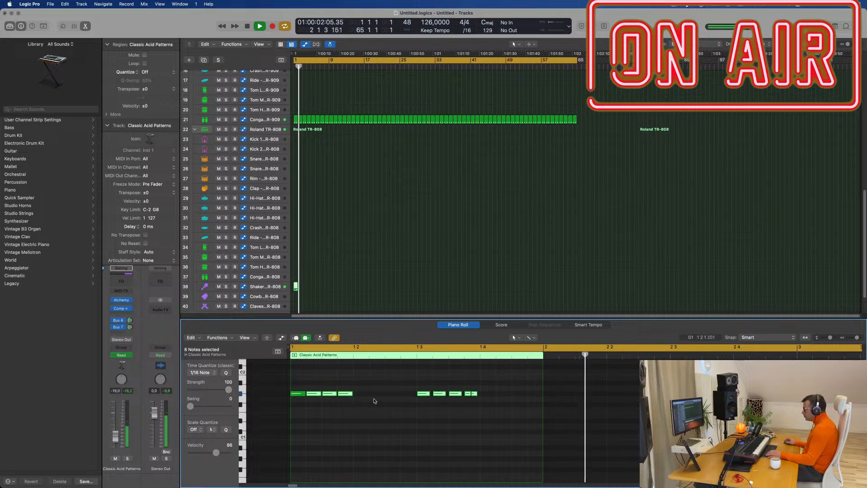
key(space)
drag(487, 392, 312, 406)
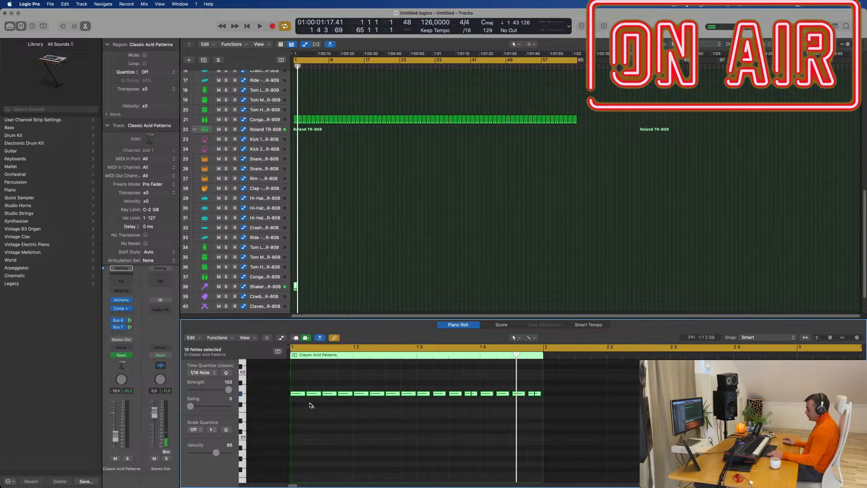
- Transpose all the shaker notes up one octave and play them on the Shaker - Roland TR-808 track
key(Delete)
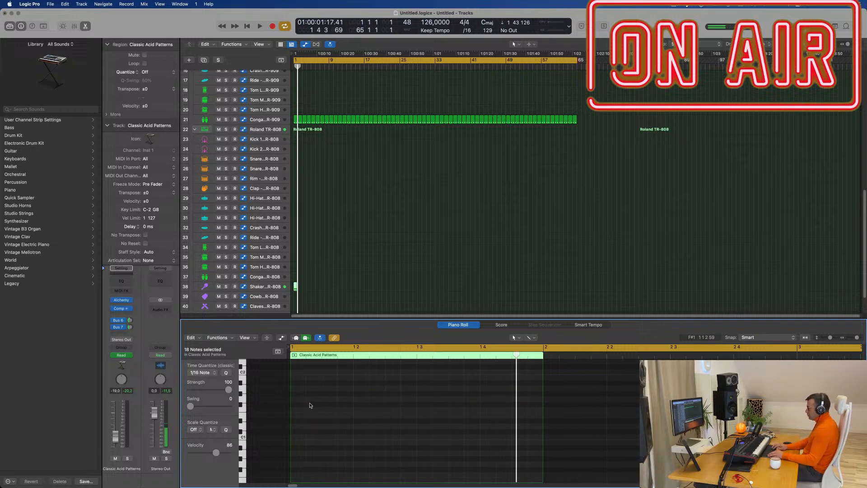
click(268, 290)
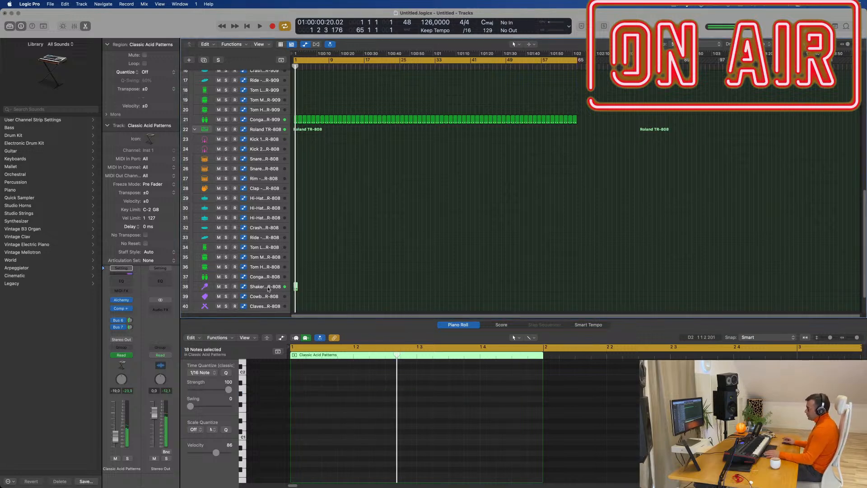
key(space)
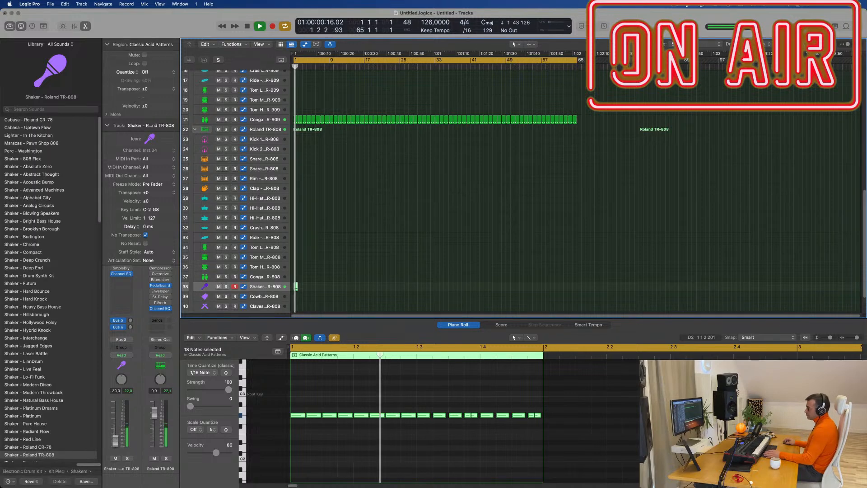
- Repeat the shaker region along its track up to bar 65 and delete the surplus copies beyond it
drag(311, 288, 290, 289)
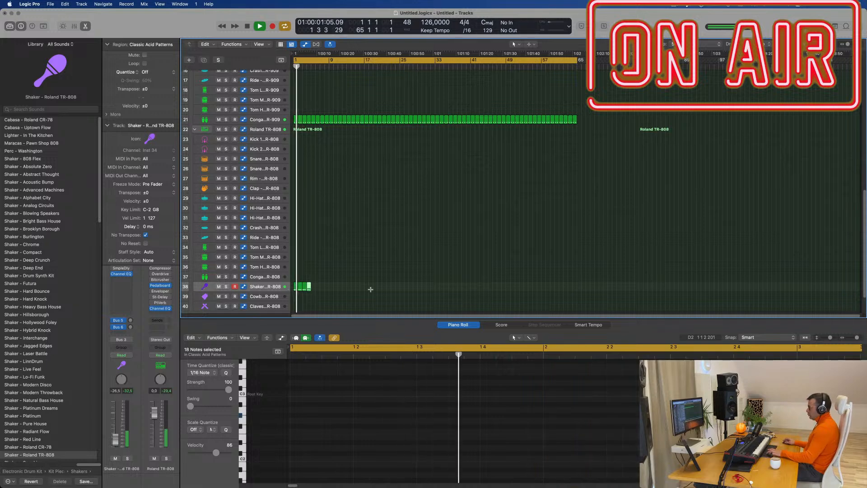
drag(377, 290, 285, 294)
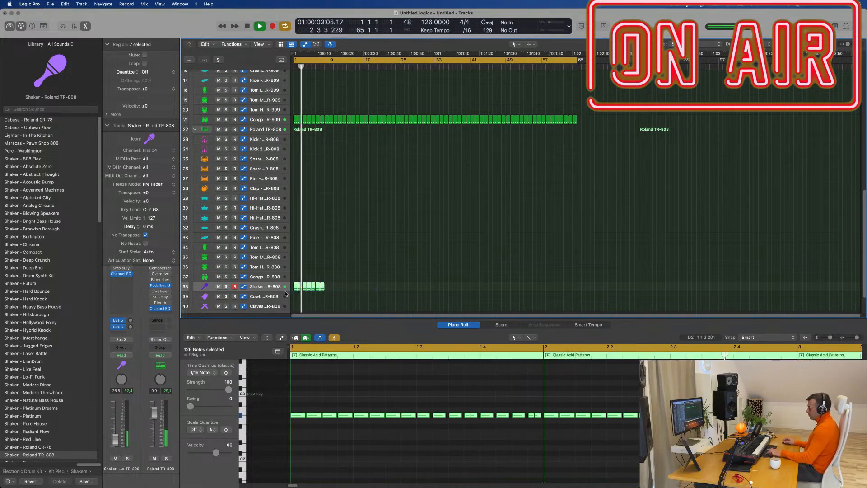
key(super+r)
key(super+r)
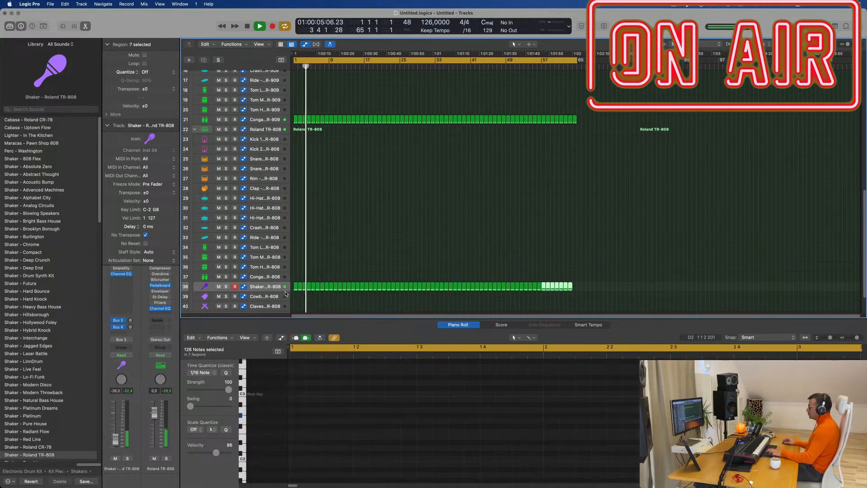
drag(609, 110, 577, 290)
key(Delete)
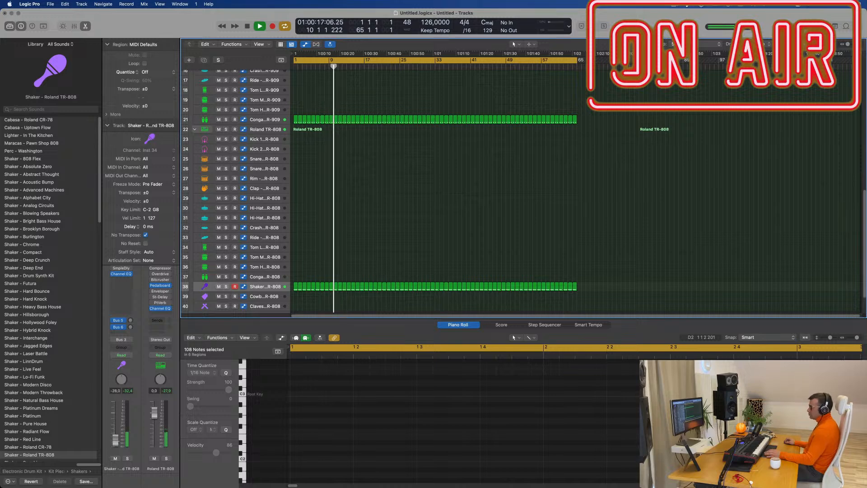
- Copy the Compressor from the second Classic Acid Patterns track to the Shaker - Roland TR-808 track and set its output gain to about -5.5 dB
key(x)
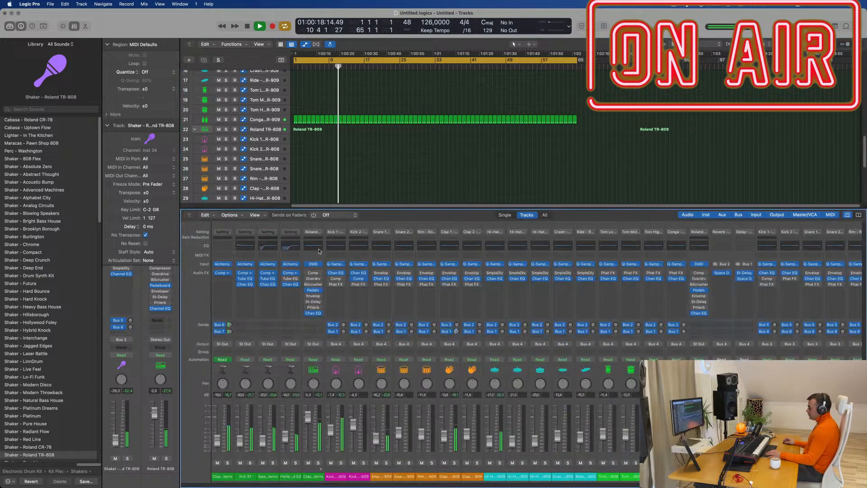
scroll(290, 259, right, 6)
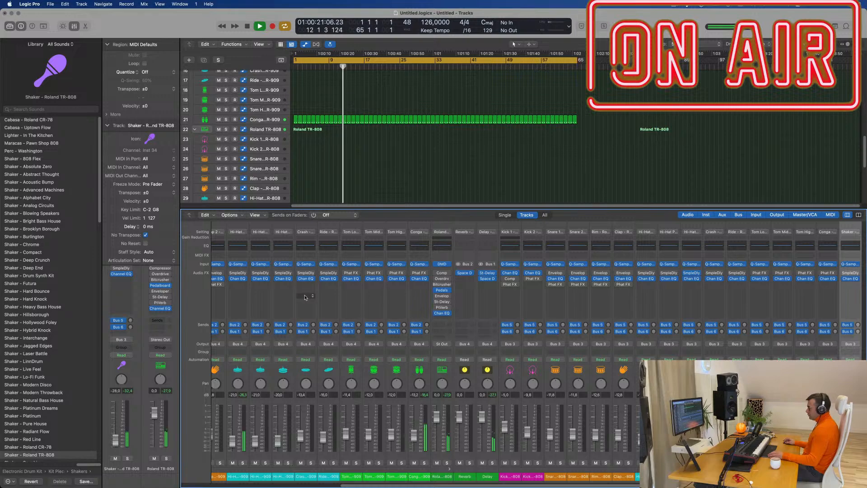
scroll(325, 302, left, 6)
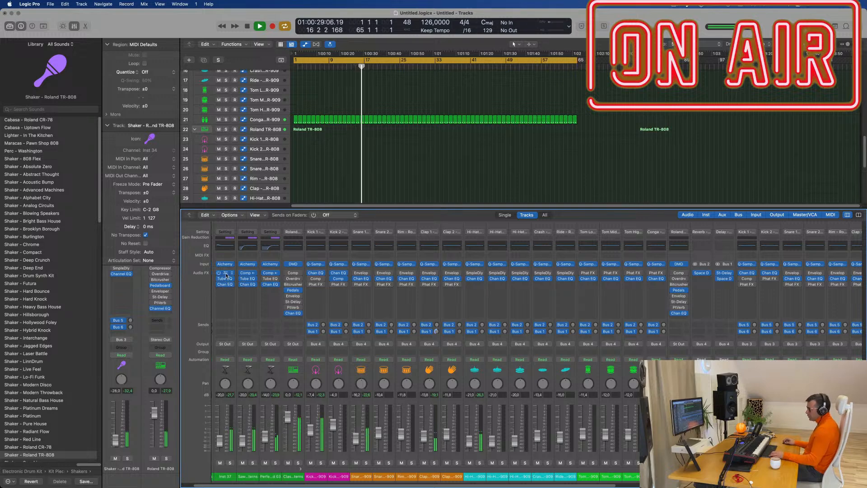
click(116, 285)
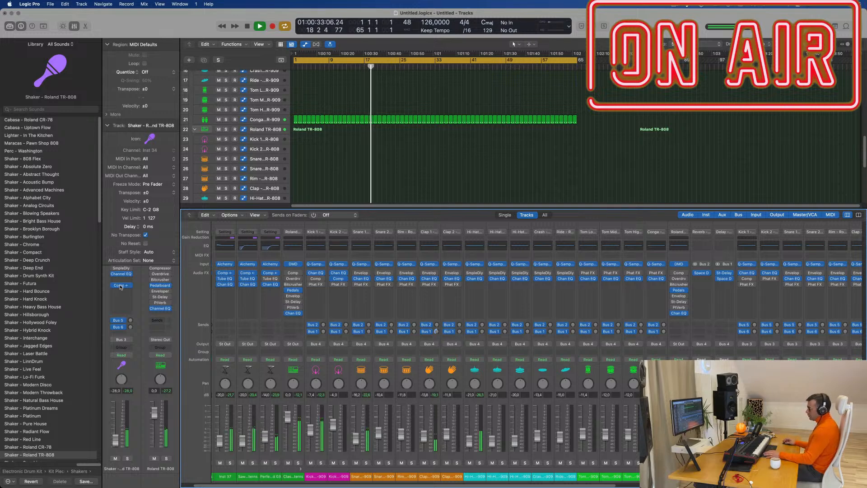
click(119, 285)
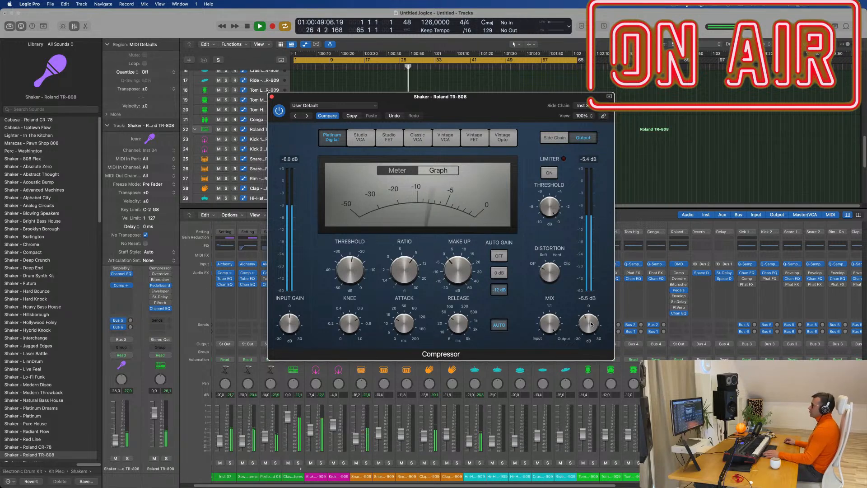
click(272, 97)
- Duplicate the Perfect Pad 03 track and copy the first Saw Wave Patterns region to bar 1 of the new track
scroll(473, 169, up, 10)
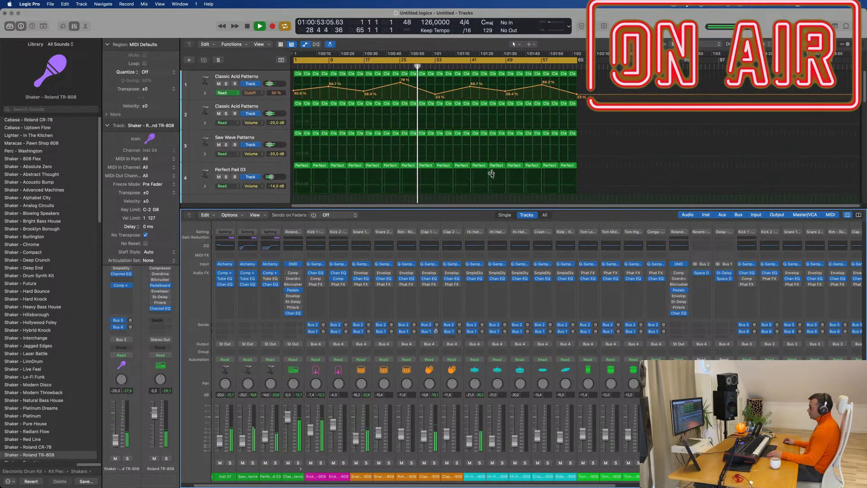
scroll(462, 172, down, 2)
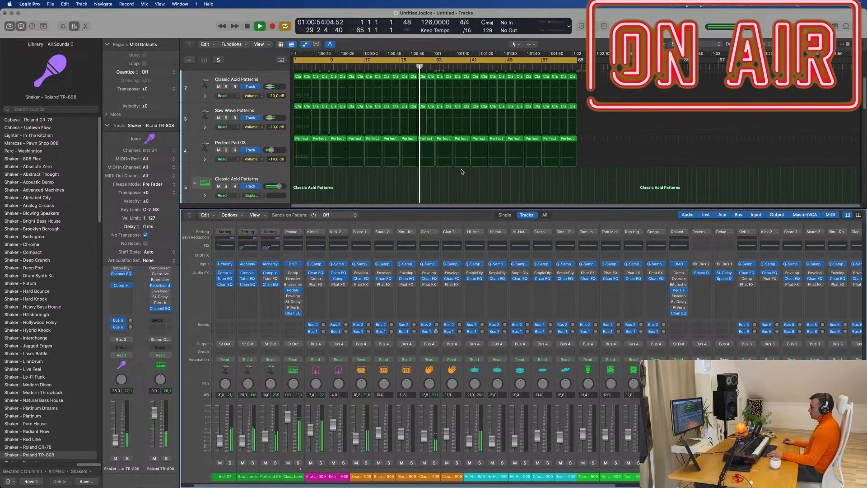
click(269, 138)
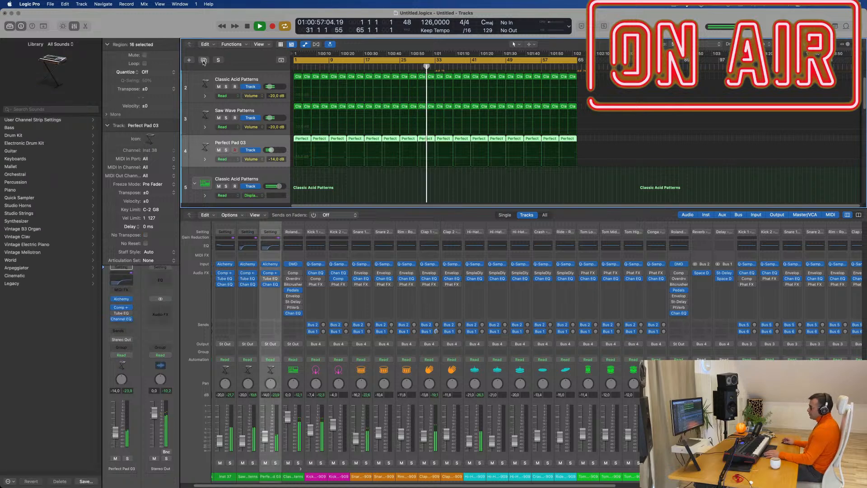
key(super+d)
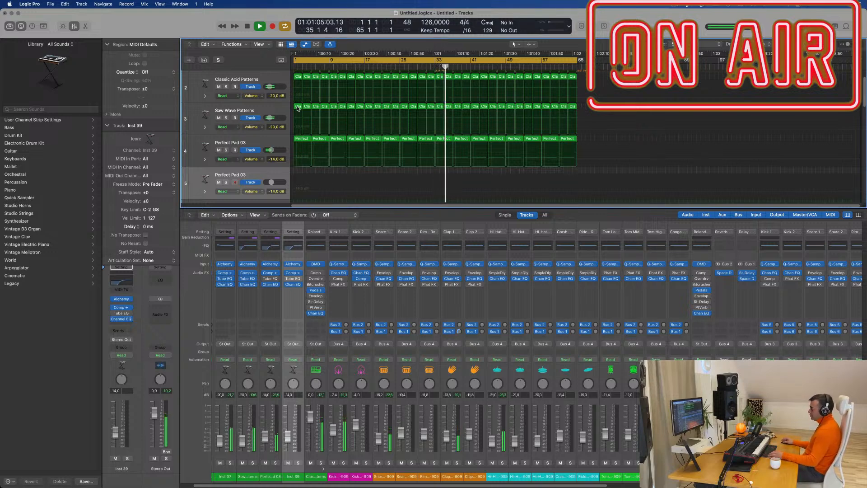
drag(293, 161, 292, 183)
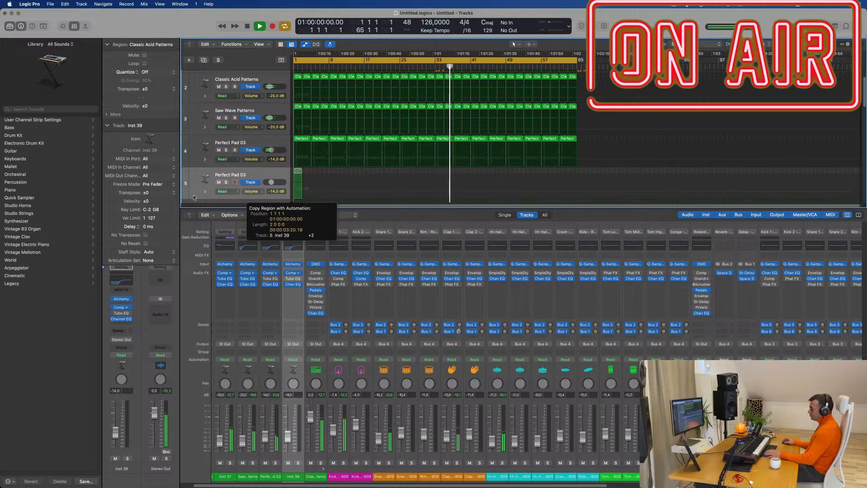
drag(210, 194, 210, 194)
- Replace Alchemy with Retro Synth as the instrument on the duplicated track and move its window clear of the arrangement
click(130, 300)
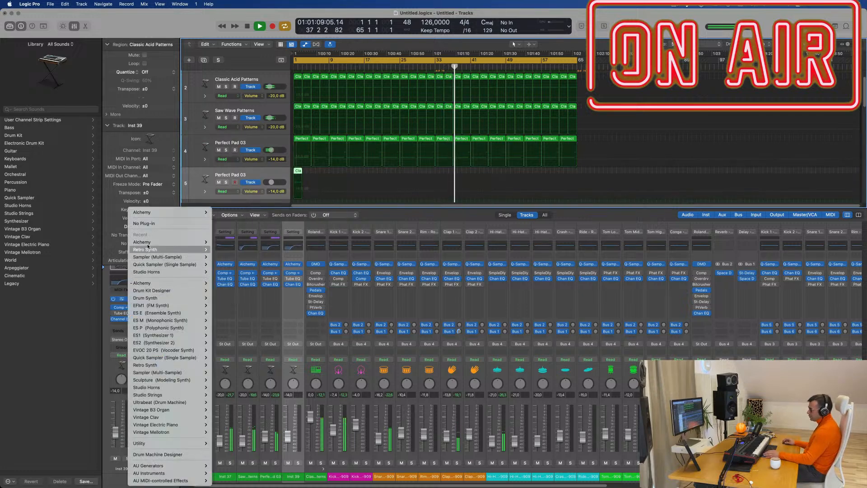
mouse_move(147, 251)
click(221, 250)
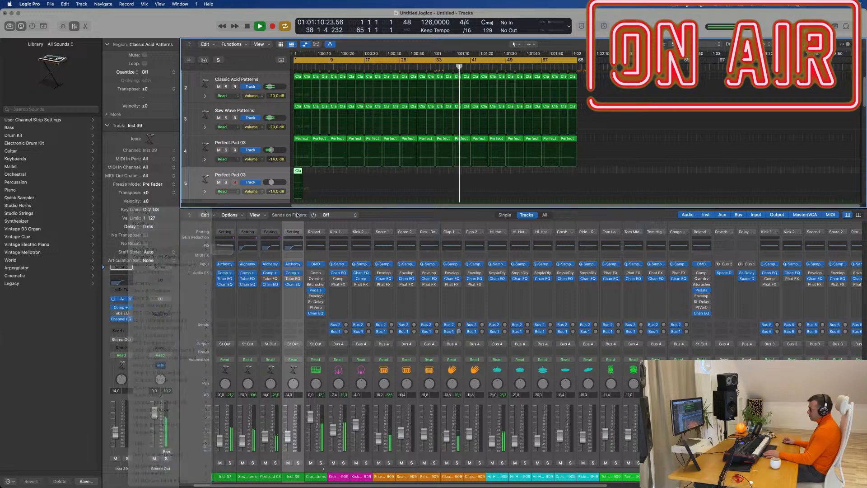
drag(415, 97, 674, 110)
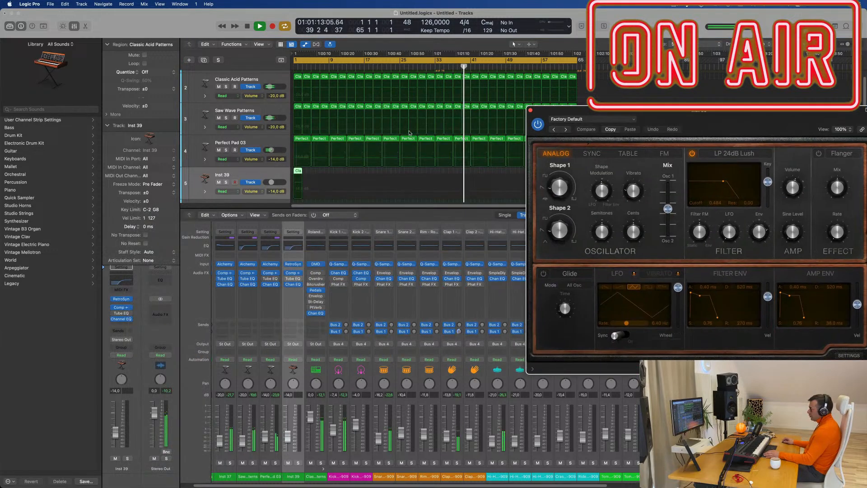
- Open the new track's region and duplicate its sustained note at octave intervals to stack three octaves
double_click(298, 171)
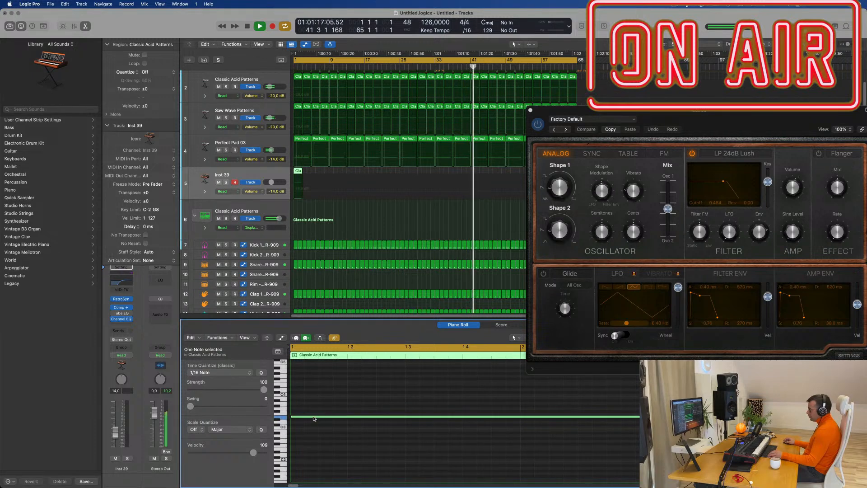
drag(316, 416, 314, 443)
scroll(315, 392, down, 1)
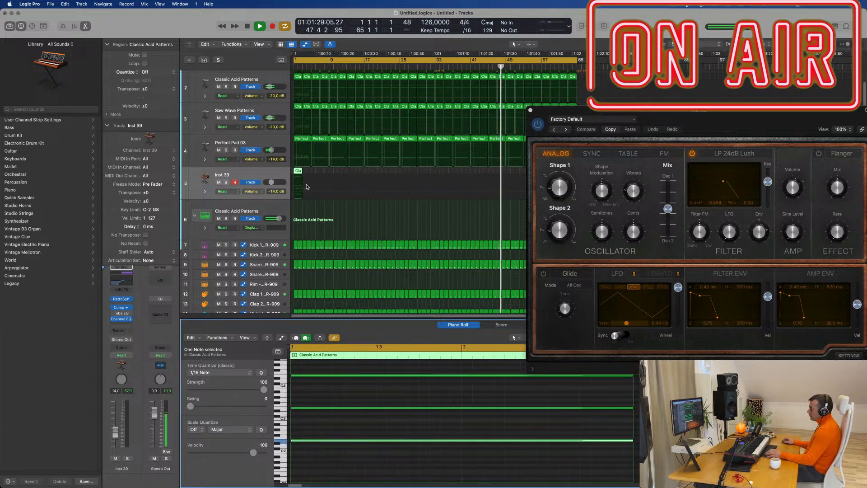
- Add an Arpeggiator MIDI effect to the Retro Synth track and arrange the two plug-in windows so both are accessible
click(128, 289)
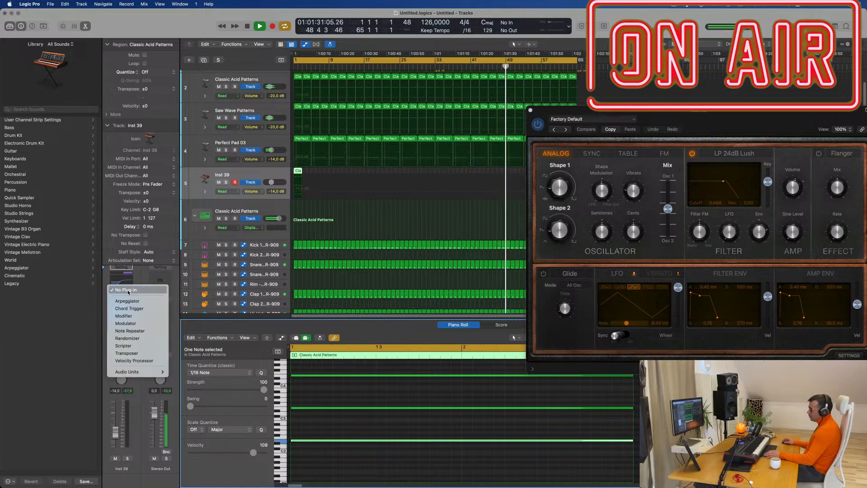
click(131, 302)
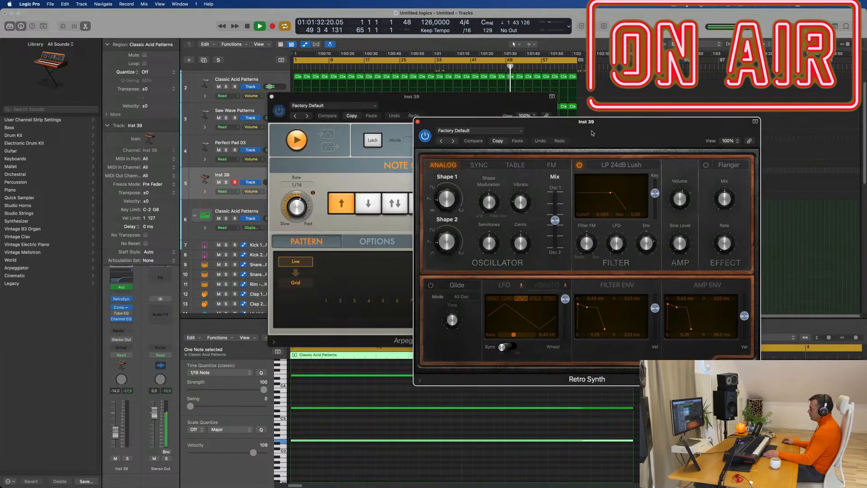
drag(561, 131, 268, 258)
drag(353, 96, 604, 79)
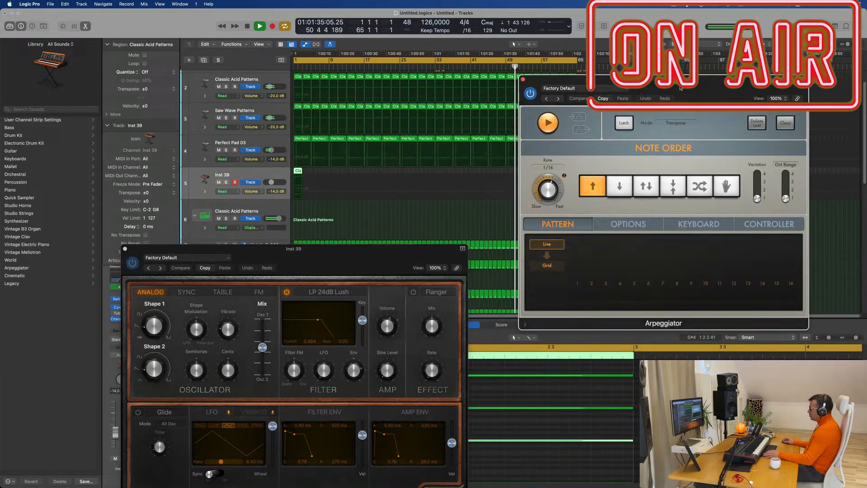
drag(348, 268, 457, 202)
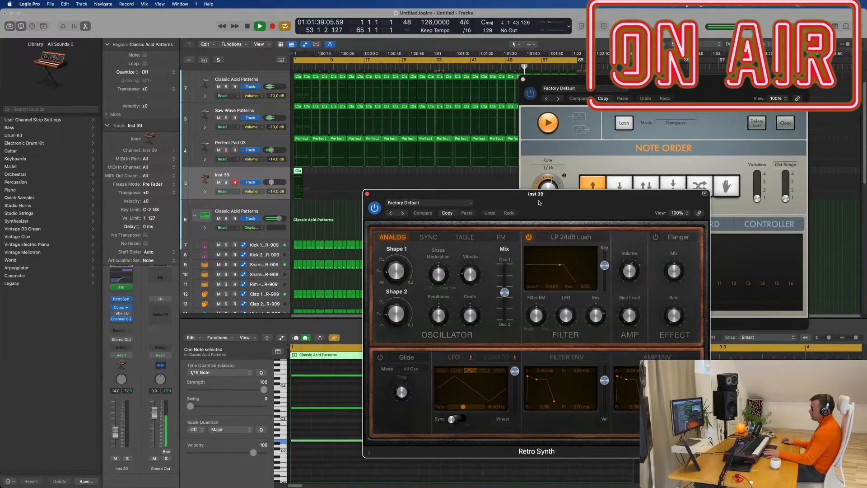
- Lower the Retro Synth filter cutoff to about 0.21 with resonance about 0.15, keeping the Arpeggiator window out of the way
drag(696, 96, 711, 260)
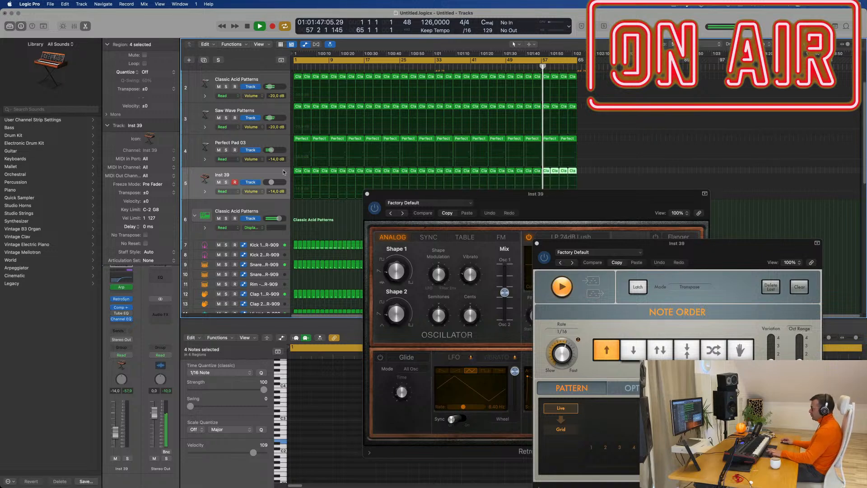
drag(527, 191, 526, 164)
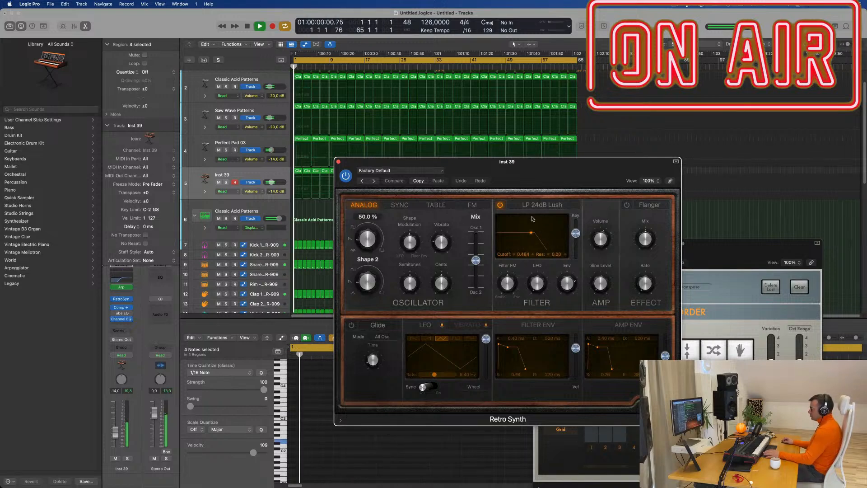
drag(532, 233, 528, 228)
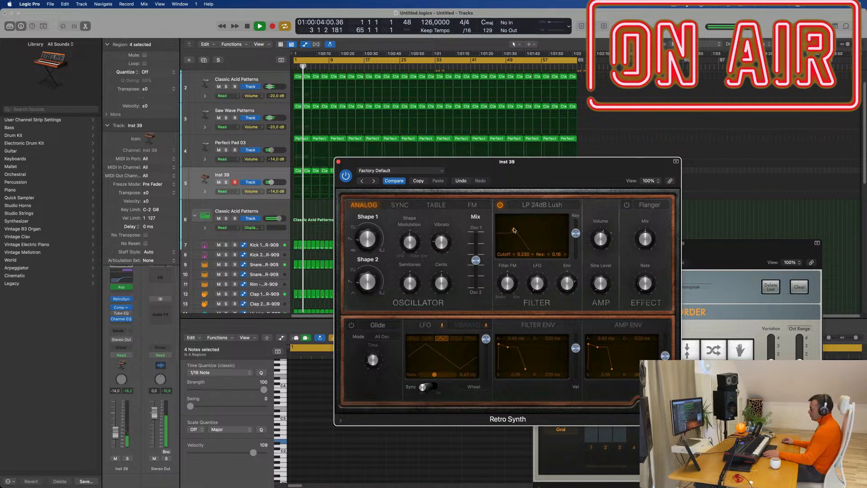
- Replay the arrangement and set the Retro Synth track's volume to -11.4 dB
key(space)
key(space)
drag(582, 163, 675, 162)
key(space)
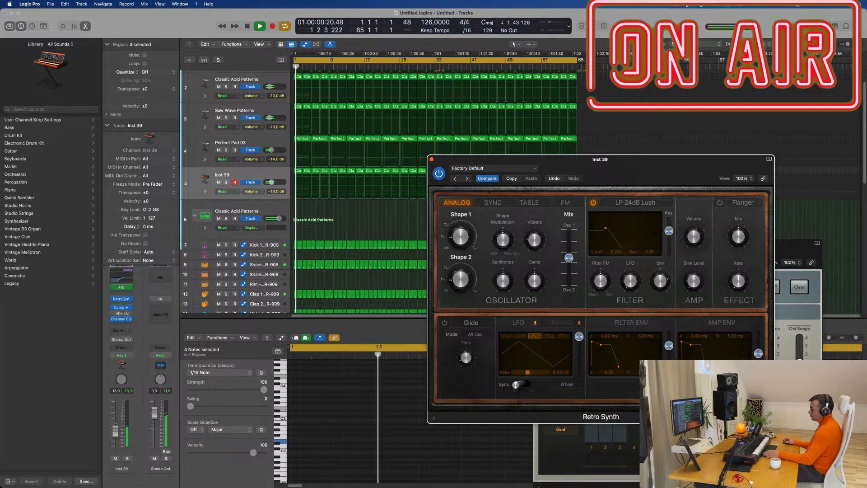
drag(115, 433, 116, 427)
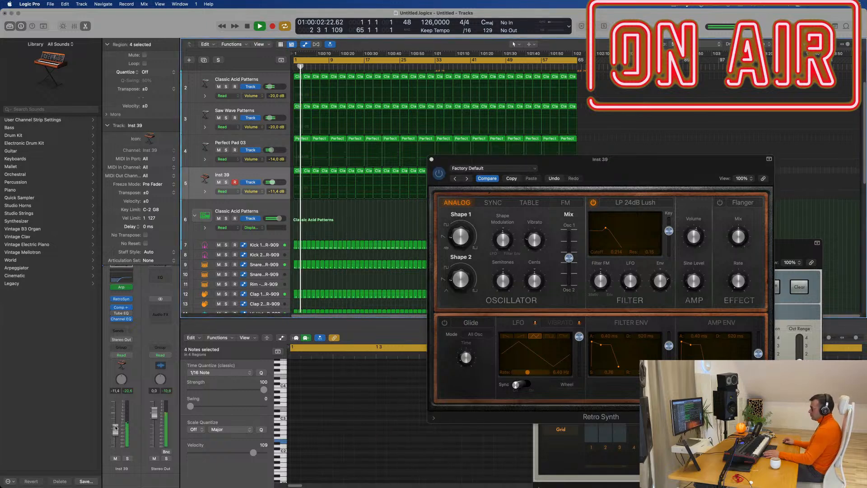
- Open the Retro Synth track's first region for note editing and select all its notes, clearing the plug-in windows away from the editor
drag(622, 159, 446, 241)
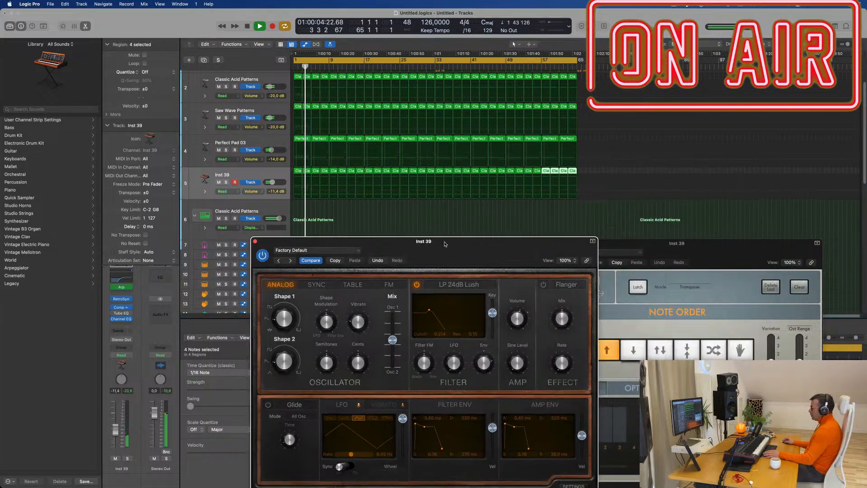
click(387, 218)
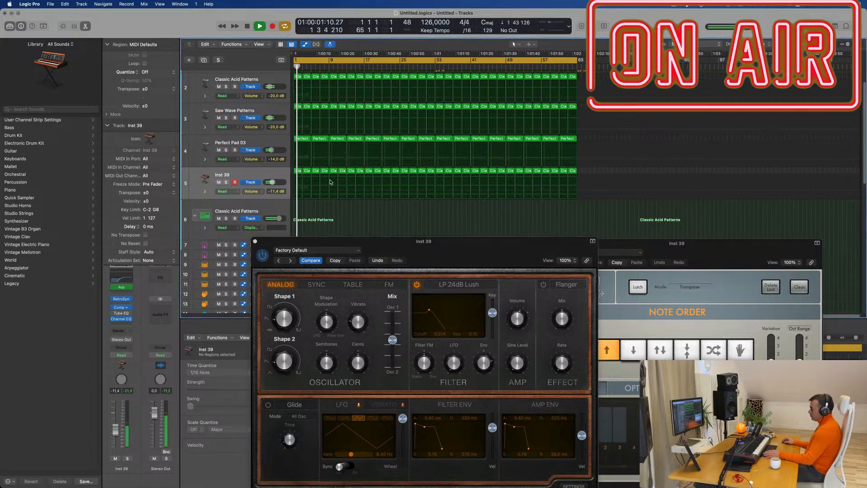
double_click(298, 172)
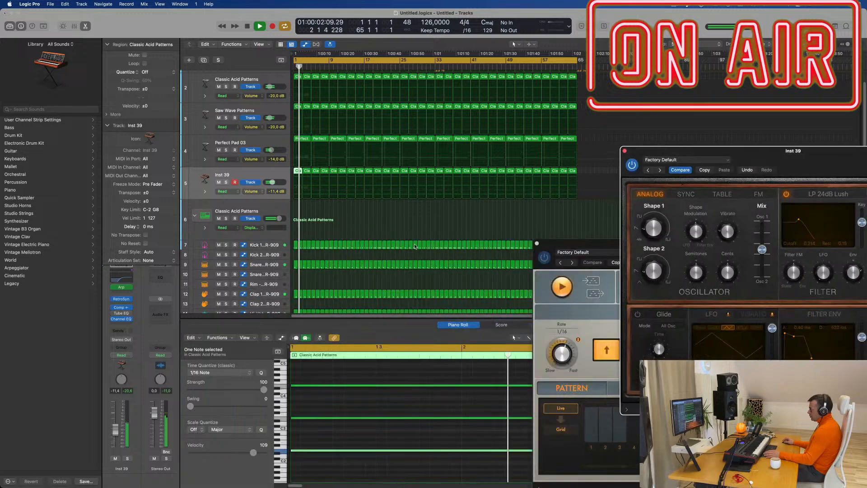
drag(537, 242, 625, 111)
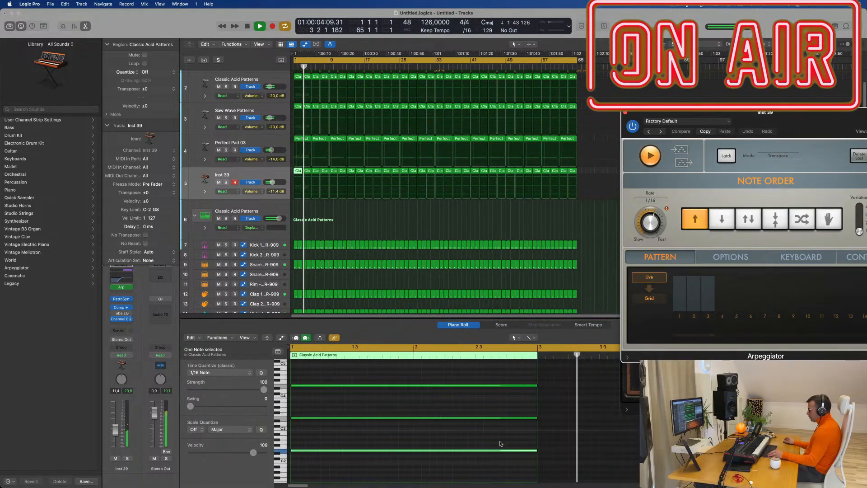
key(super+Right)
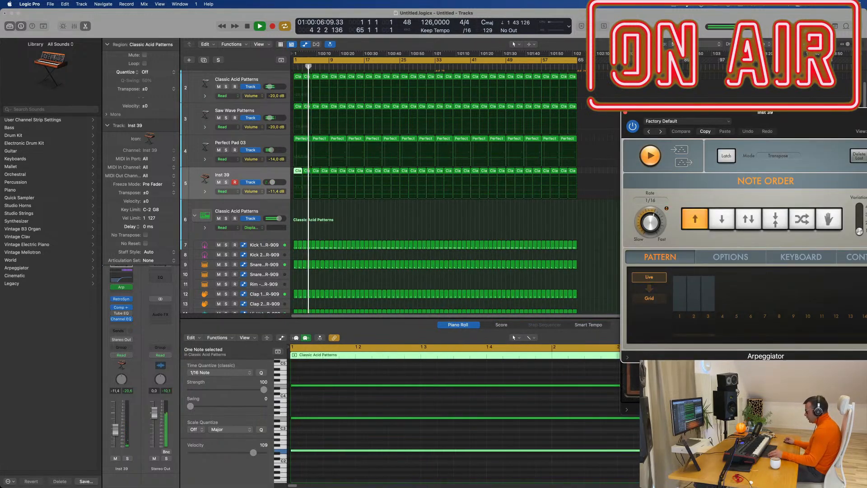
key(super+a)
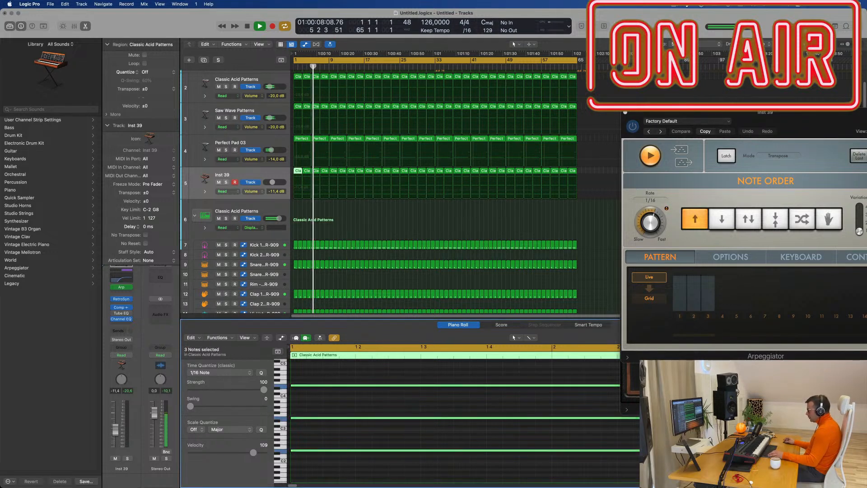
key(space)
key(space)
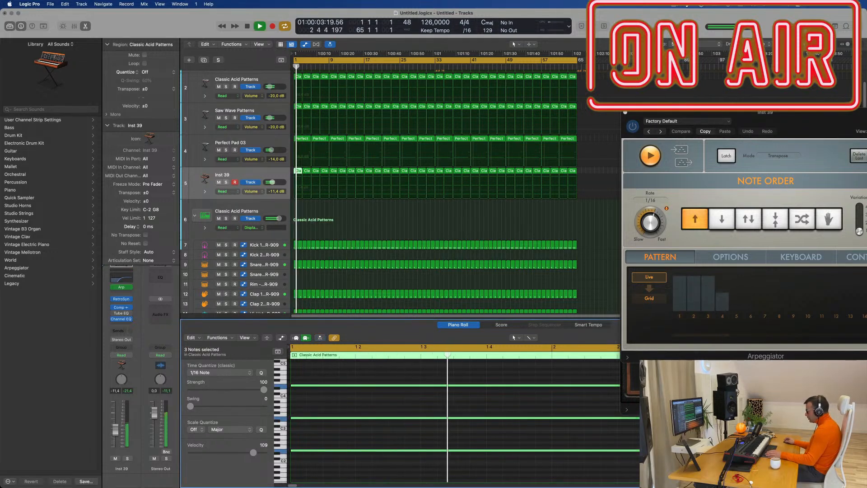
key(Return)
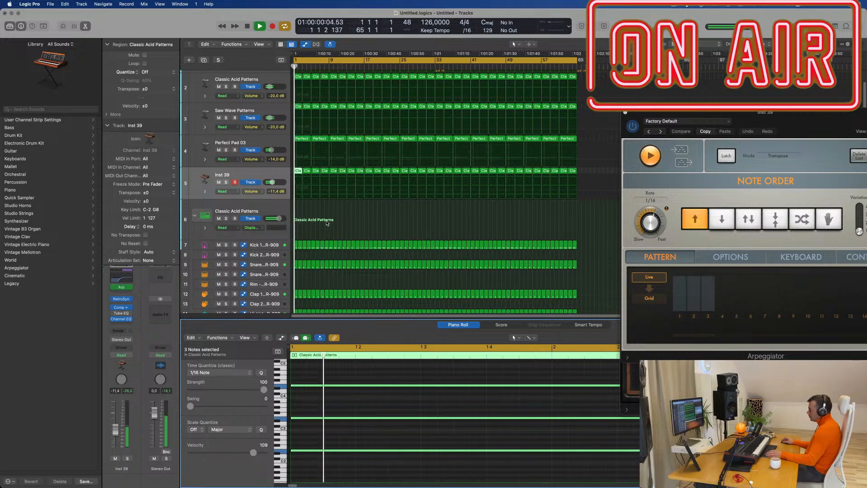
- Delete the repeated regions on the Retro Synth track, extend the first region to four bars and stretch its three notes to fill it
drag(587, 168, 311, 173)
key(Delete)
key(Return)
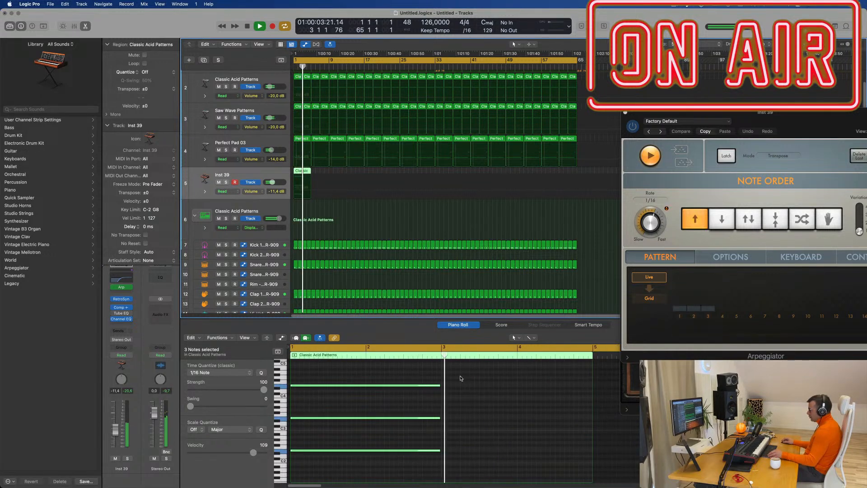
drag(441, 450, 590, 456)
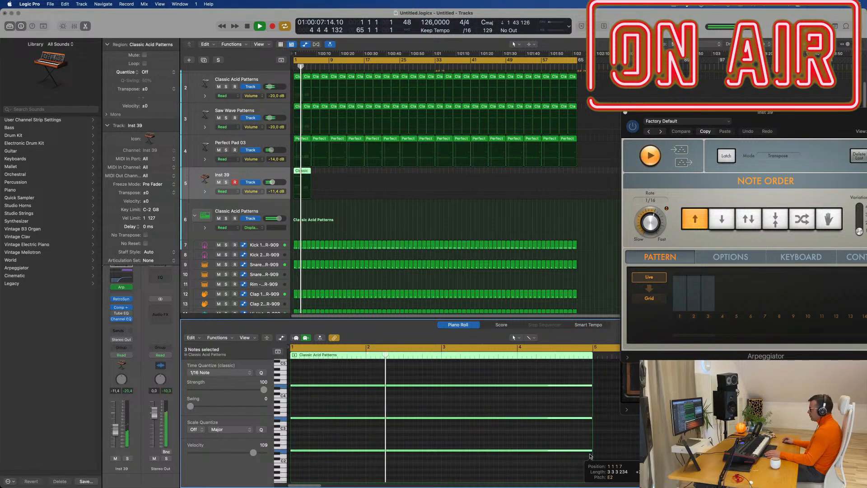
- Copy the four-bar Retro Synth region to bar 5 on the same track and replay it from the start
drag(789, 117, 693, 148)
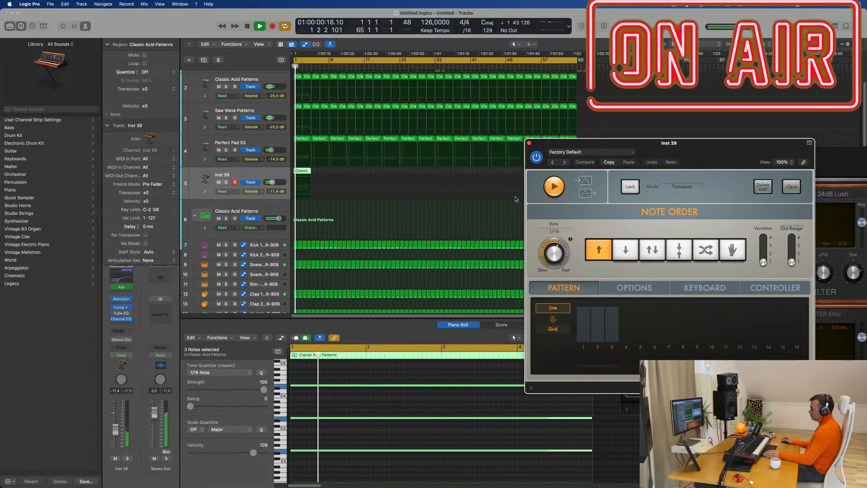
key(space)
key(space)
click(268, 174)
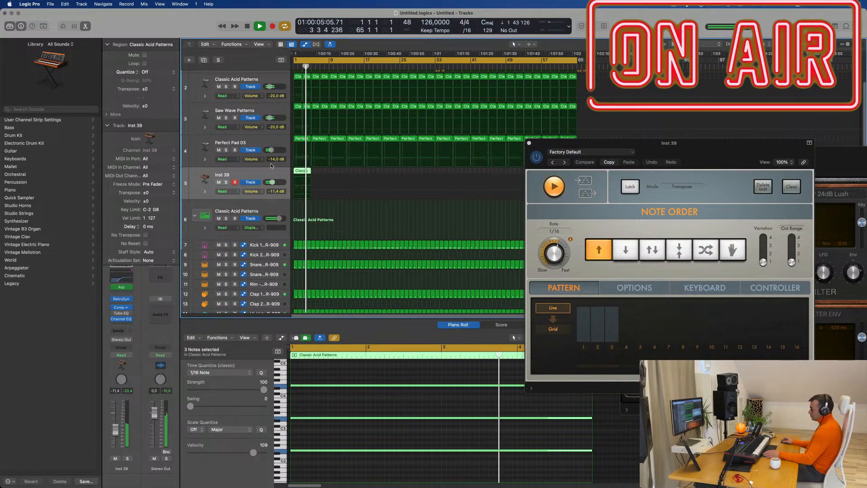
click(330, 172)
click(301, 172)
key(space)
key(space)
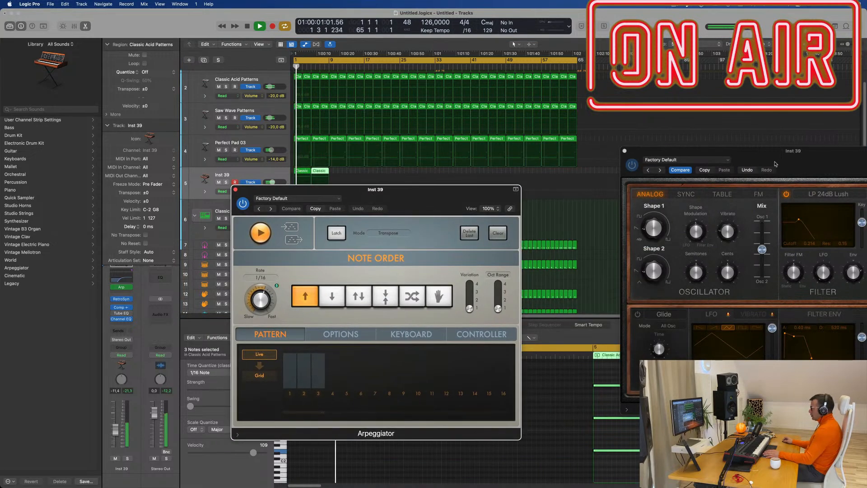
- Rearrange the two plug-in windows clear of the arrangement and bypass the Compressor and Channel EQ on the Retro Synth track
drag(784, 163, 623, 130)
drag(340, 202, 676, 221)
key(Return)
key(Return)
click(113, 307)
click(113, 319)
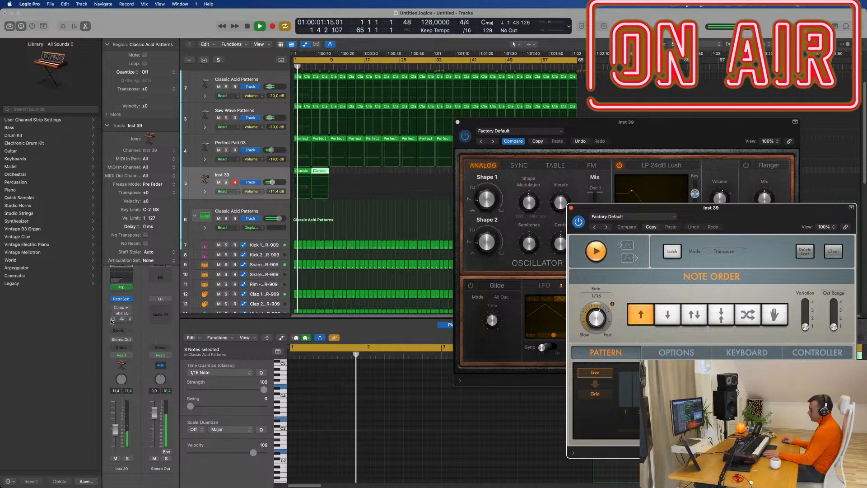
key(Return)
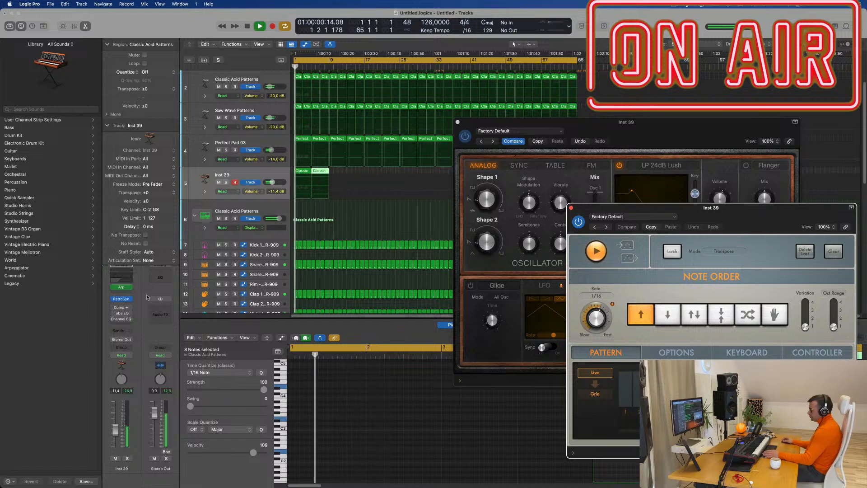
- Listen to the arpeggiated Retro Synth part from the start with its effects bypassed, and stop playback at bar 1
click(350, 397)
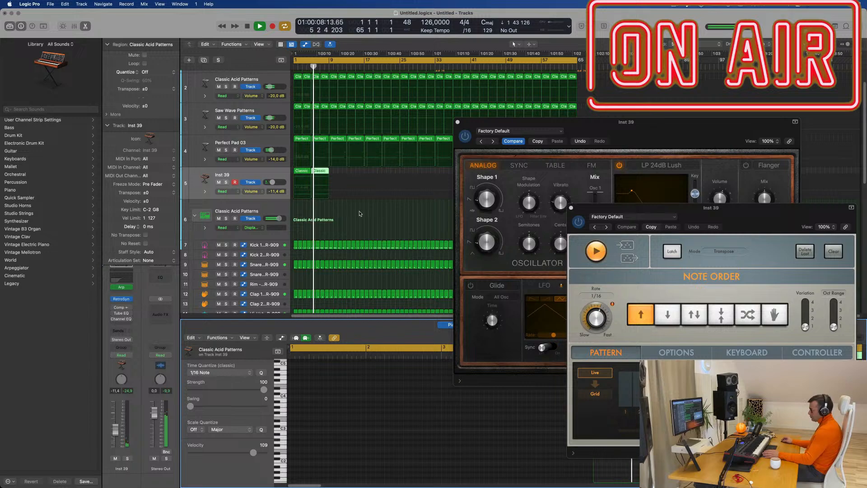
click(340, 174)
key(space)
key(space)
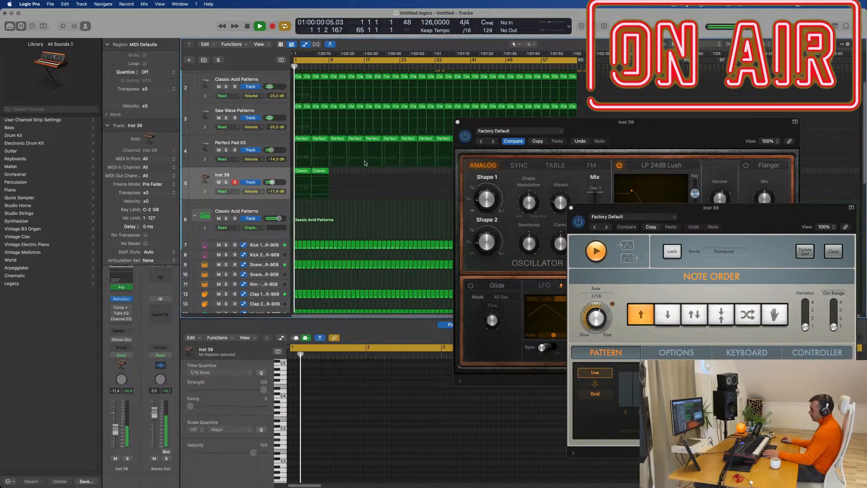
drag(619, 131, 587, 167)
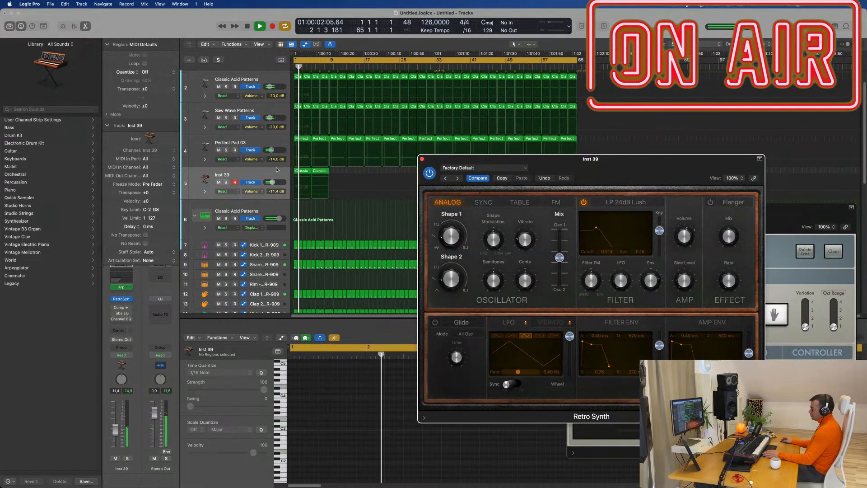
key(space)
key(Return)
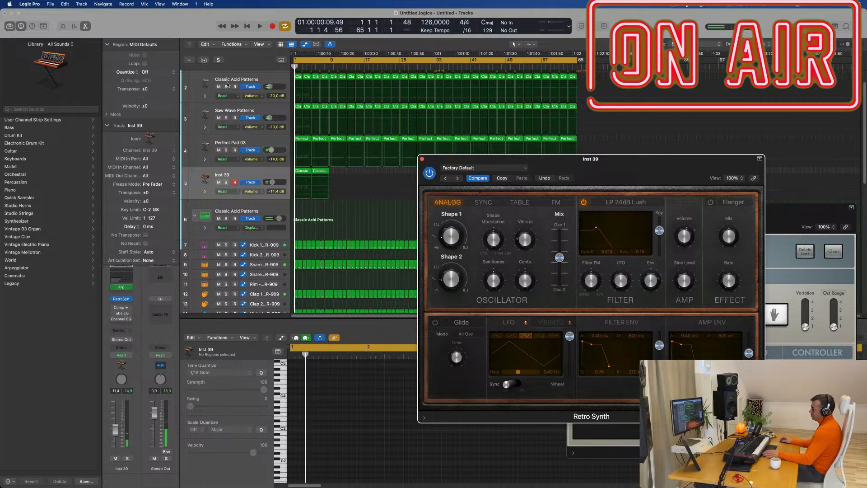
- Duplicate the Perfect Pad 03 track and move the first four-bar Retro Synth region up to the new track
key(Up)
click(204, 60)
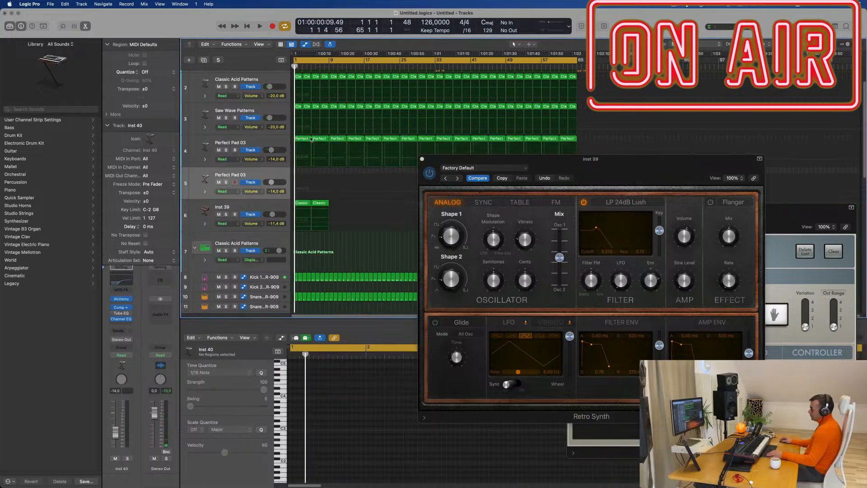
click(301, 202)
drag(301, 189, 301, 172)
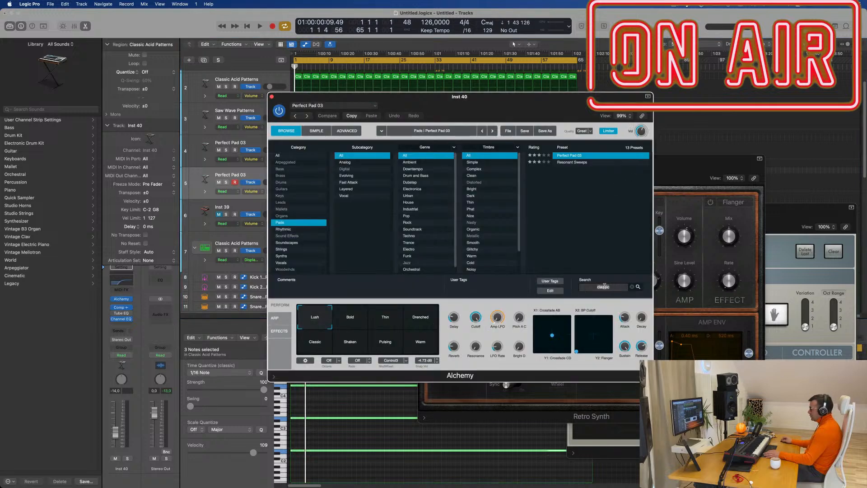
- Search all Alchemy preset categories for "19", load Sunrise 1984 on the duplicated track and play it back
click(278, 156)
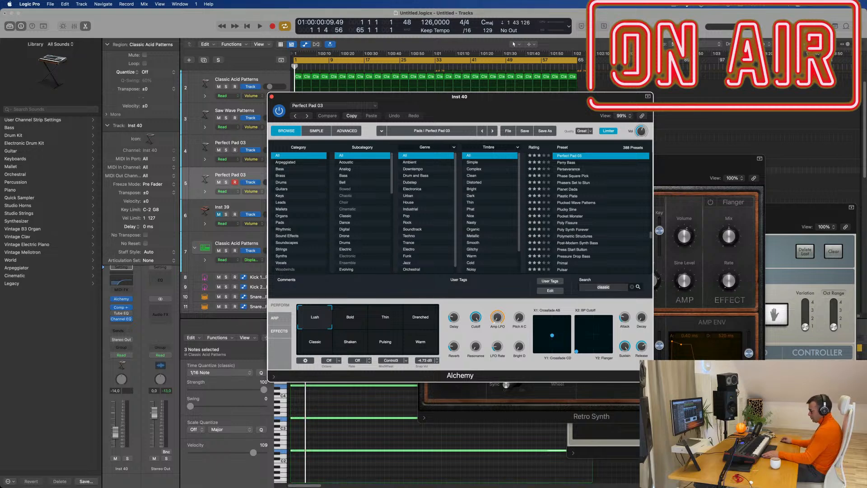
text(19)
key(Return)
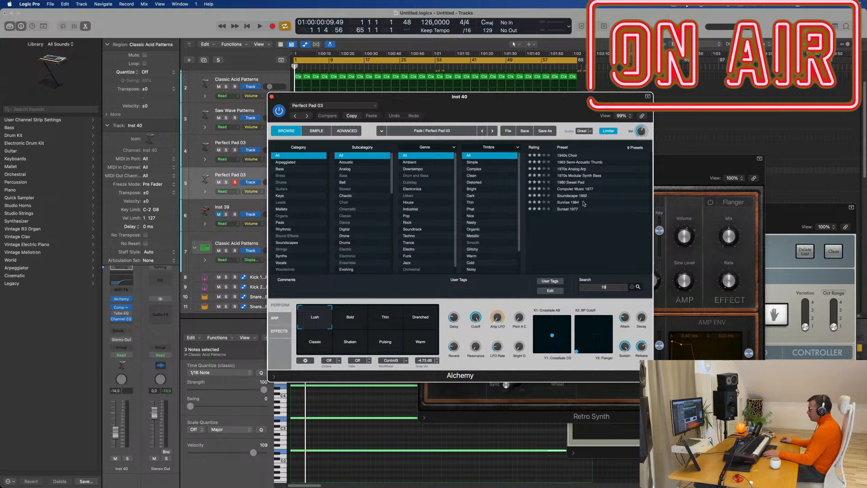
click(566, 203)
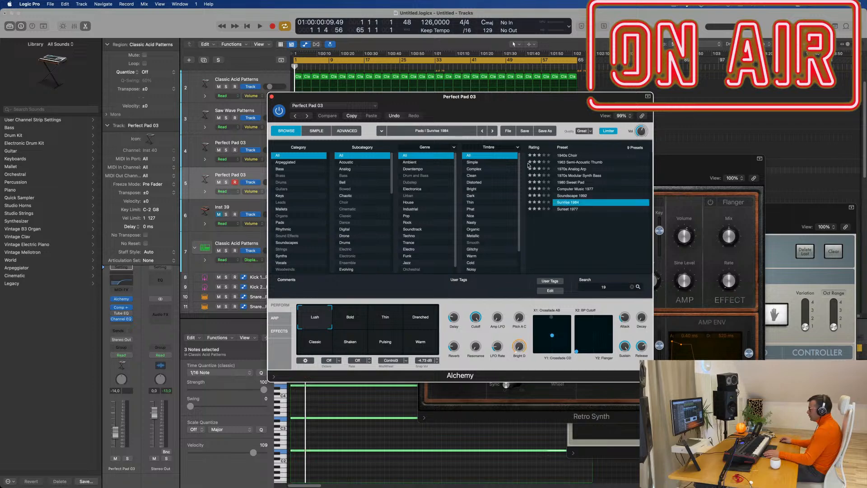
drag(499, 107, 755, 112)
key(space)
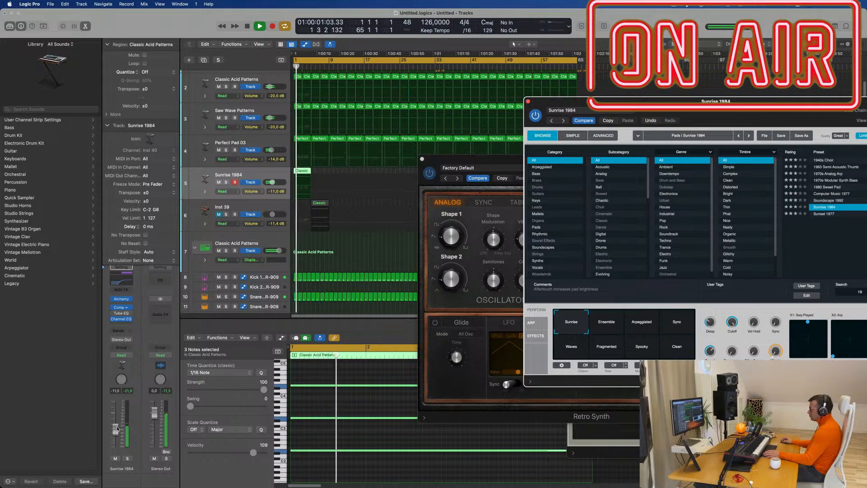
- Choose the Arpeggiated performance snapshot of Sunrise 1984 and check it in playback
drag(694, 118, 449, 142)
key(space)
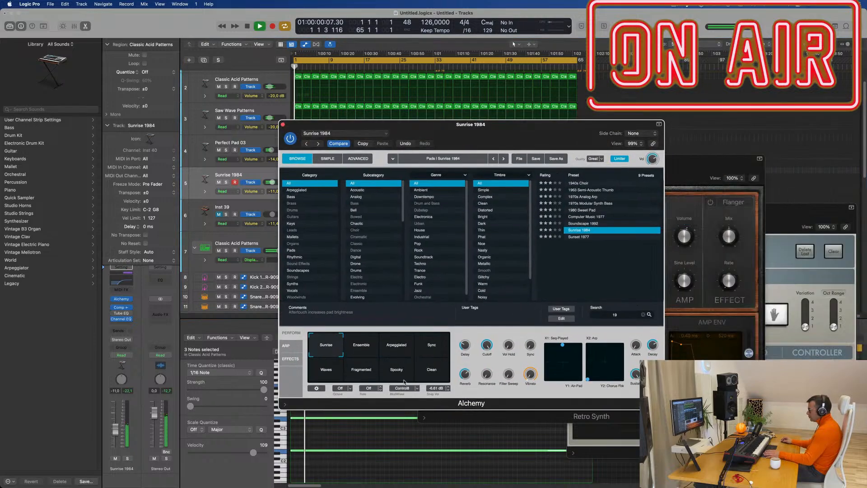
click(408, 351)
key(space)
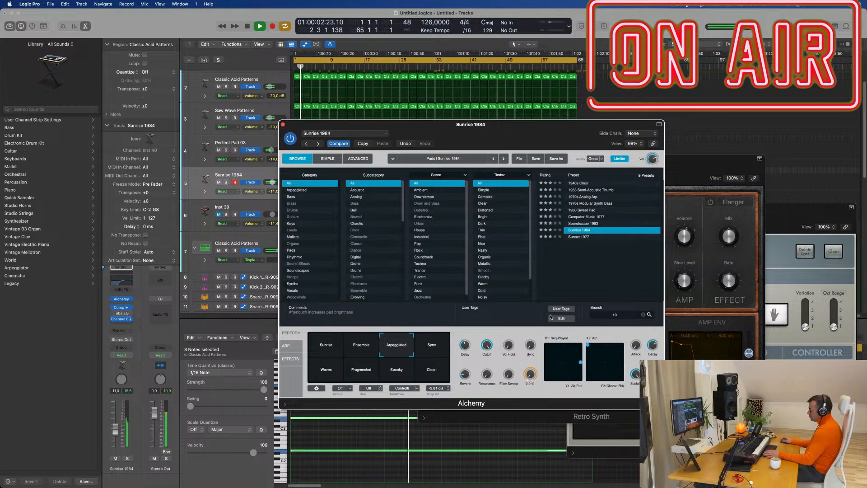
- Move the Seq Played/Air-Pad point to its pad's lower corner and reduce the Sunrise 1984 cutoff while the track plays
drag(561, 124, 700, 93)
key(Return)
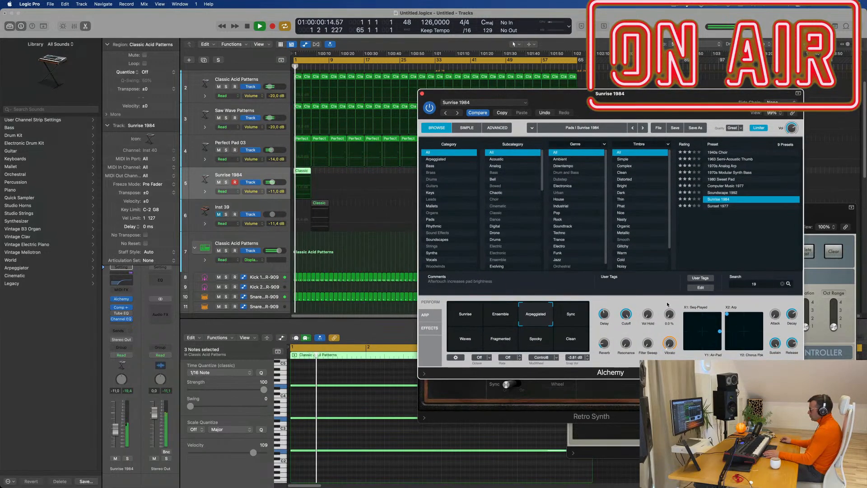
drag(720, 326, 721, 314)
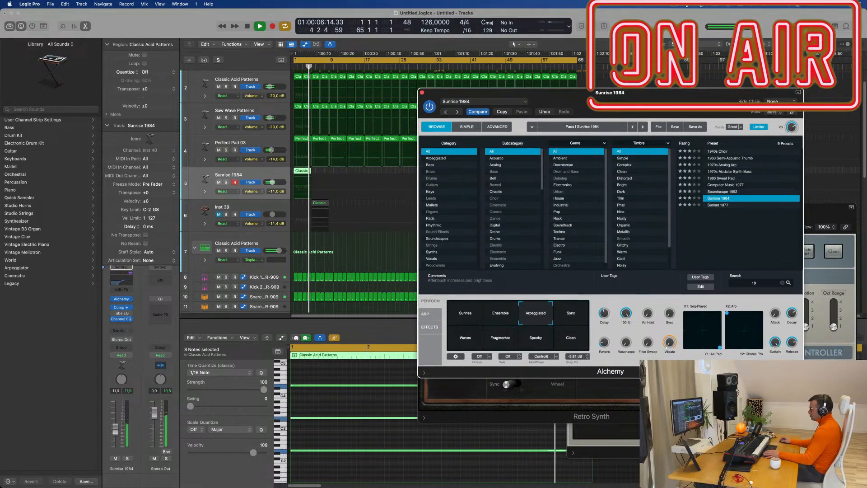
drag(627, 337, 627, 342)
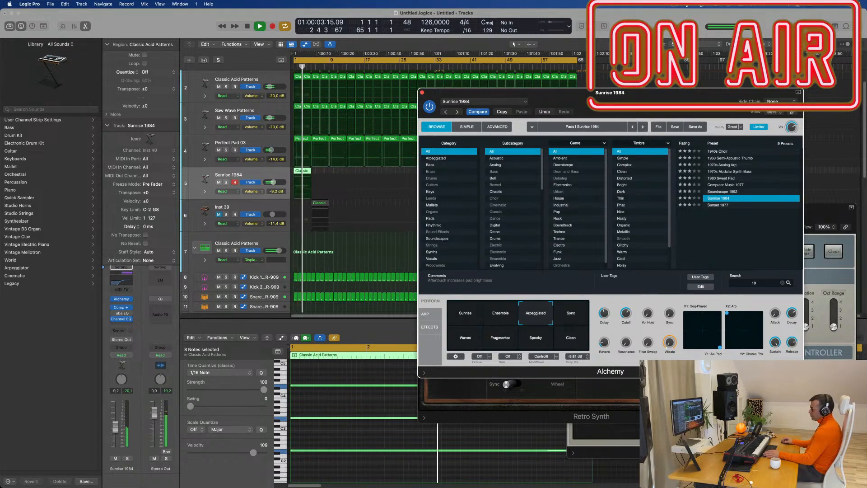
- Repeat the four-bar Sunrise 1984 region along its track up to bar 65 and close the Retro Synth window
key(space)
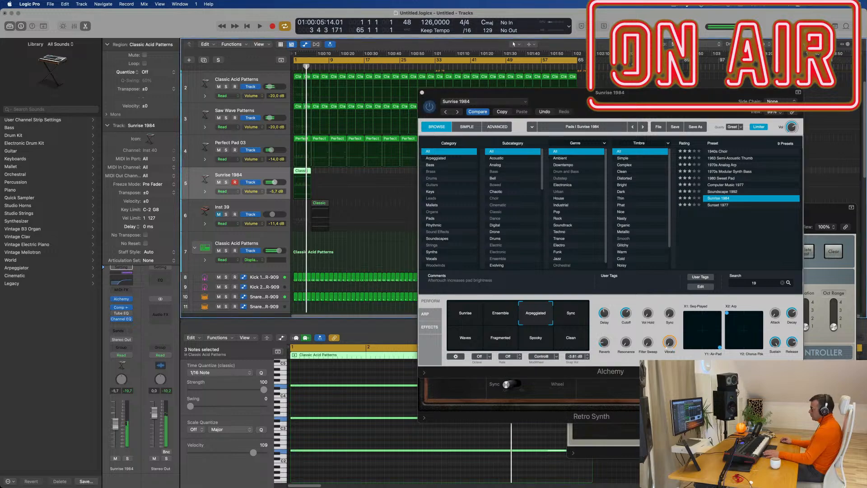
drag(622, 96, 536, 260)
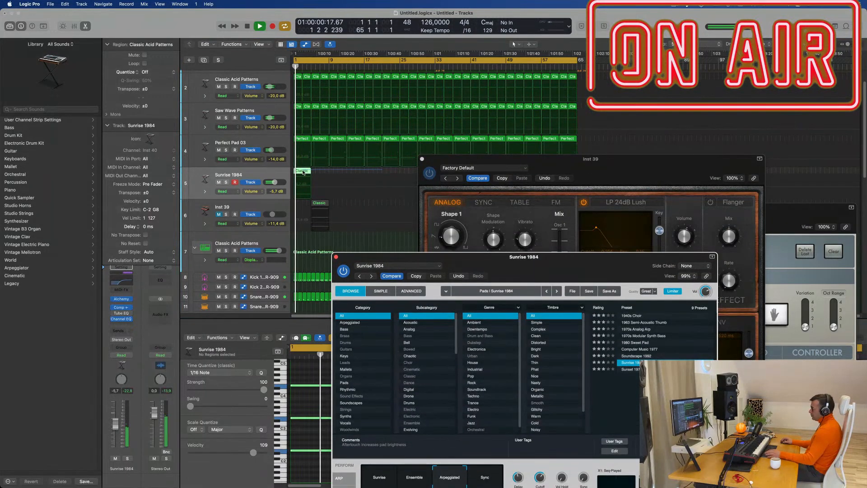
key(super+r)
key(super+r)
key(super+r)
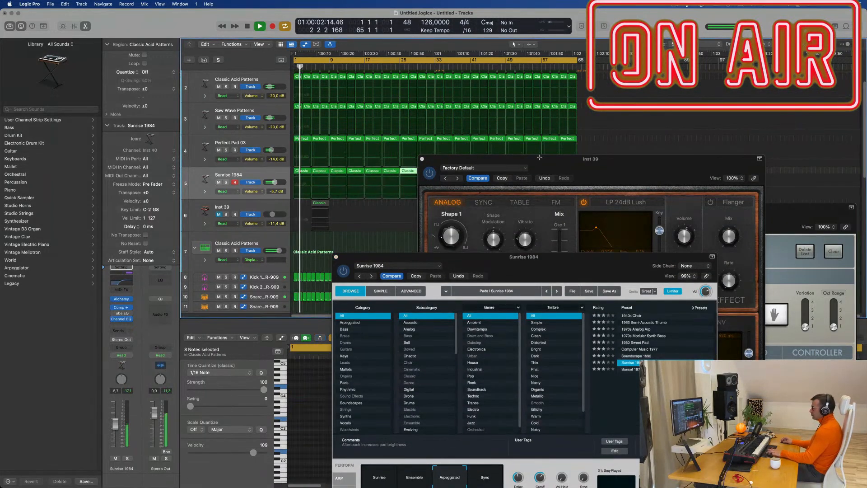
drag(538, 157, 736, 181)
key(super+r)
click(271, 174)
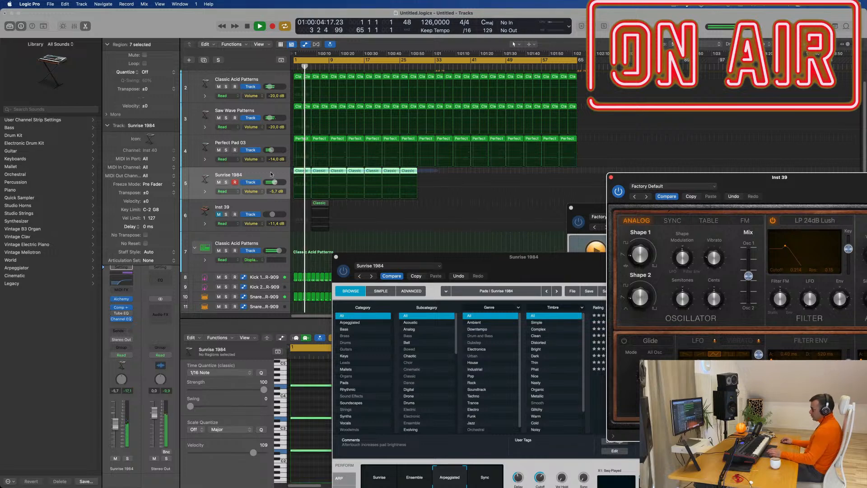
key(super+r)
drag(560, 174, 515, 177)
key(super+r)
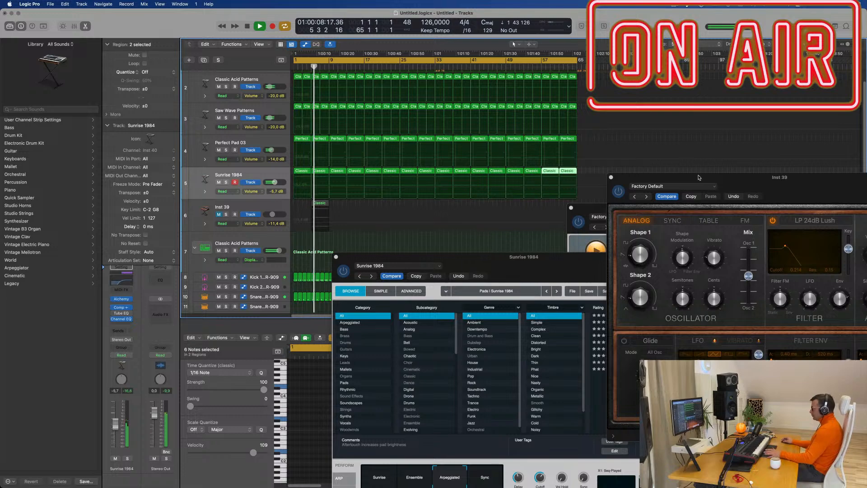
drag(696, 176, 528, 169)
click(443, 170)
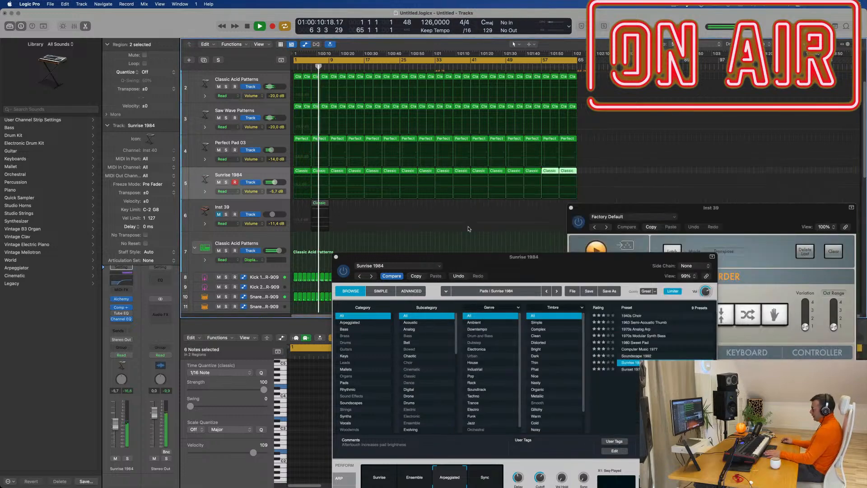
- Rebalance the Sunrise 1984 track volume and set its Channel EQ low cut to 382 Hz at 12 dB/Oct during playback
drag(494, 260, 550, 199)
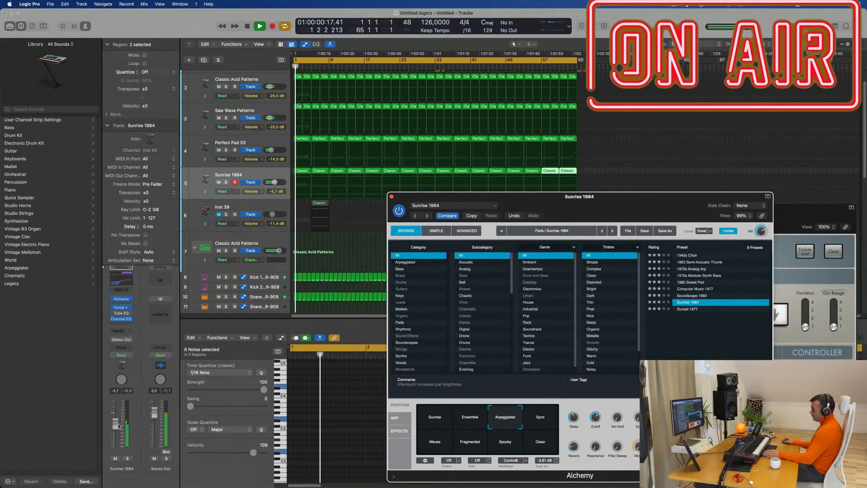
drag(275, 183, 276, 182)
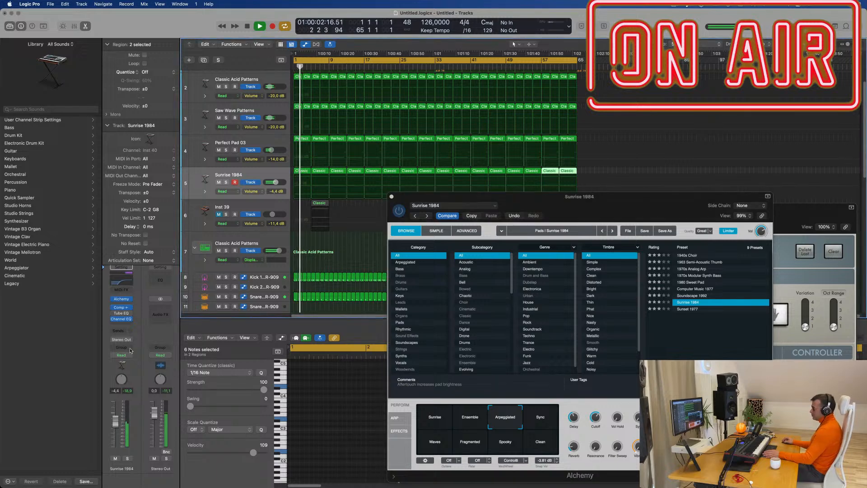
click(123, 281)
drag(498, 229, 510, 230)
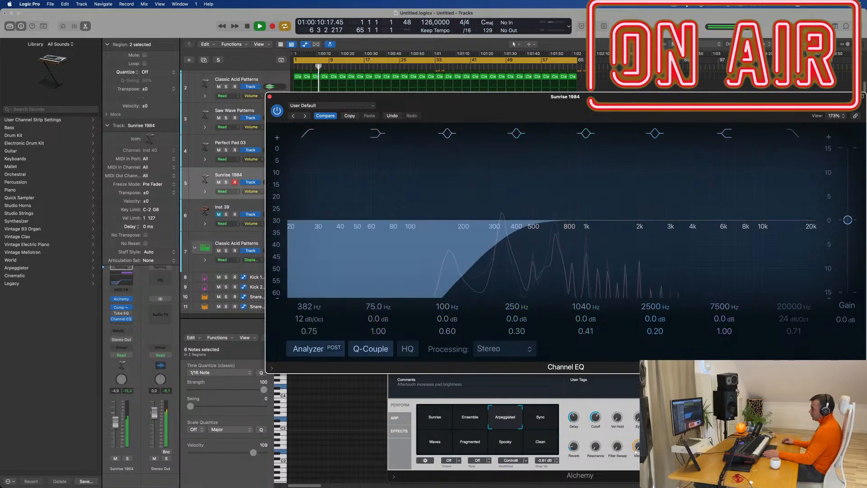
click(279, 75)
click(269, 96)
- Set the Sunrise 1984 cutoff to about 67 % and lower the track volume to -9.4 dB, then close Alchemy
drag(625, 205, 483, 196)
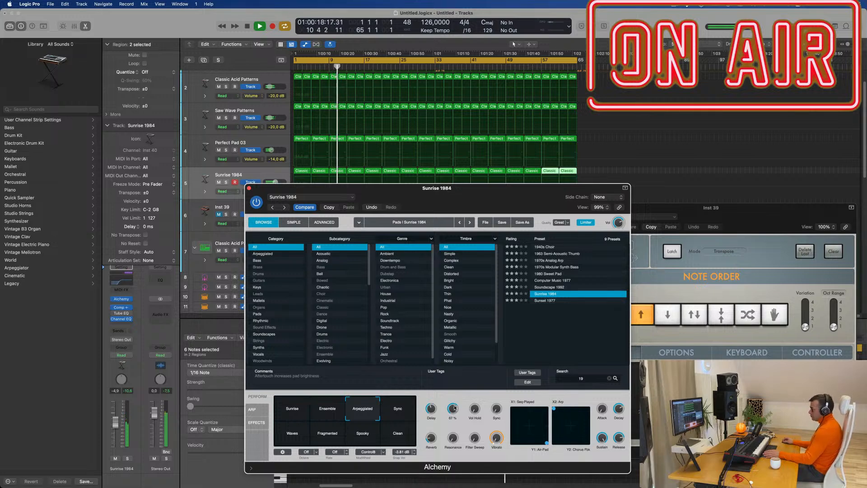
drag(115, 422, 116, 427)
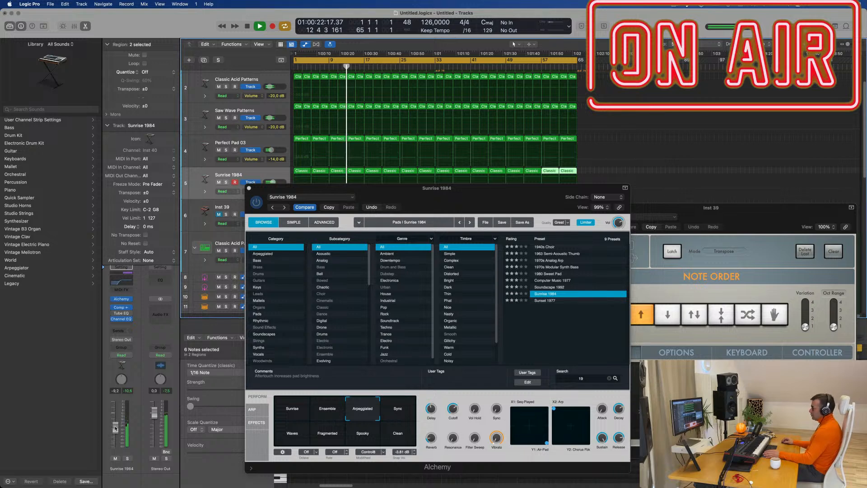
click(249, 188)
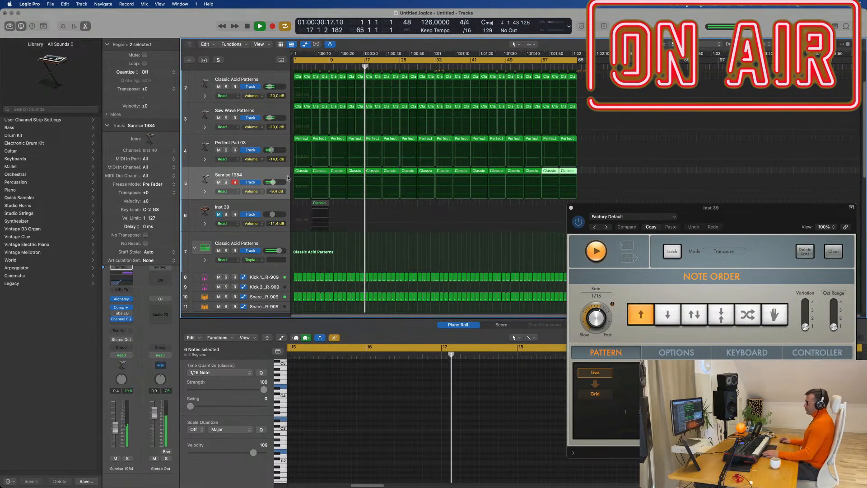
- Delete the TR-909 kick, snare, clap and hi-hat regions in the first eight bars
key(Return)
scroll(337, 223, down, 1)
scroll(338, 223, down, 5)
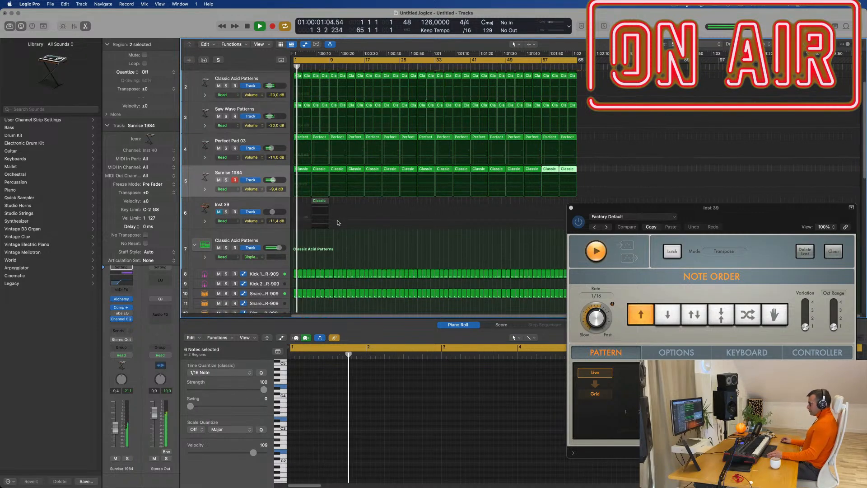
scroll(344, 242, down, 2)
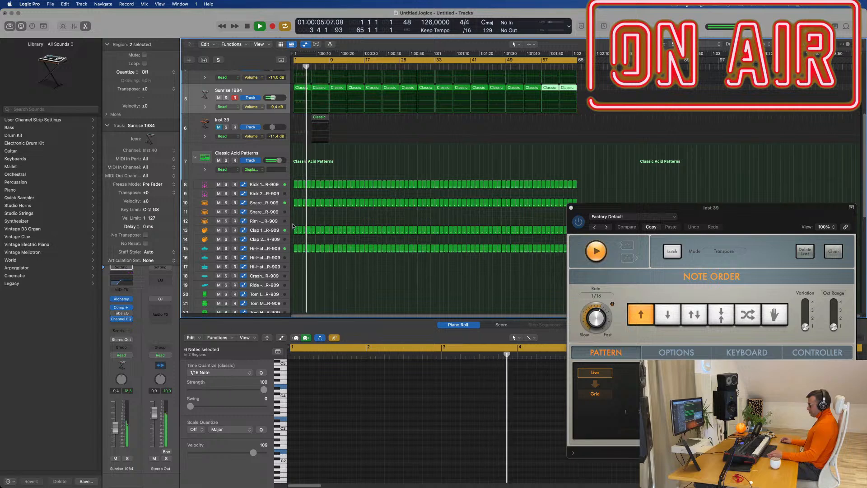
drag(293, 176, 296, 274)
mouse_move(296, 195)
mouse_down()
mouse_move(302, 229)
mouse_move(305, 205)
mouse_up()
drag(296, 173, 323, 256)
key(Delete)
scroll(328, 176, up, 1)
scroll(327, 176, up, 3)
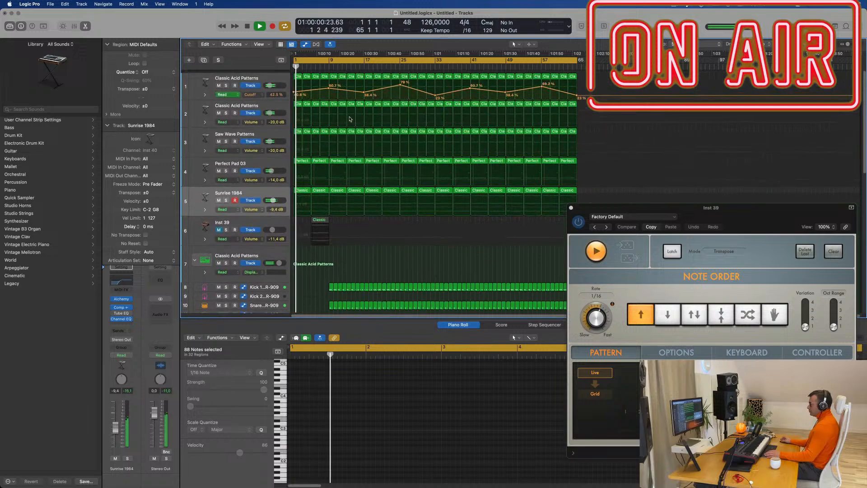
- Lower the starting cutoff automation point on the first Classic Acid Patterns track to about 0 %
click(298, 73)
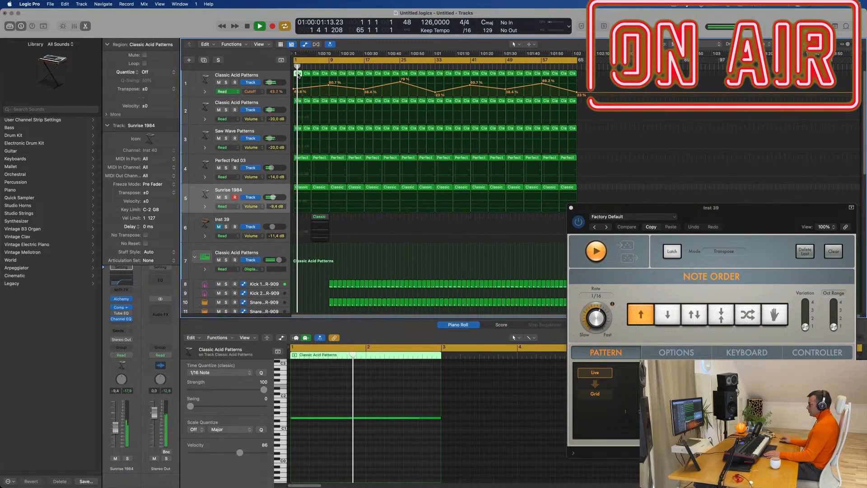
drag(297, 87, 294, 99)
key(space)
key(space)
scroll(299, 113, down, 1)
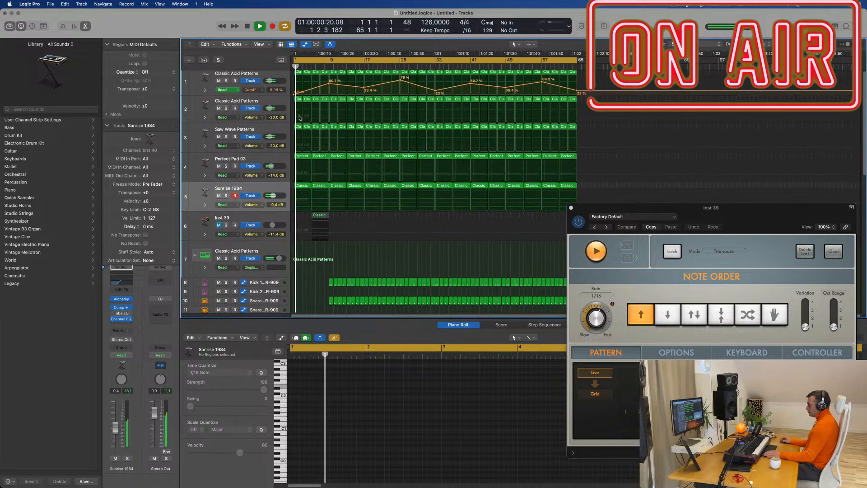
- Delete the regions in the first eight bars of the second Classic Acid Patterns track and replay from the start
key(Return)
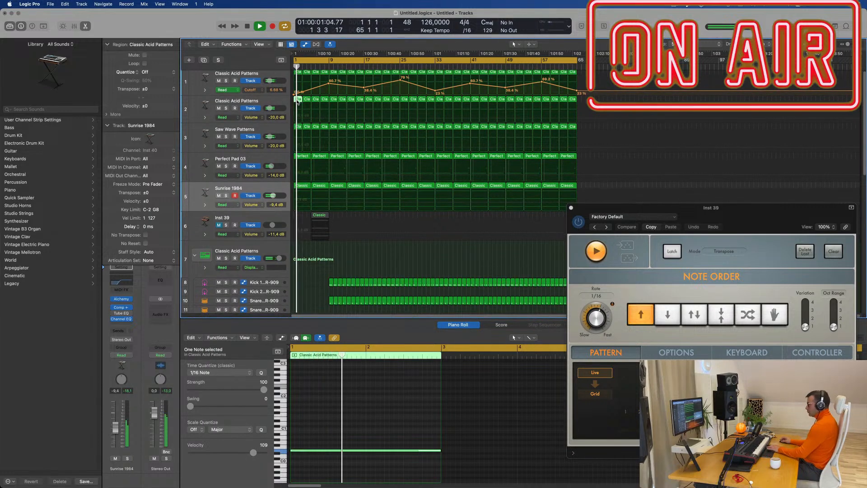
click(315, 100)
key(BackSpace)
click(324, 100)
key(BackSpace)
key(space)
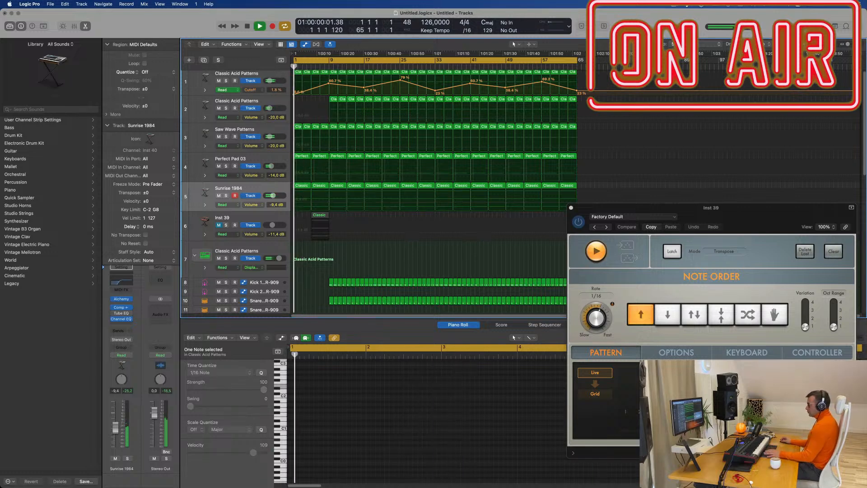
- Delete the four Saw Wave Patterns regions in the first eight bars and restart playback from bar 1
click(297, 128)
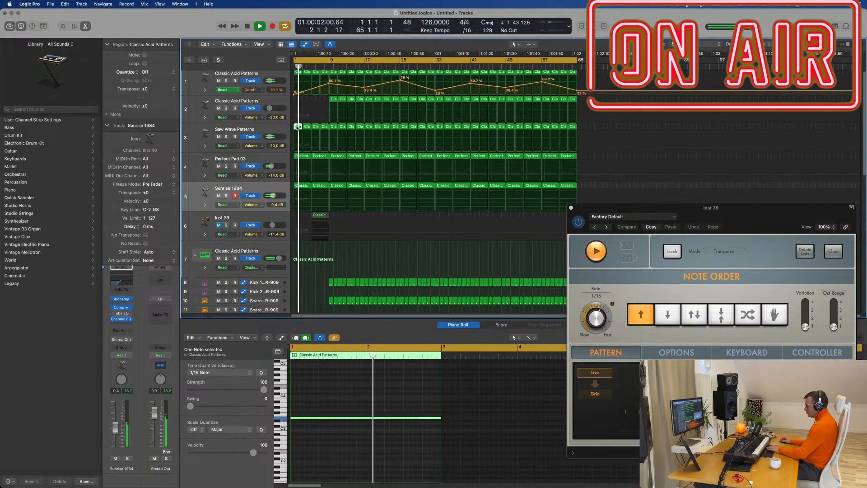
key(BackSpace)
click(308, 128)
shift+click(316, 128)
shift+click(325, 128)
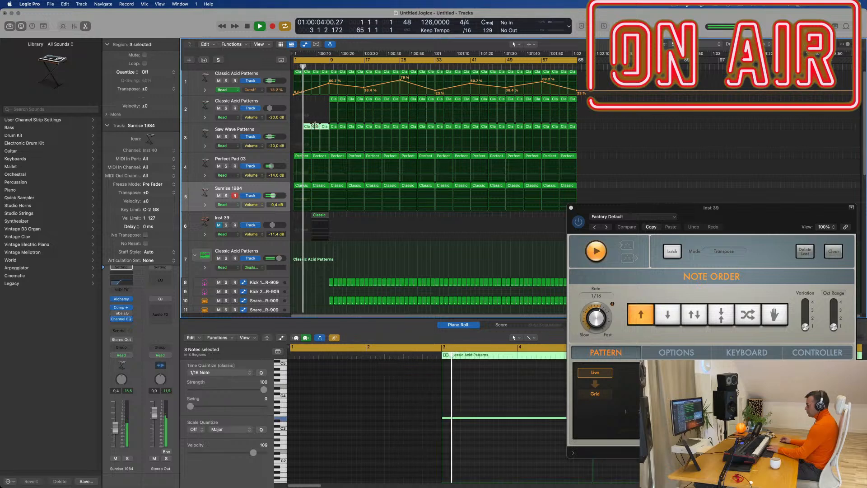
key(BackSpace)
key(Return)
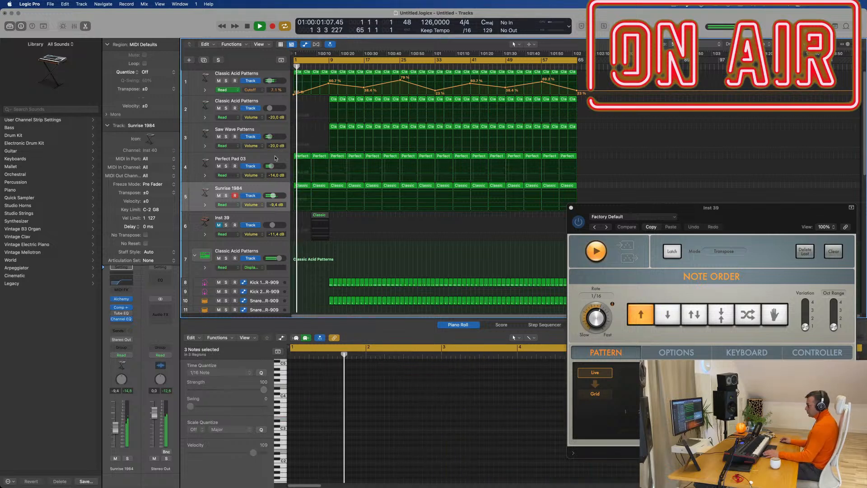
- Delete the first two Perfect Pad 03 regions, keeping the track itself, and restart playback
click(301, 157)
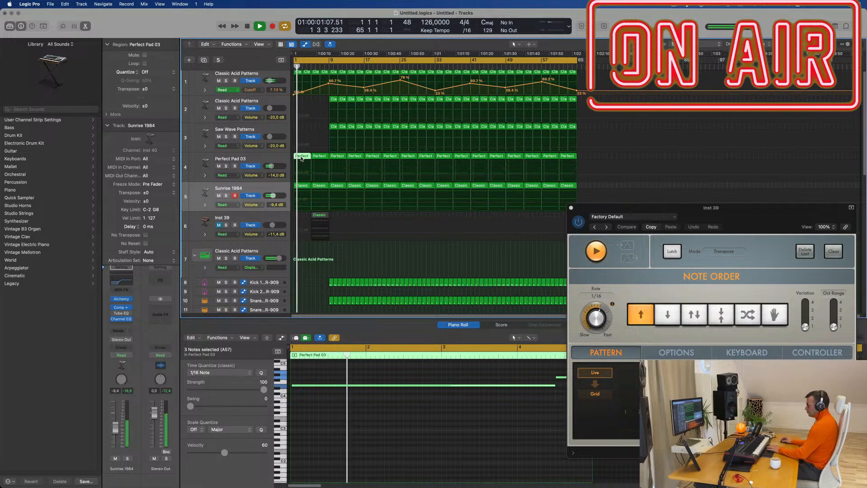
key(Delete)
key(Delete)
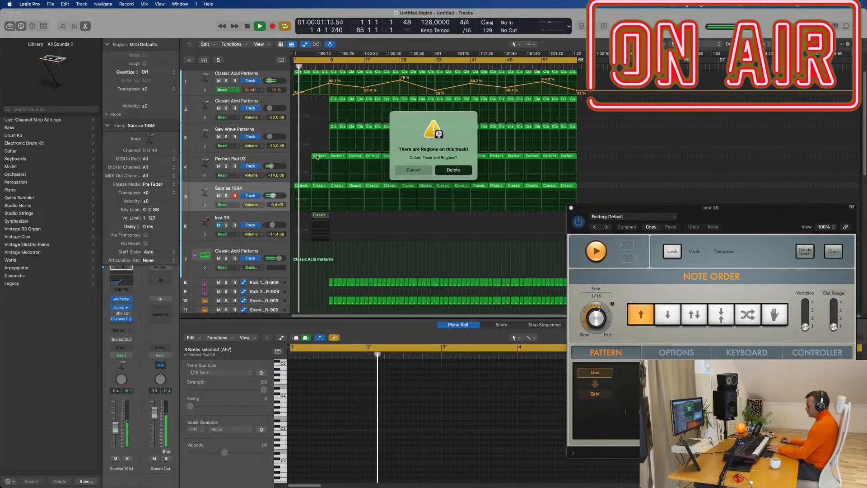
click(416, 170)
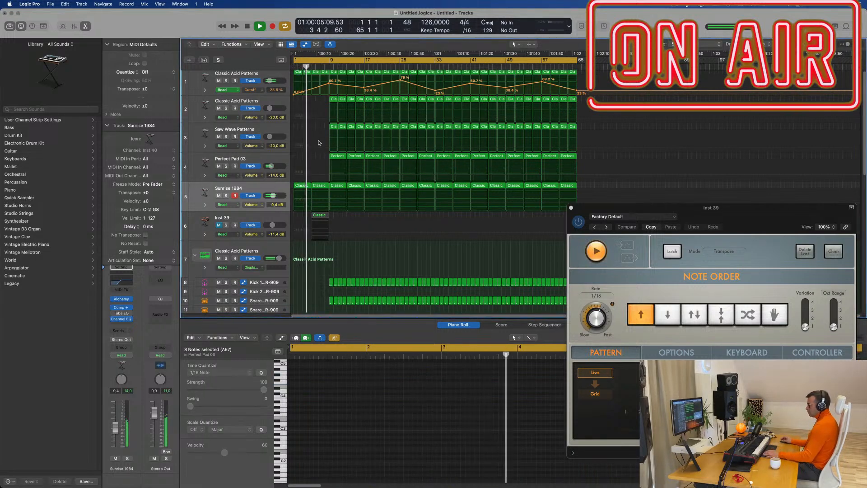
key(Return)
- Switch the Sunrise 1984 track's automation to Touch and write its Alchemy cutoff parameter during playback
scroll(321, 255, down, 1)
scroll(320, 255, down, 2)
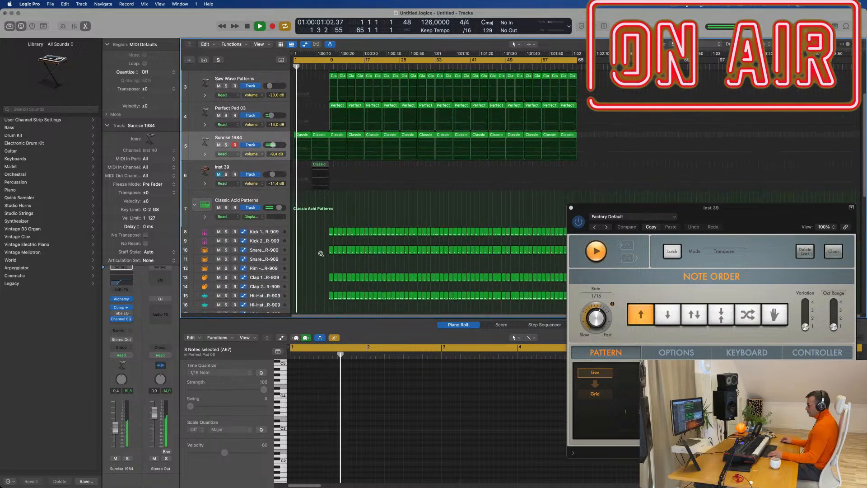
click(252, 139)
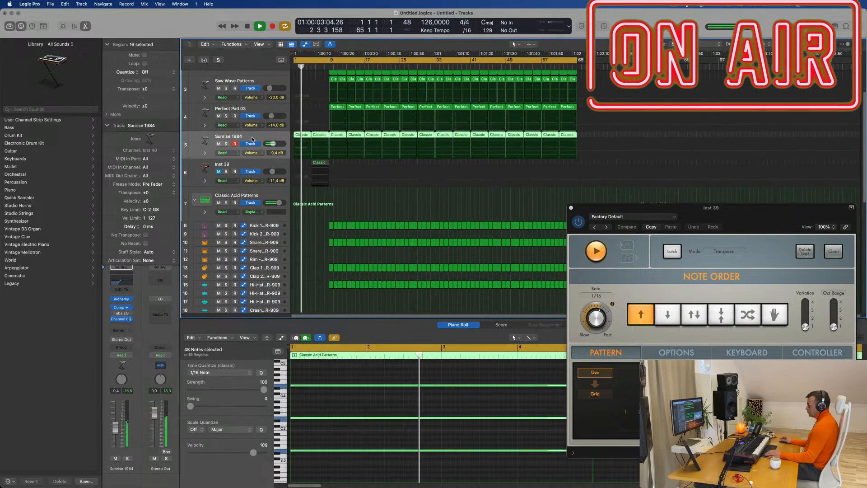
key(Return)
key(Return)
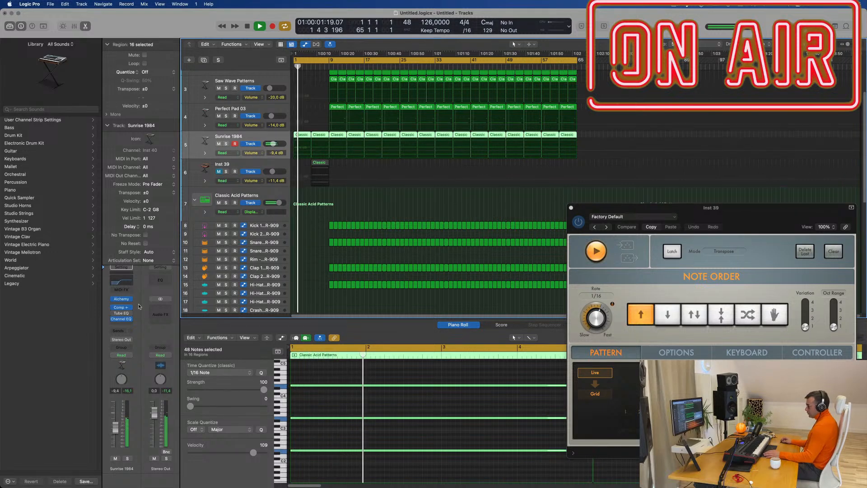
click(123, 355)
click(145, 321)
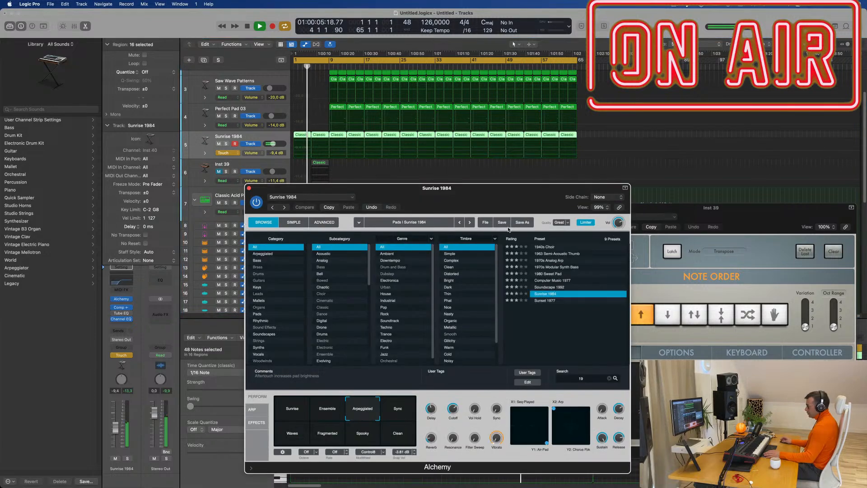
click(450, 411)
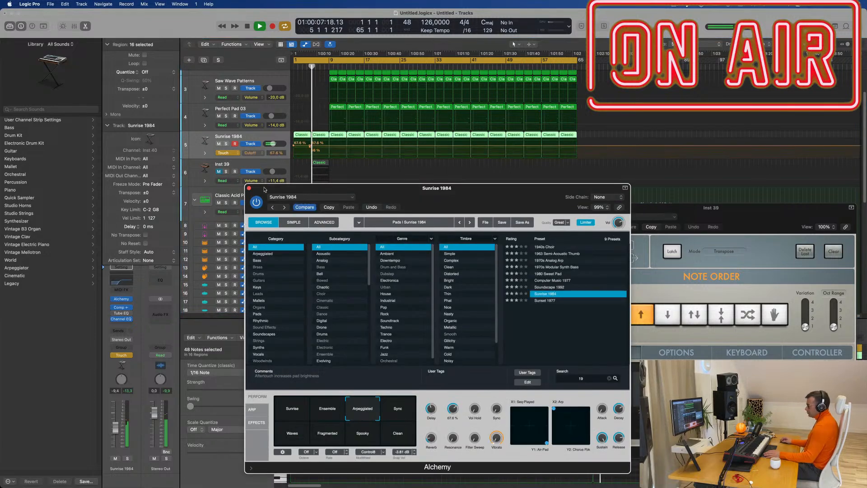
click(249, 188)
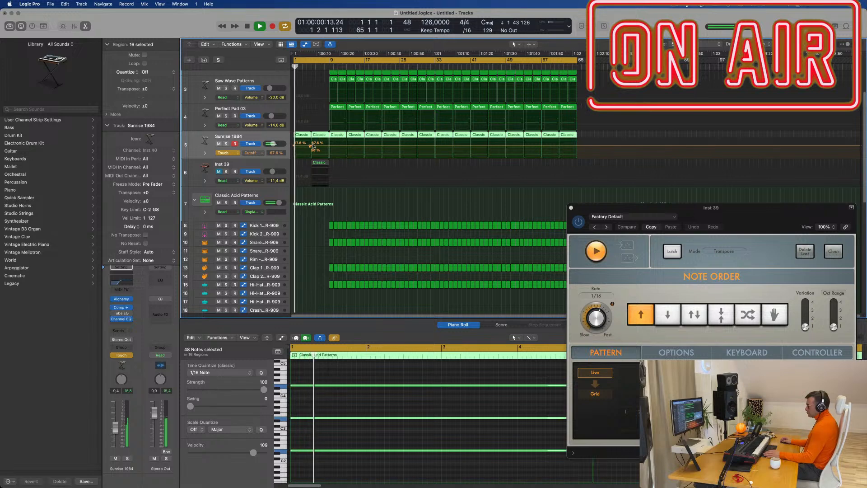
- Shape the Sunrise 1984 cutoff automation to rise from 28 % at bar 1 to 67.6 % at bar 9, and return it to Read
click(293, 148)
key(Return)
key(space)
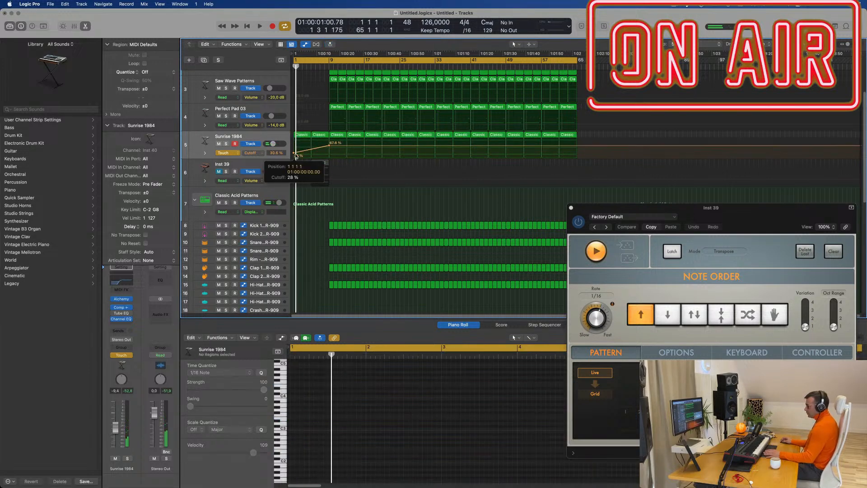
key(space)
click(228, 155)
click(226, 146)
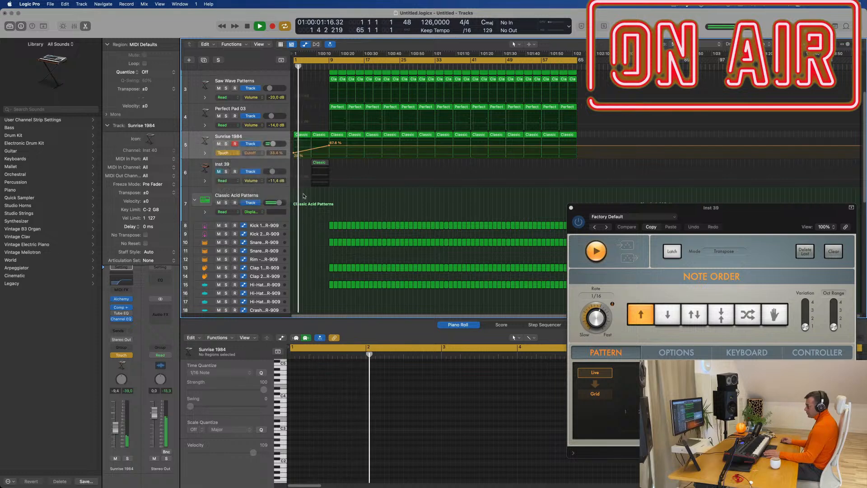
- Delete the TR-909 conga and TR-808 shaker regions in the first eight bars and restart playback from bar 1
scroll(322, 200, down, 10)
key(space)
key(space)
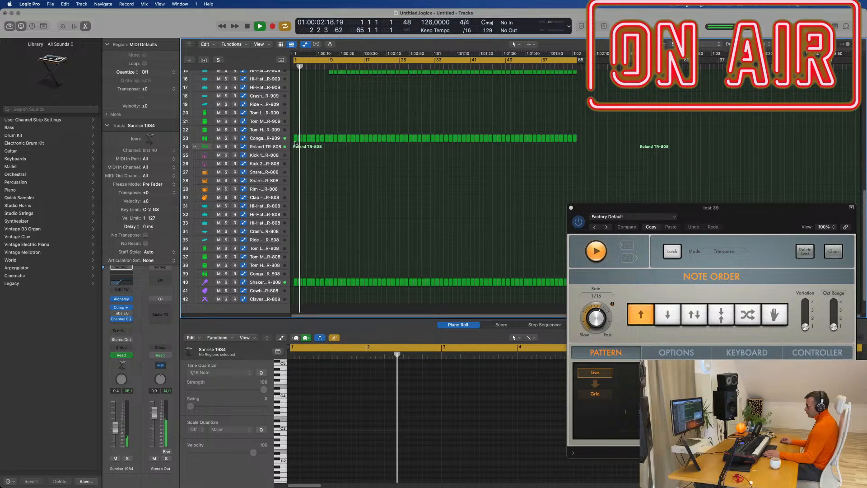
drag(293, 132, 328, 290)
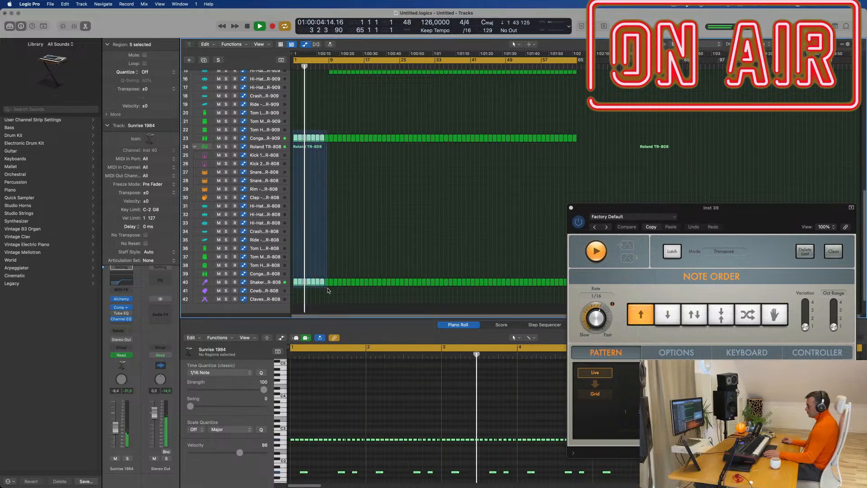
key(Delete)
key(Return)
- Delete the regions of the second Classic Acid Patterns, Saw Wave Patterns and Perfect Pad 03 tracks from bar 9 up to bar 17
scroll(324, 200, up, 10)
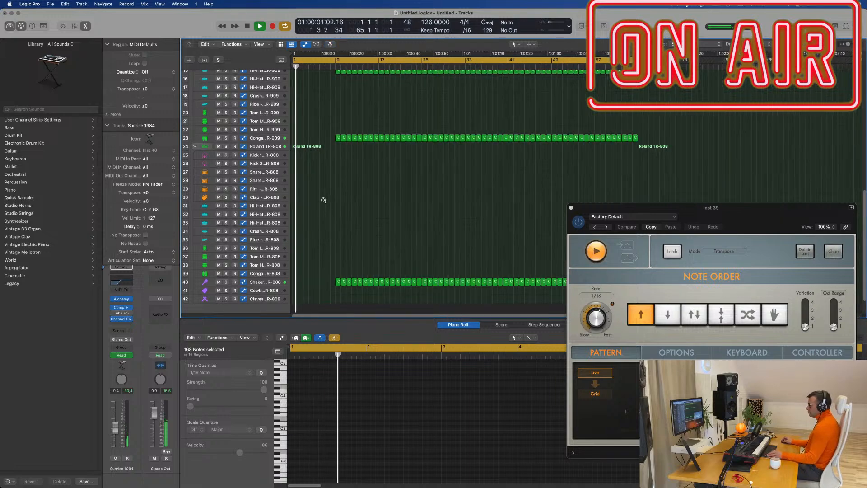
scroll(328, 183, up, 2)
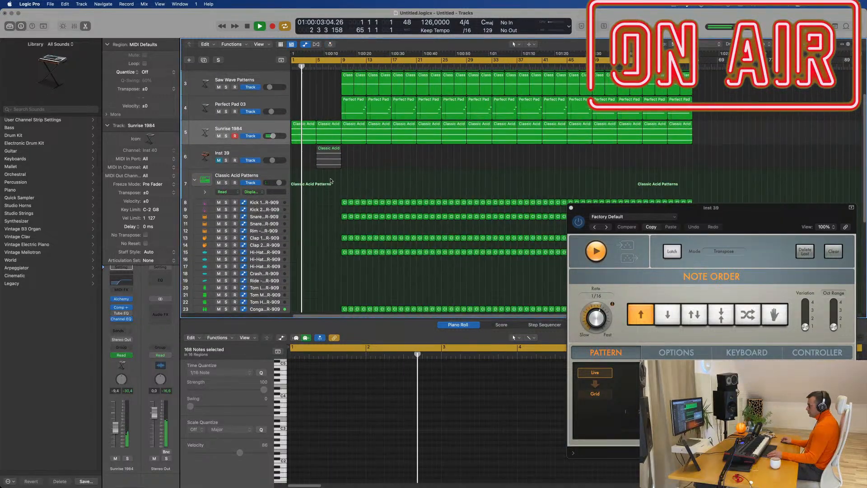
scroll(319, 130, up, 3)
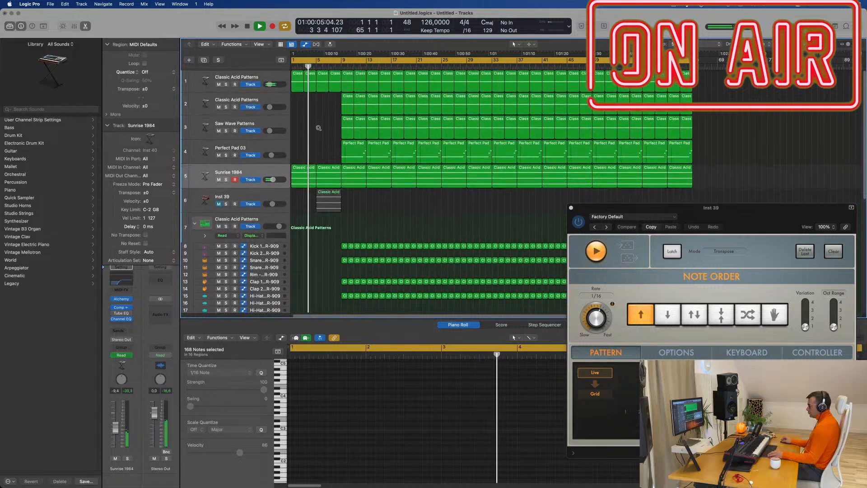
scroll(318, 129, up, 3)
scroll(318, 130, down, 2)
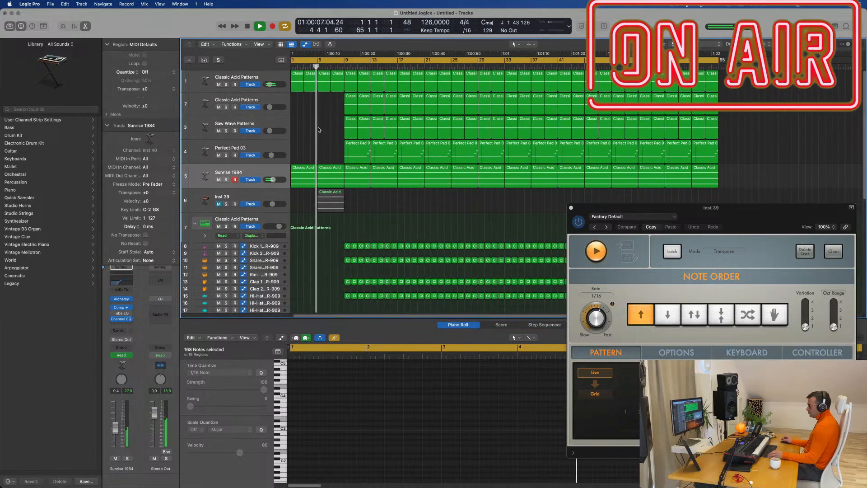
scroll(318, 129, up, 3)
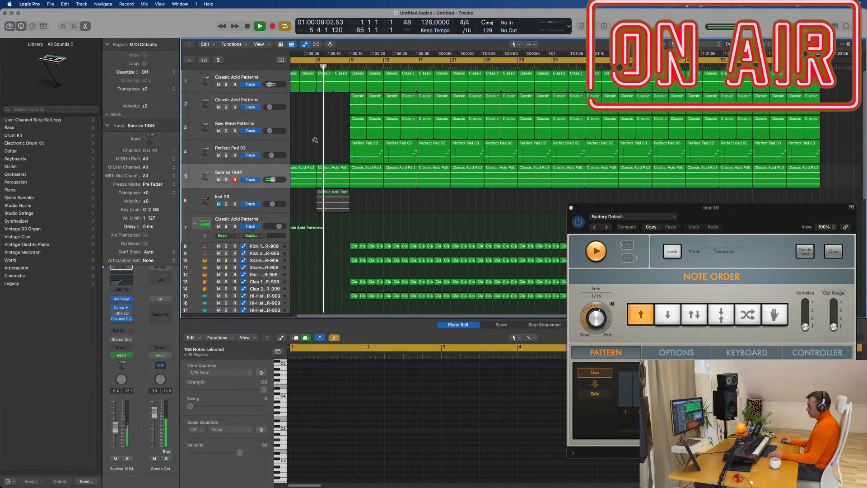
scroll(315, 140, down, 5)
scroll(316, 136, down, 2)
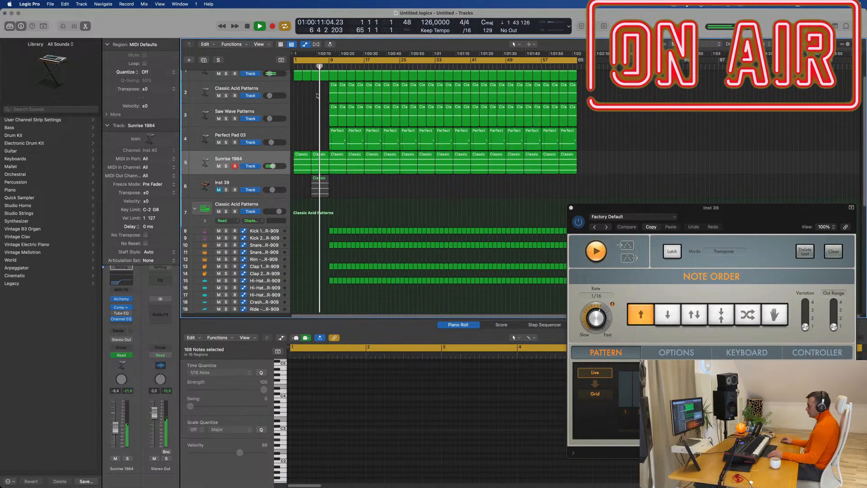
drag(312, 91, 361, 140)
key(Delete)
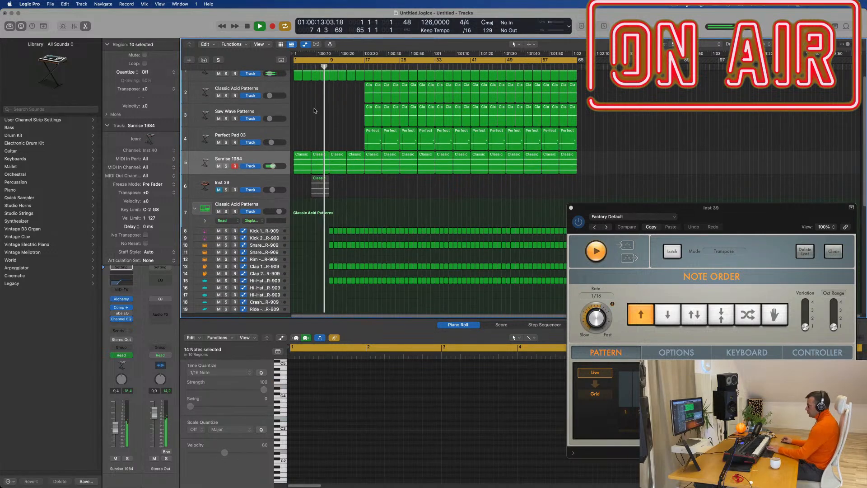
- Delete the snare, clap, hi-hat, conga and shaker regions from bar 9 up to bar 17, keeping the Kick 1 regions
scroll(361, 204, down, 3)
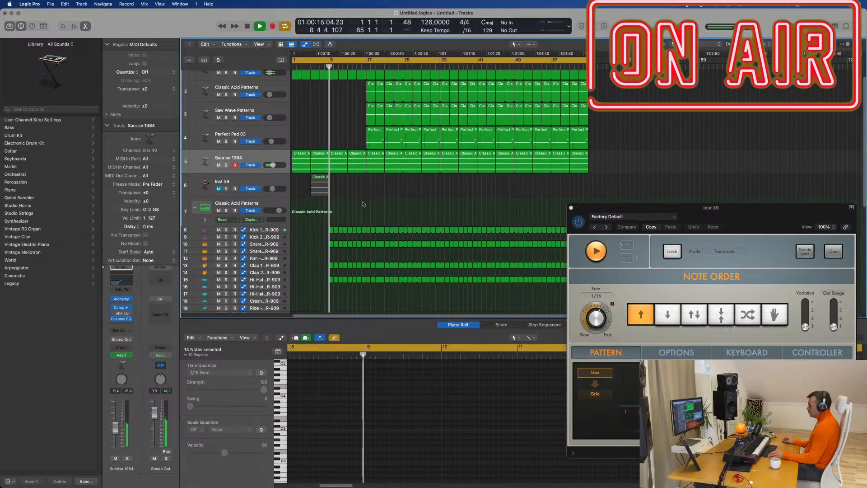
scroll(364, 207, down, 4)
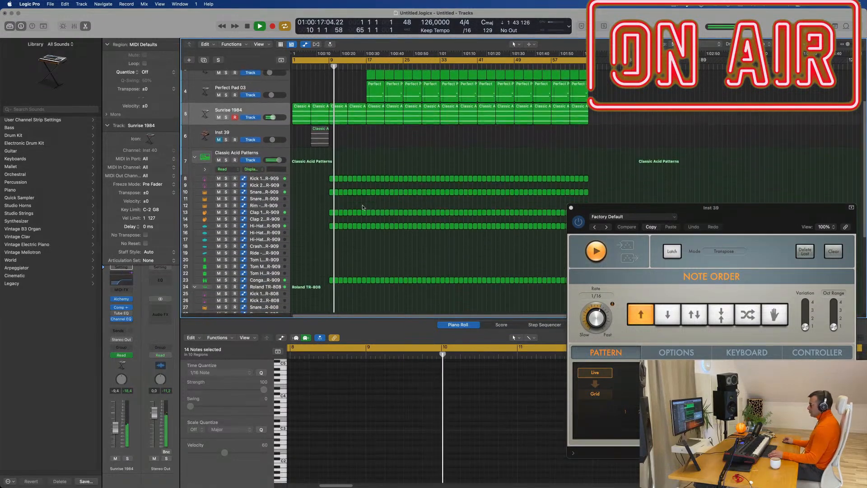
key(Return)
scroll(327, 195, down, 1)
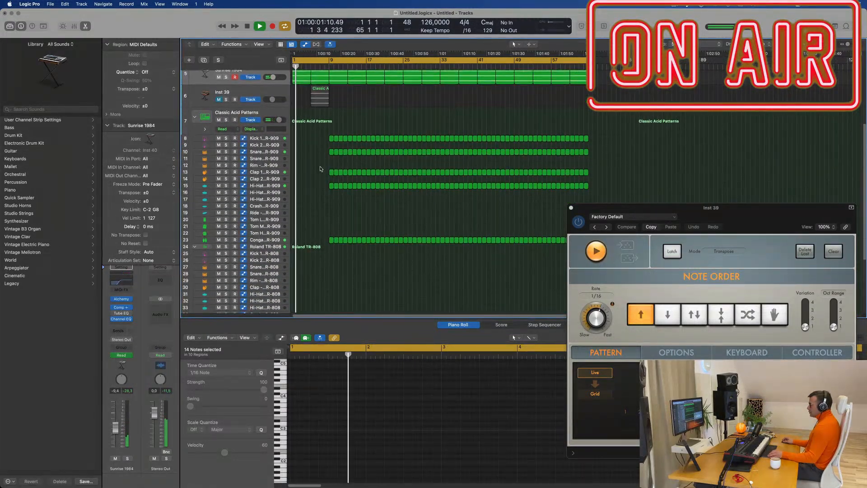
scroll(320, 167, down, 3)
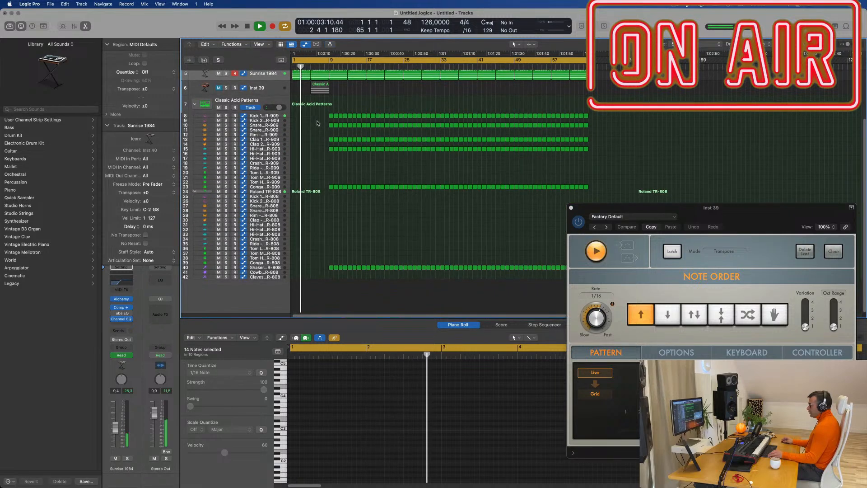
drag(334, 137, 342, 299)
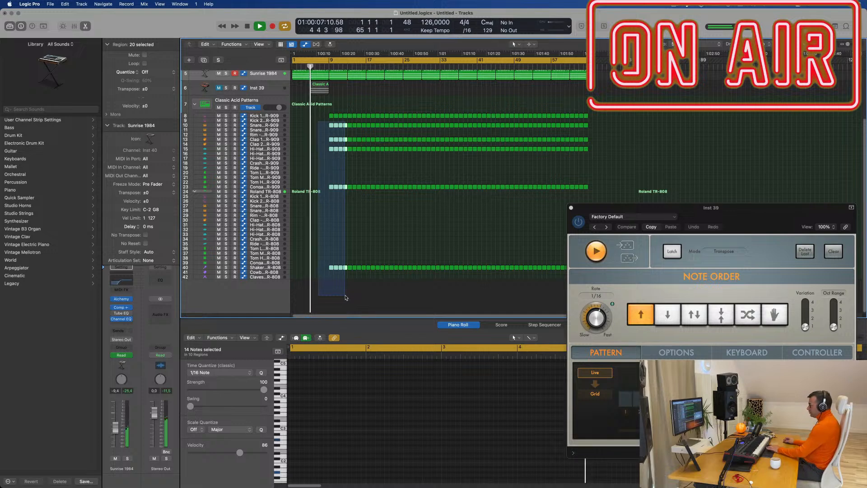
key(Delete)
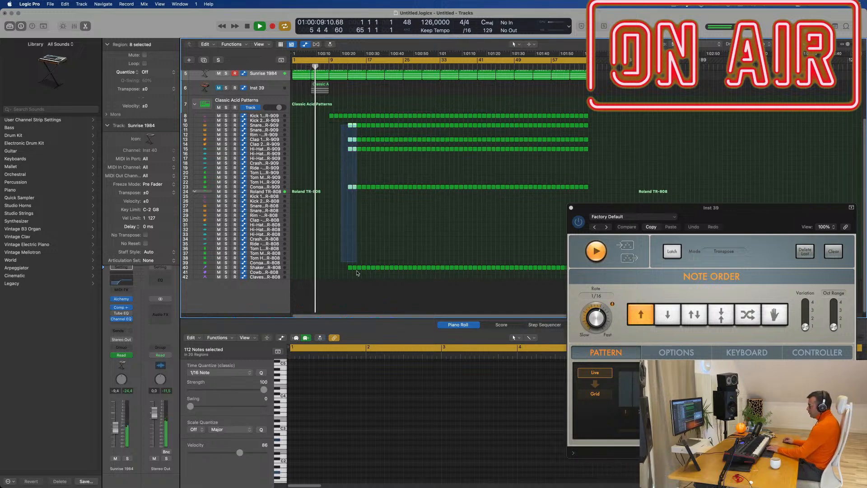
key(Delete)
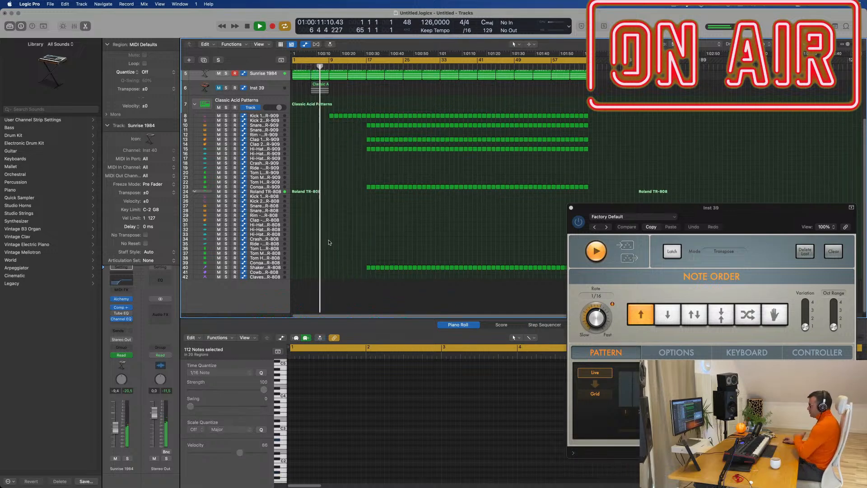
- Shape the Sunrise 1984 cutoff automation to fall after bar 9 to 44.3 % at bar 17, with an intermediate point near bar 13
scroll(333, 218, up, 4)
scroll(333, 217, up, 3)
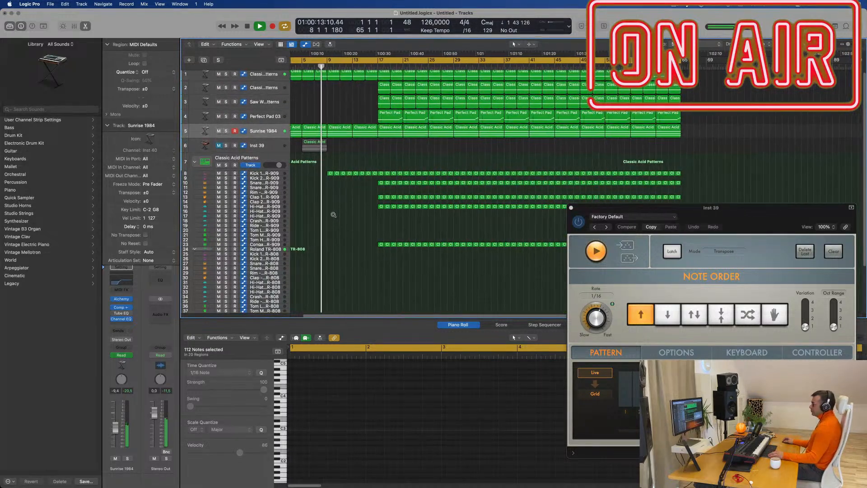
scroll(333, 217, down, 3)
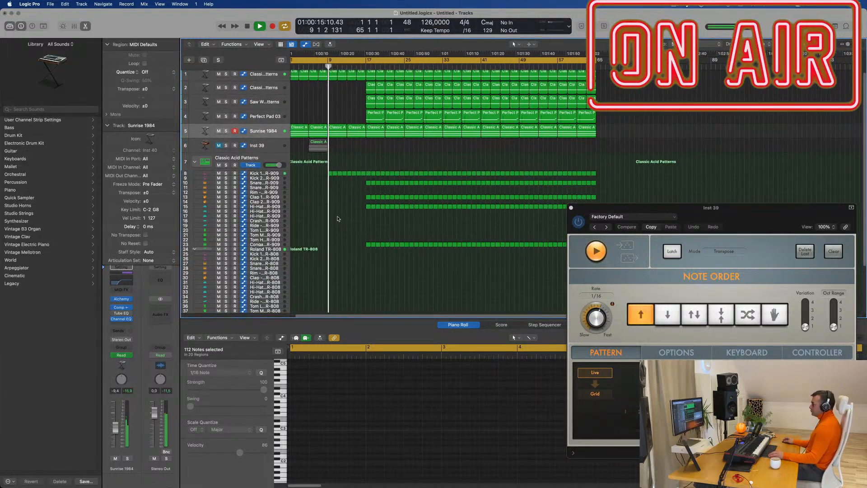
scroll(342, 222, up, 3)
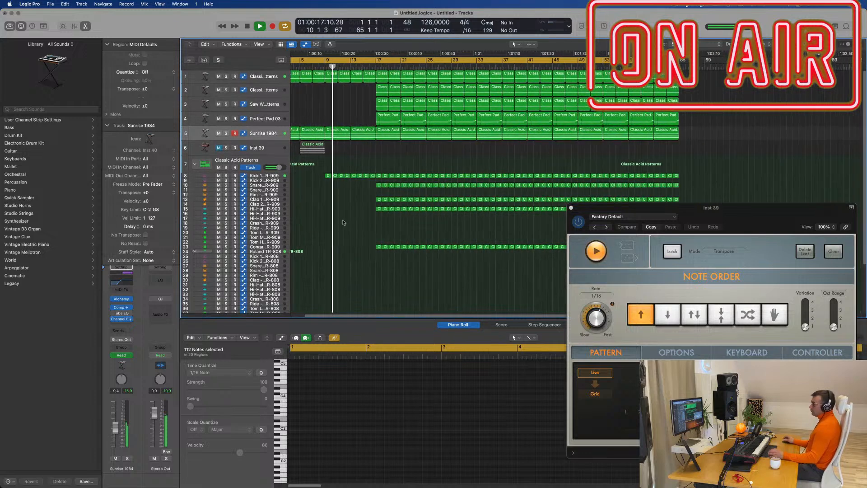
drag(264, 139, 267, 167)
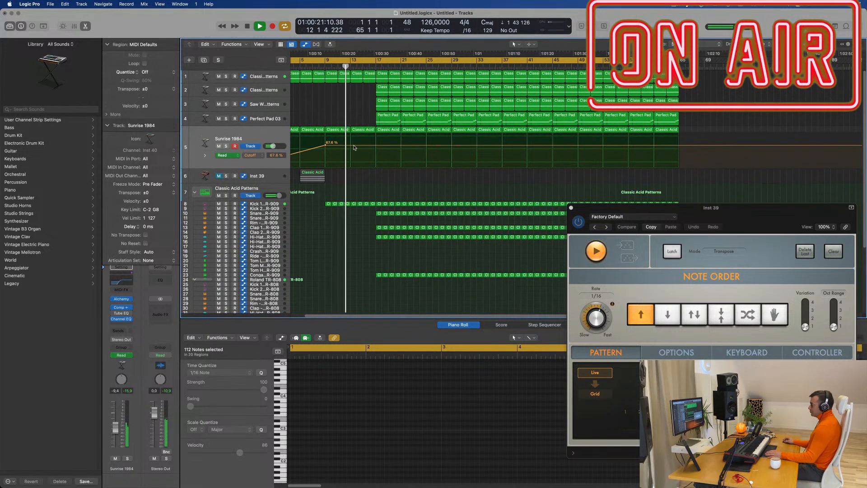
click(351, 145)
drag(351, 145, 376, 153)
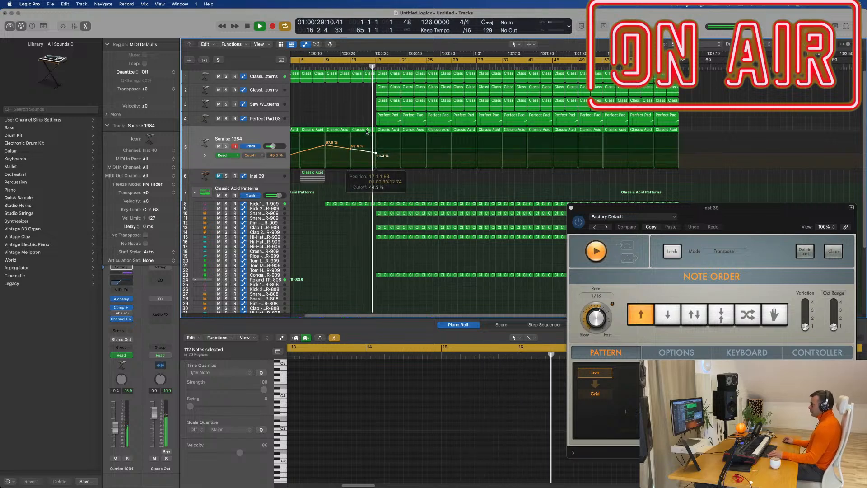
key(super+Left)
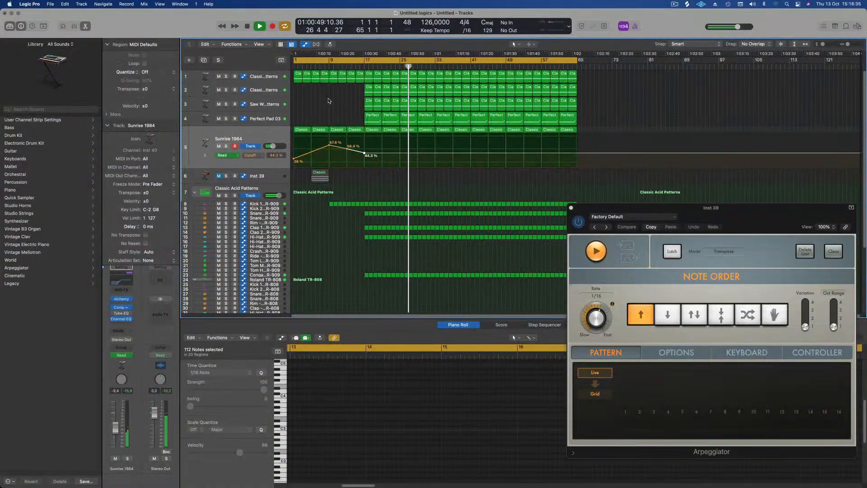
click(333, 249)
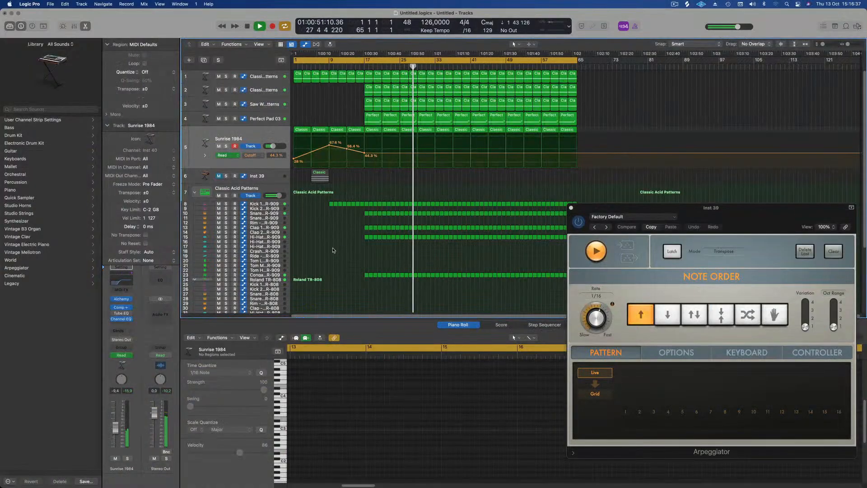